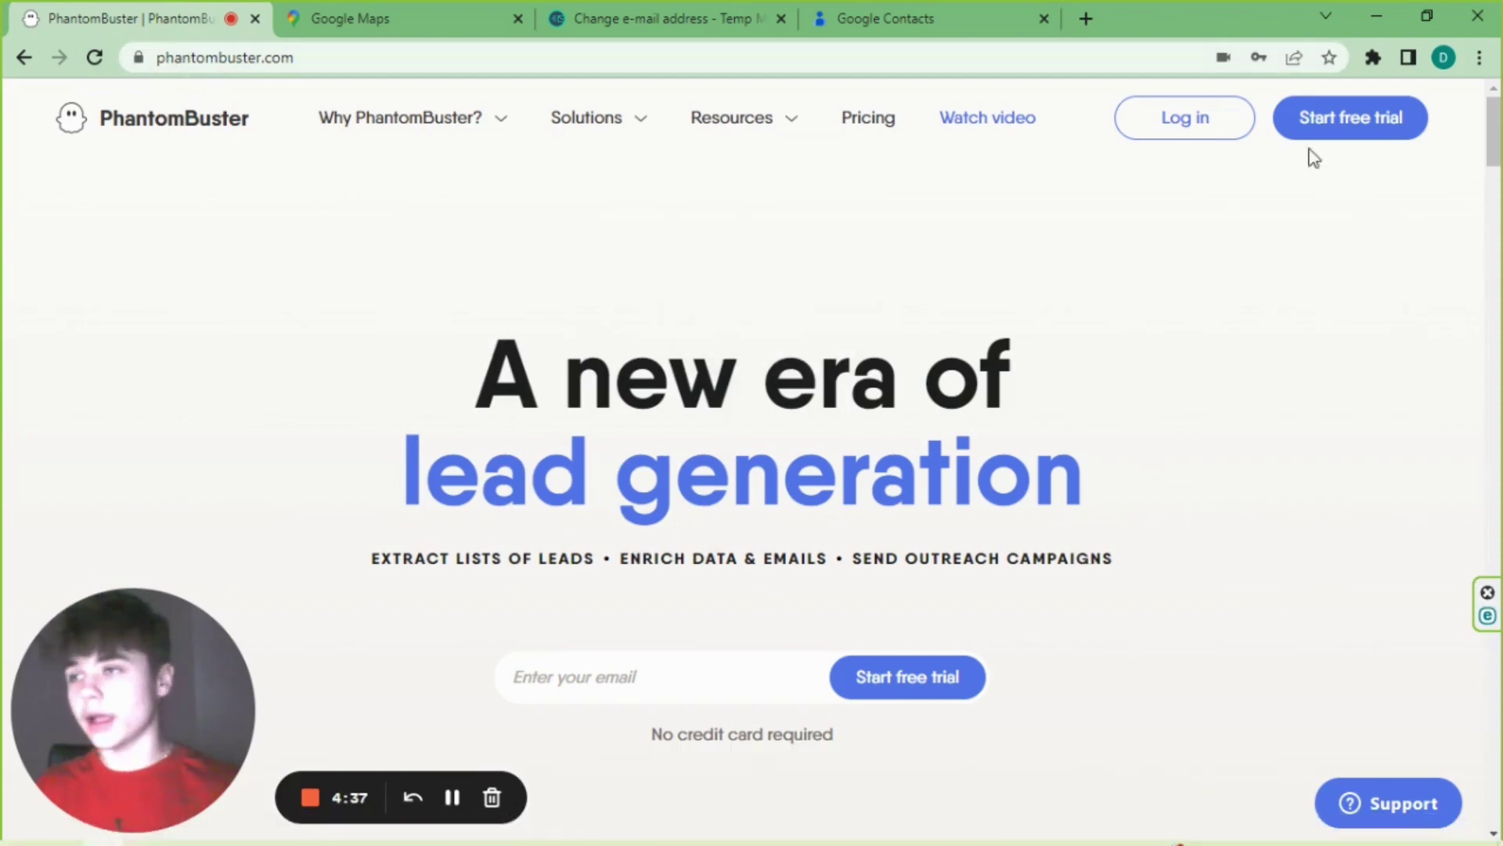
# - Open the PhantomBuster free-trial sign-up form and copy the temporary email address from Temp Mail
pyautogui.click(1337, 138)
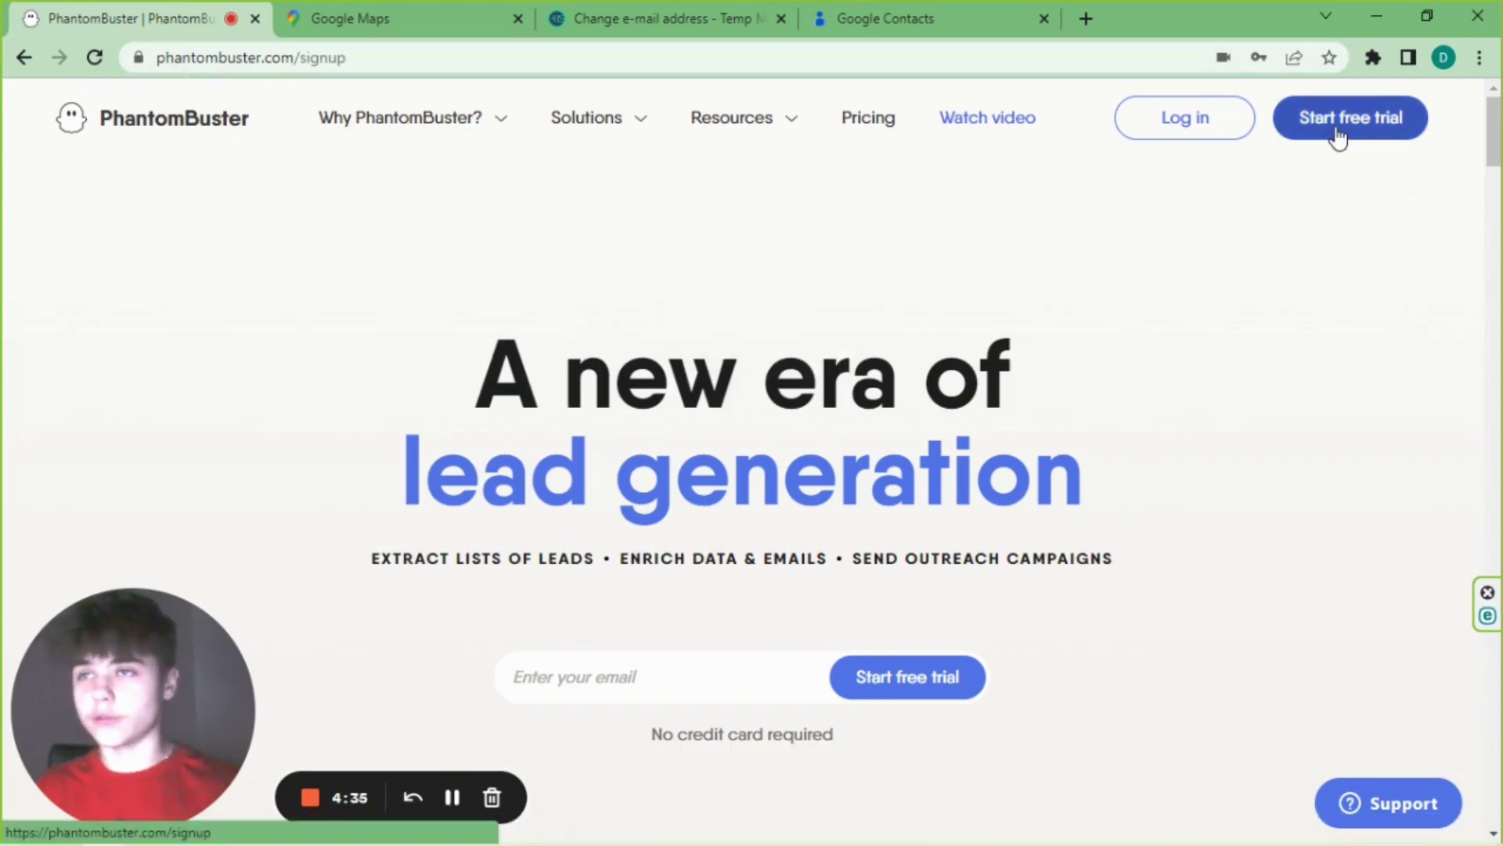
pyautogui.click(863, 538)
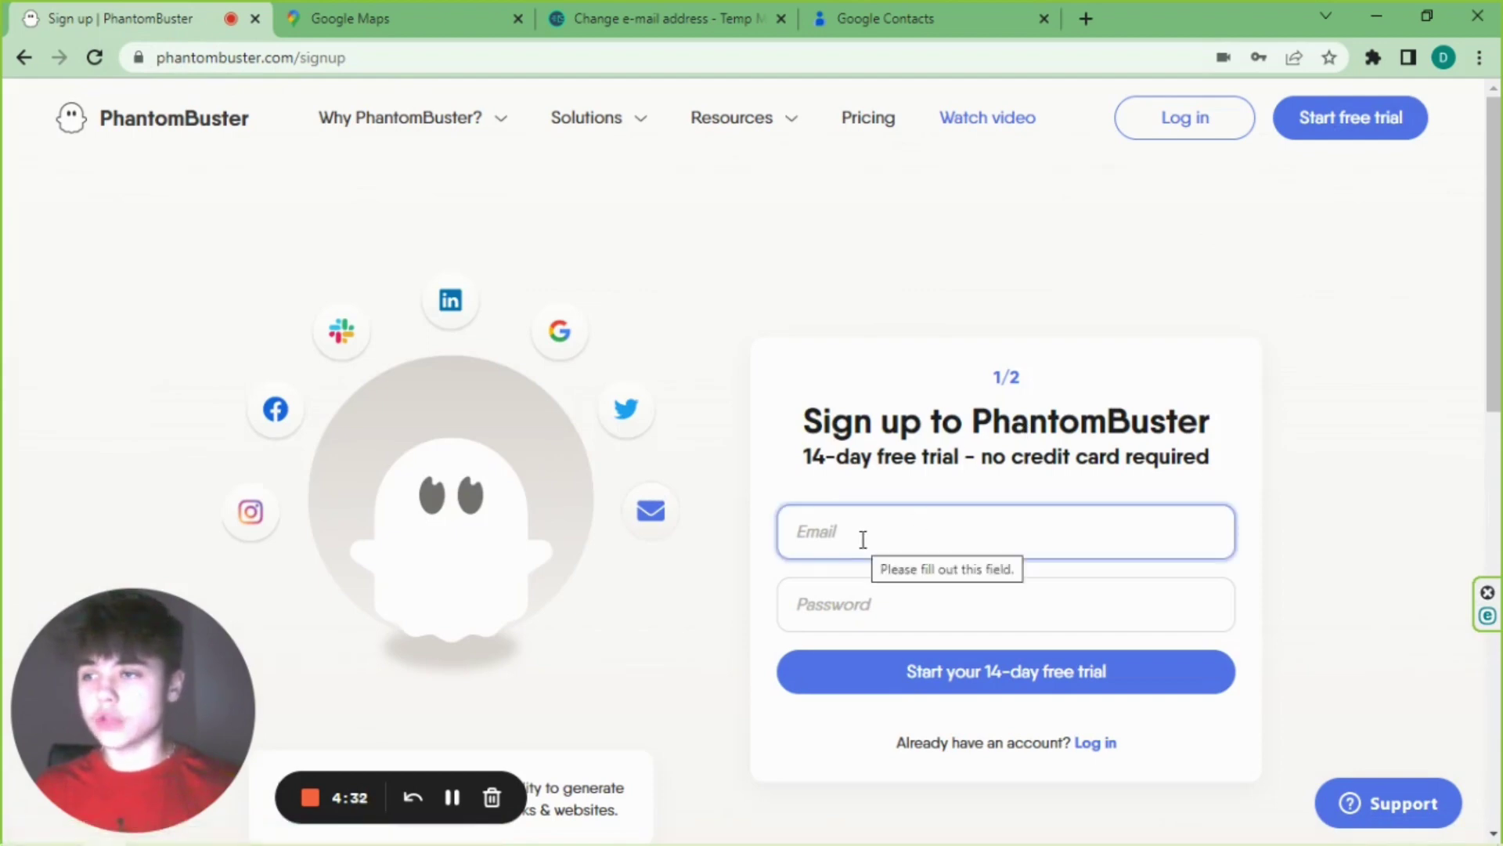
pyautogui.click(846, 517)
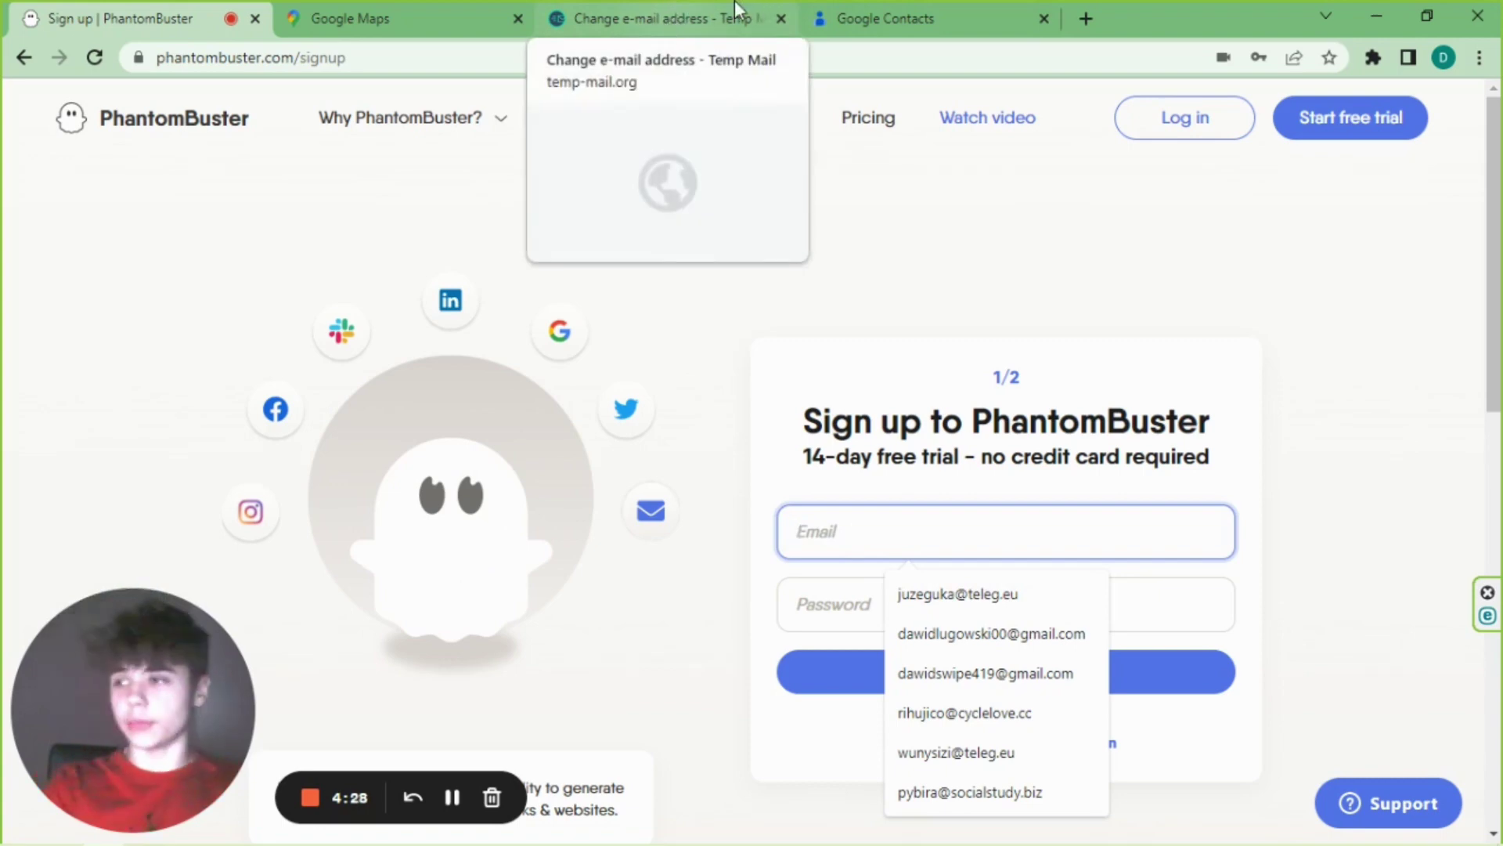
pyautogui.click(693, 16)
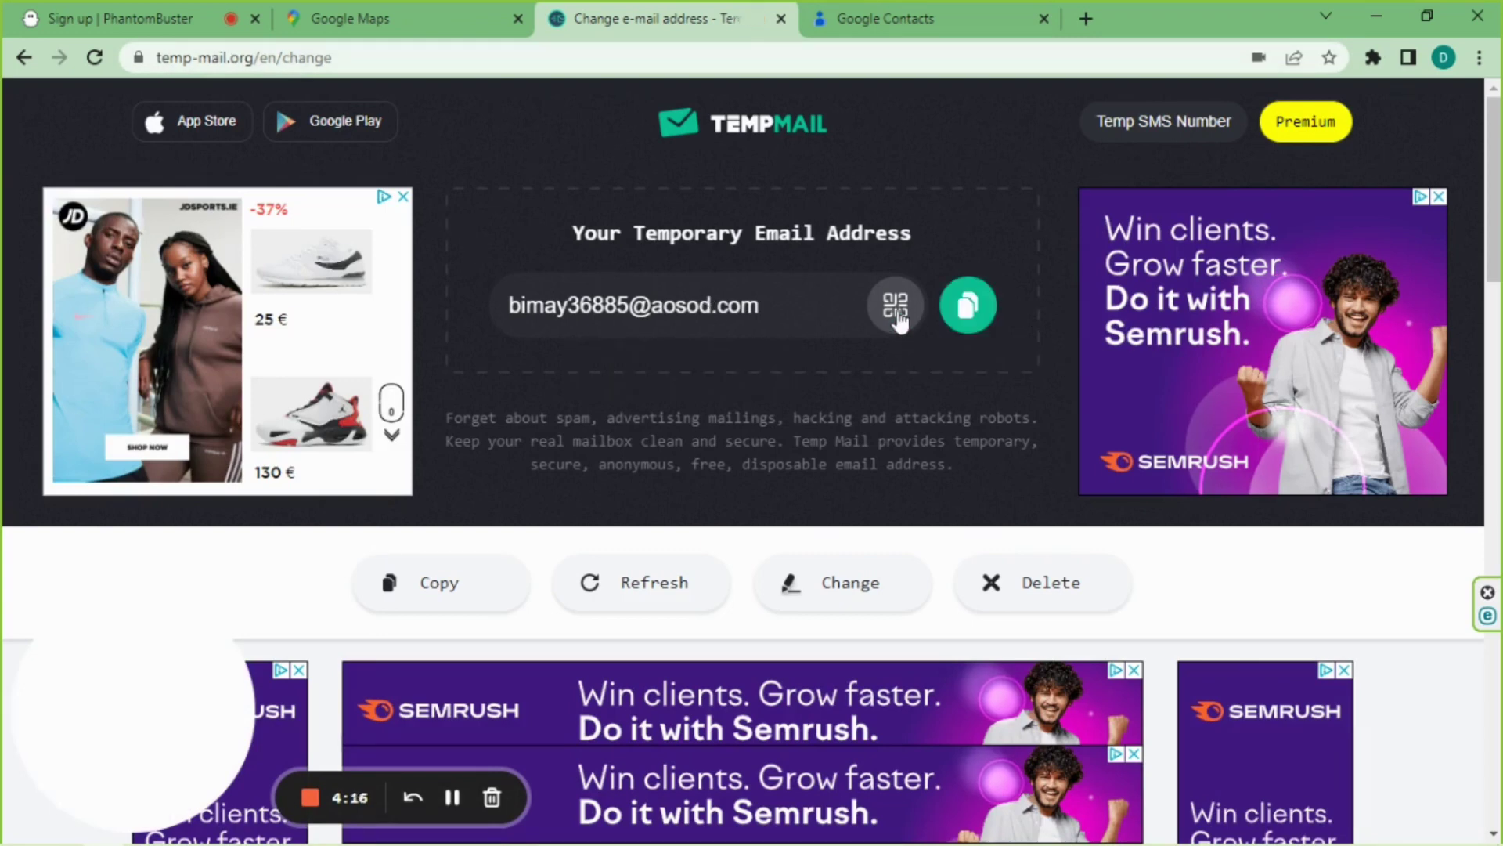
pyautogui.click(969, 310)
# - Fill in the sign-up form with the copied email address and the account password, and start the 14-day free trial
pyautogui.click(117, 18)
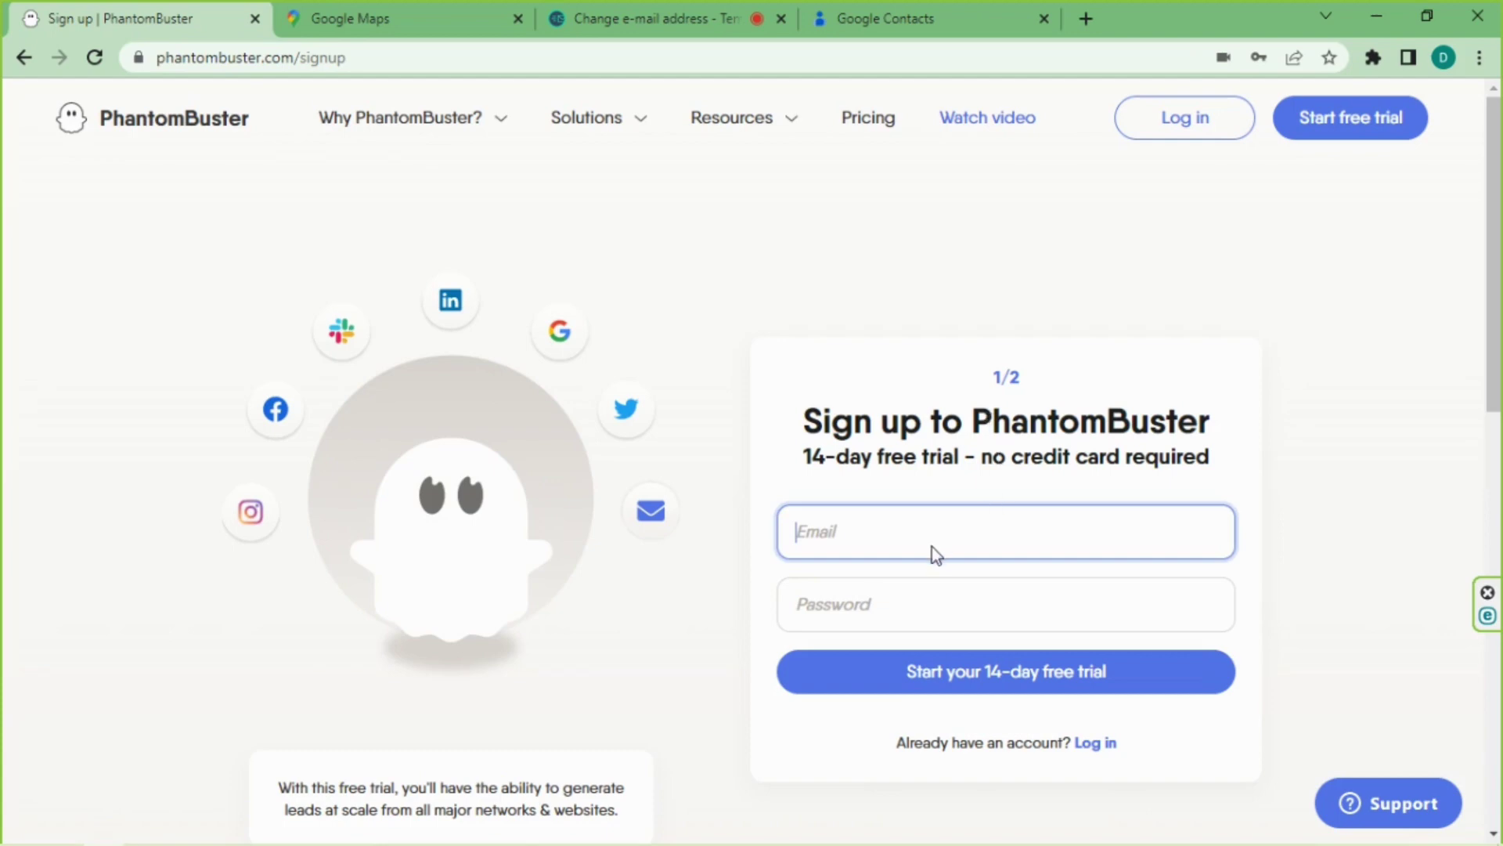
pyautogui.hotkey('ctrl', 'v')
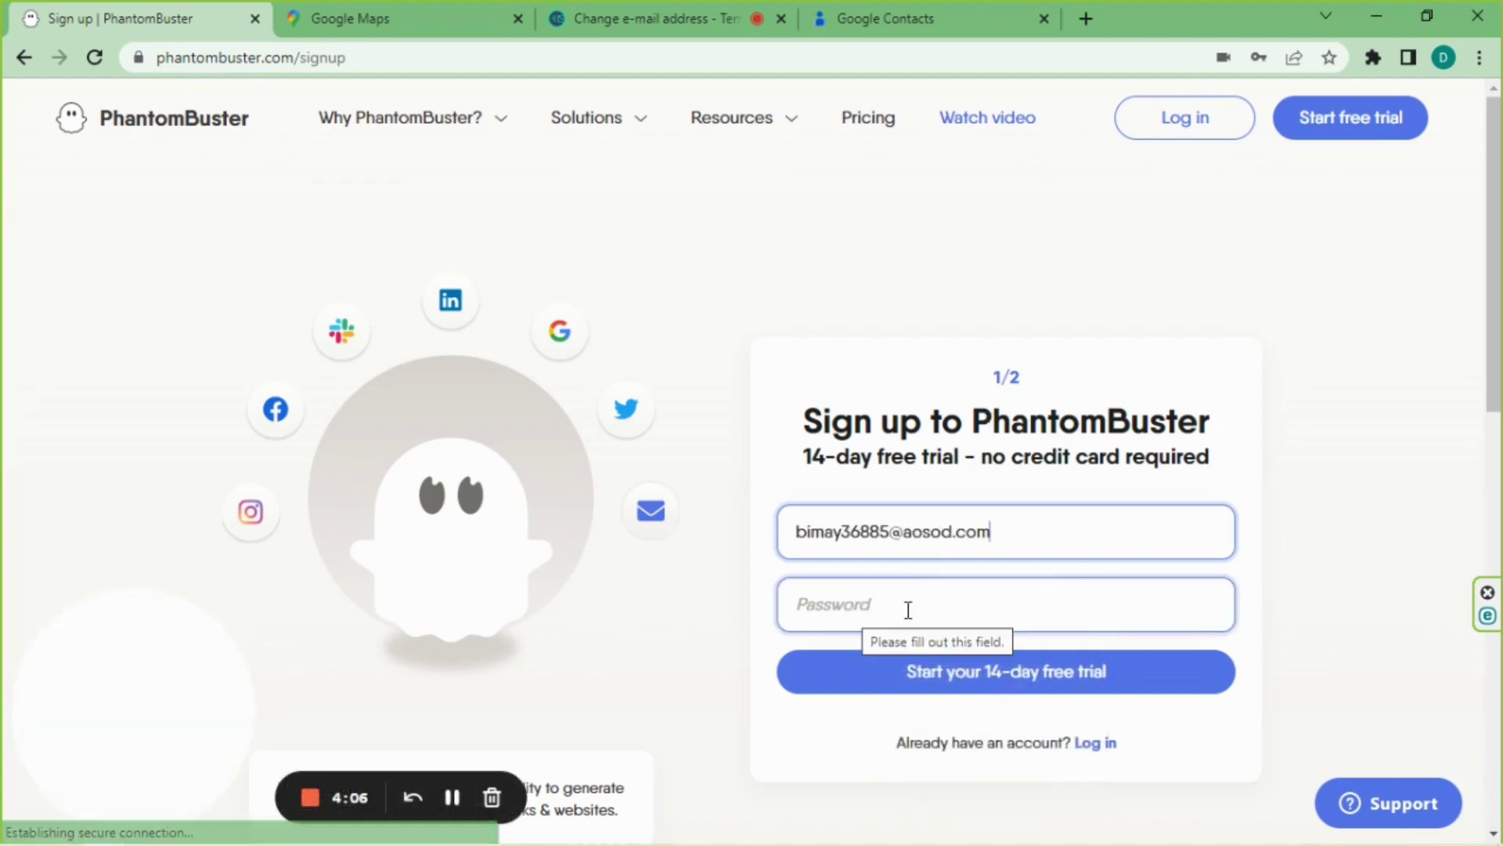
pyautogui.click(908, 609)
pyautogui.hotkey('ctrl', 'v')
pyautogui.click(900, 689)
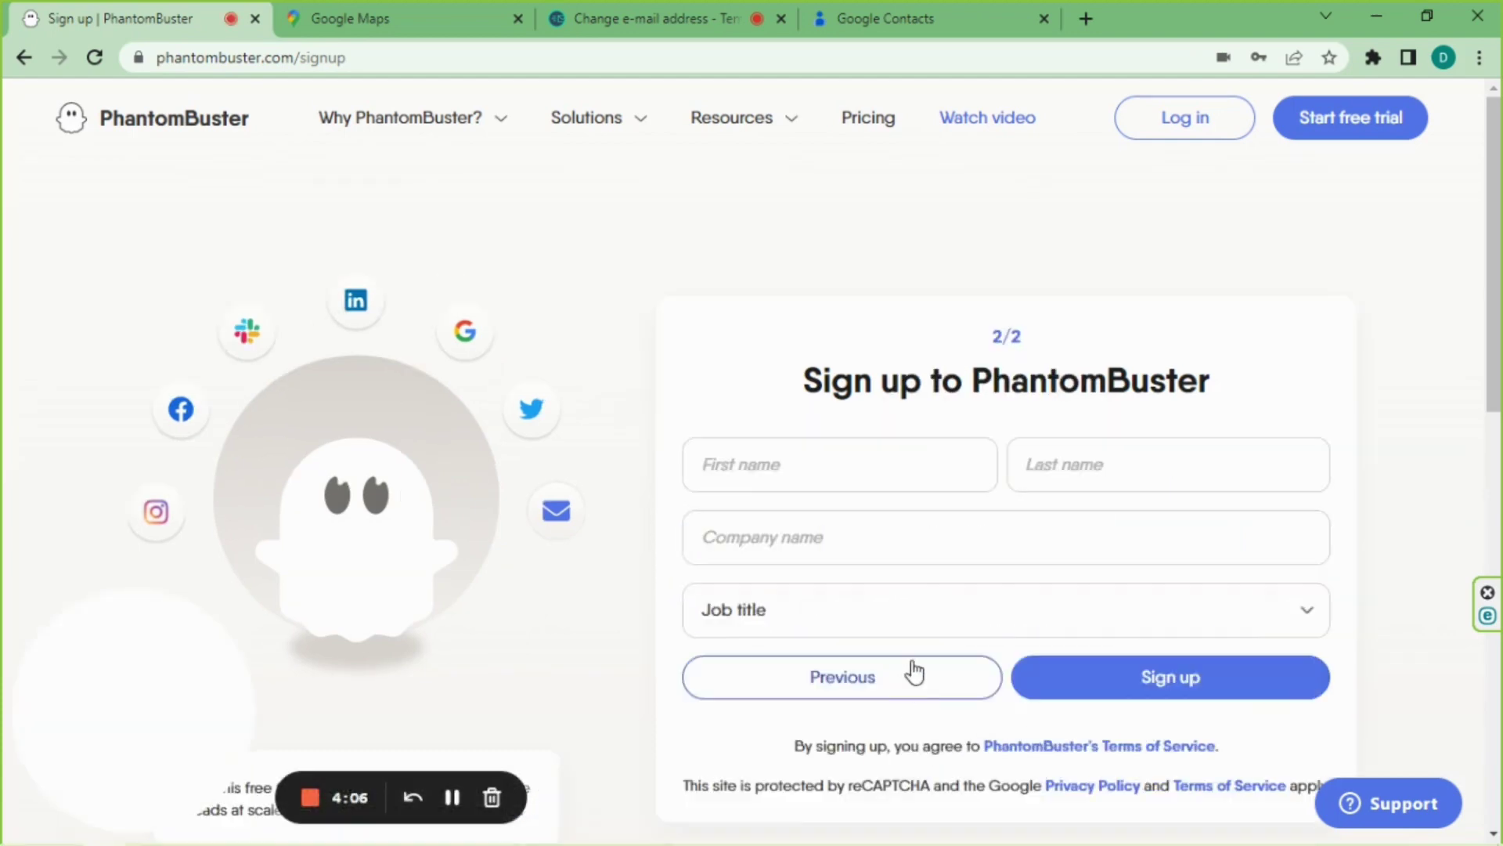
# - Fill in the first name, last name and company name, choose Recruiter as job title, and submit the sign-up
pyautogui.click(897, 482)
pyautogui.hotkey('ctrl', 'v')
pyautogui.press('Tab')
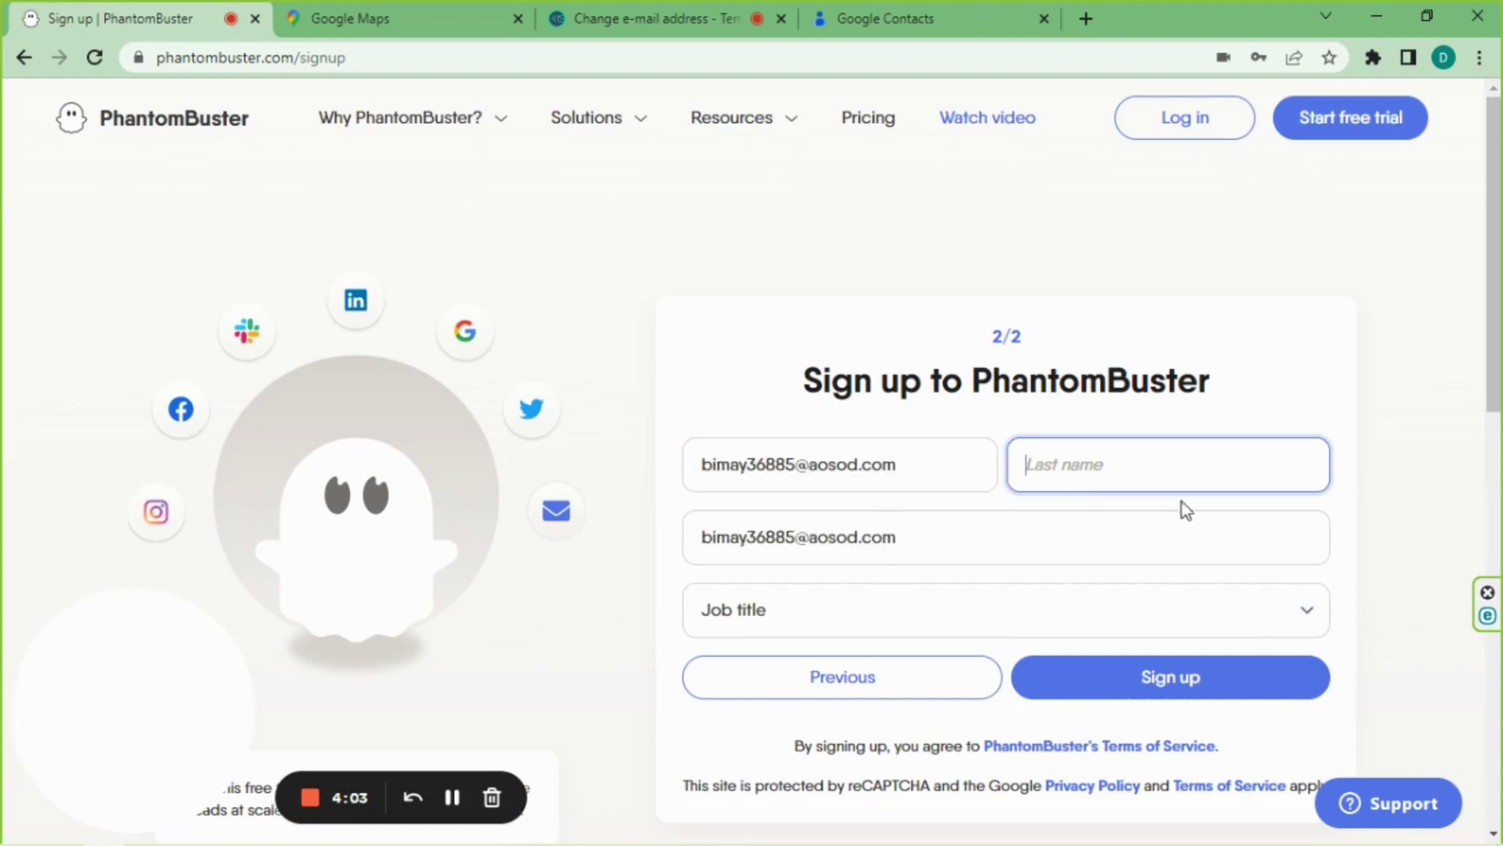
pyautogui.hotkey('ctrl', 'v')
pyautogui.press('Tab')
pyautogui.click(869, 614)
pyautogui.click(869, 614)
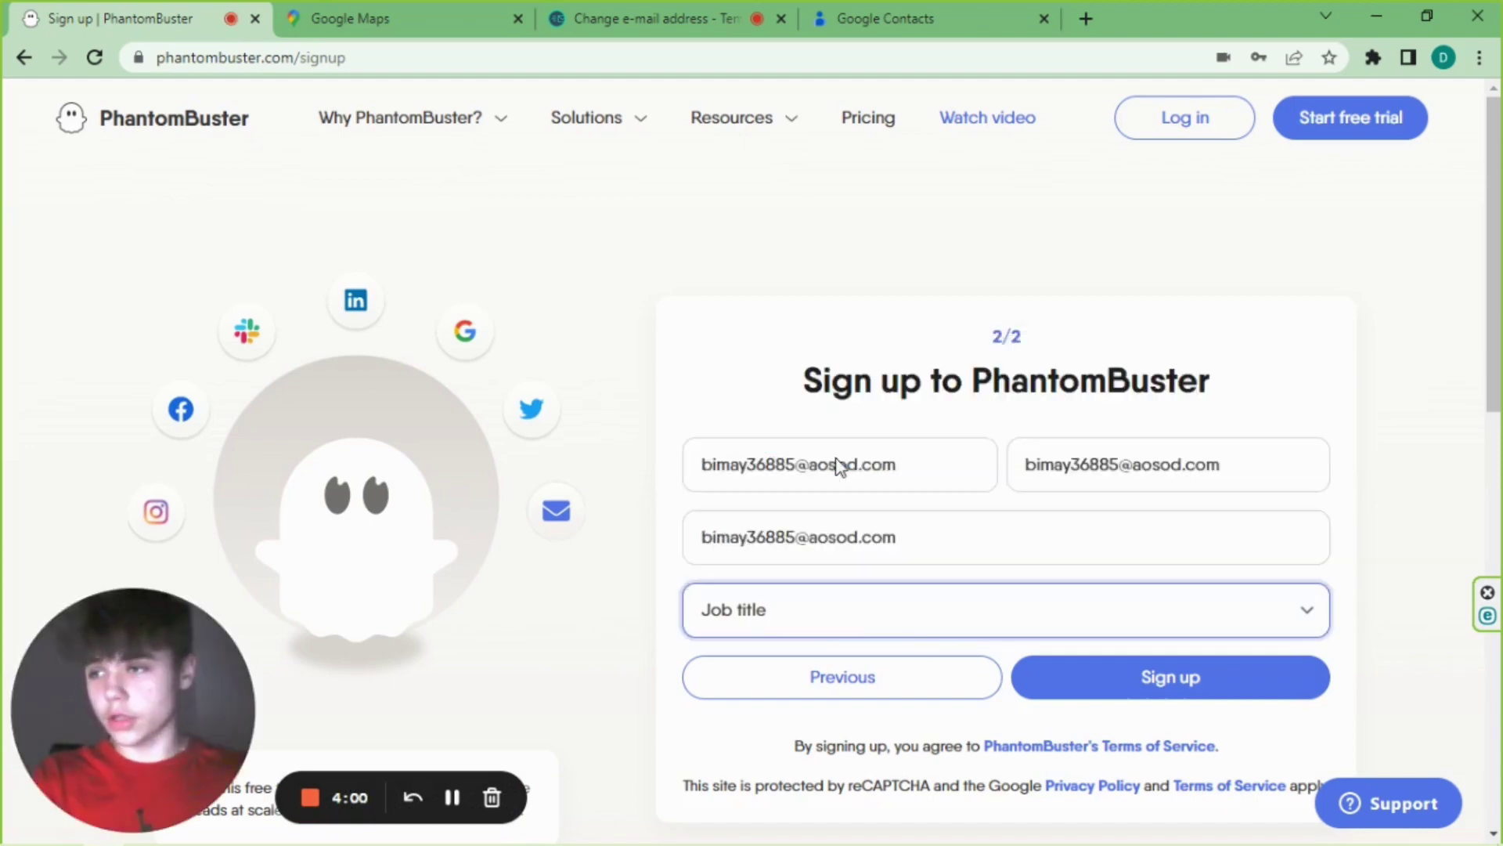
pyautogui.press('r')
pyautogui.click(1080, 694)
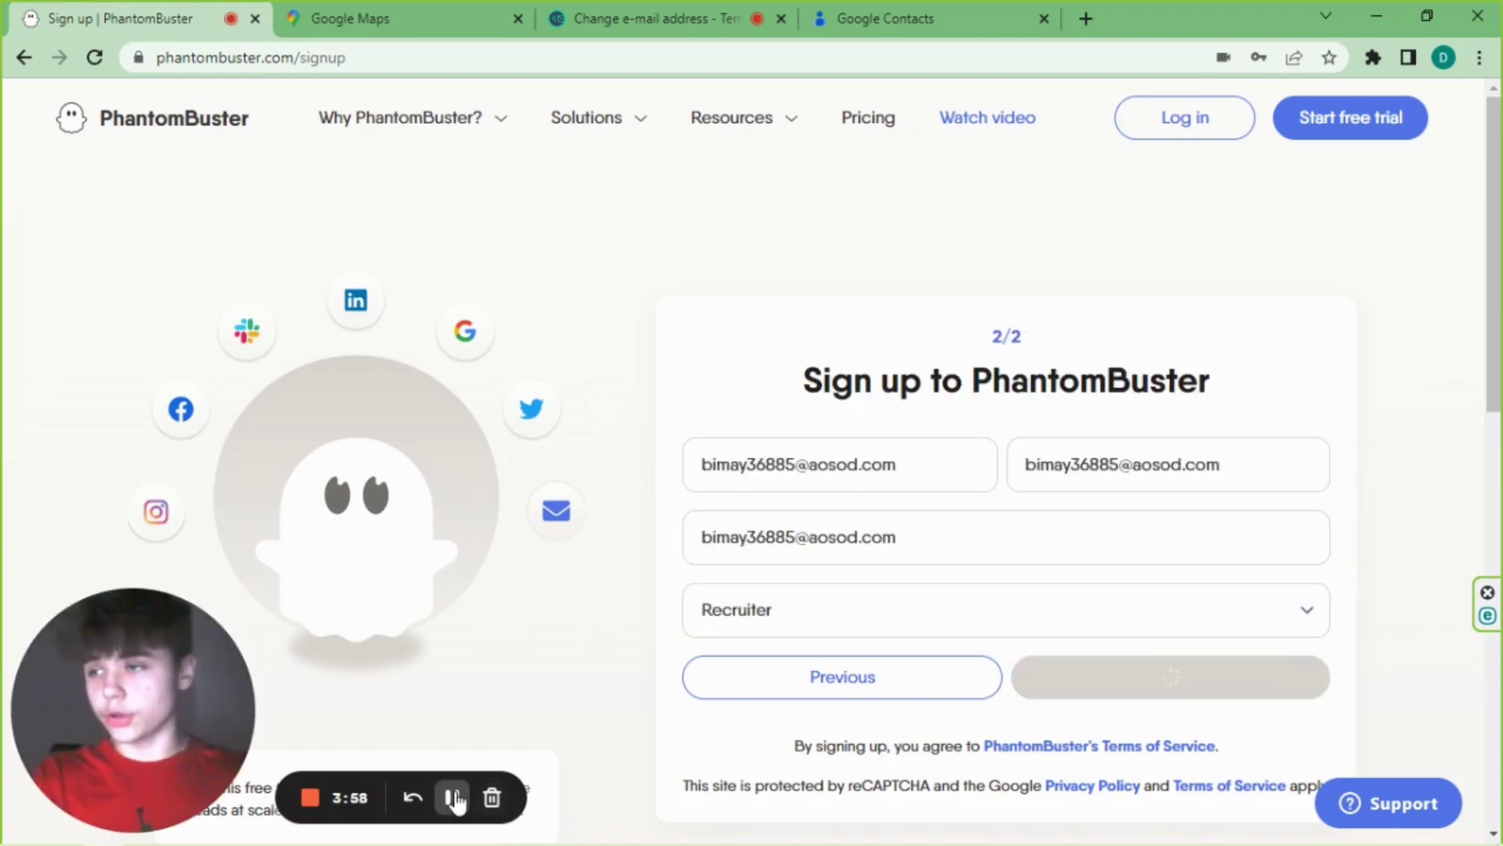
pyautogui.click(453, 797)
pyautogui.click(451, 797)
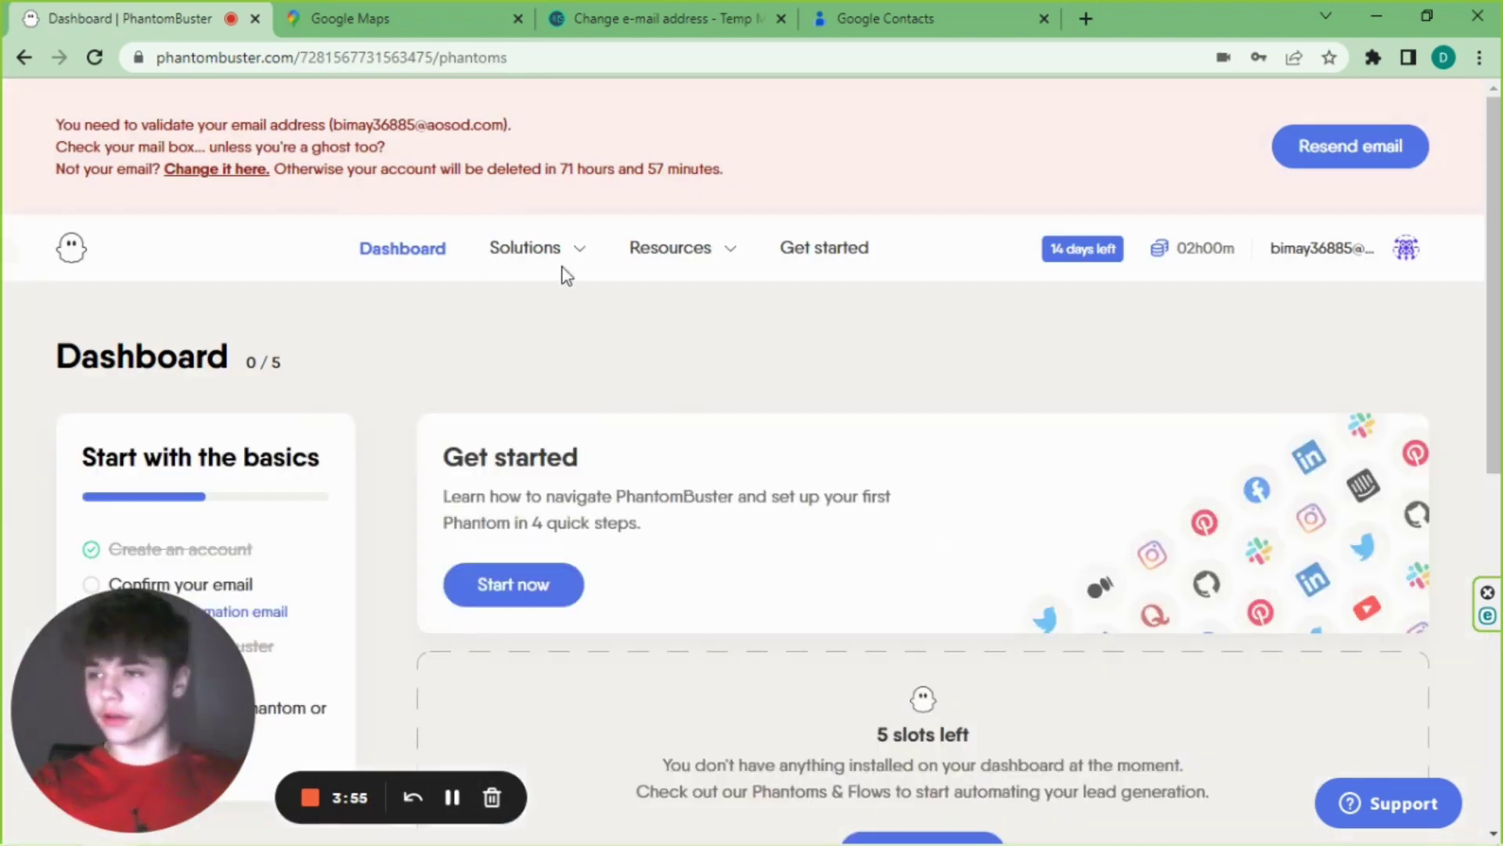
# - Find the Google Maps solutions and start using the Google Maps Search to Contact Data flow
pyautogui.click(540, 254)
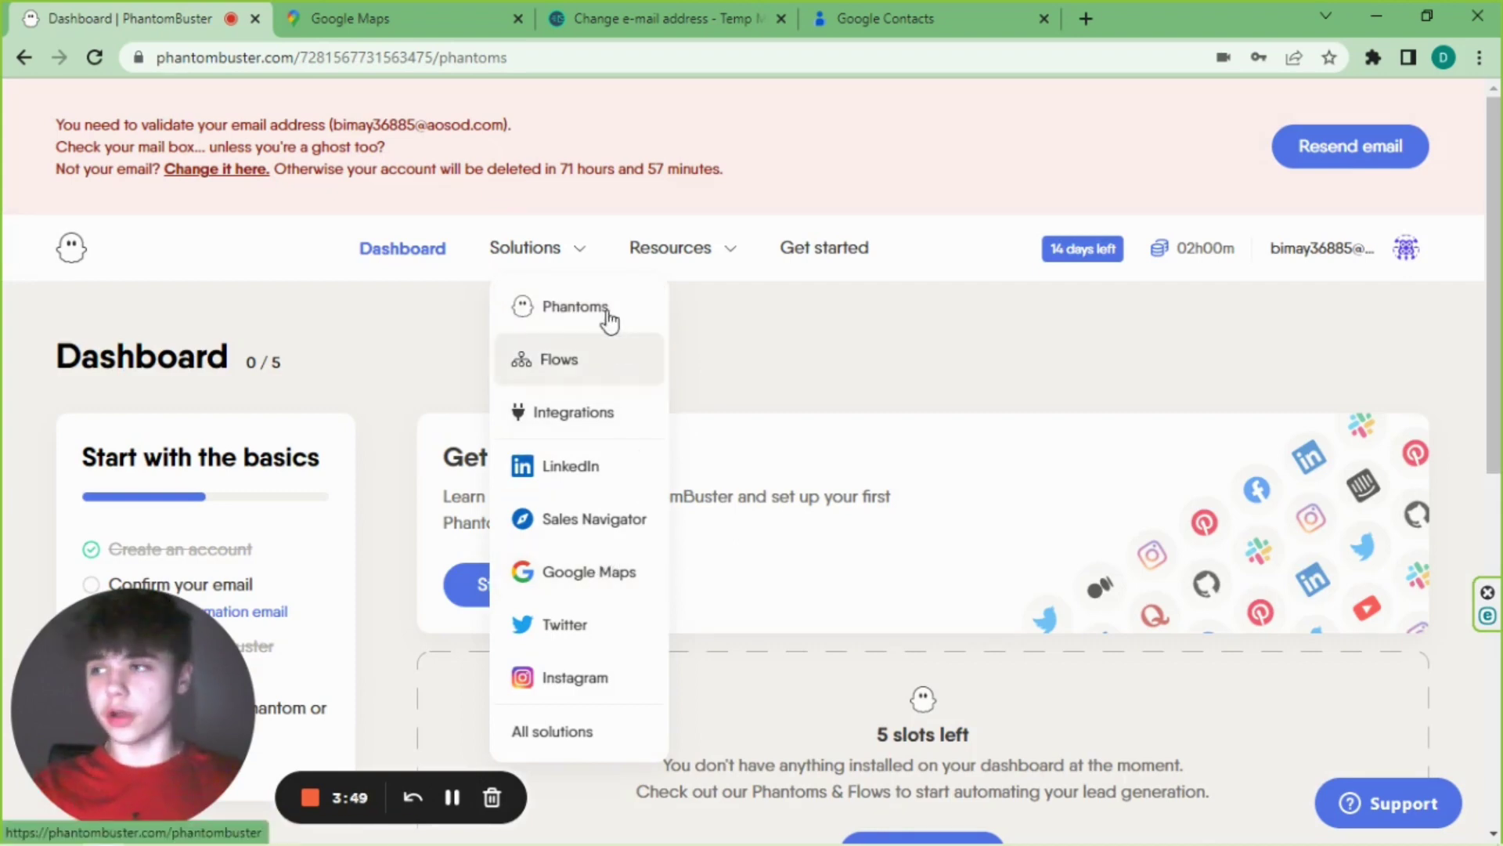
pyautogui.click(627, 580)
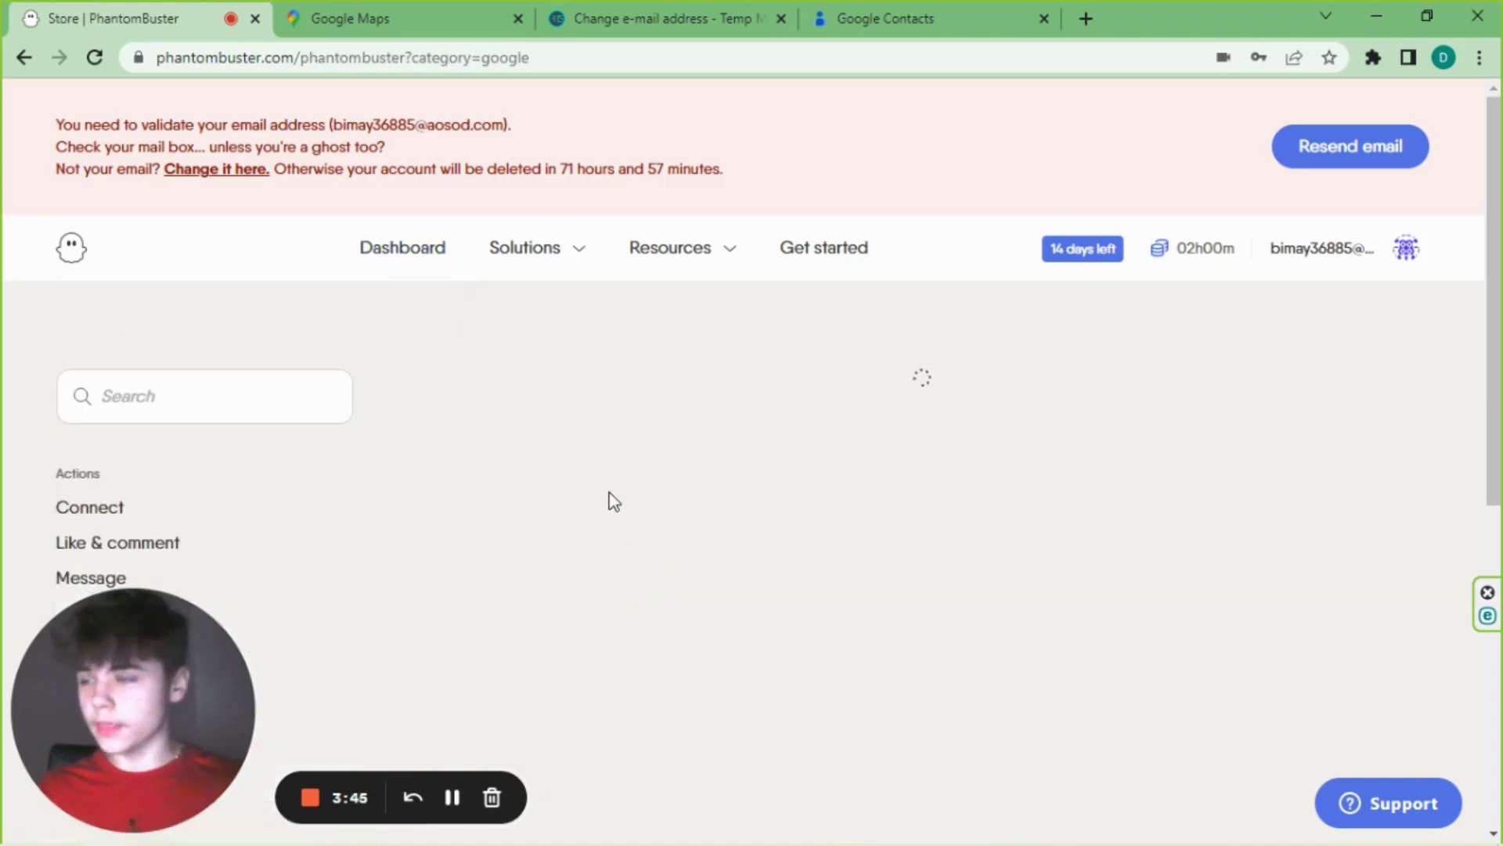
pyautogui.scroll(-3, 577, 512)
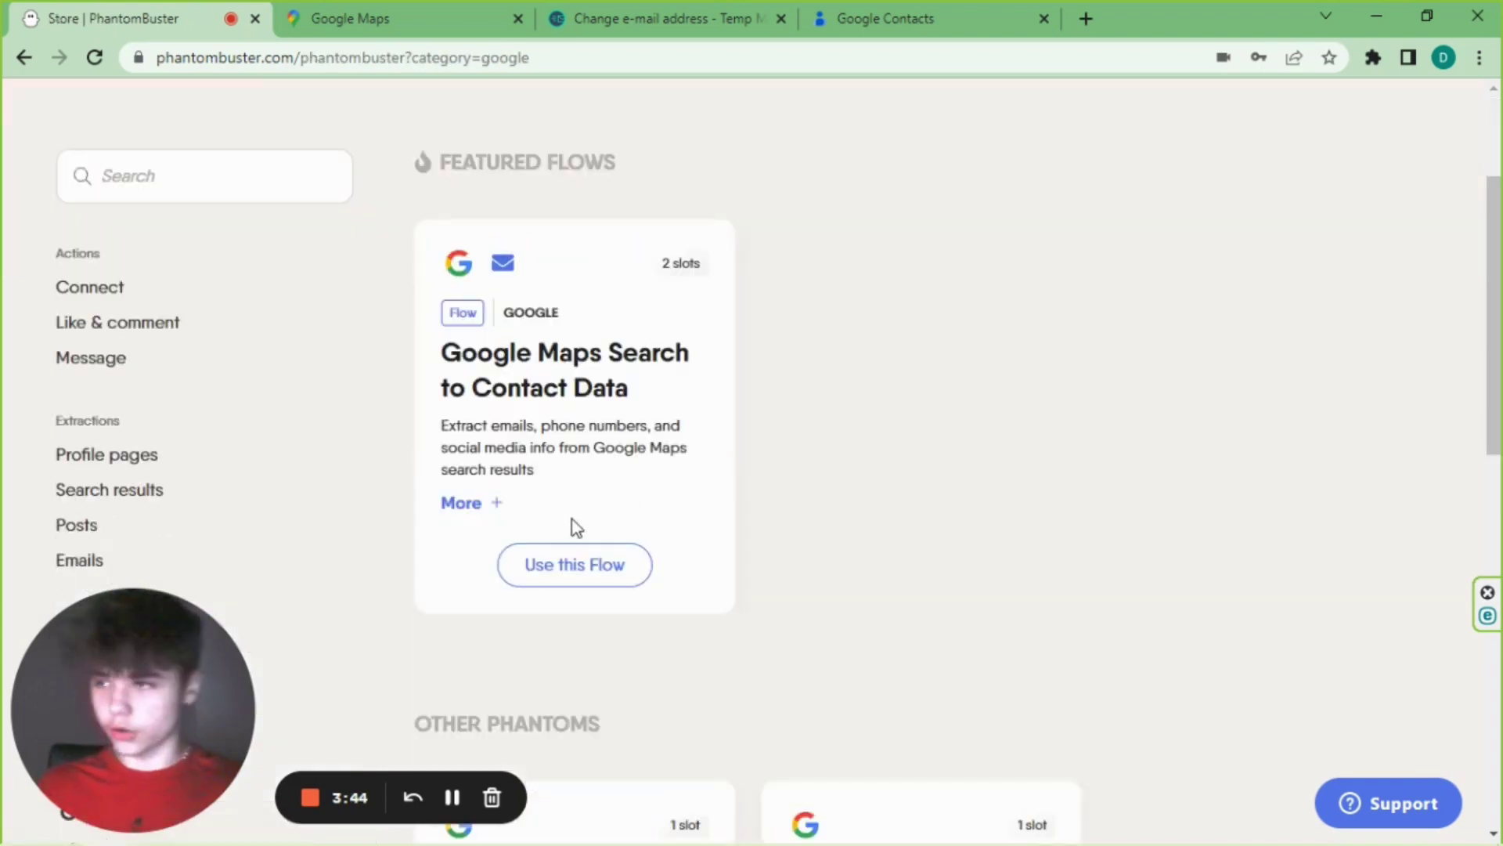
pyautogui.click(626, 574)
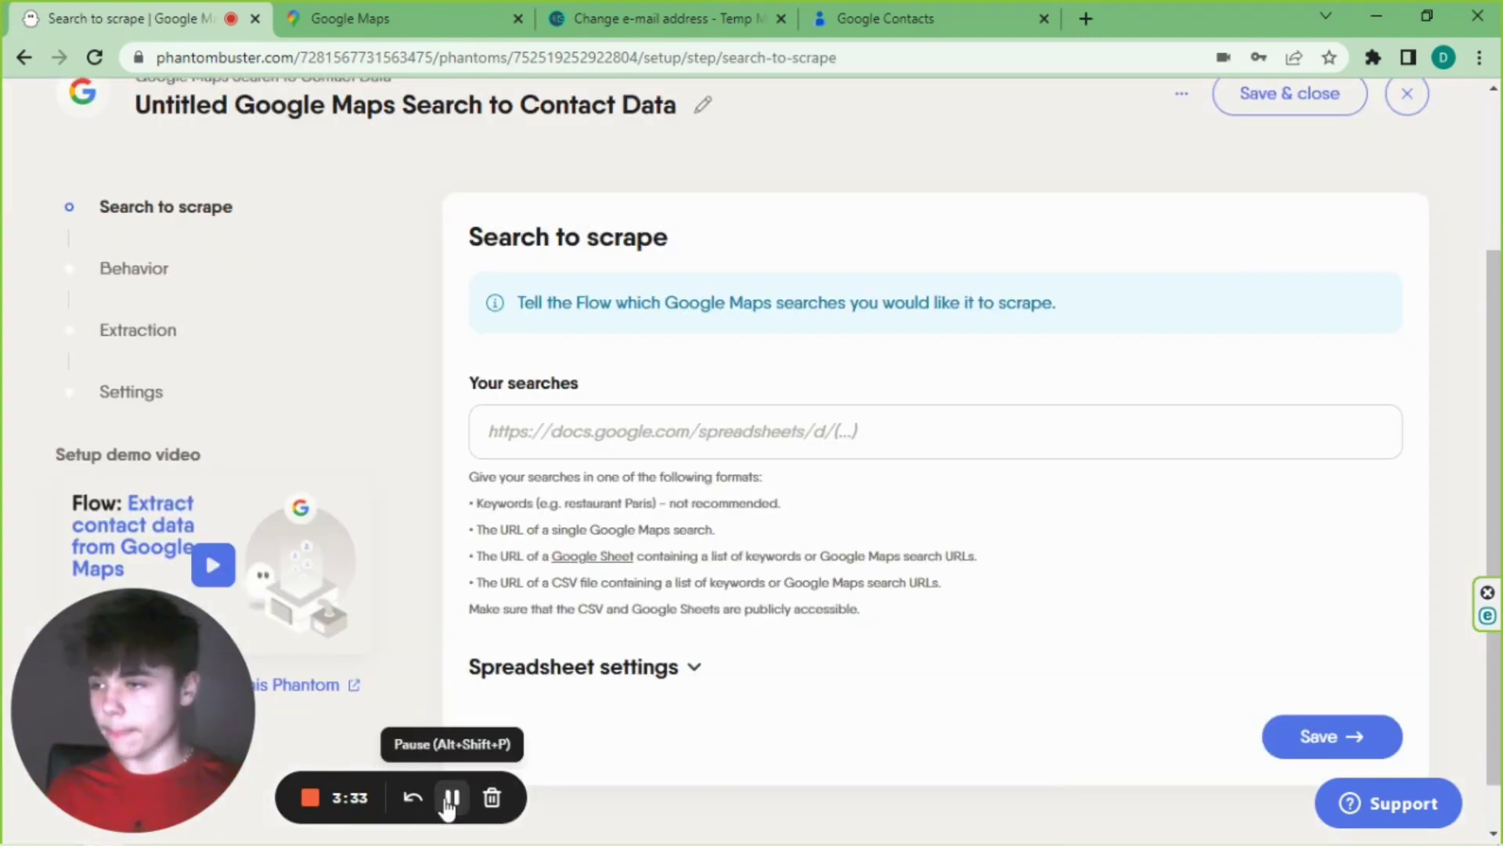
pyautogui.click(452, 797)
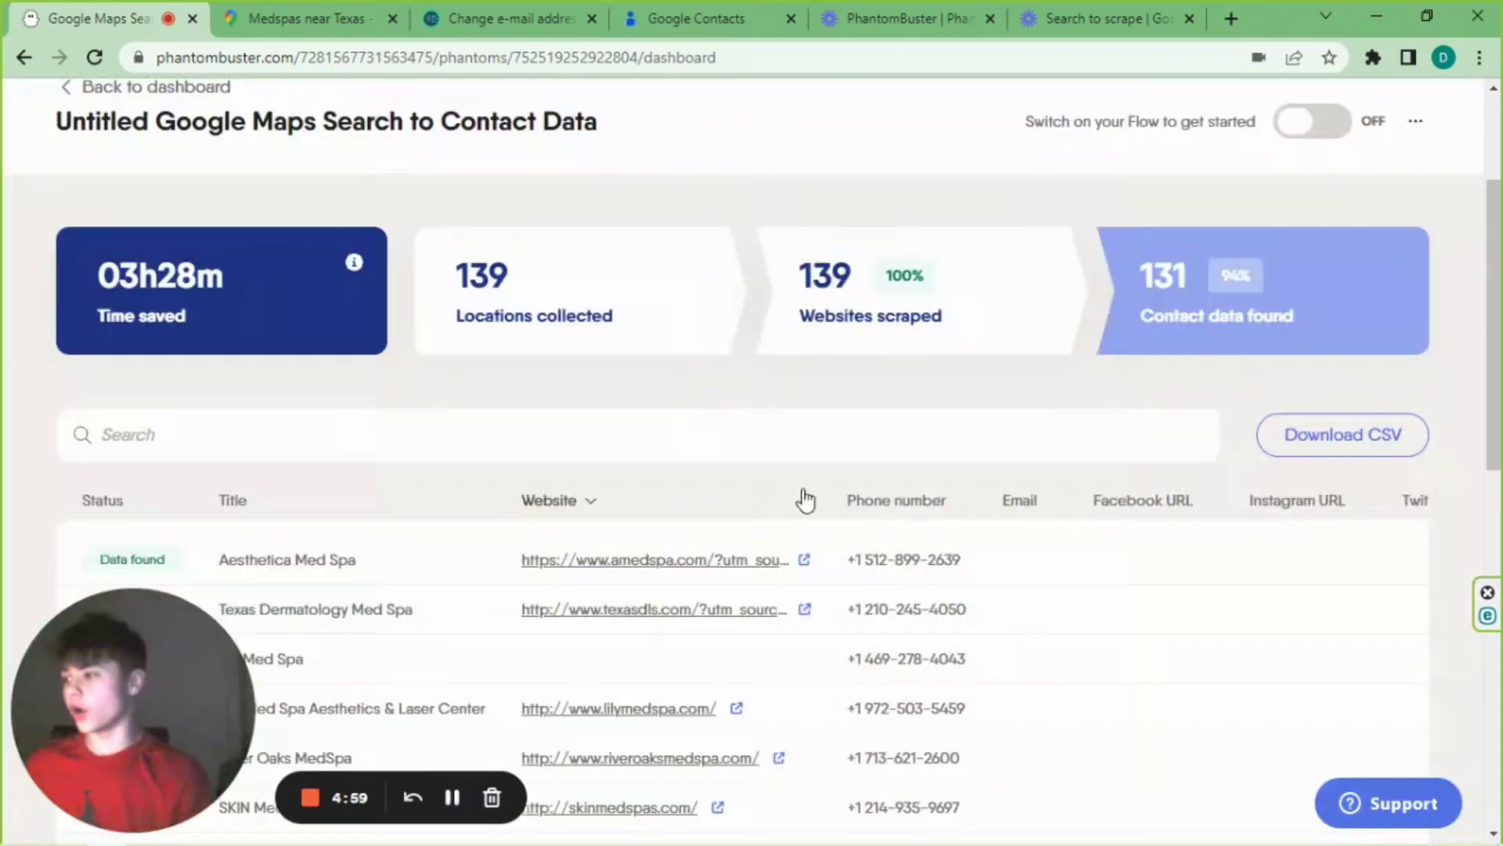
# - Review the Google Maps Search to Contact Data results and download them as a CSV file
pyautogui.scroll(3, 775, 383)
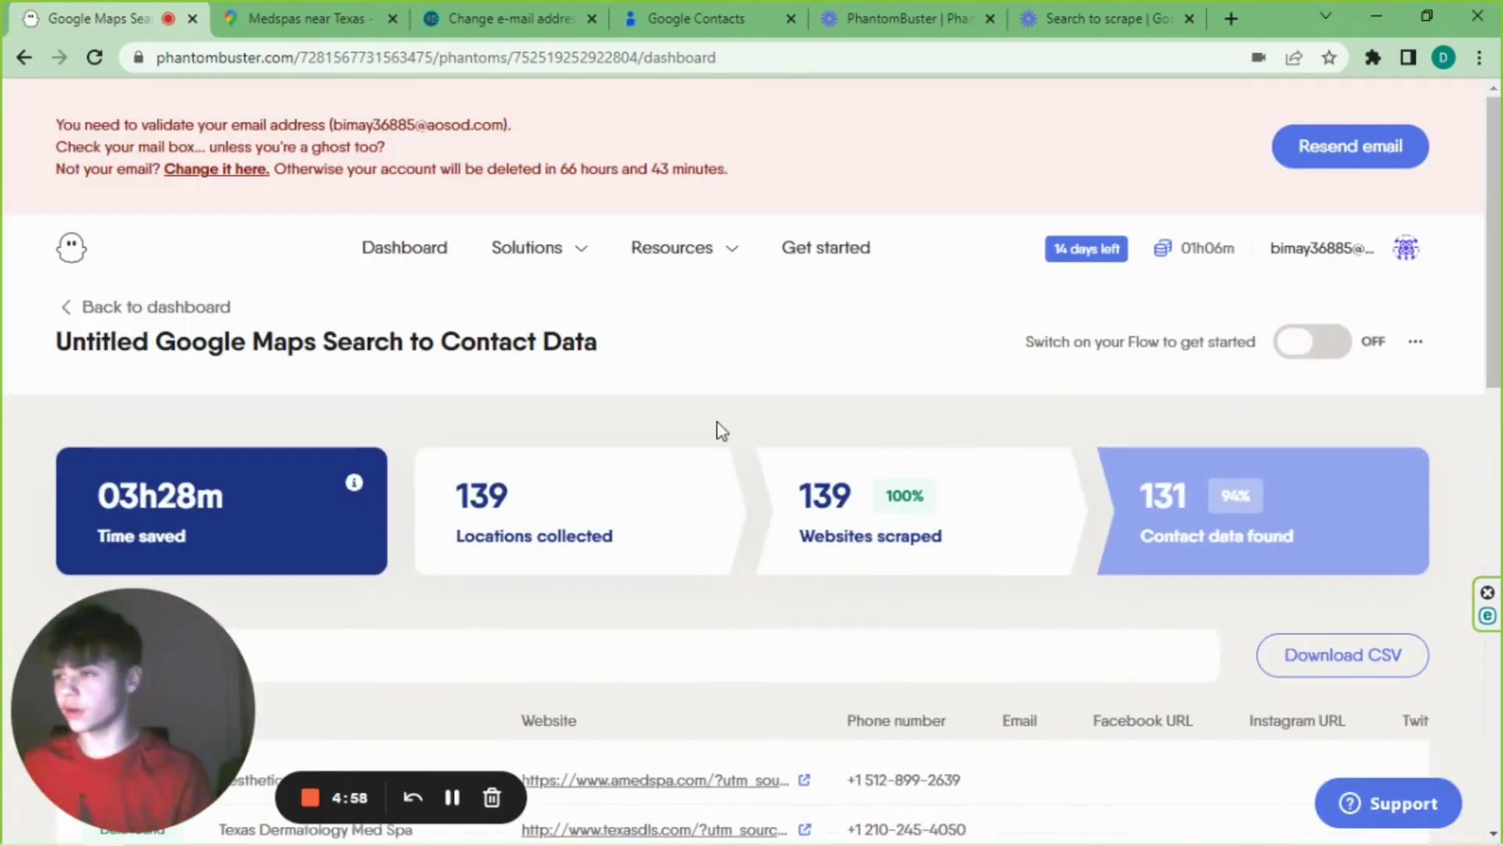
pyautogui.scroll(-3, 783, 415)
pyautogui.scroll(3, 470, 375)
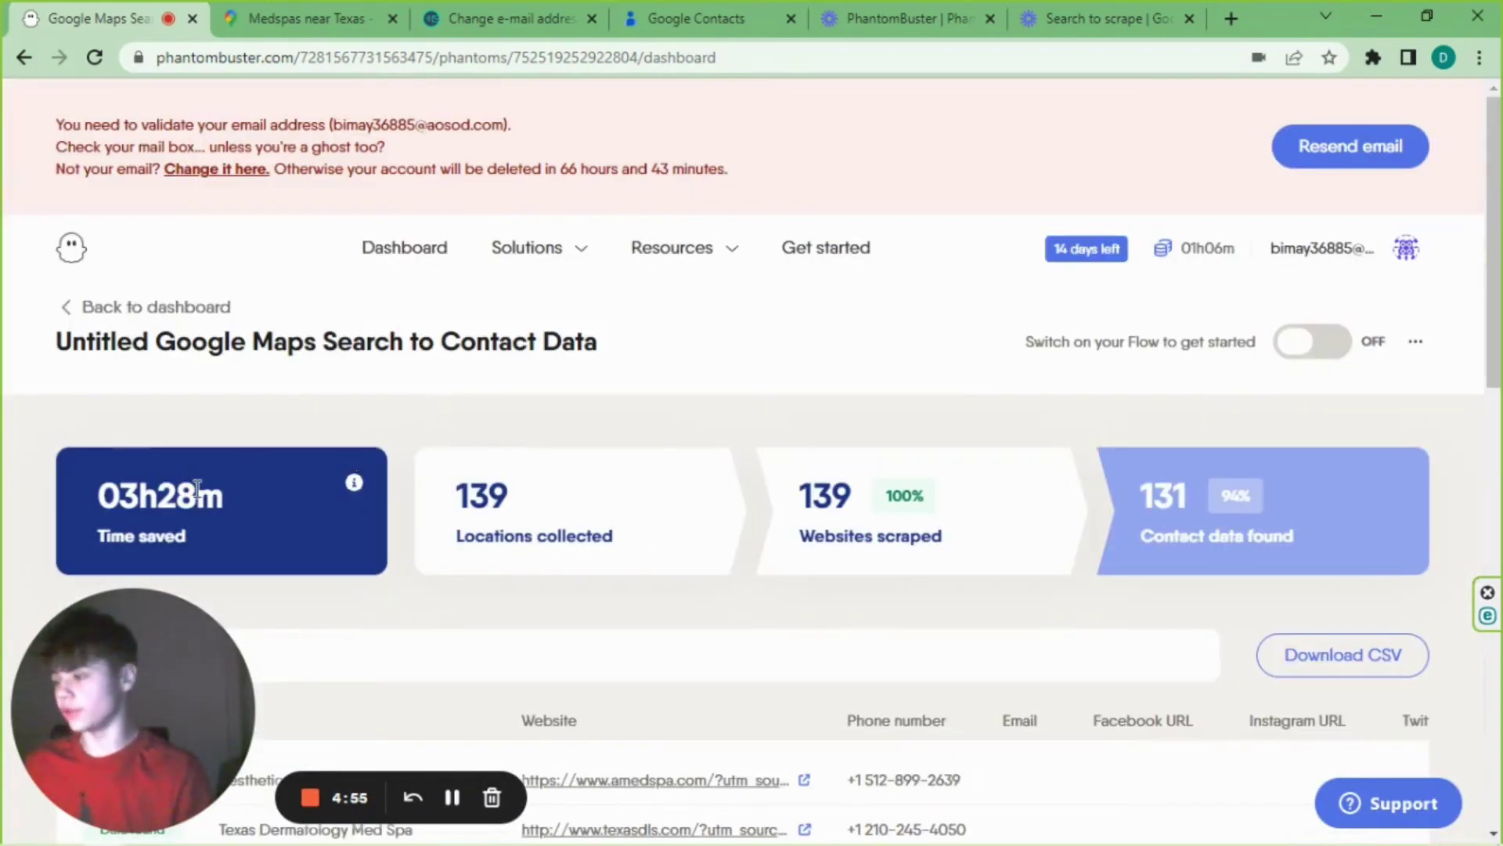
pyautogui.scroll(-3, 94, 258)
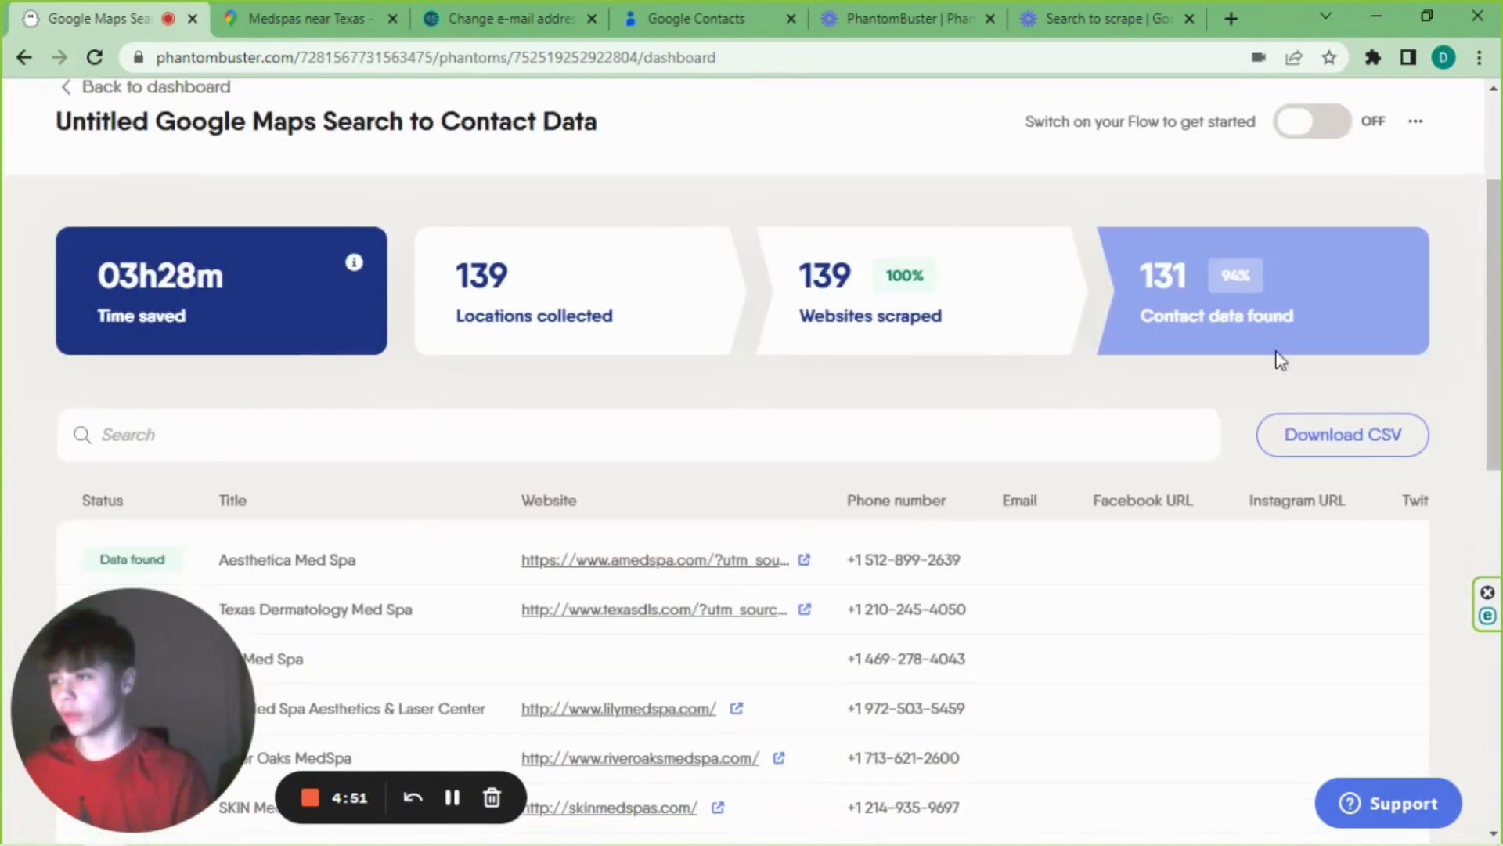
pyautogui.scroll(-3, 1269, 368)
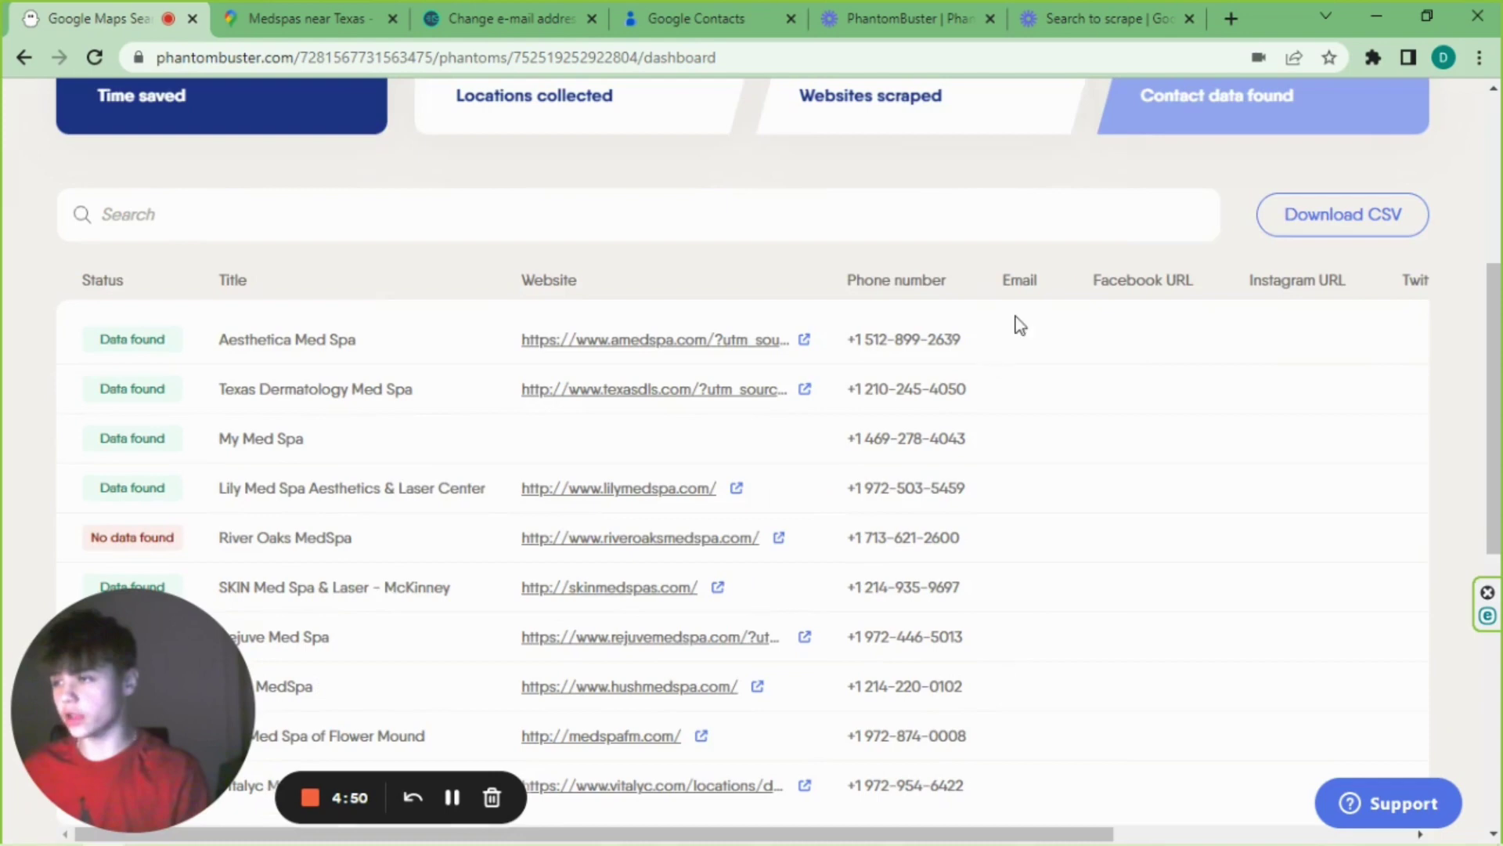
pyautogui.scroll(5, 1411, 528)
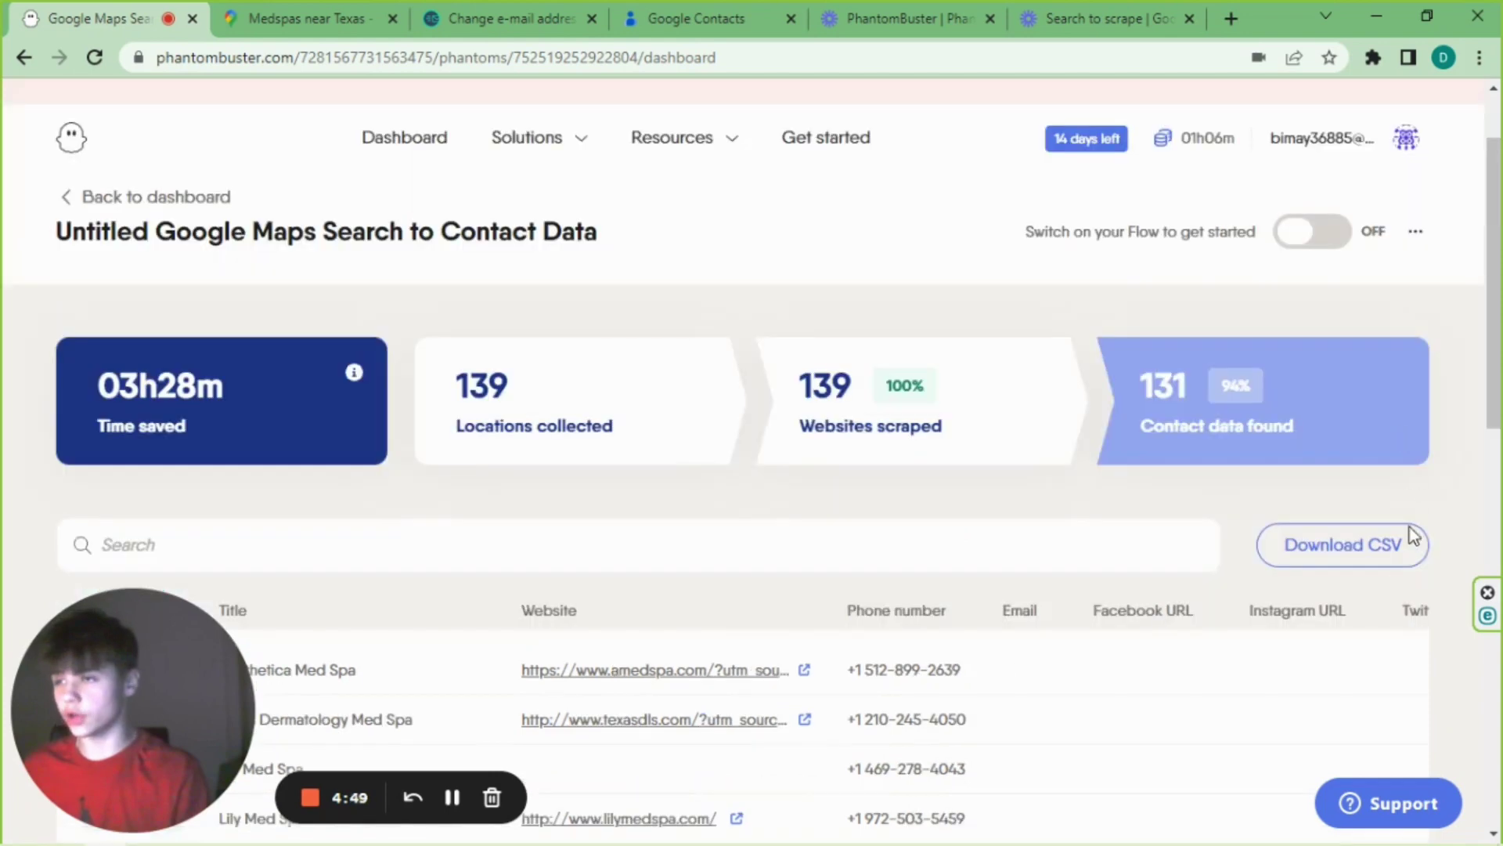
pyautogui.click(1366, 548)
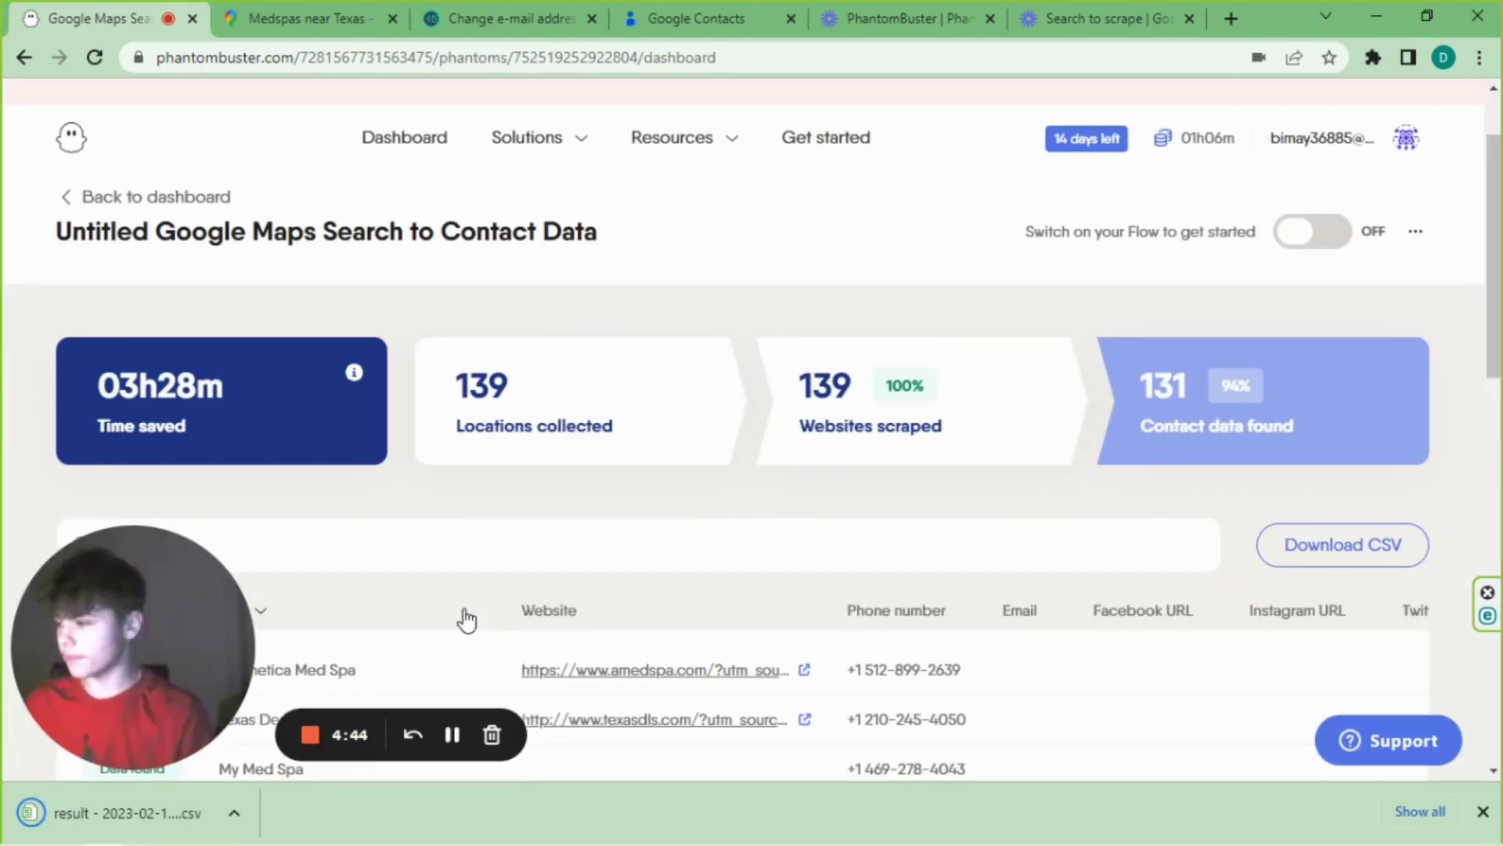
pyautogui.click(454, 732)
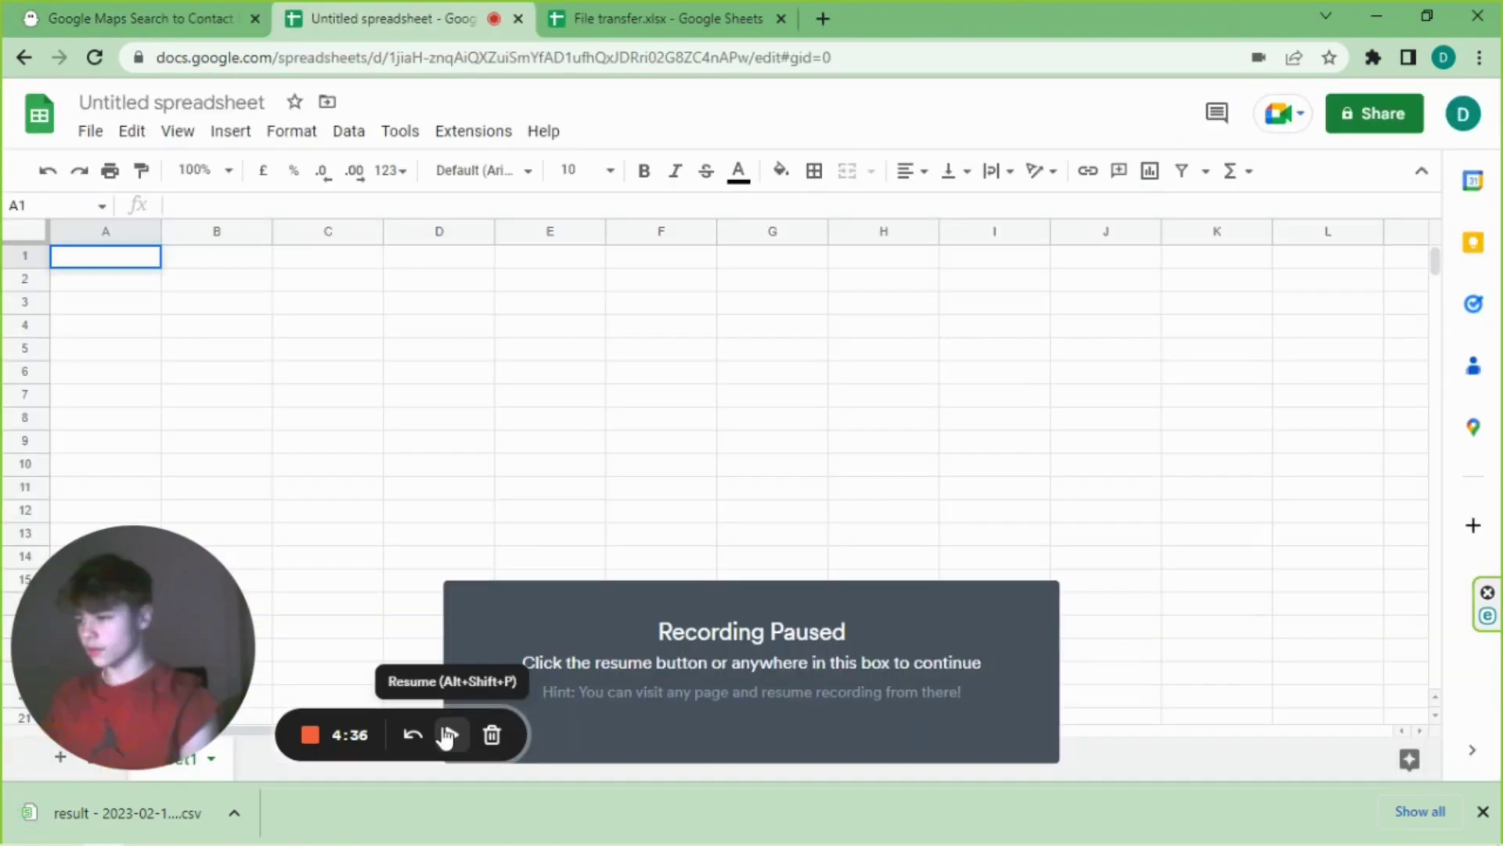
pyautogui.click(448, 734)
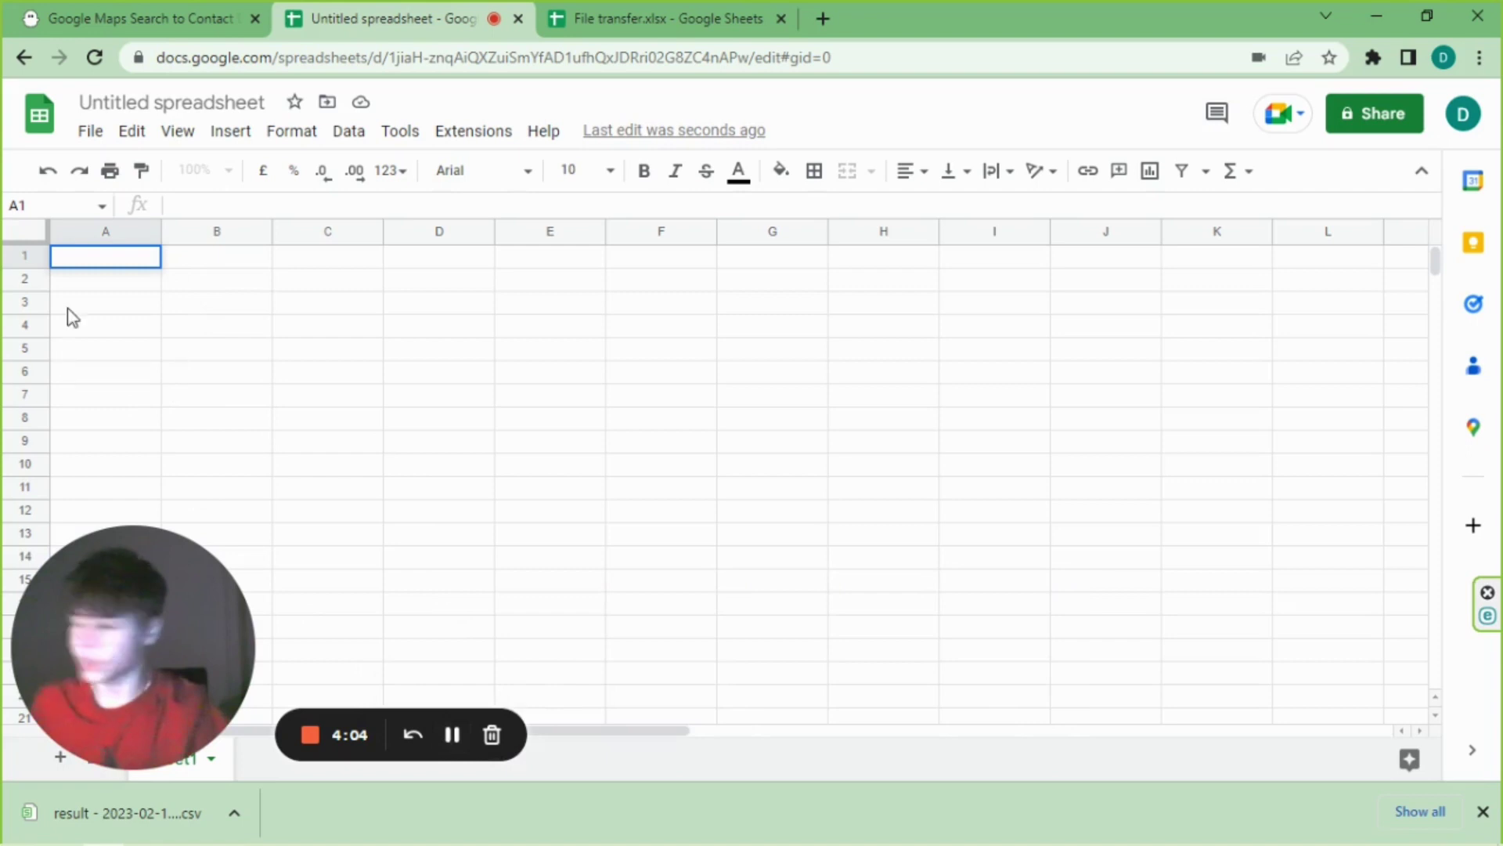
# - Enter the header "Phone Number" in cell A1 of the untitled Google Sheets spreadsheet
pyautogui.press('Return')
pyautogui.click(123, 262)
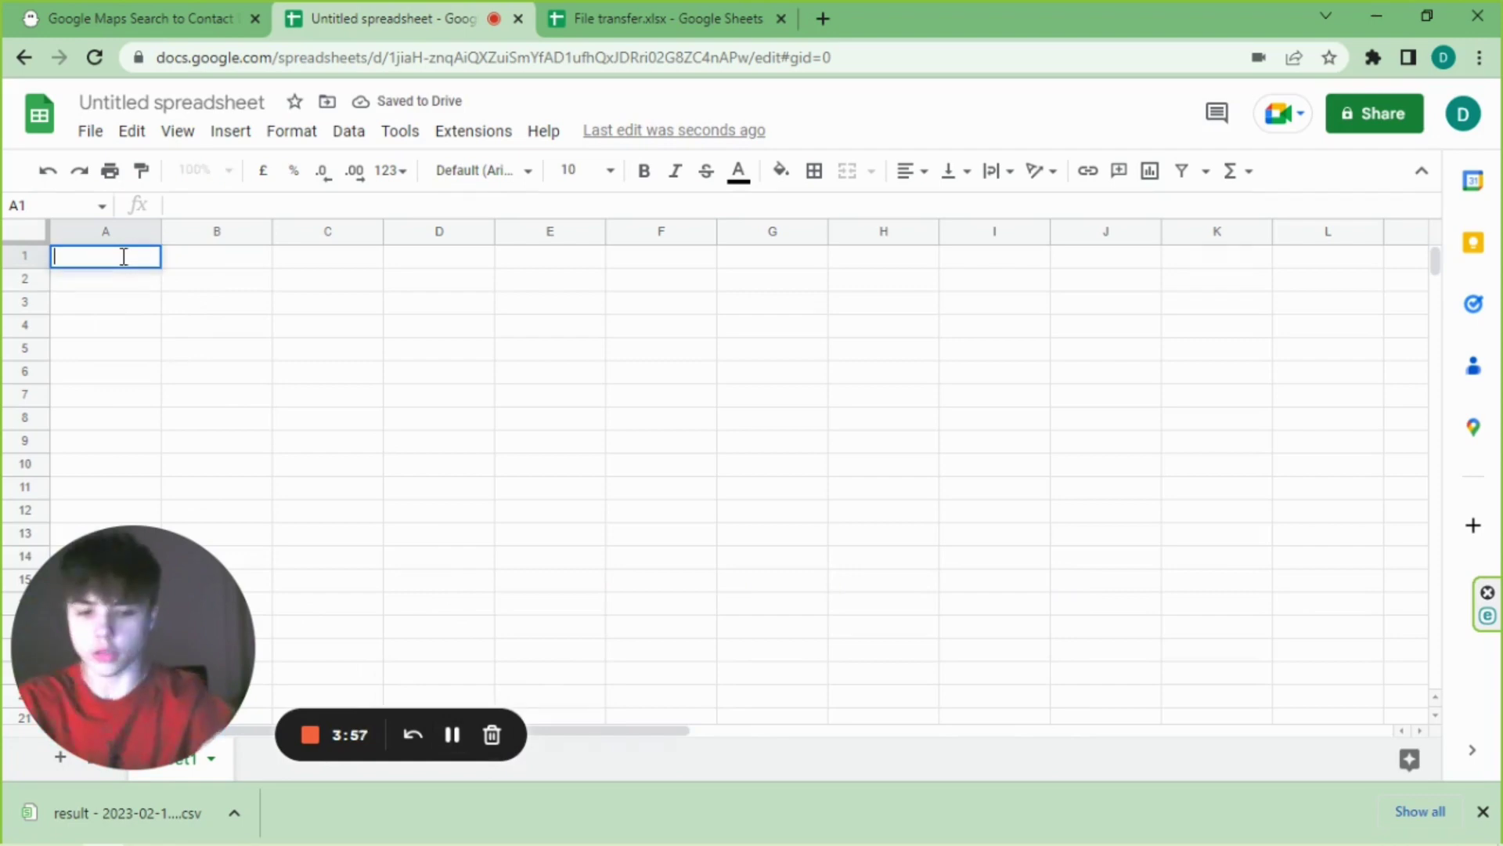
pyautogui.write('pHONE nUMBER')
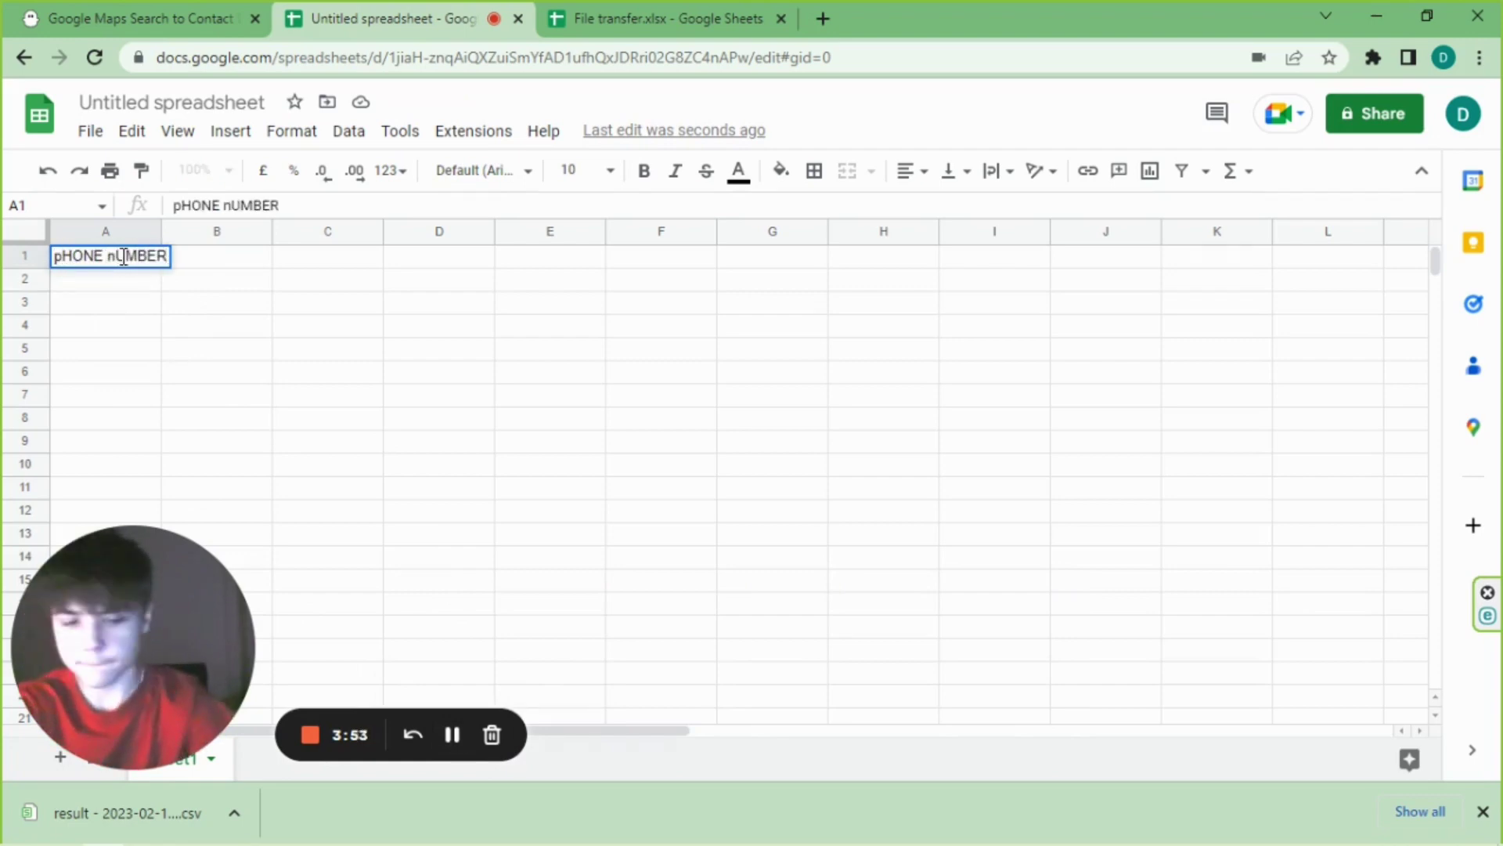
pyautogui.press('Escape')
pyautogui.write('PP')
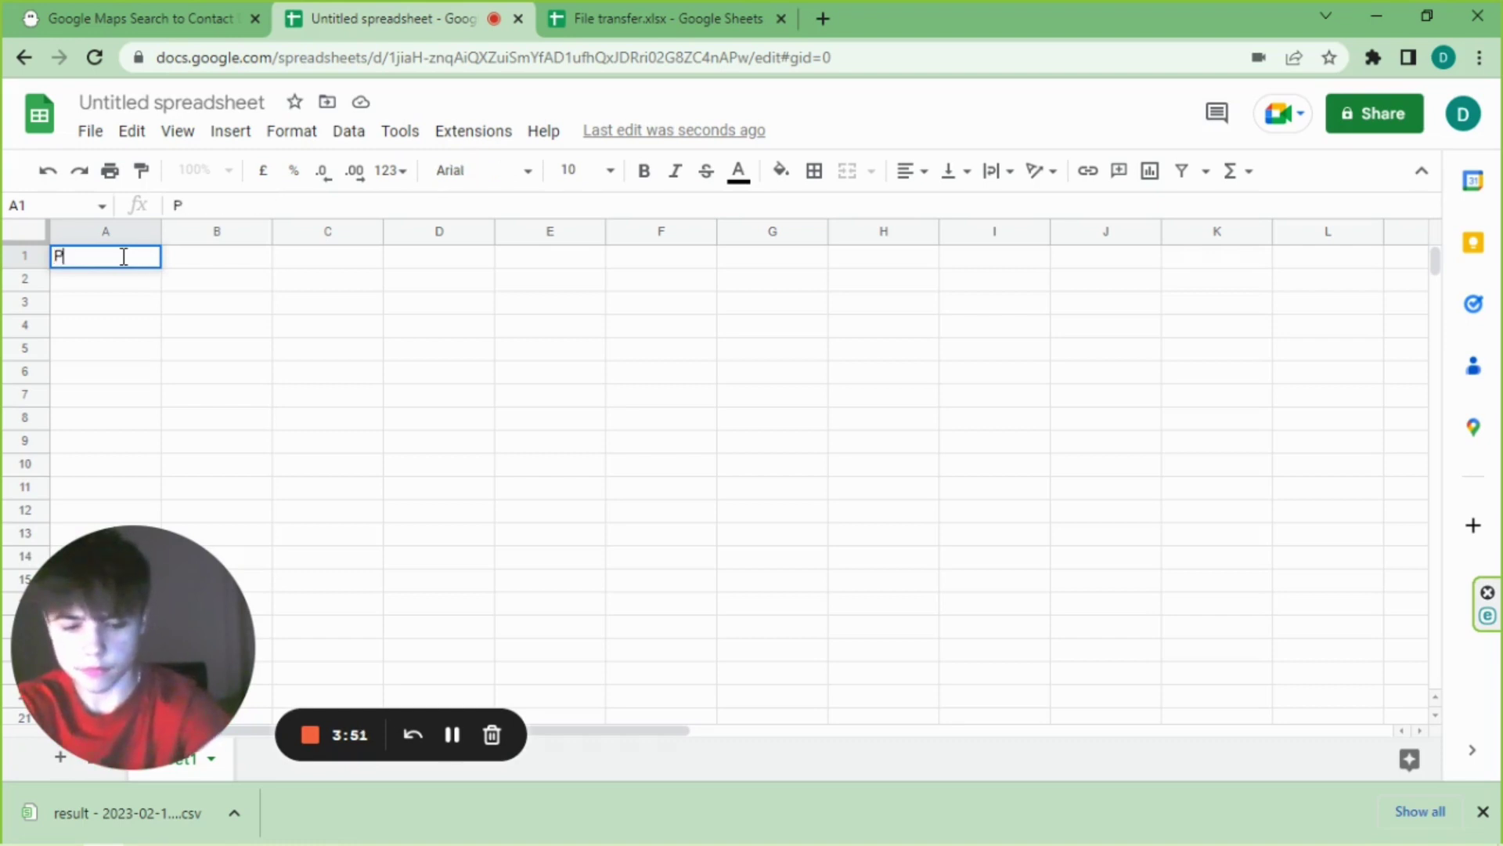
pyautogui.write('hone Number')
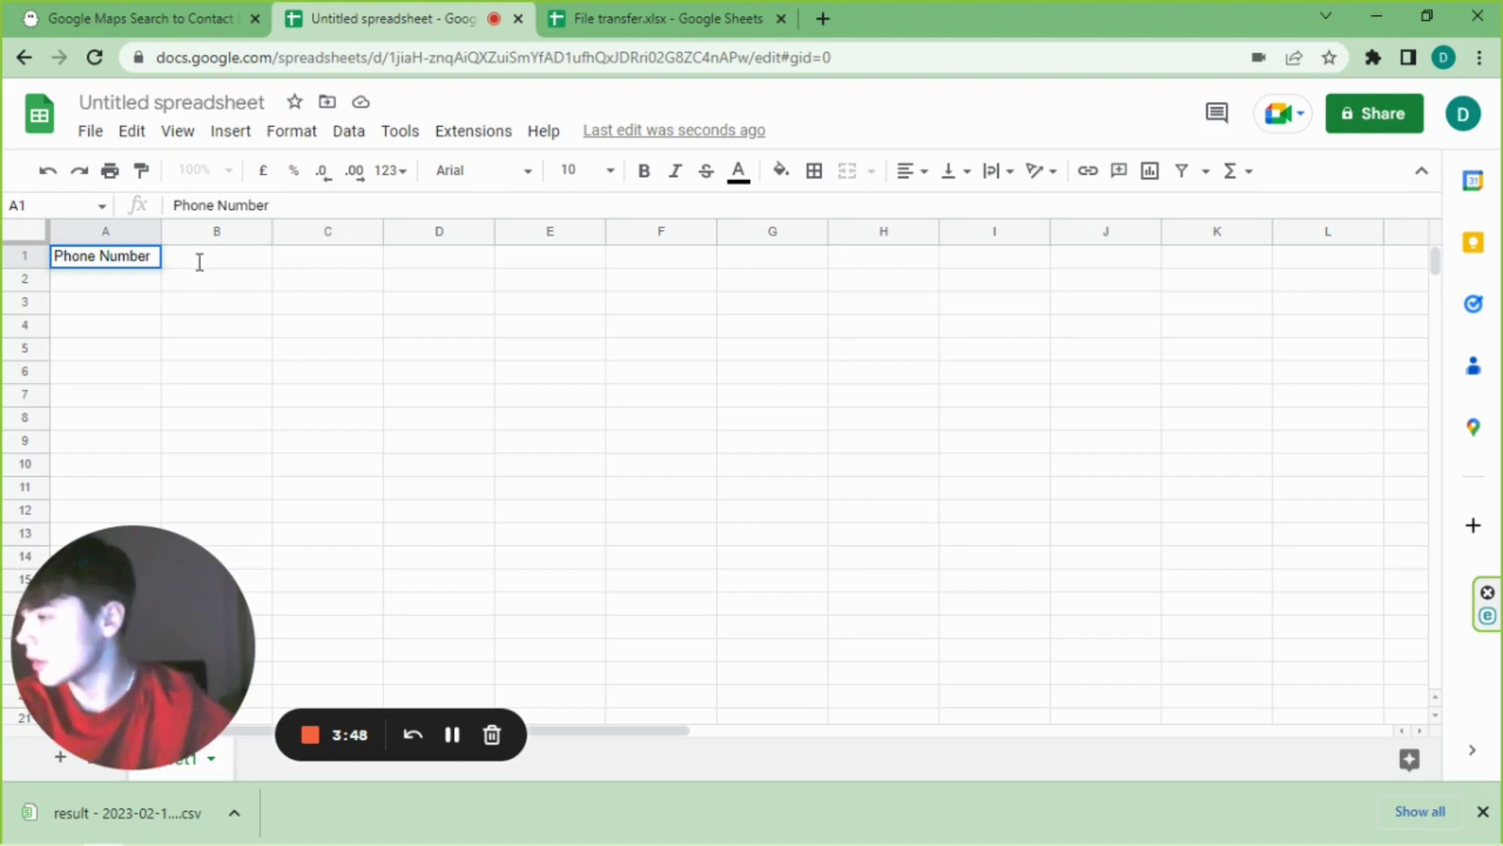
# - Enter the header "Name" in cell B1
pyautogui.click(199, 263)
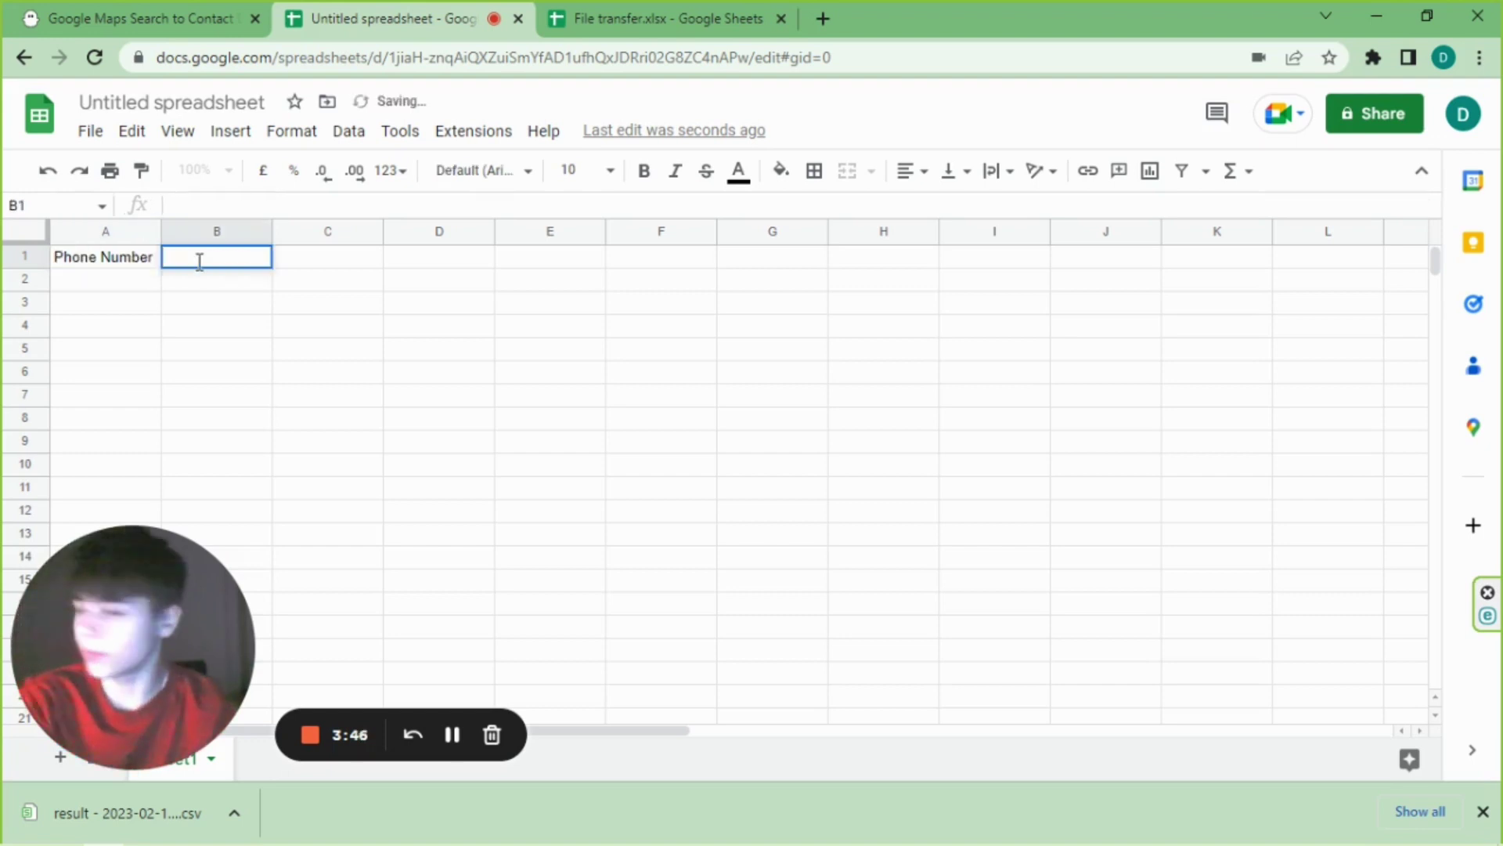
pyautogui.write('Nane')
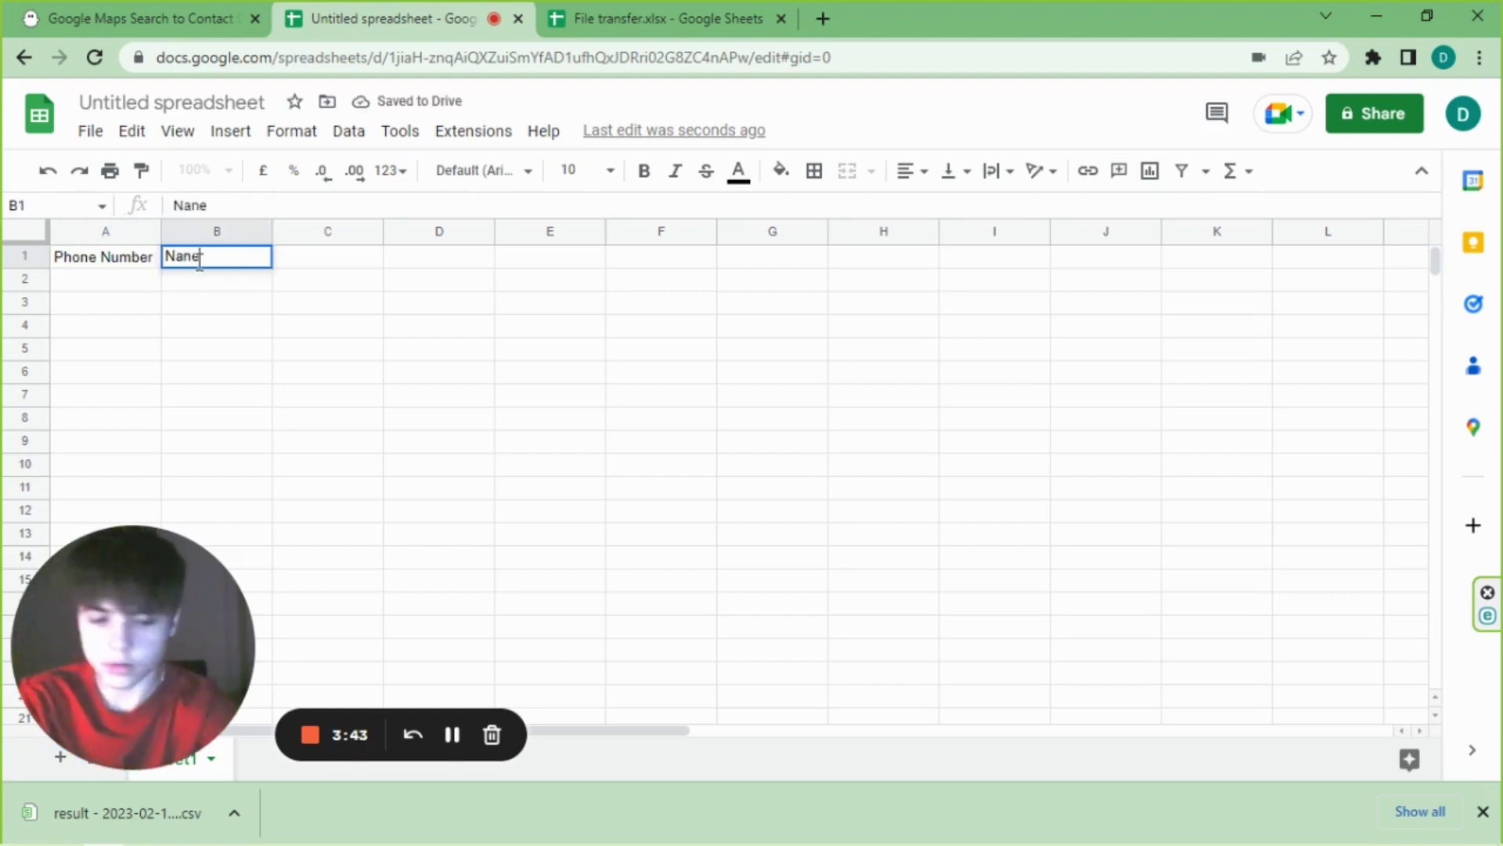
pyautogui.press('Return')
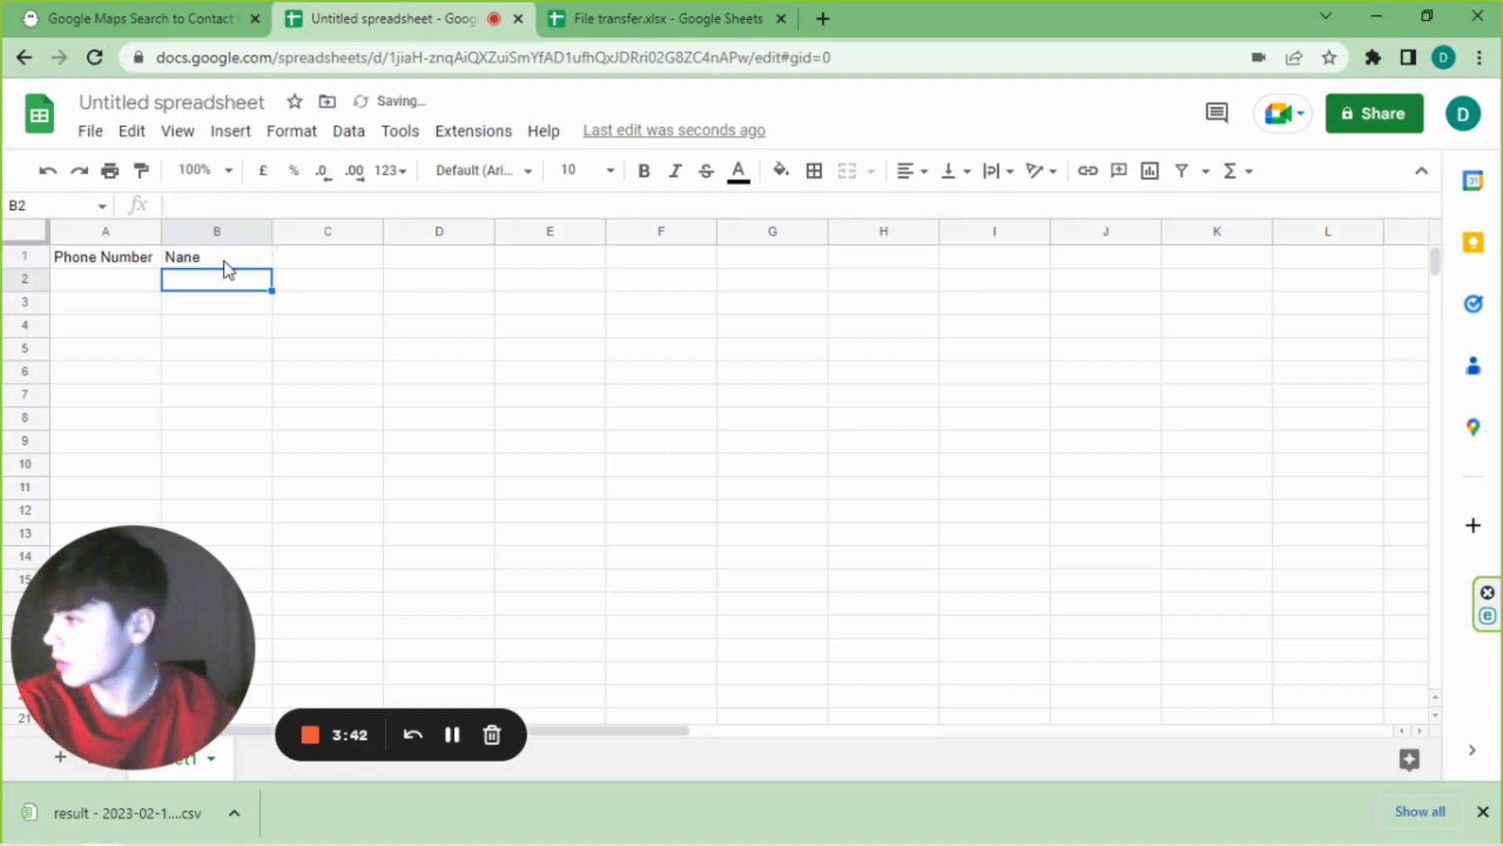
pyautogui.doubleClick(176, 261)
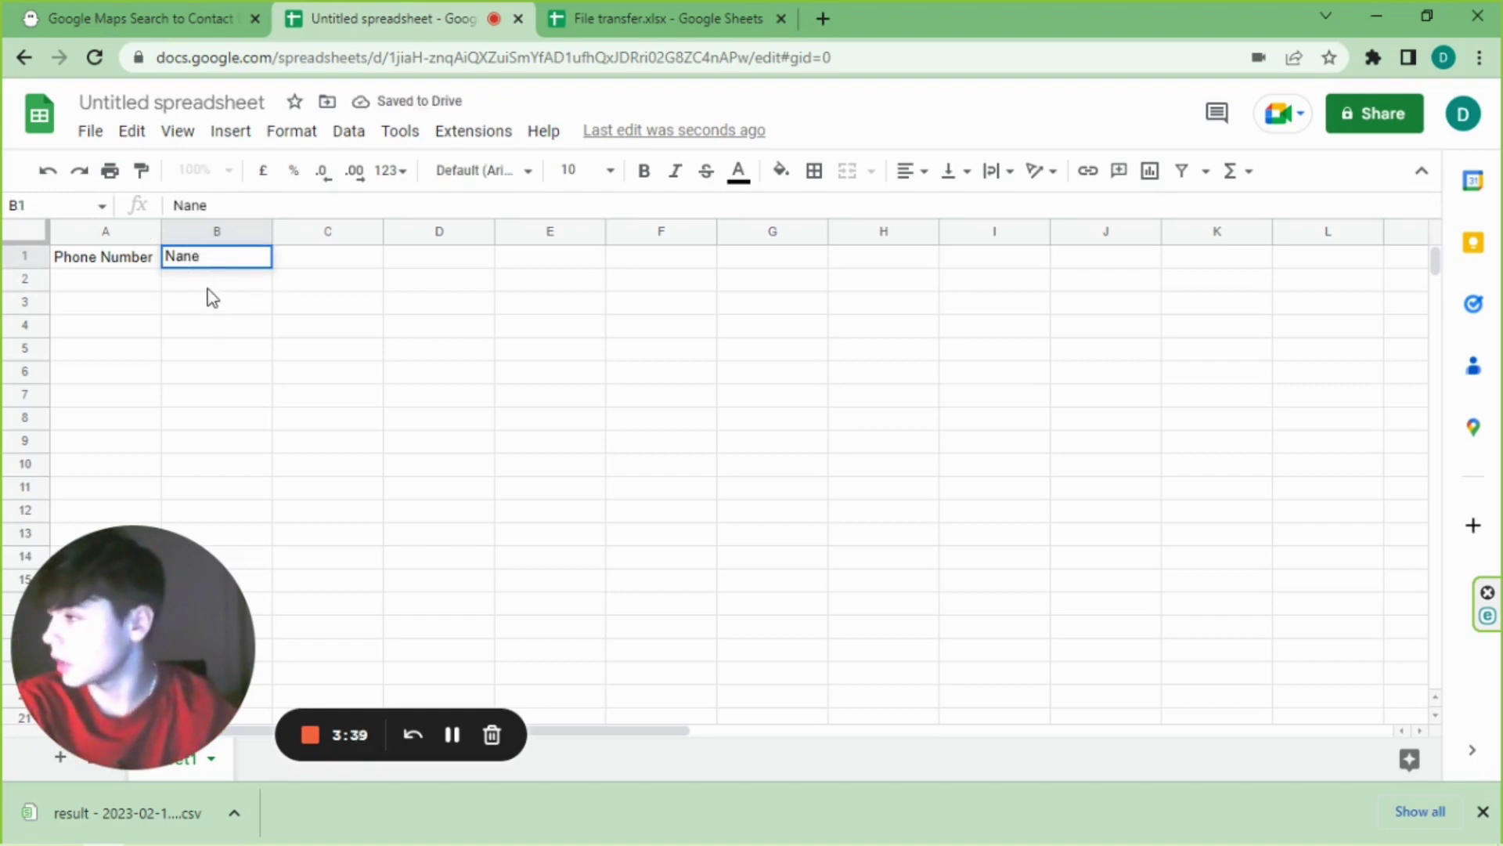
pyautogui.write('m')
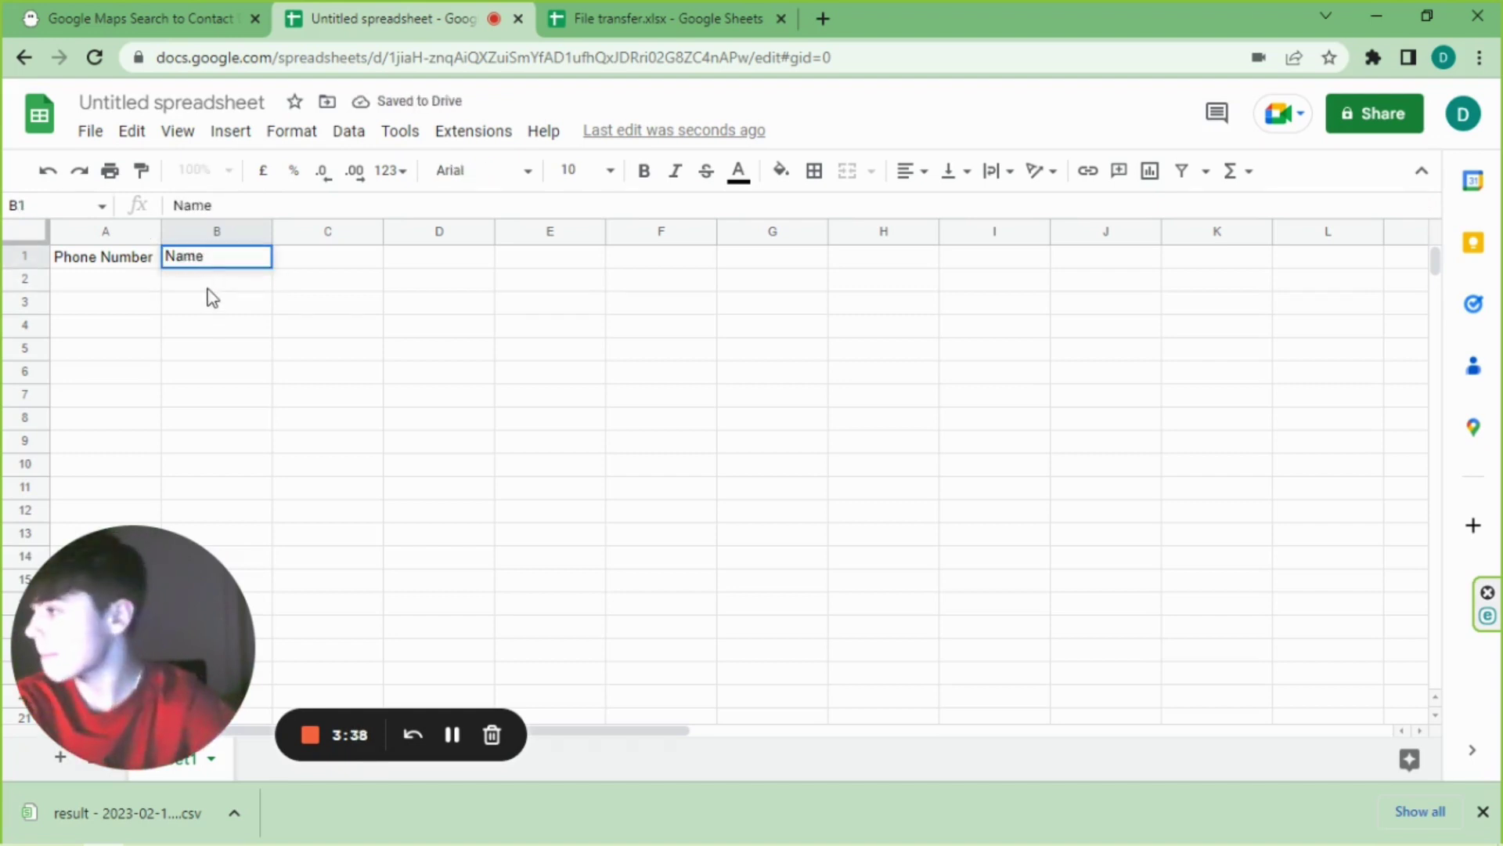
pyautogui.press('Return')
# - Enter the header "Website" in cell C1
pyautogui.click(322, 264)
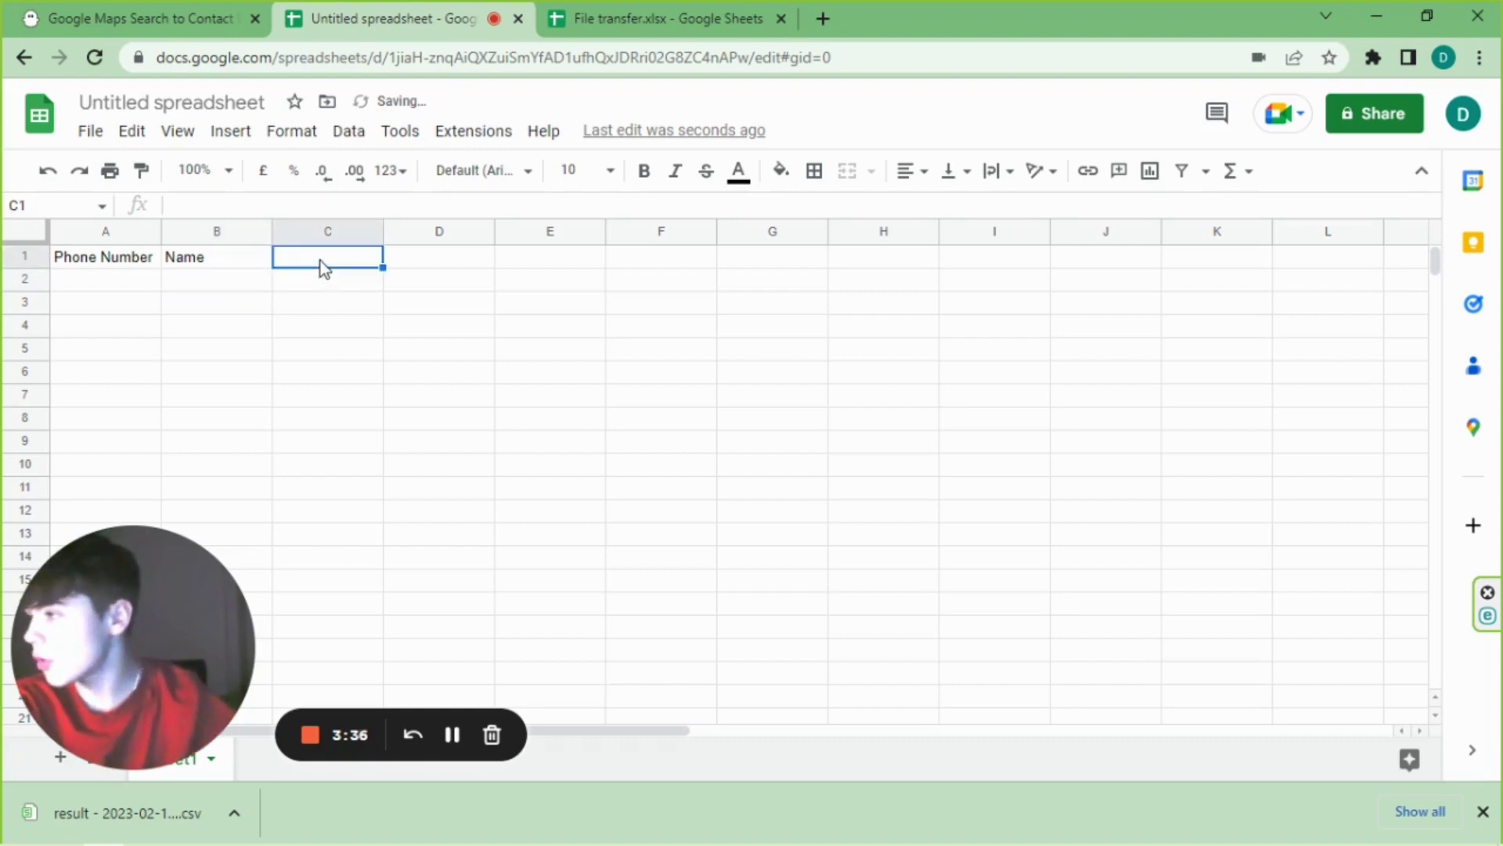
pyautogui.doubleClick(323, 261)
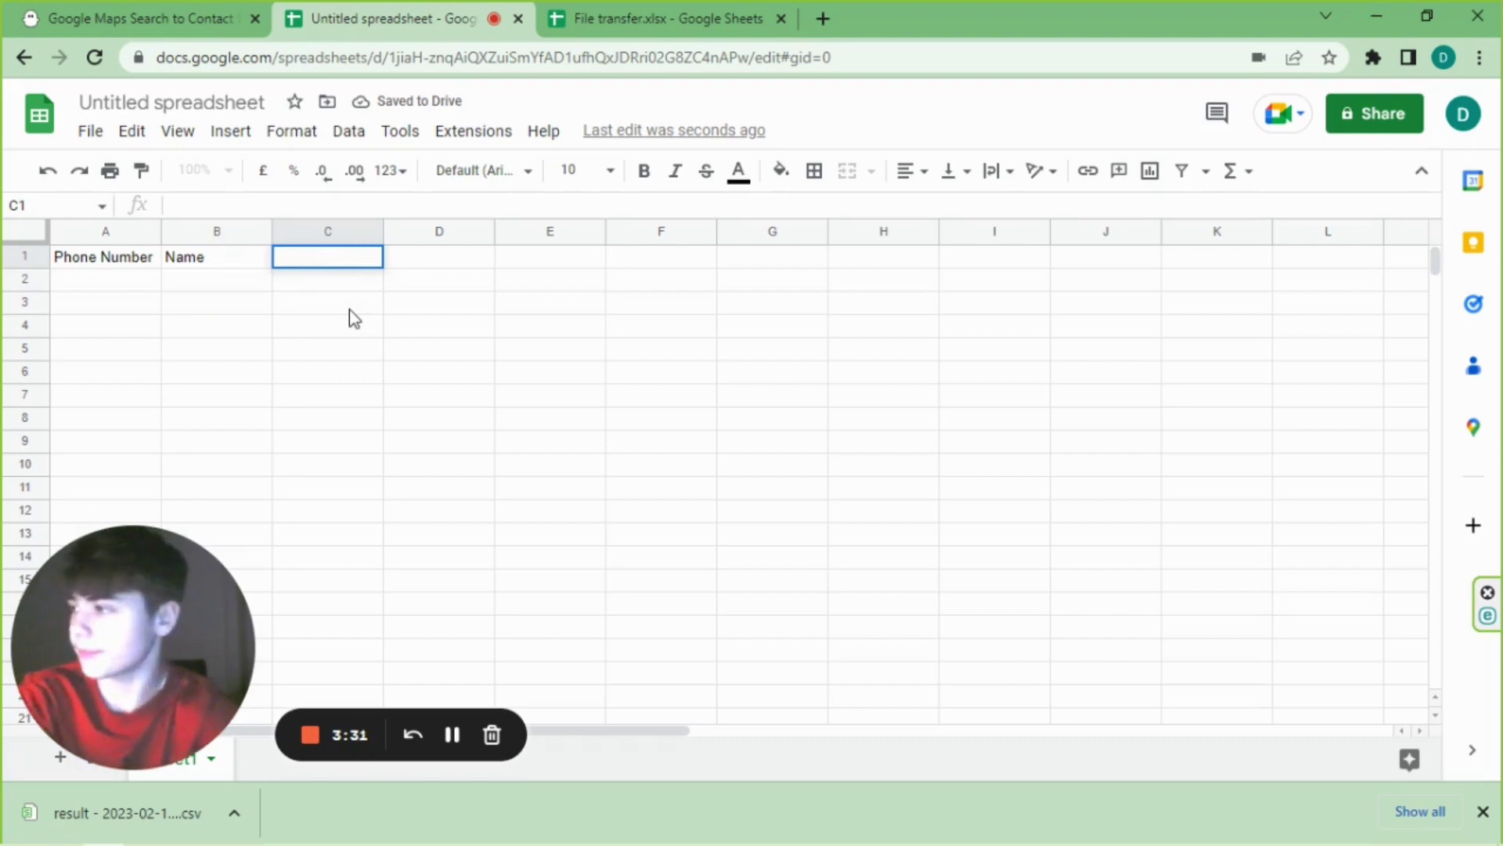
pyautogui.write('Website')
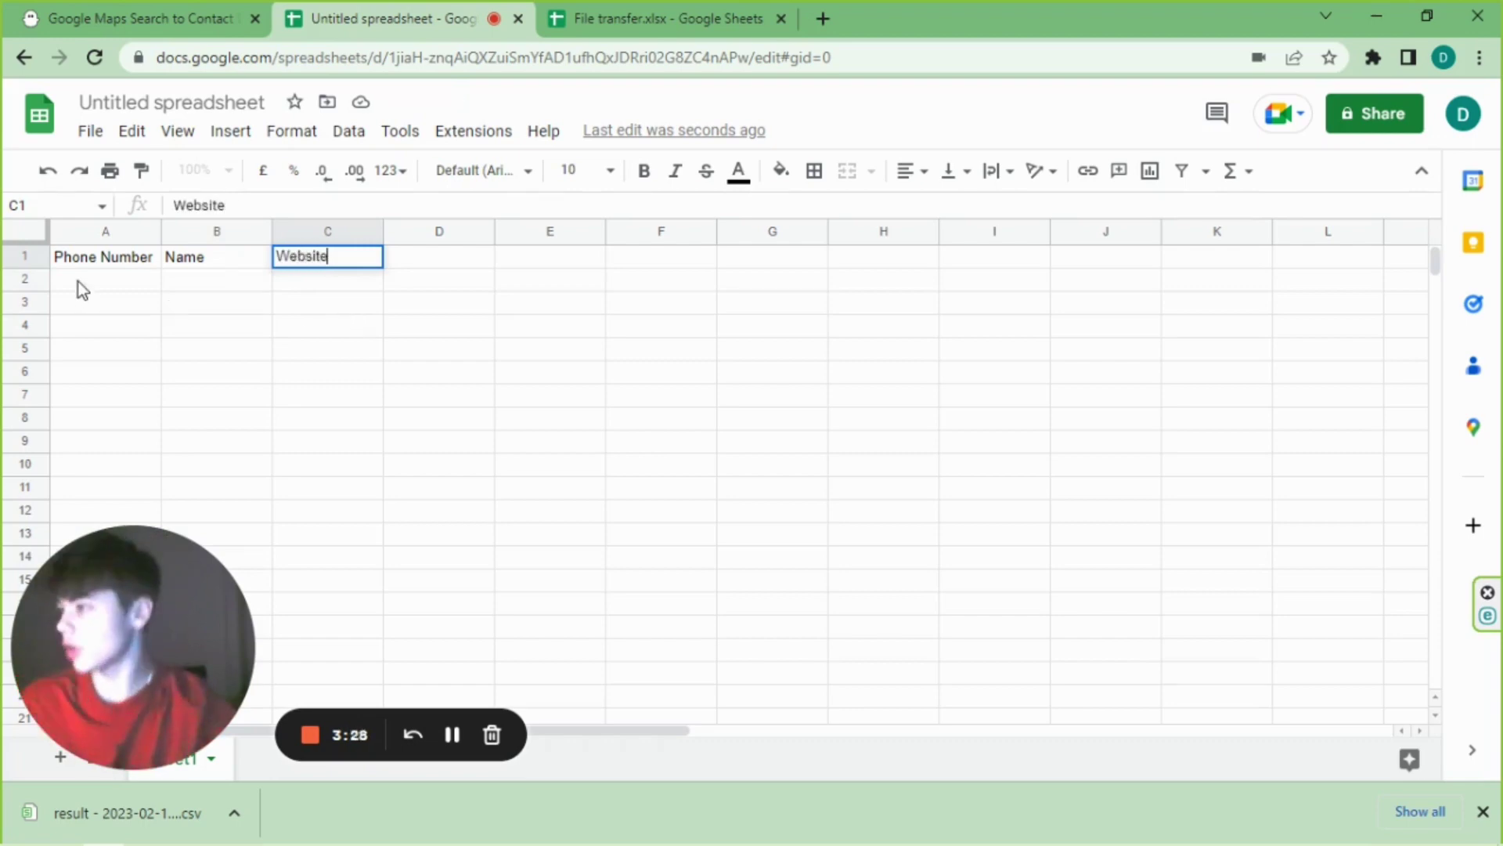
pyautogui.press('Down')
pyautogui.press('Down')
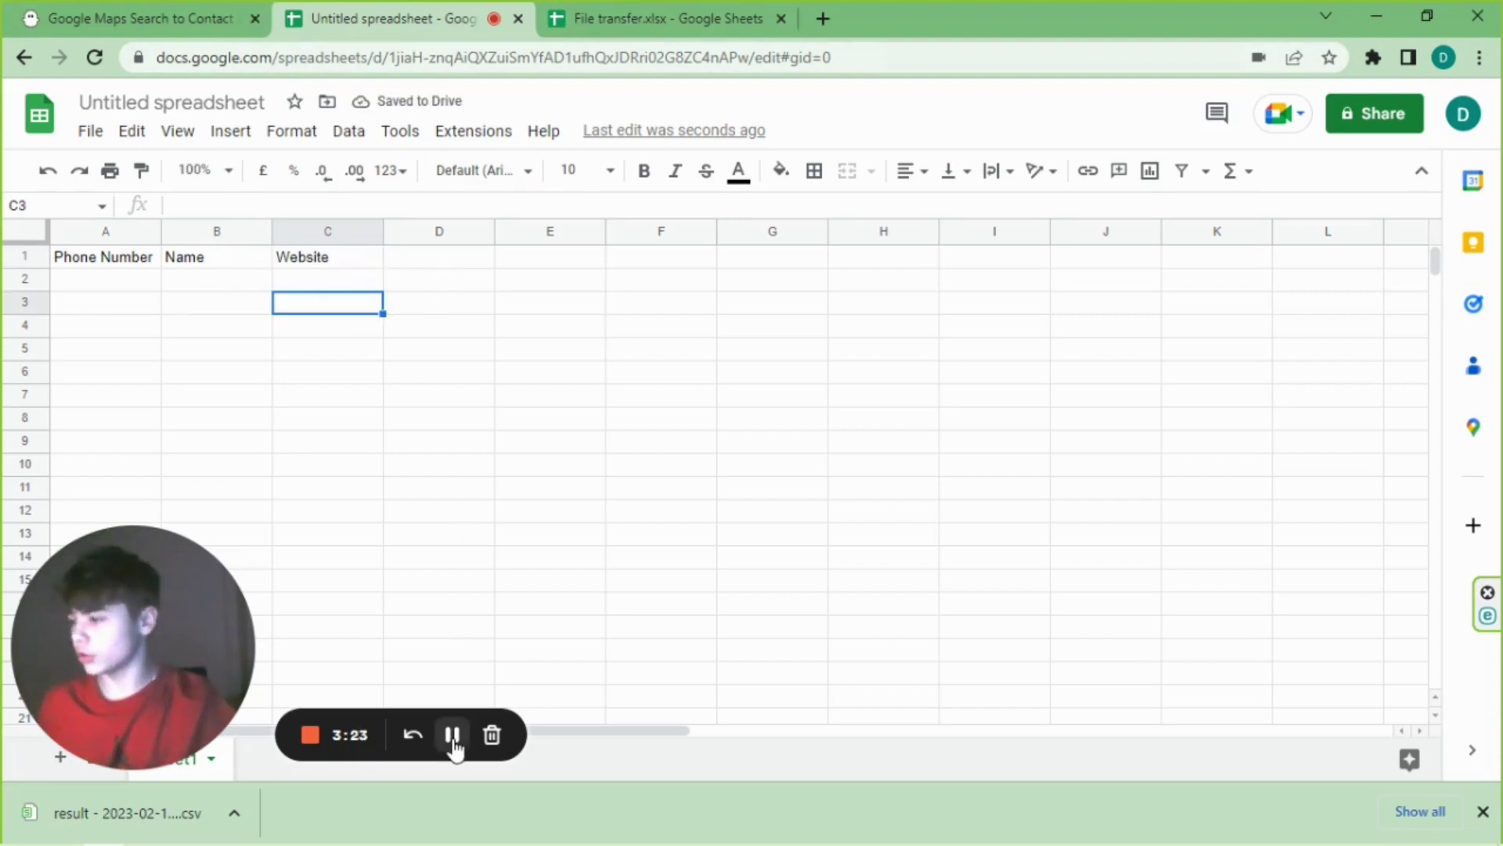
# - Open the downloaded result CSV file
pyautogui.click(234, 814)
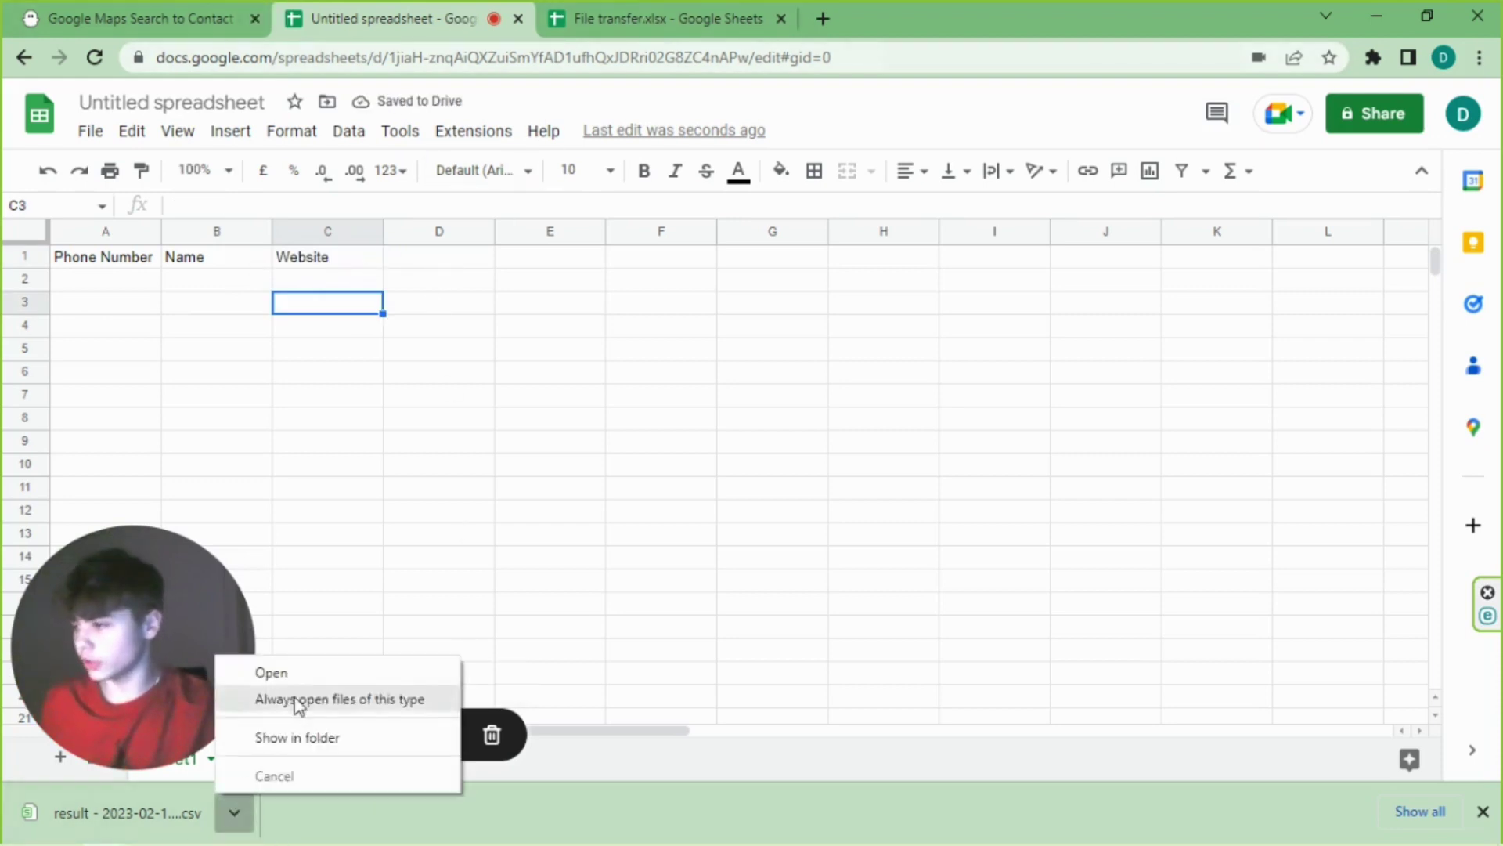
pyautogui.click(306, 673)
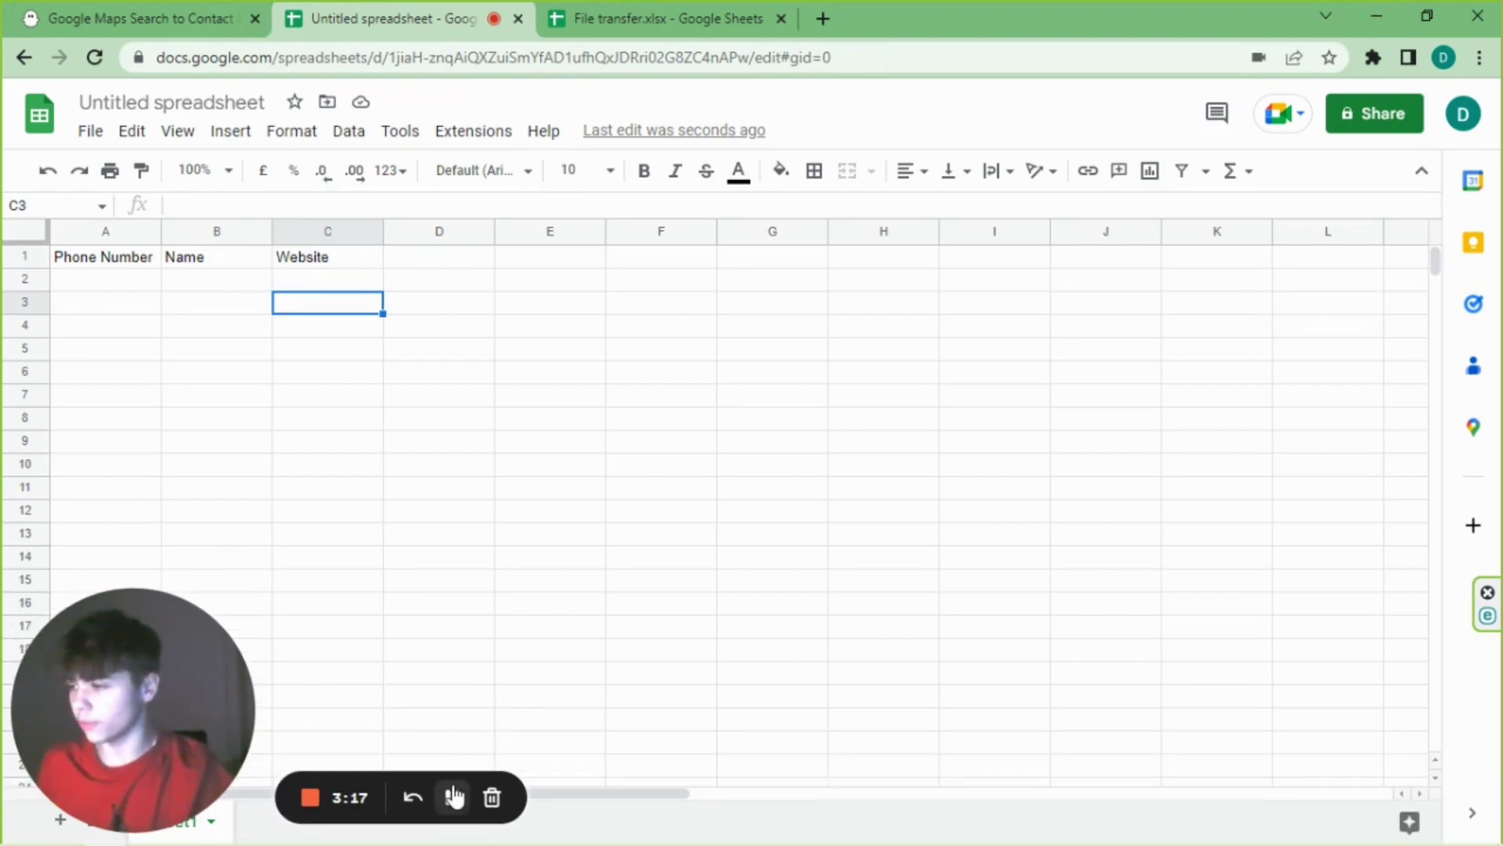
pyautogui.click(454, 797)
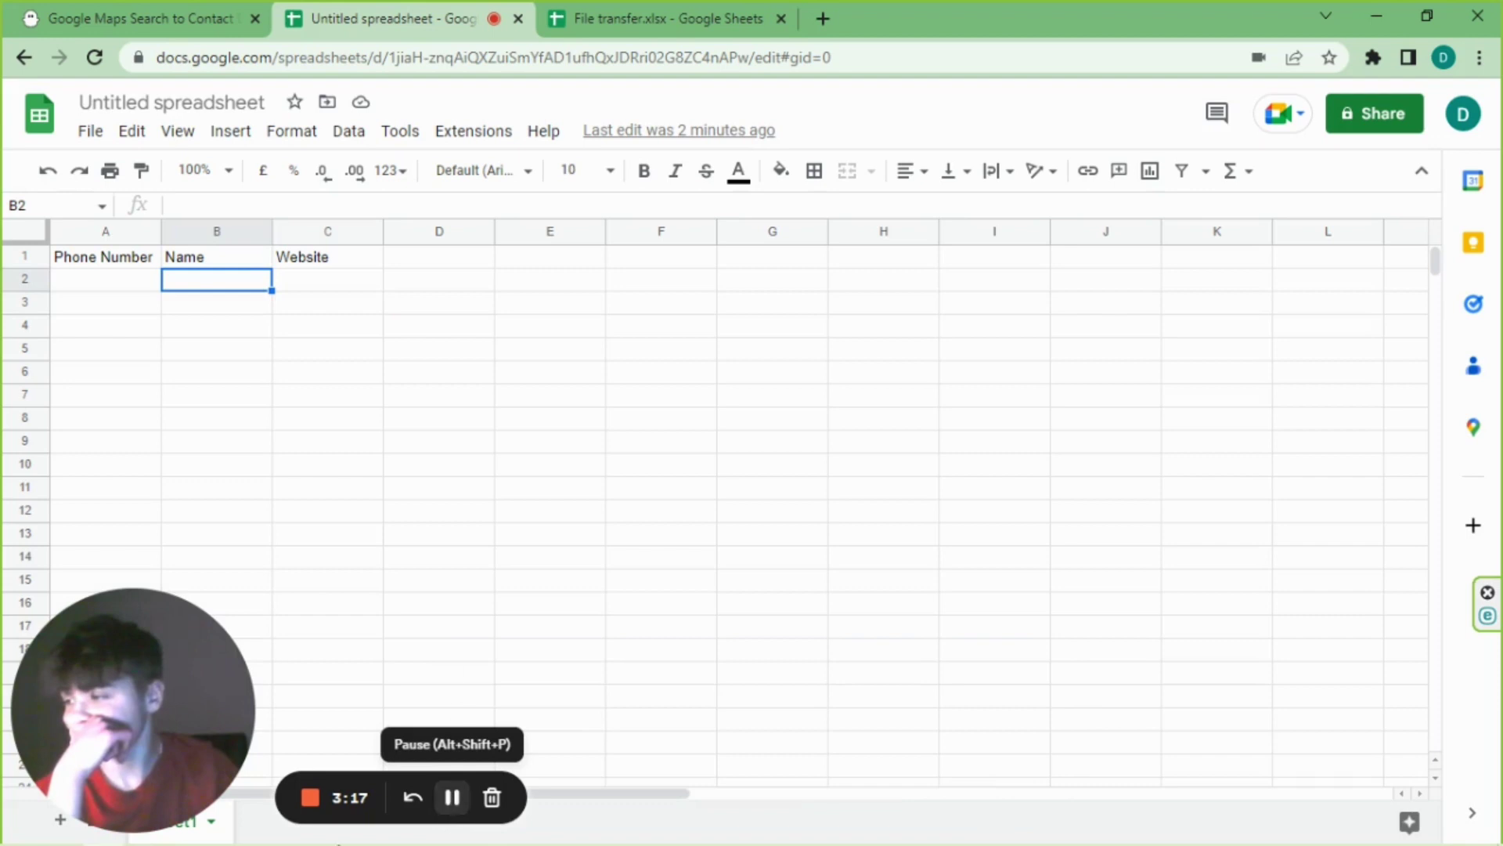
# - Copy all business names from the CSV's title column in WPS Office and paste them under the Name header from cell B2
pyautogui.moveTo(127, 815)
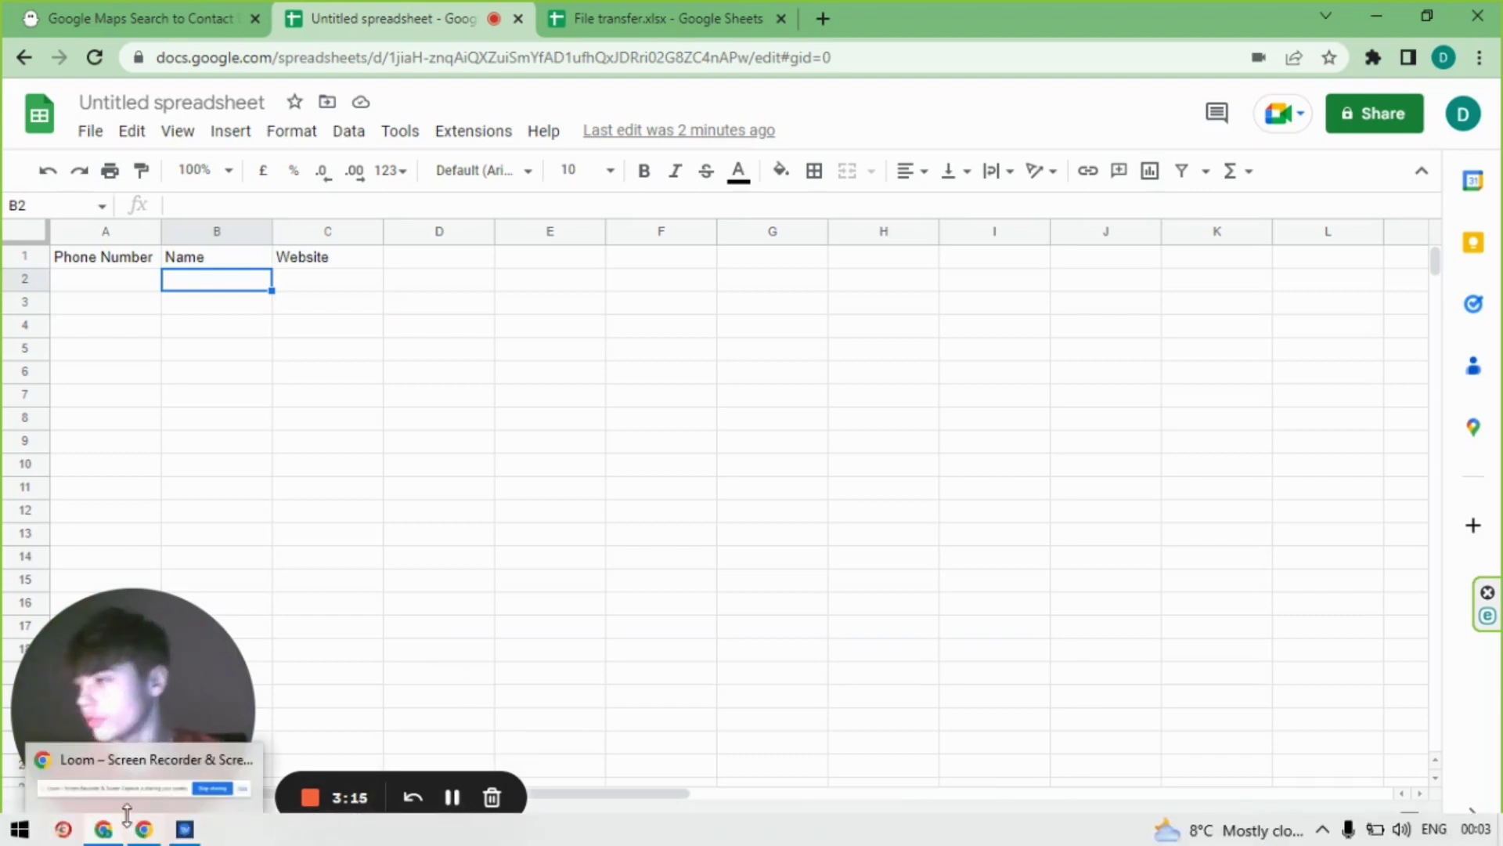
pyautogui.click(184, 831)
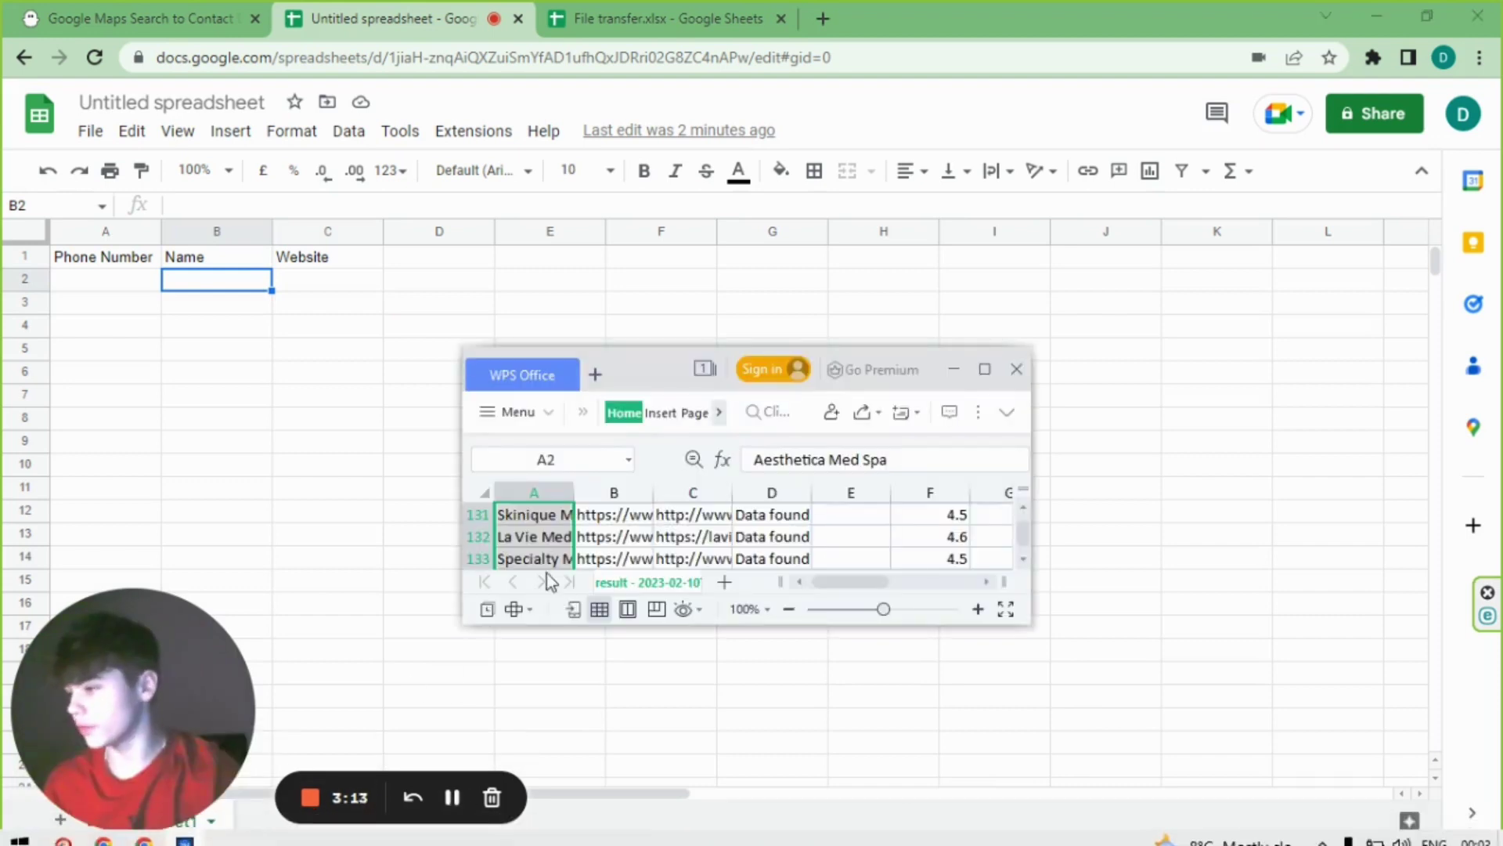
pyautogui.rightClick(573, 513)
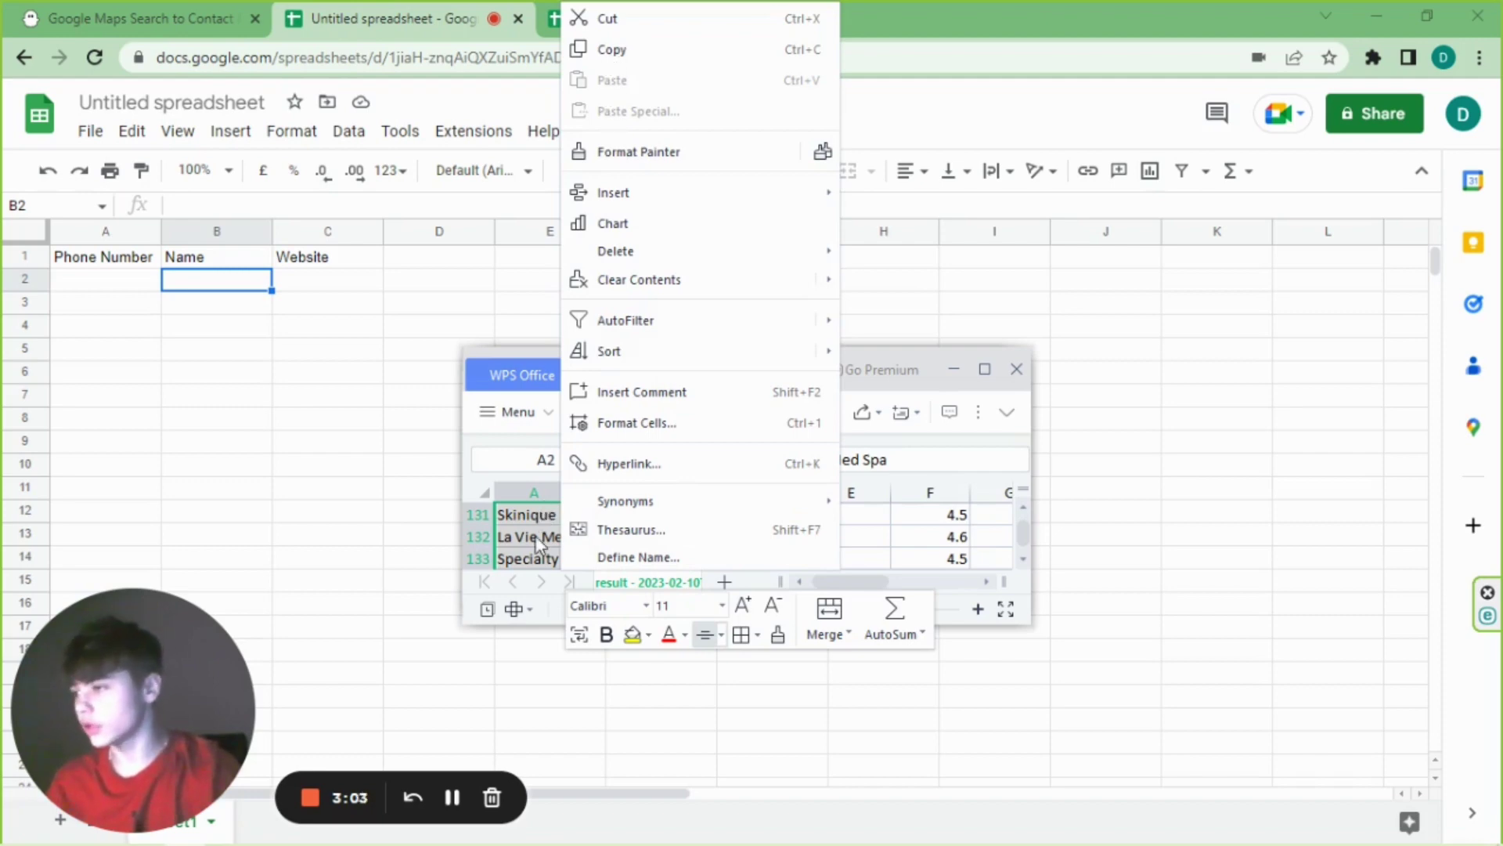
pyautogui.click(286, 312)
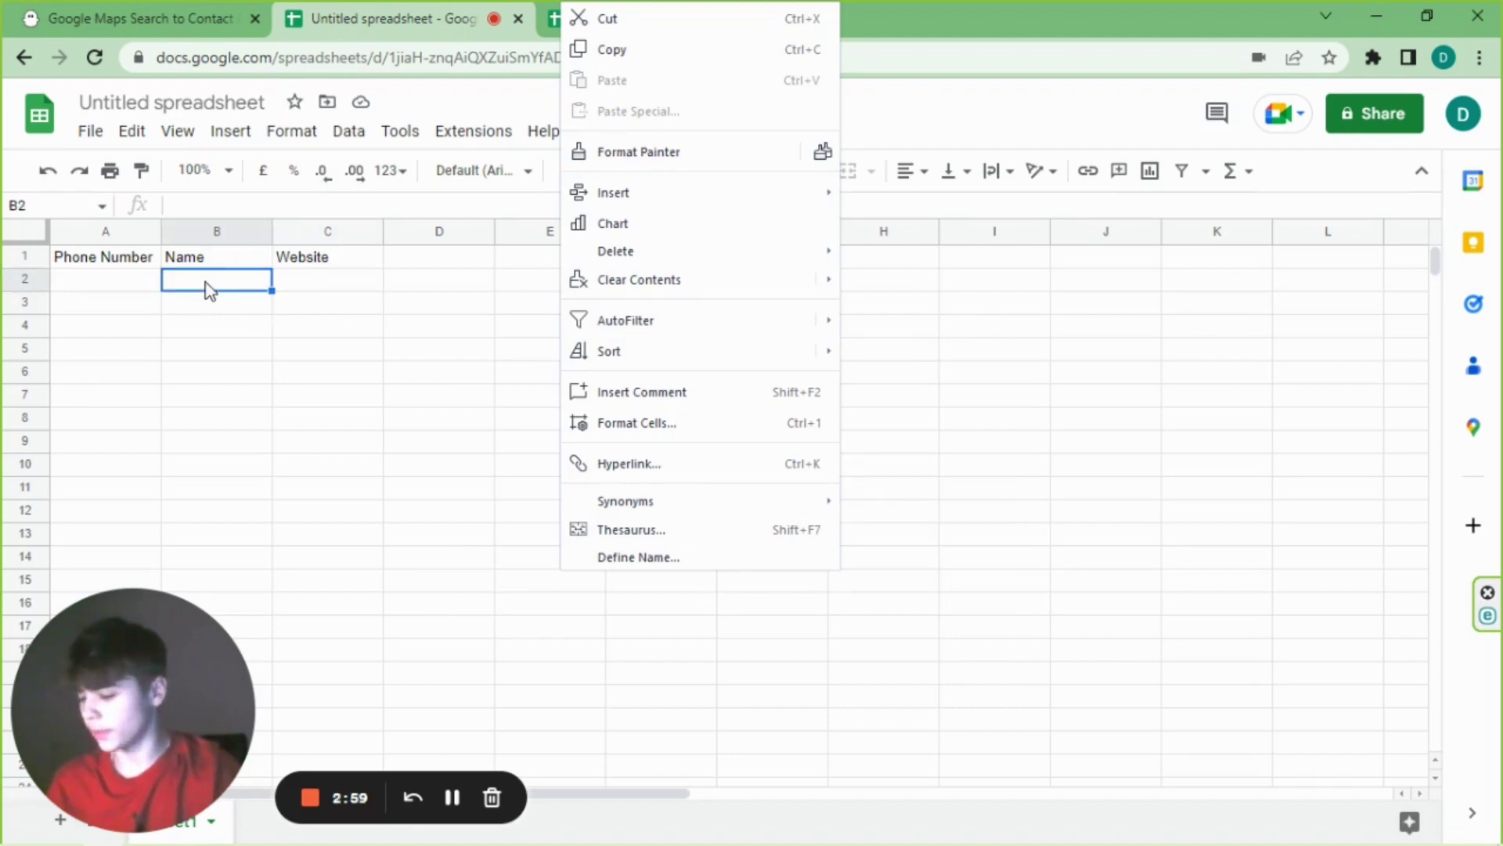
pyautogui.click(452, 797)
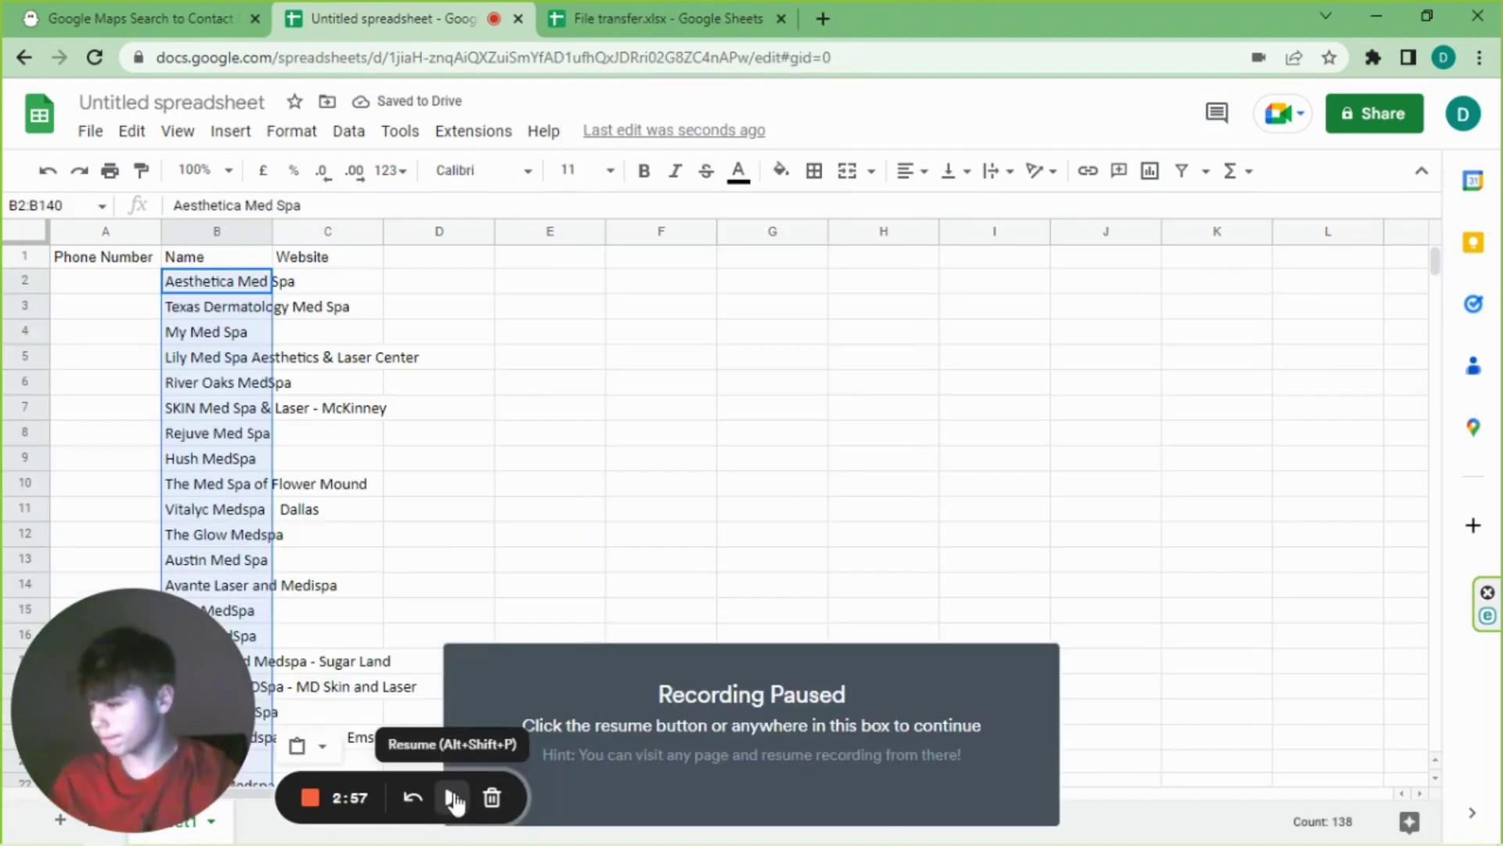
# - Copy all phone numbers from J2 to J140 of the CSV in WPS Office and return to the Google Sheets spreadsheet
pyautogui.click(184, 829)
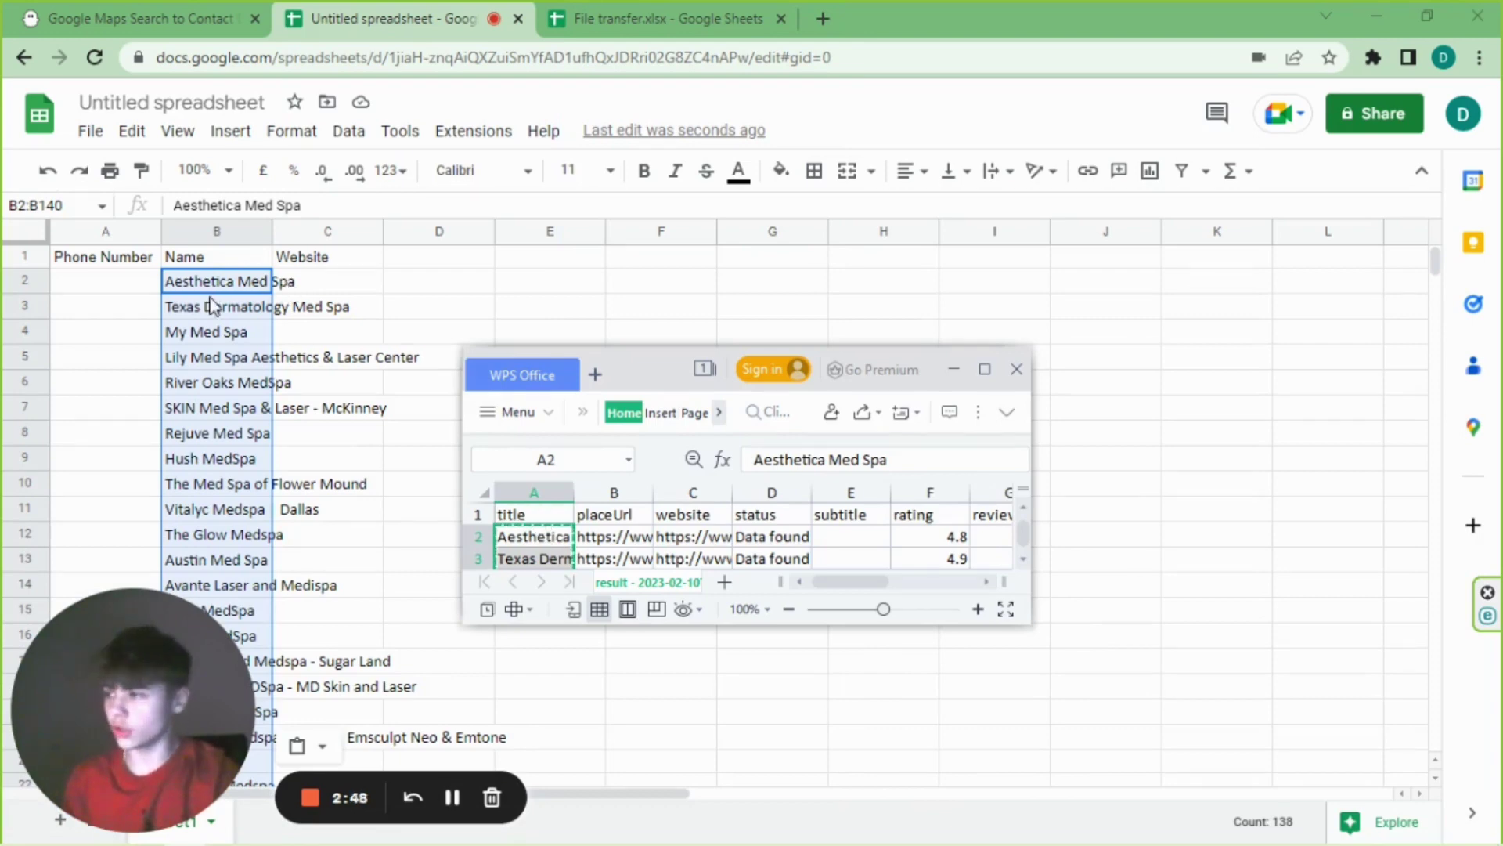
pyautogui.click(456, 797)
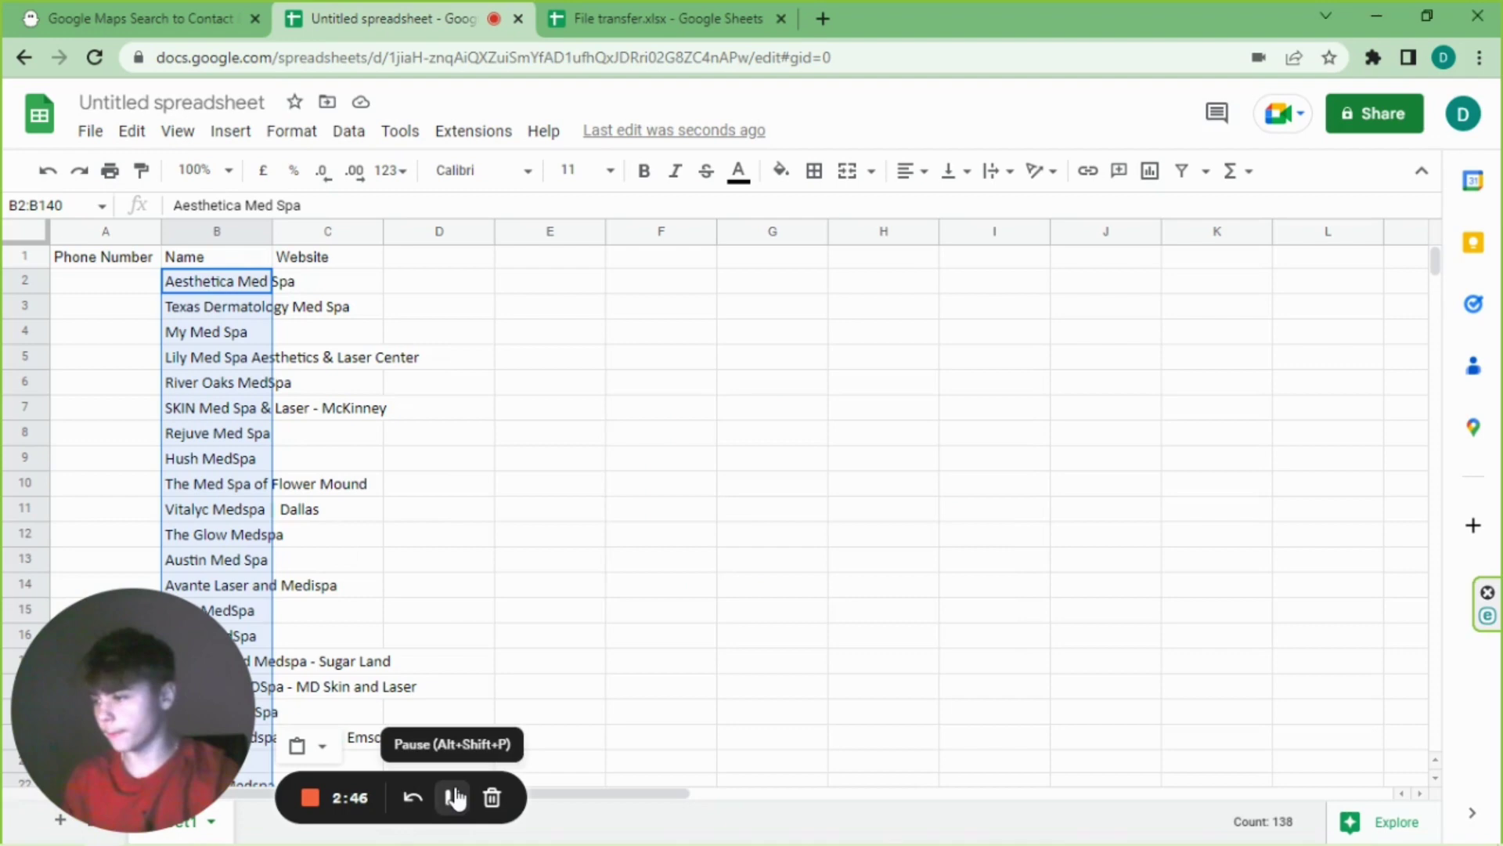
pyautogui.moveTo(332, 825)
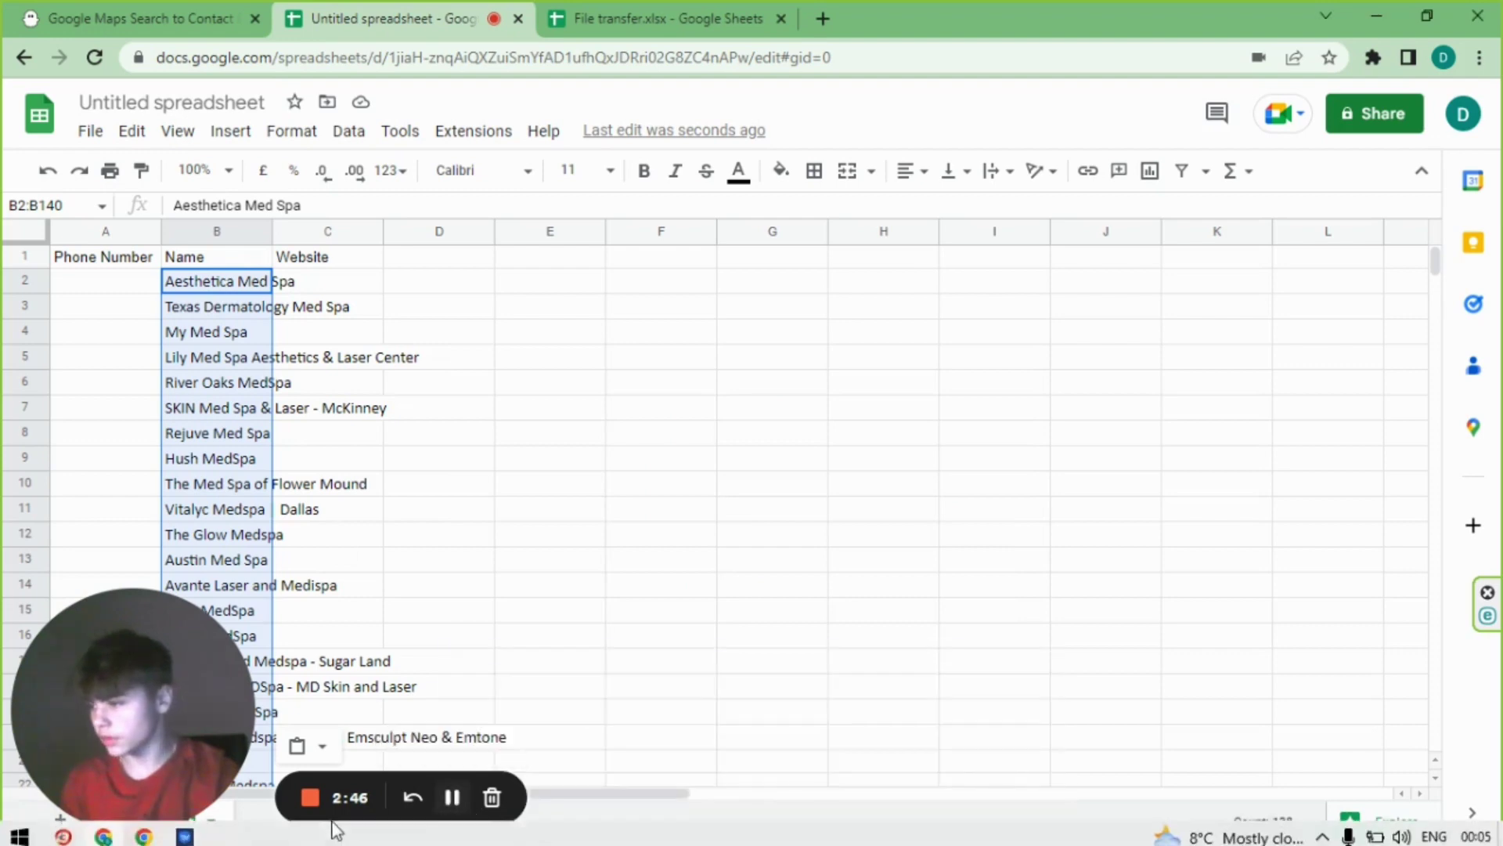
pyautogui.click(187, 829)
pyautogui.moveTo(830, 584); pyautogui.dragTo(915, 579)
pyautogui.moveTo(815, 537); pyautogui.dragTo(830, 559)
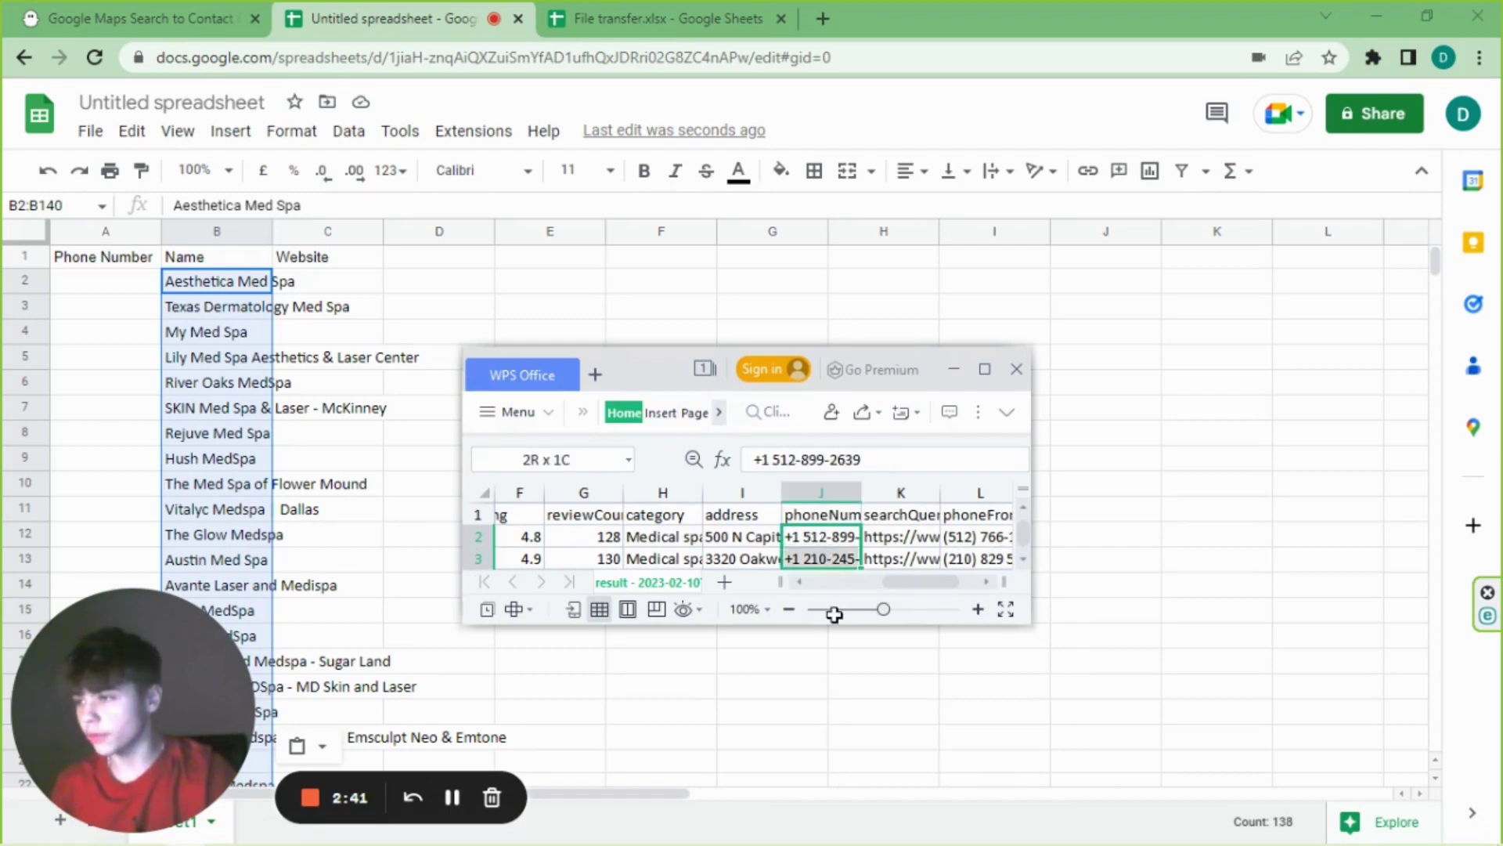
pyautogui.moveTo(835, 614); pyautogui.dragTo(649, 546)
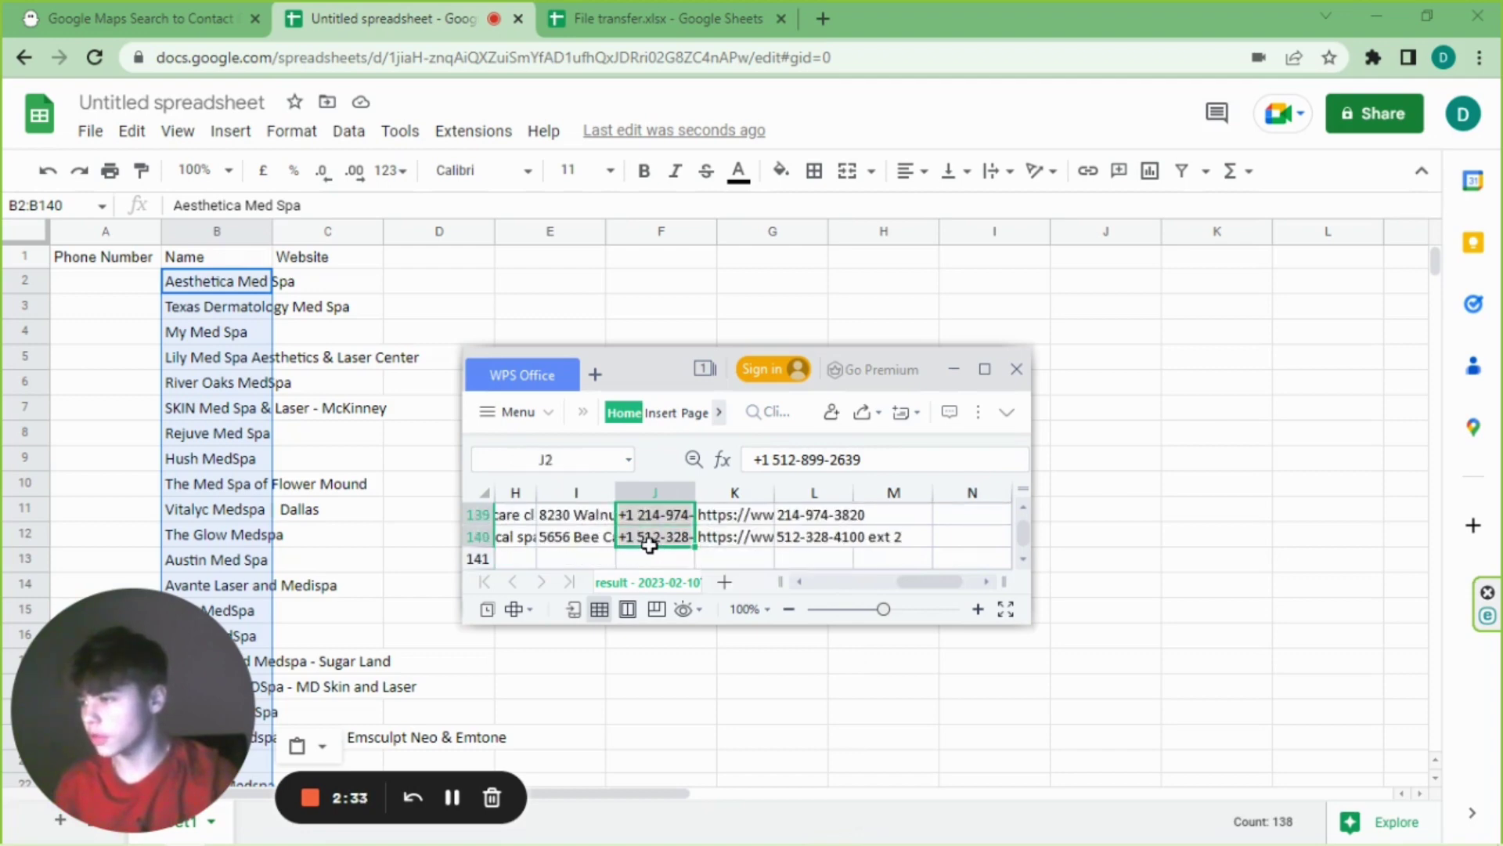
pyautogui.rightClick(649, 545)
pyautogui.click(765, 55)
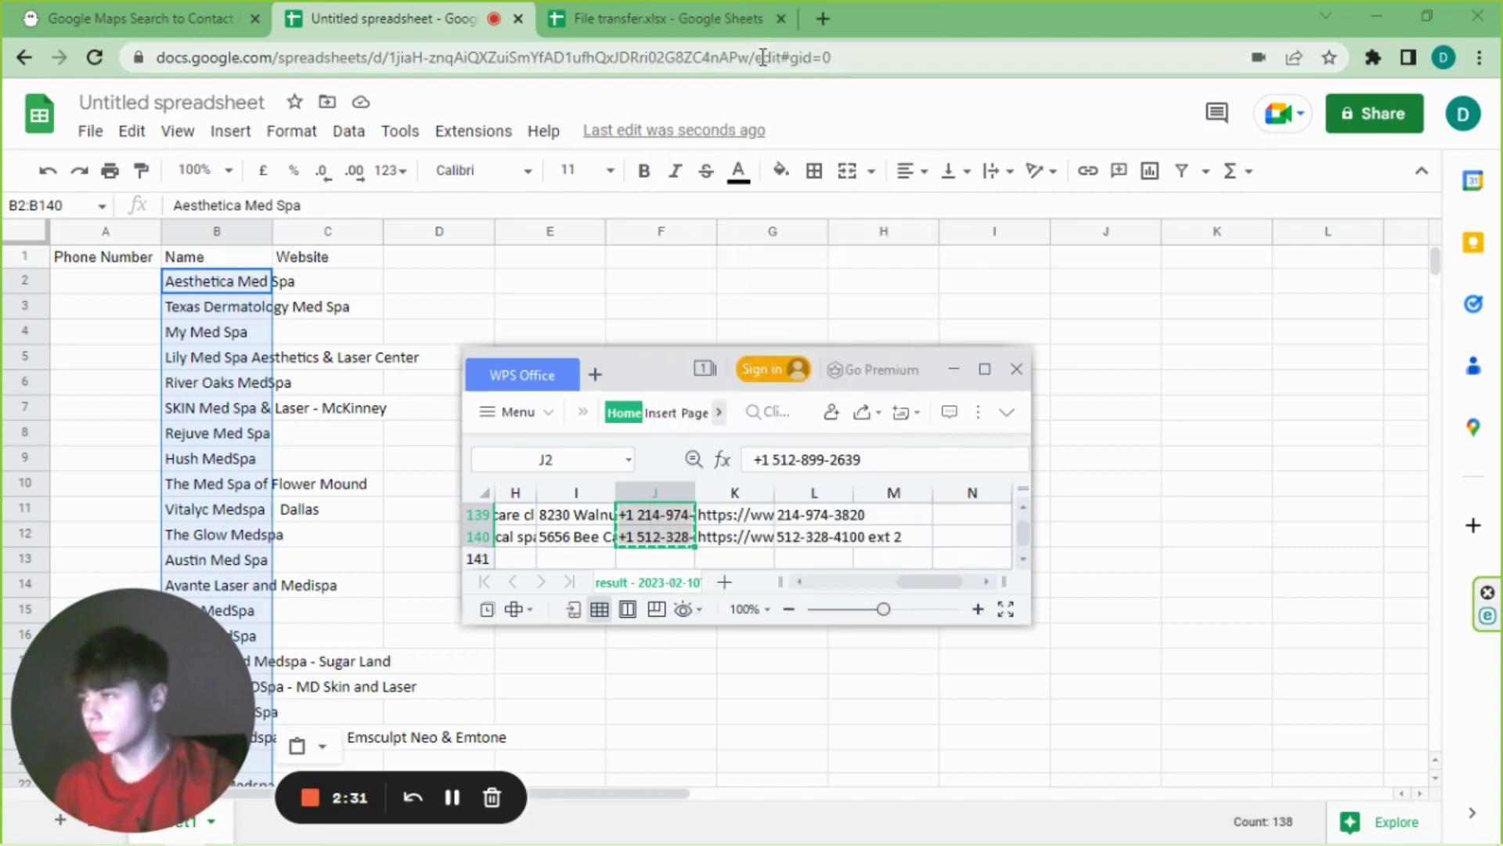
pyautogui.hotkey('alt', 'Tab')
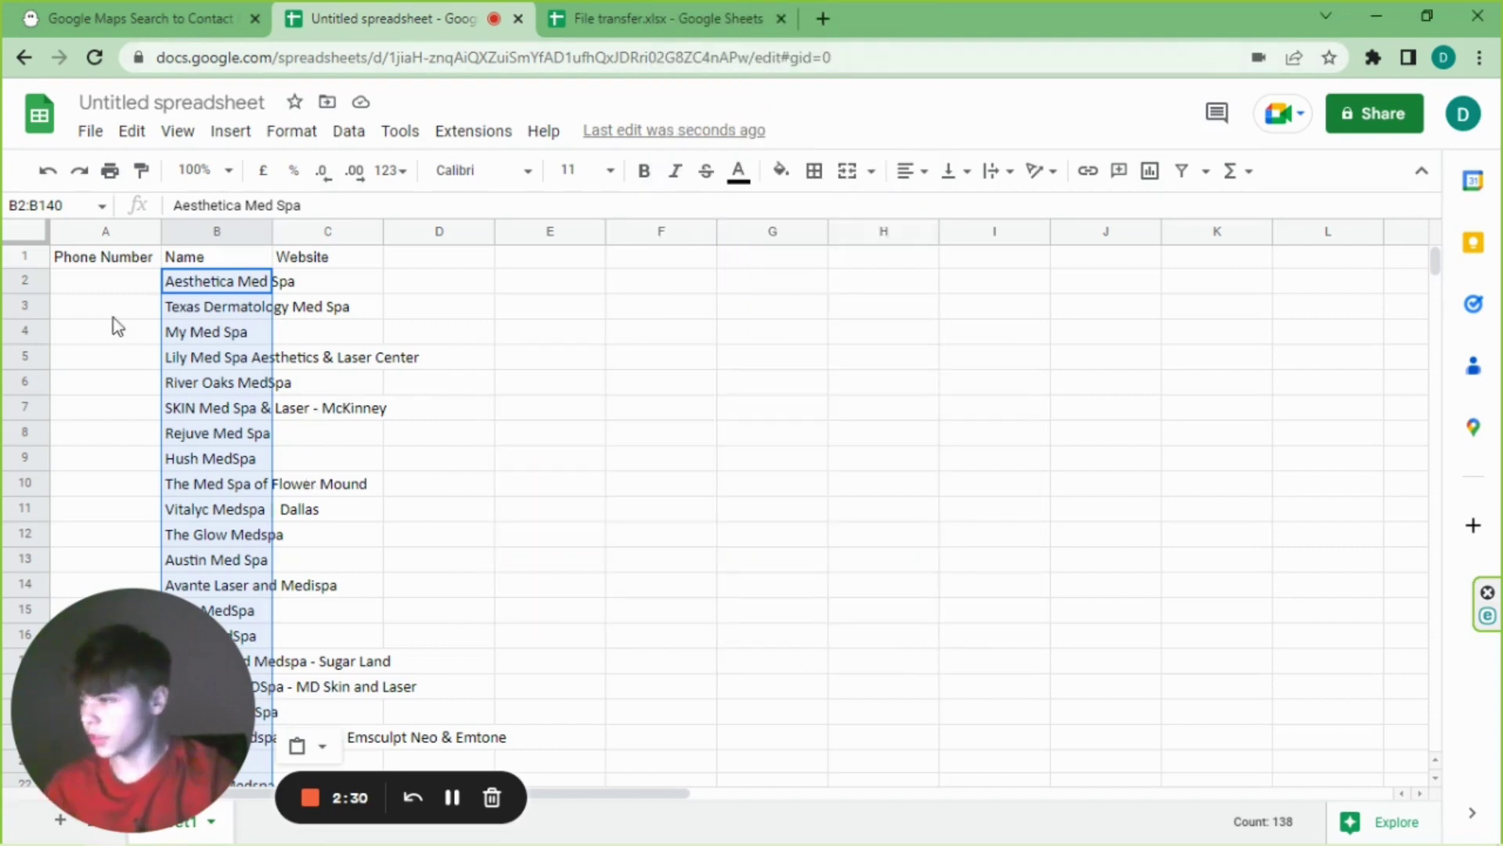
# - Try to paste the copied phone numbers into column A from cell A2, and undo the paste
pyautogui.hotkey('ctrl', 'z')
pyautogui.click(89, 289)
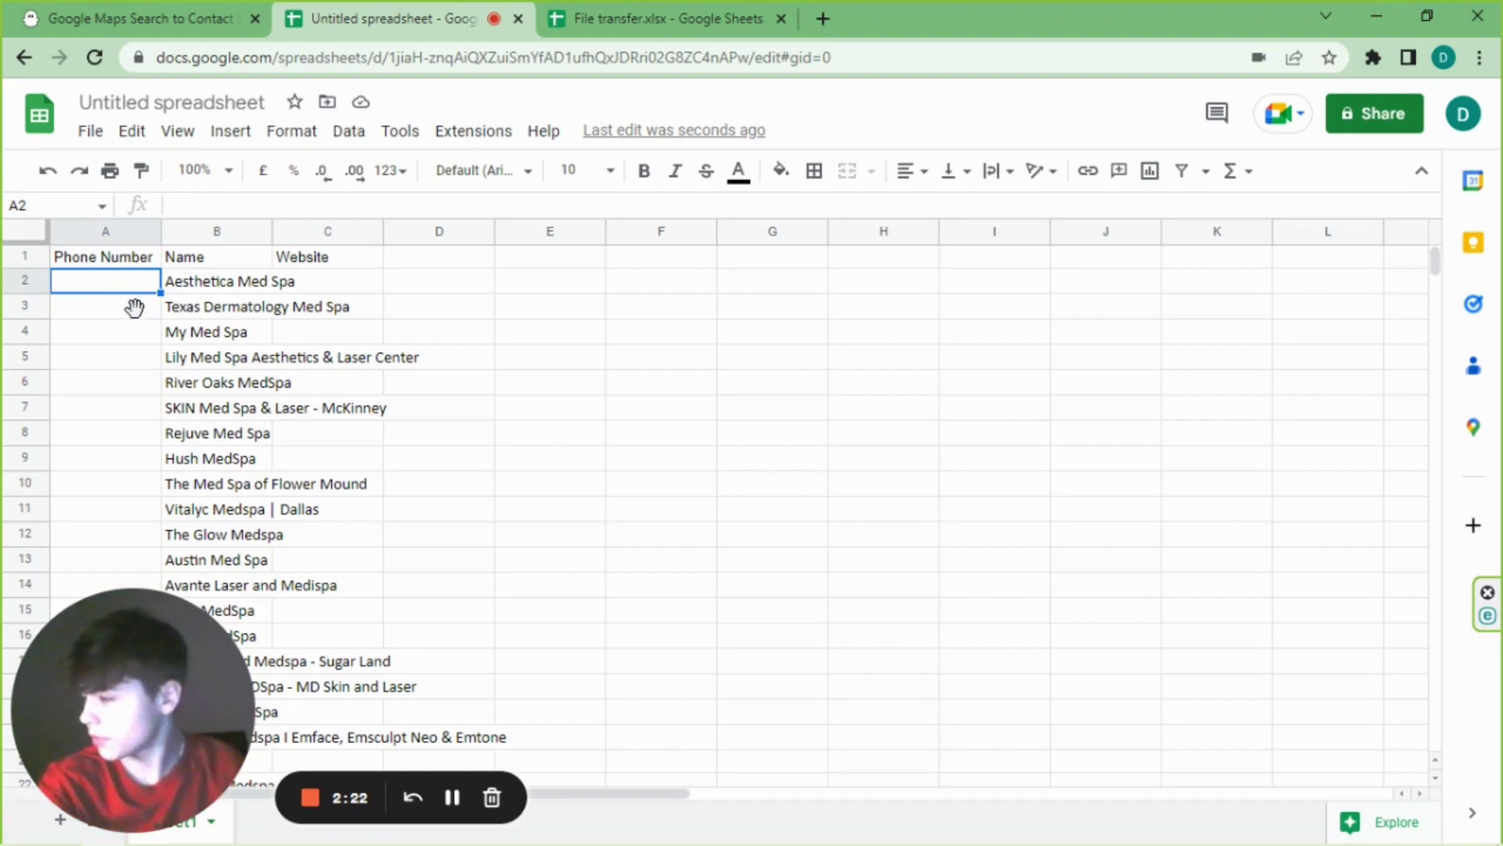
pyautogui.hotkey('ctrl', 'v')
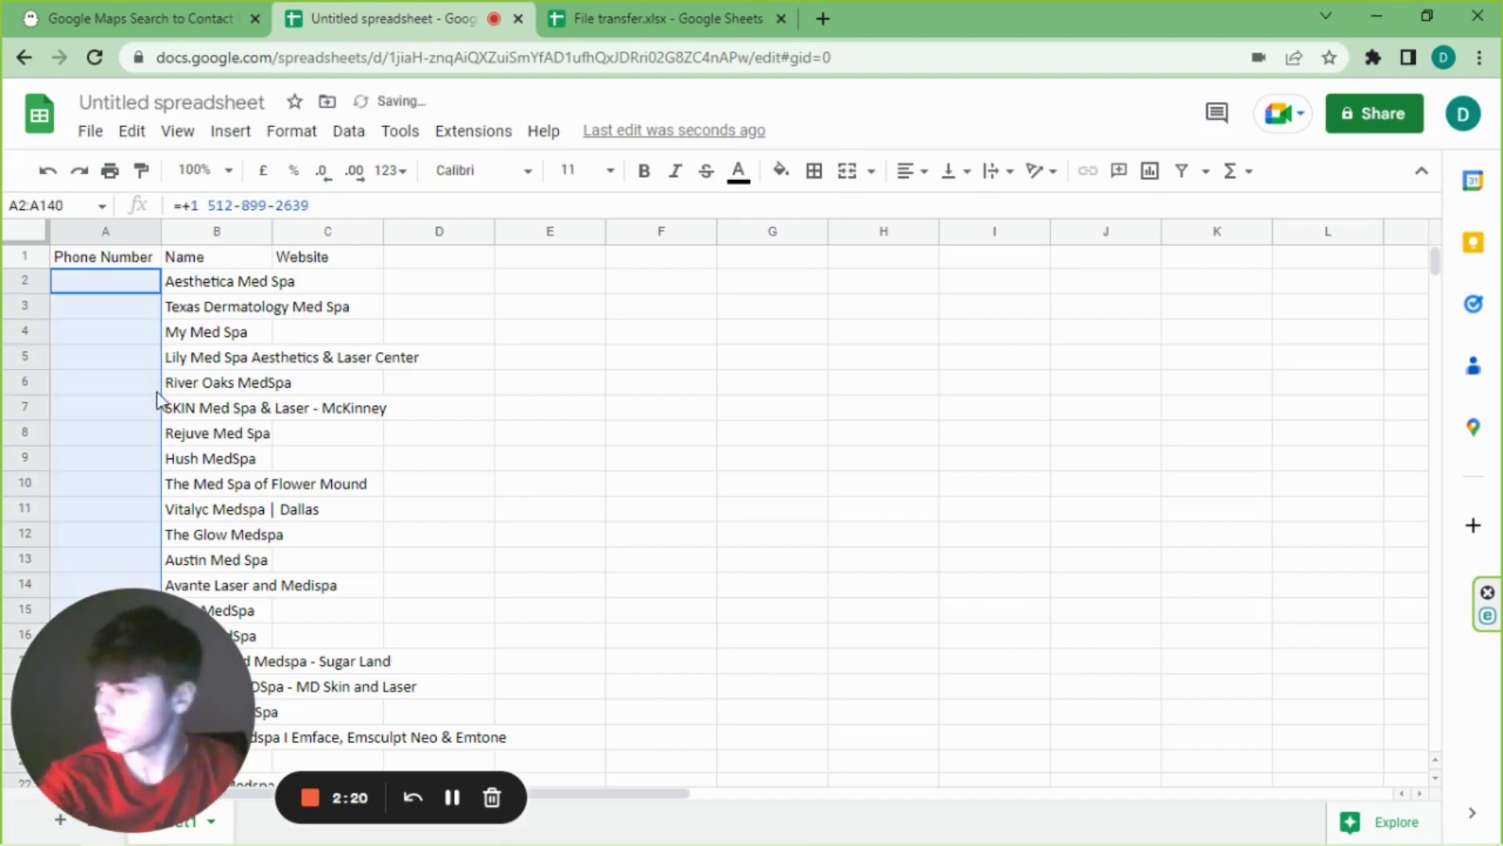
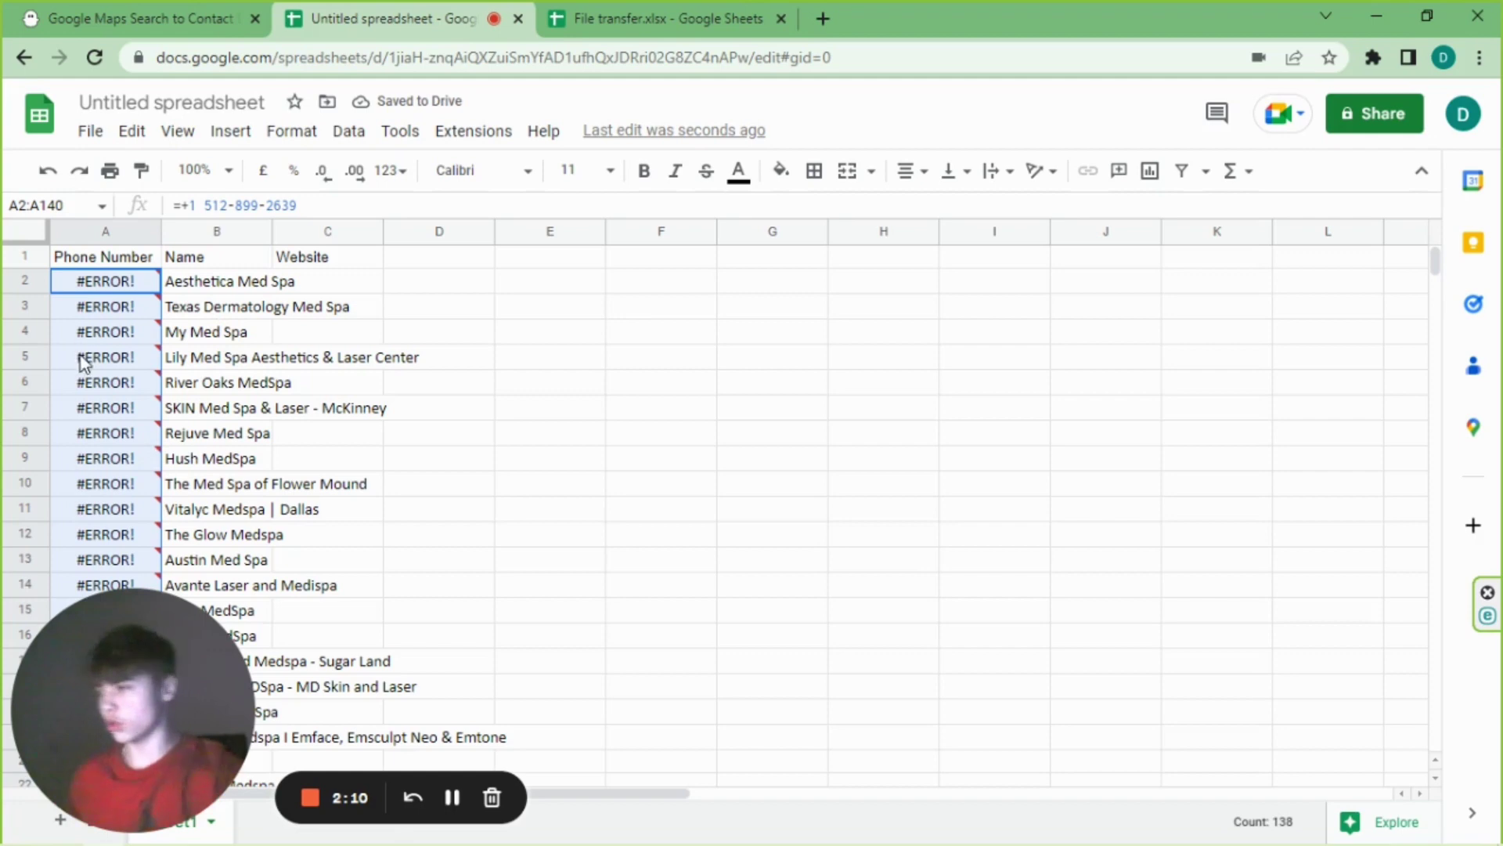
pyautogui.moveTo(86, 439)
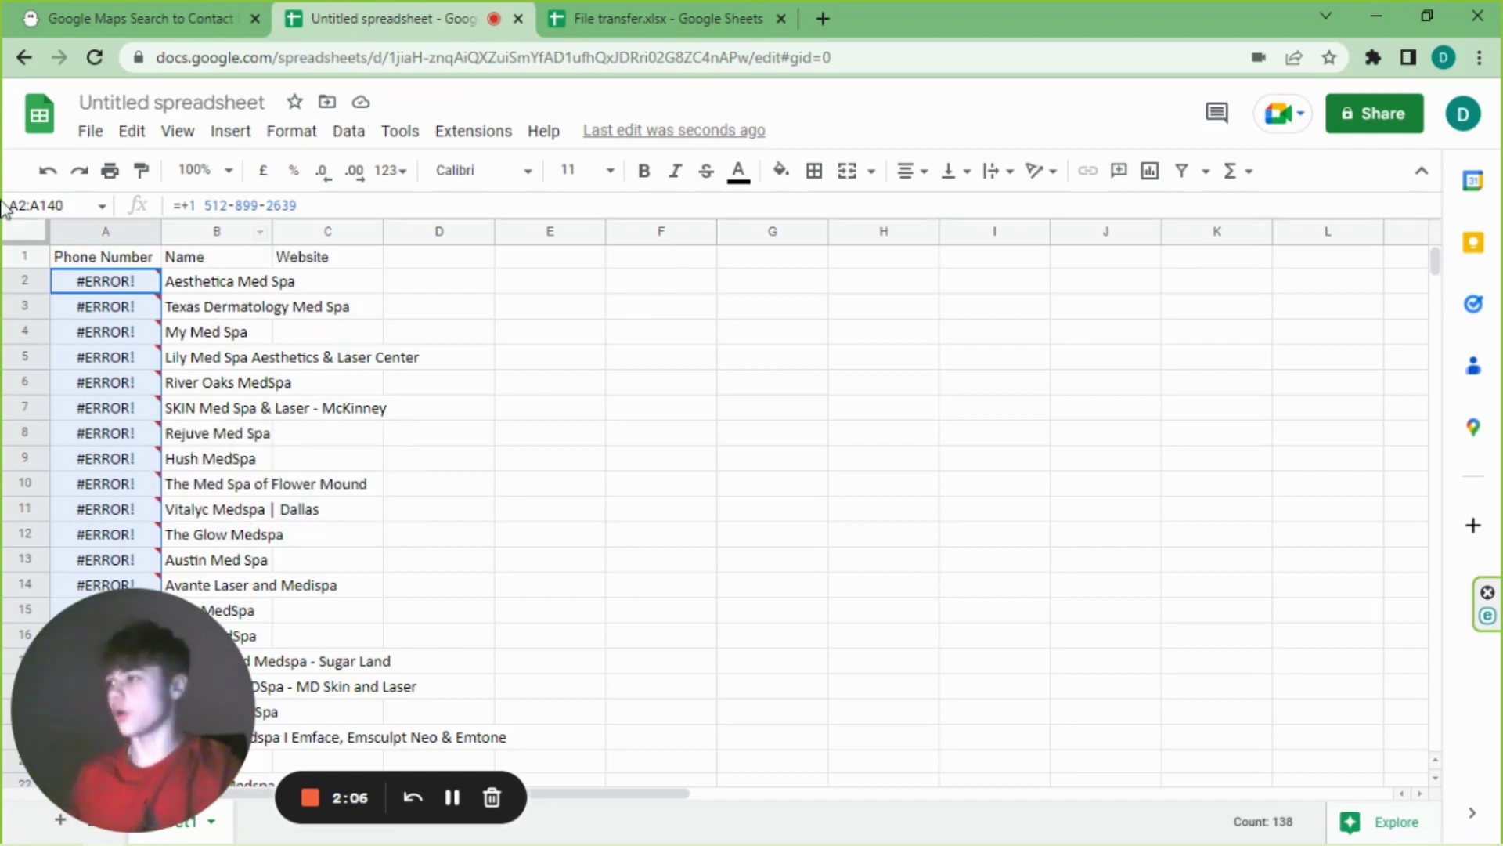
pyautogui.click(47, 172)
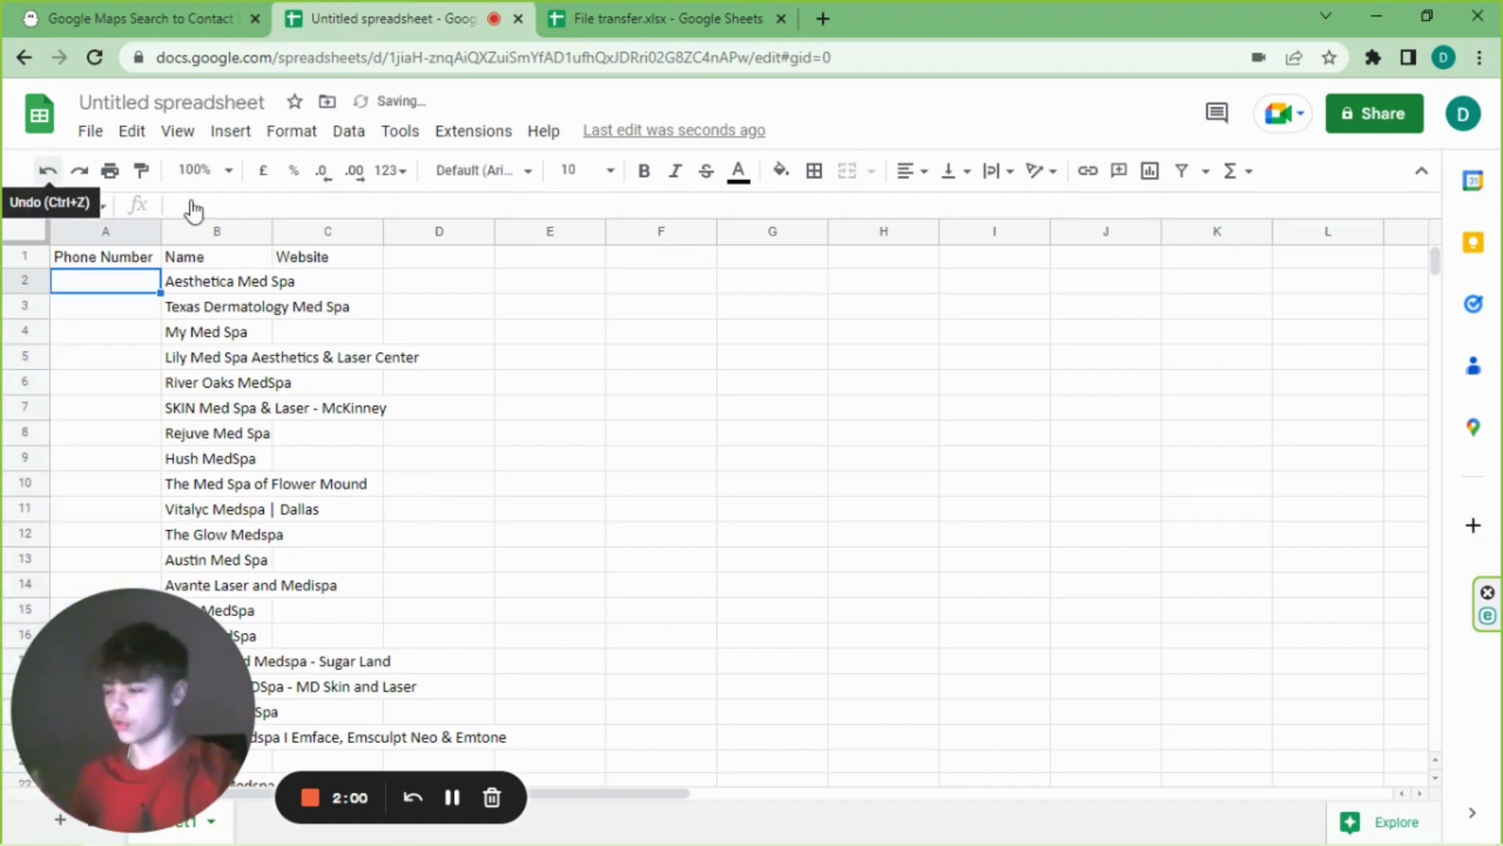
# - Set the number format of the whole Phone Number column to Plain text
pyautogui.click(123, 230)
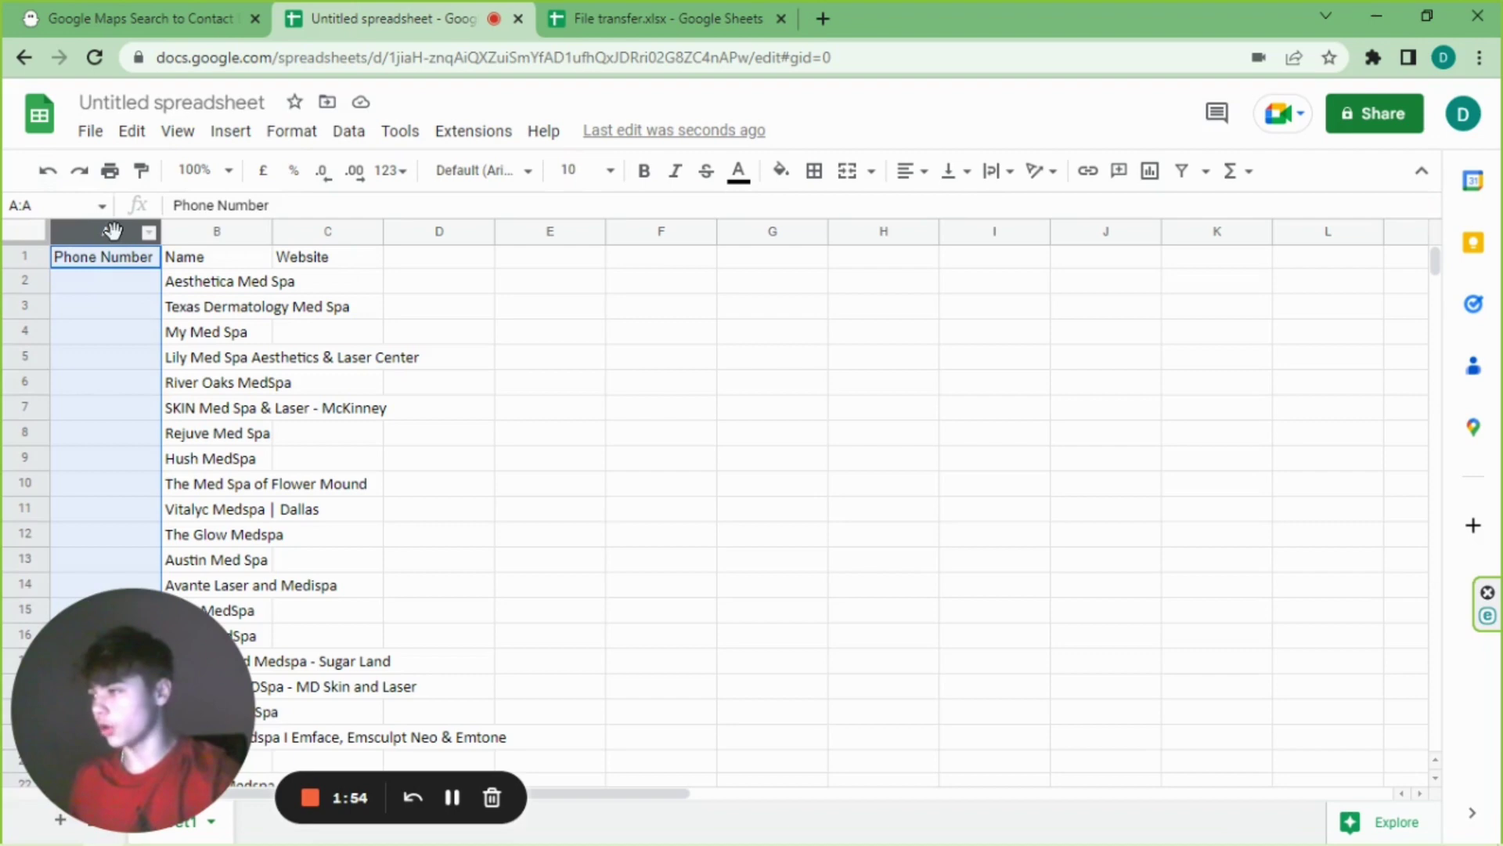
pyautogui.rightClick(113, 230)
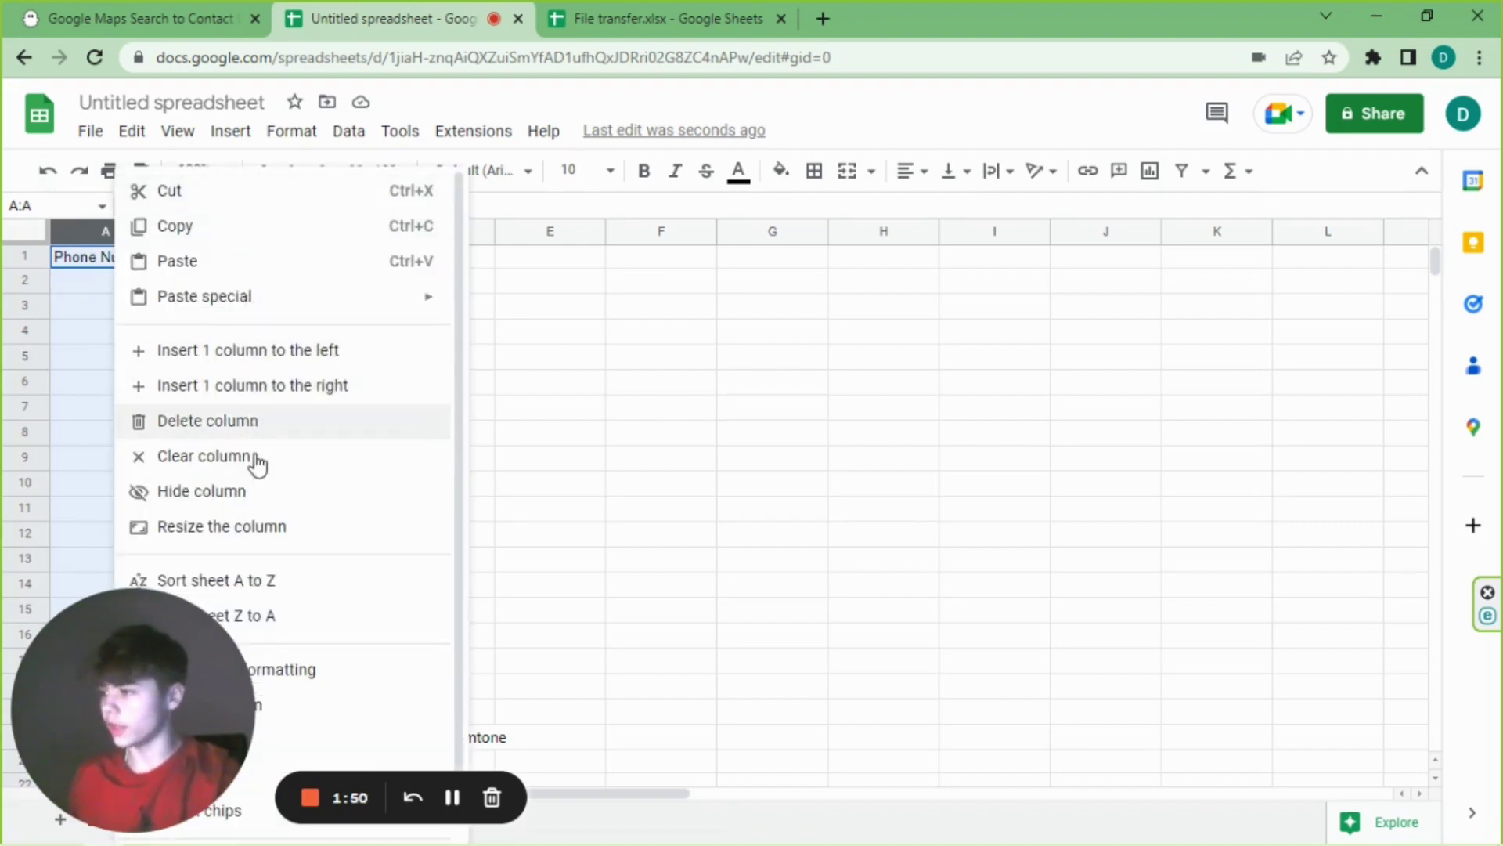
pyautogui.click(311, 141)
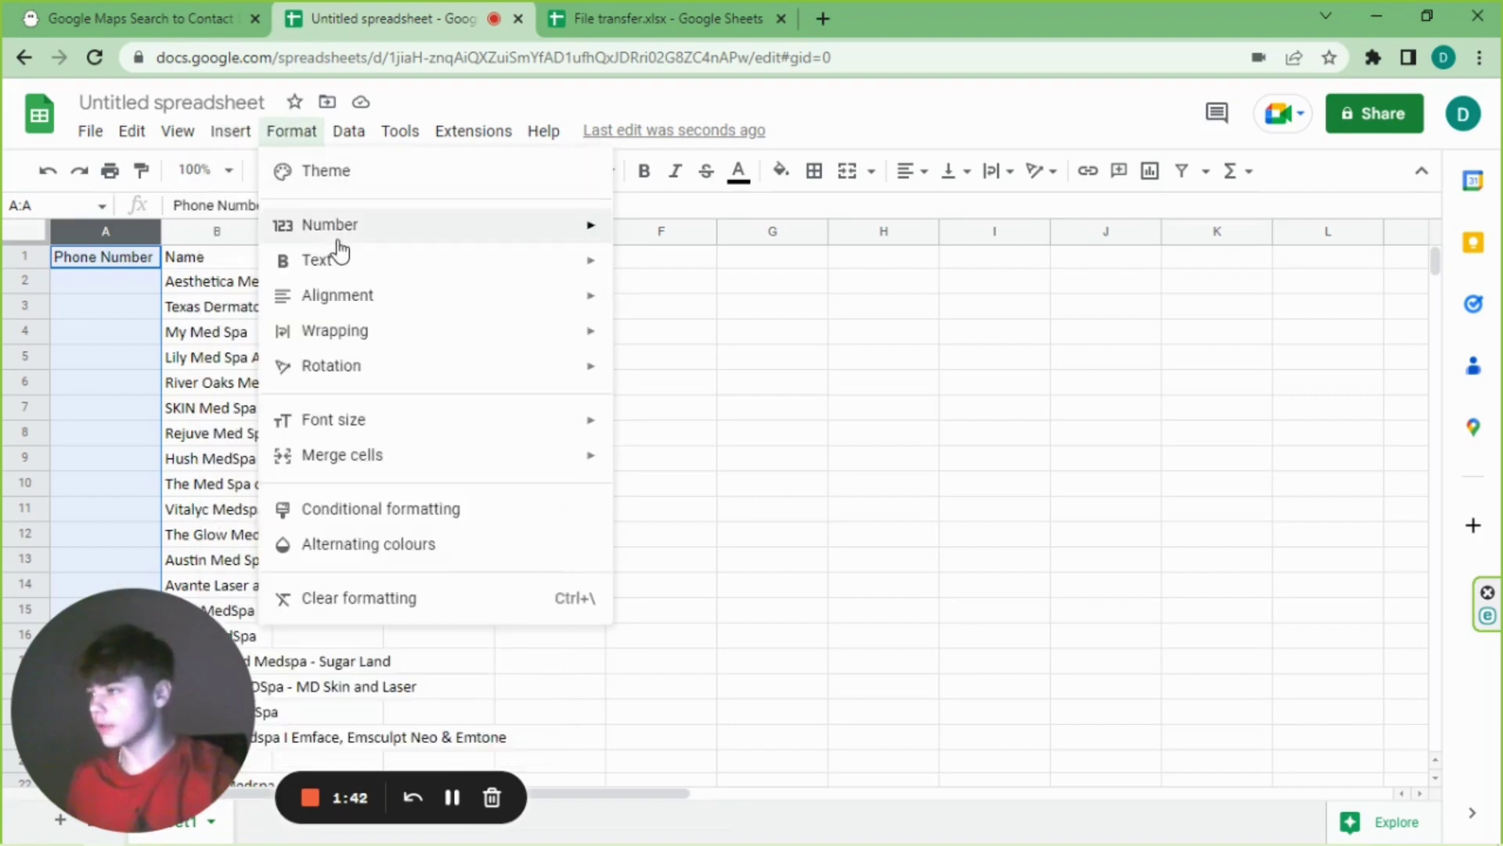
pyautogui.moveTo(335, 237)
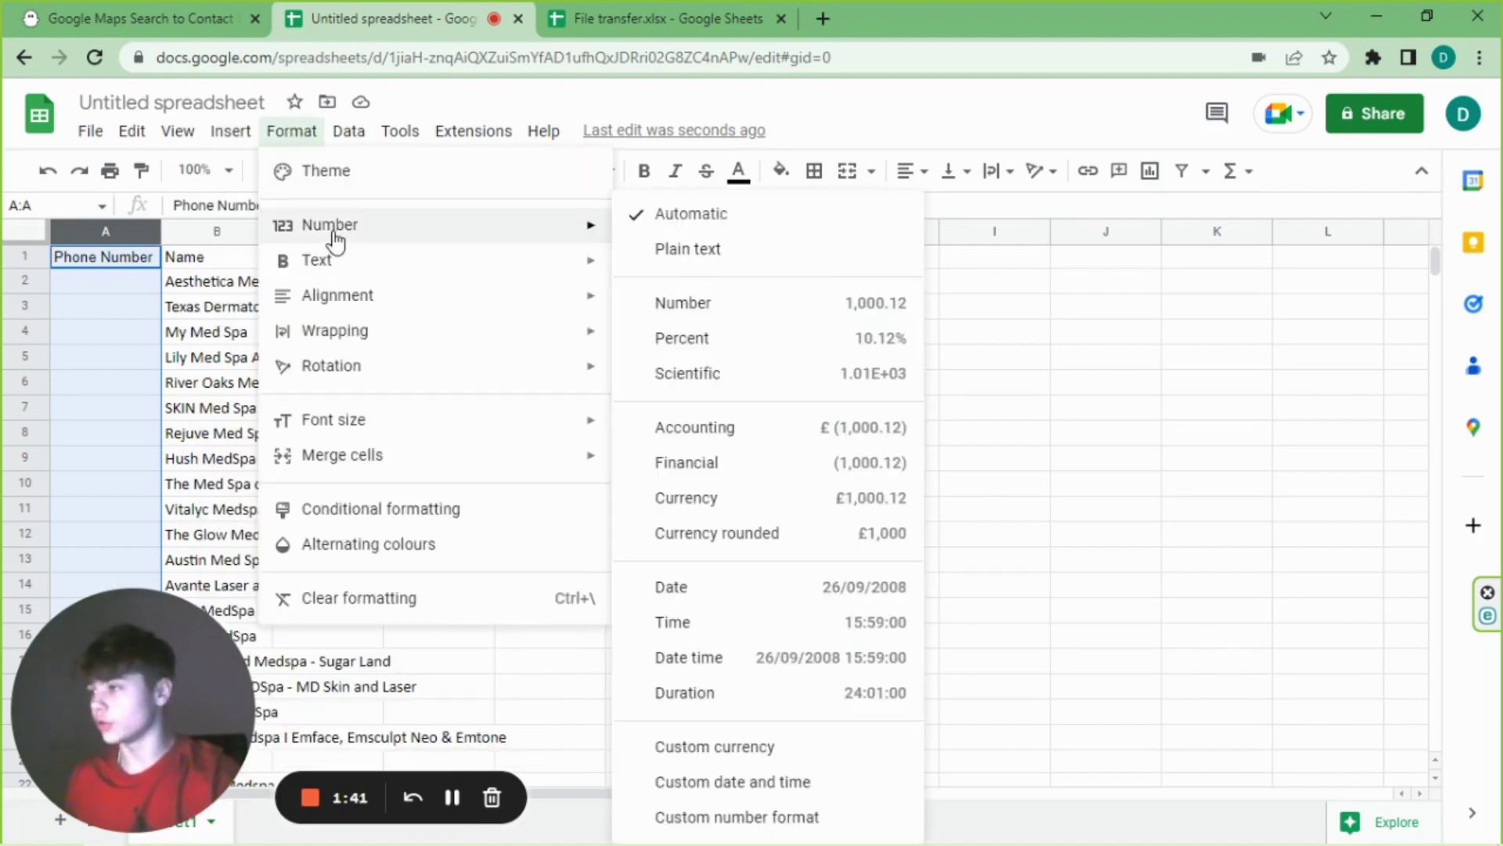
pyautogui.click(862, 262)
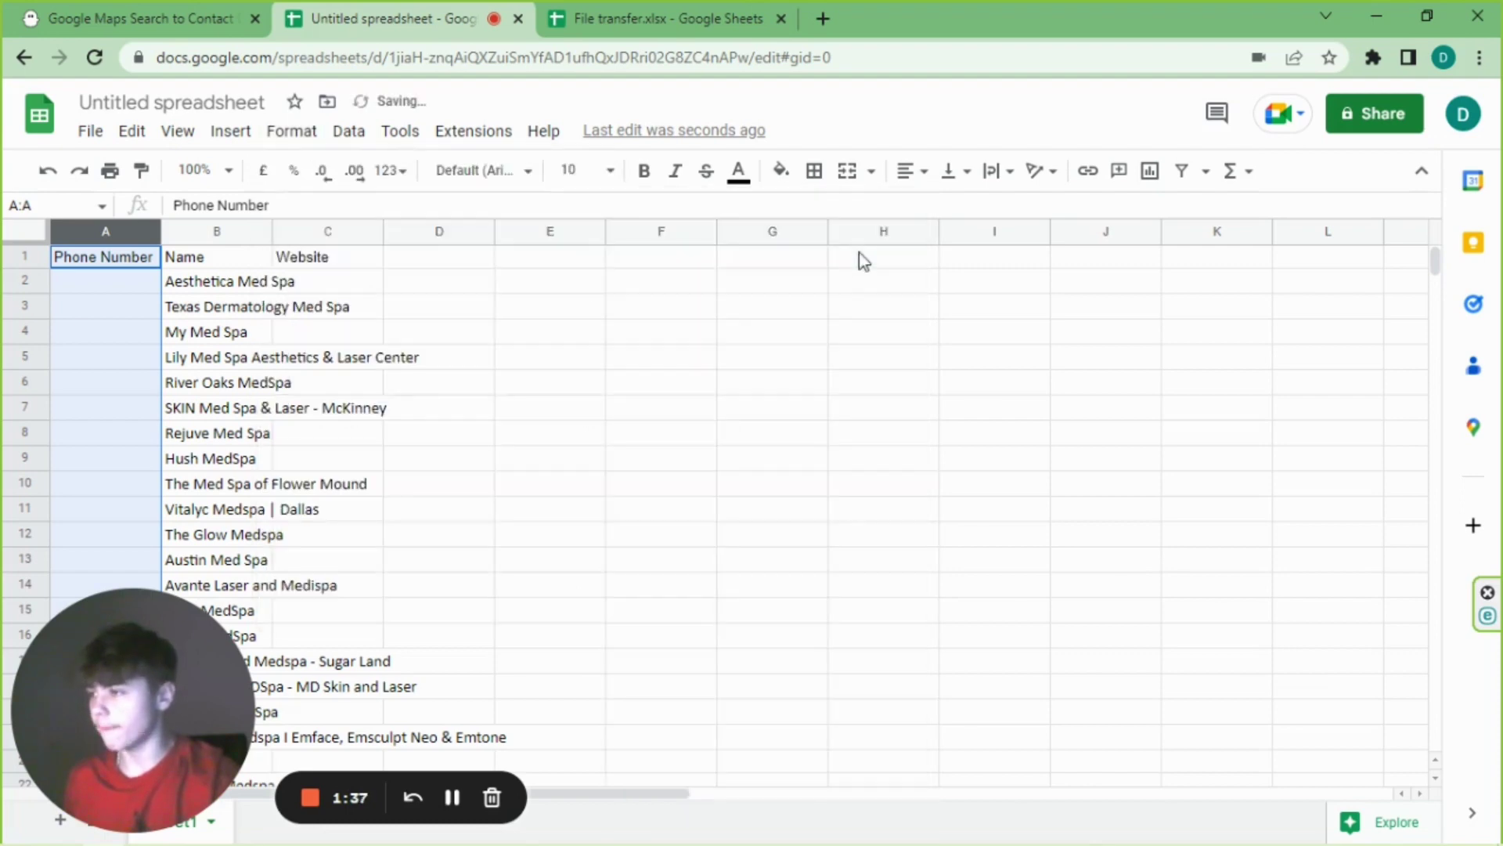
# - Paste the copied phone numbers into the plain-text Phone Number column, starting at cell A2
pyautogui.click(120, 292)
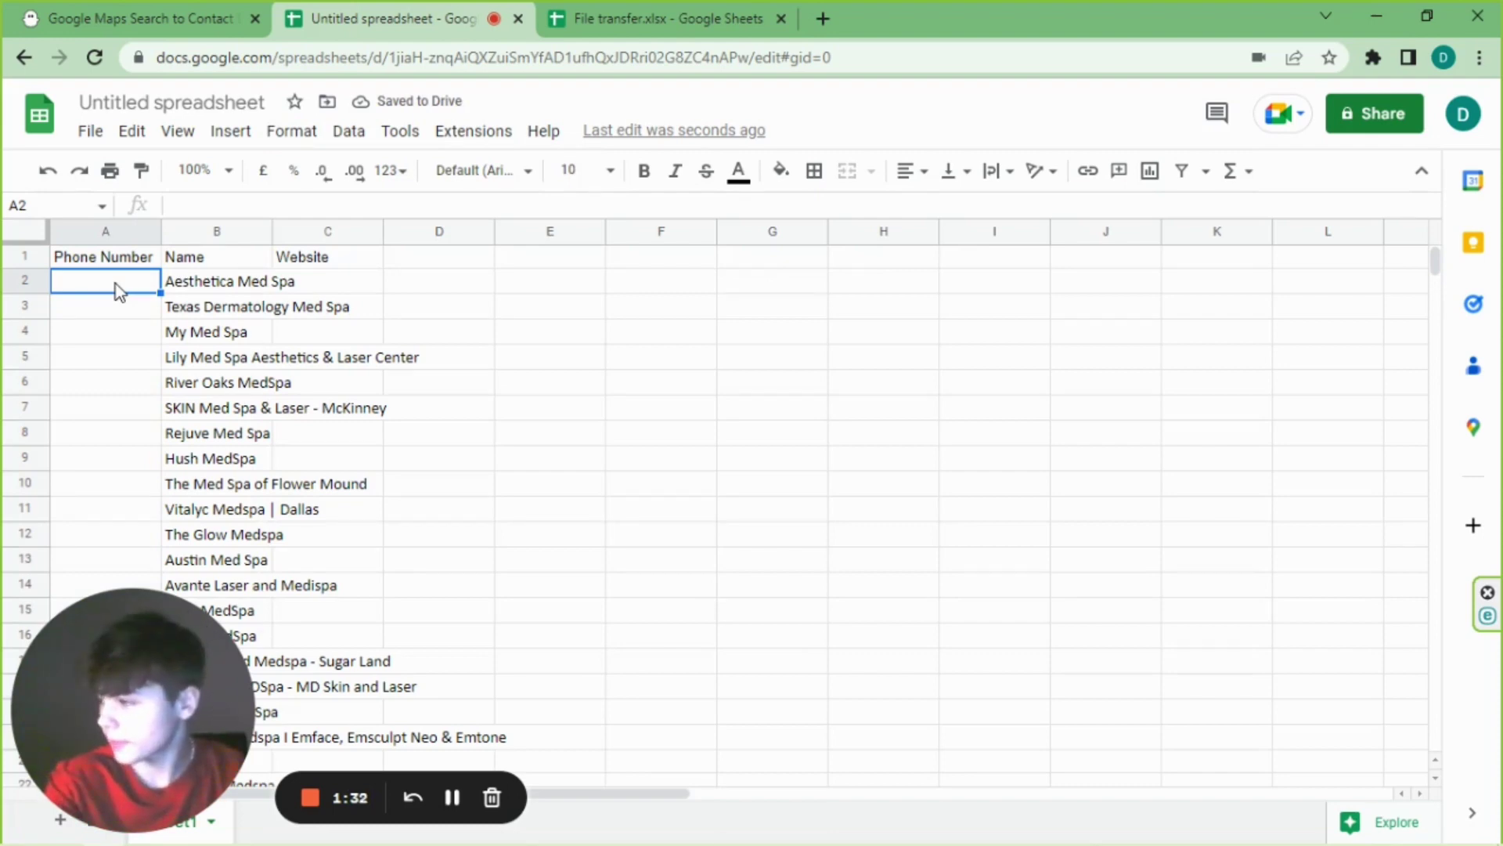
pyautogui.hotkey('ctrl', 'v')
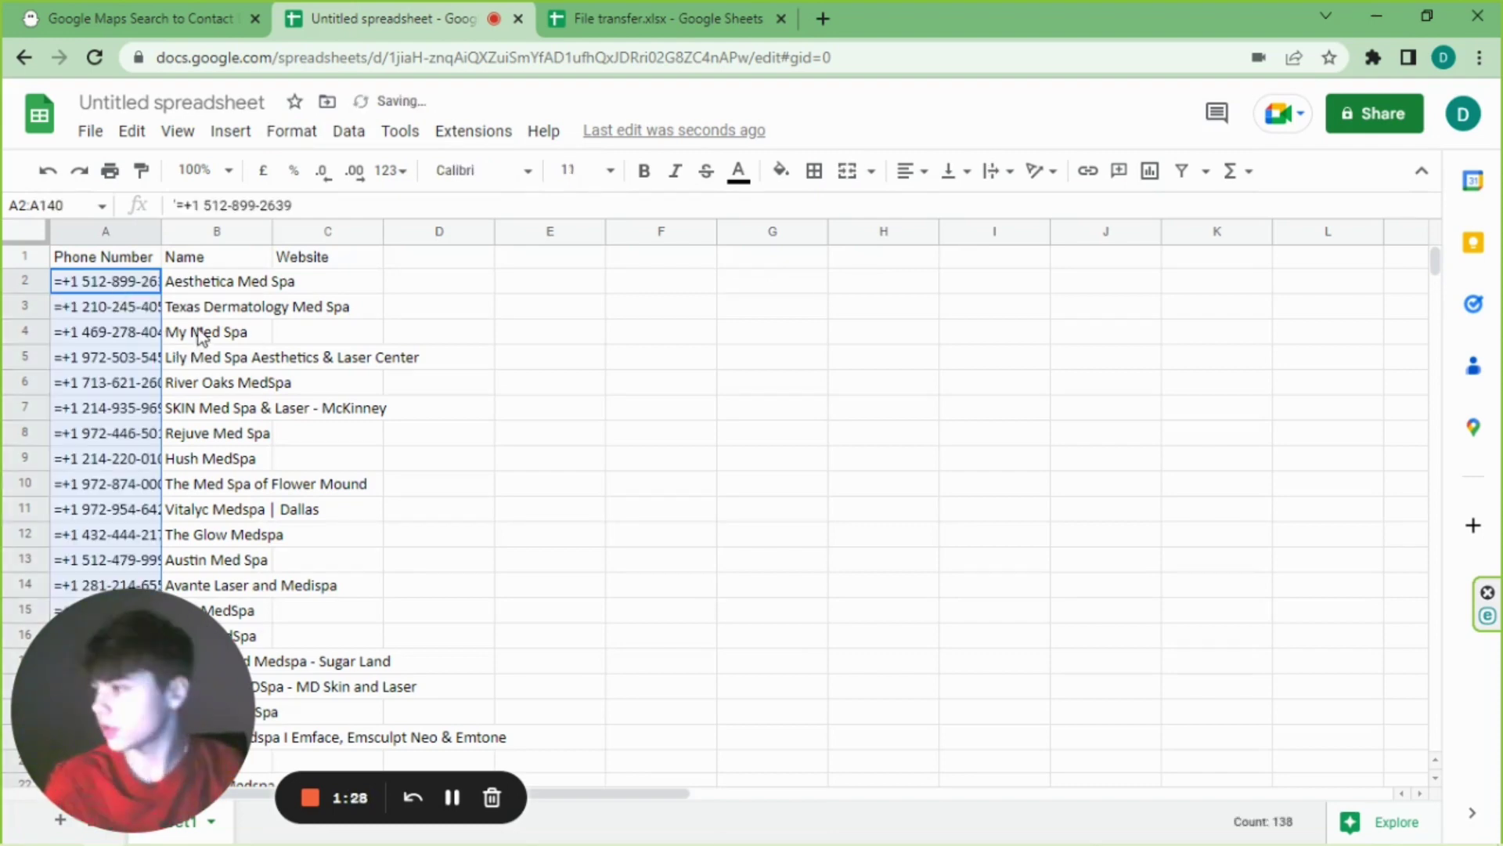
pyautogui.click(438, 357)
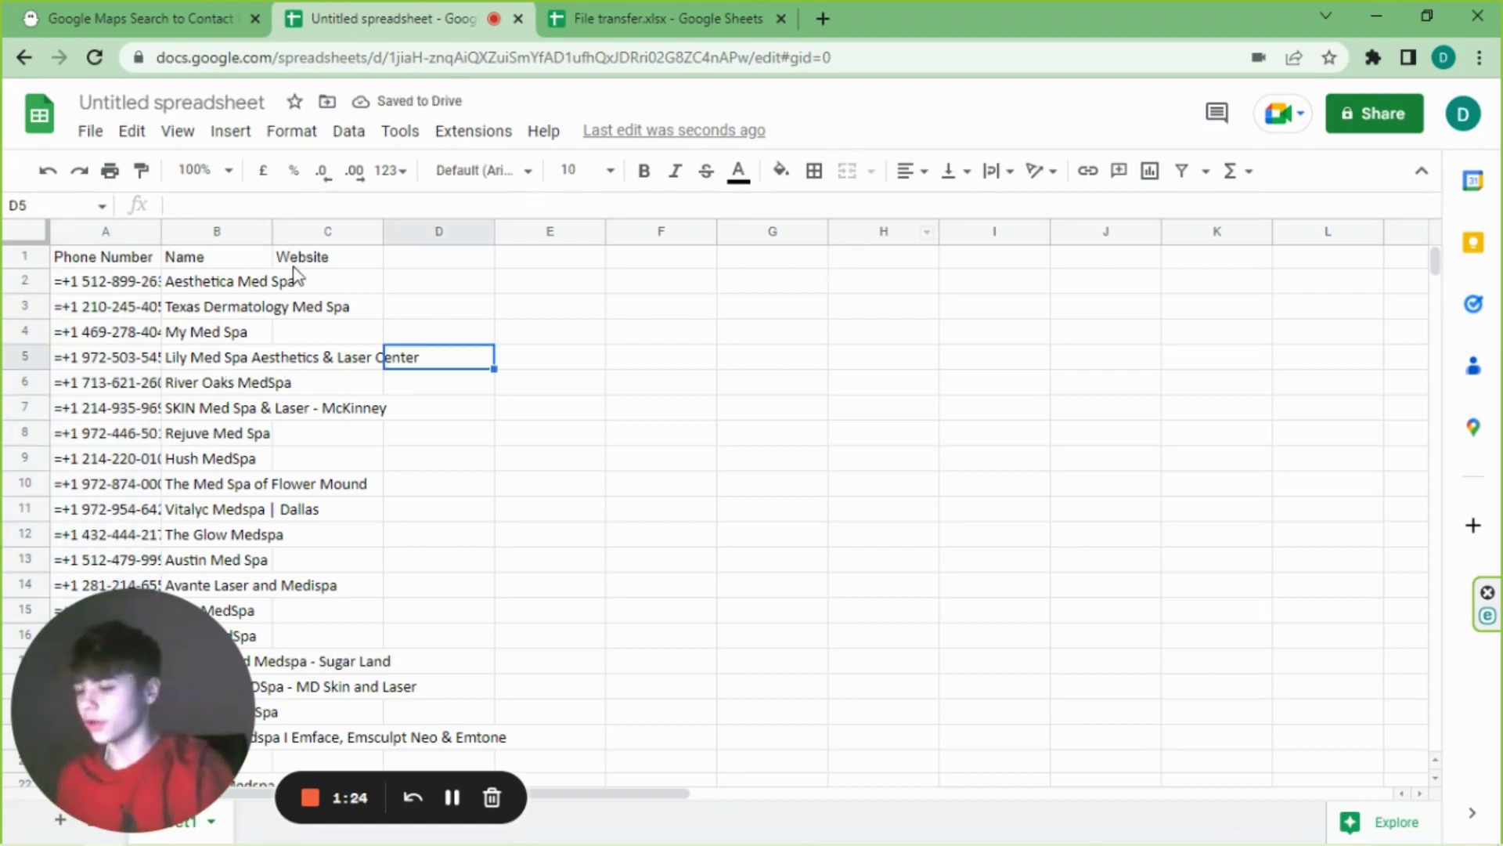
# - Examine the full content of cell A2, including its leading characters, and leave the cell
pyautogui.click(88, 288)
pyautogui.doubleClick(74, 284)
pyautogui.write("'")
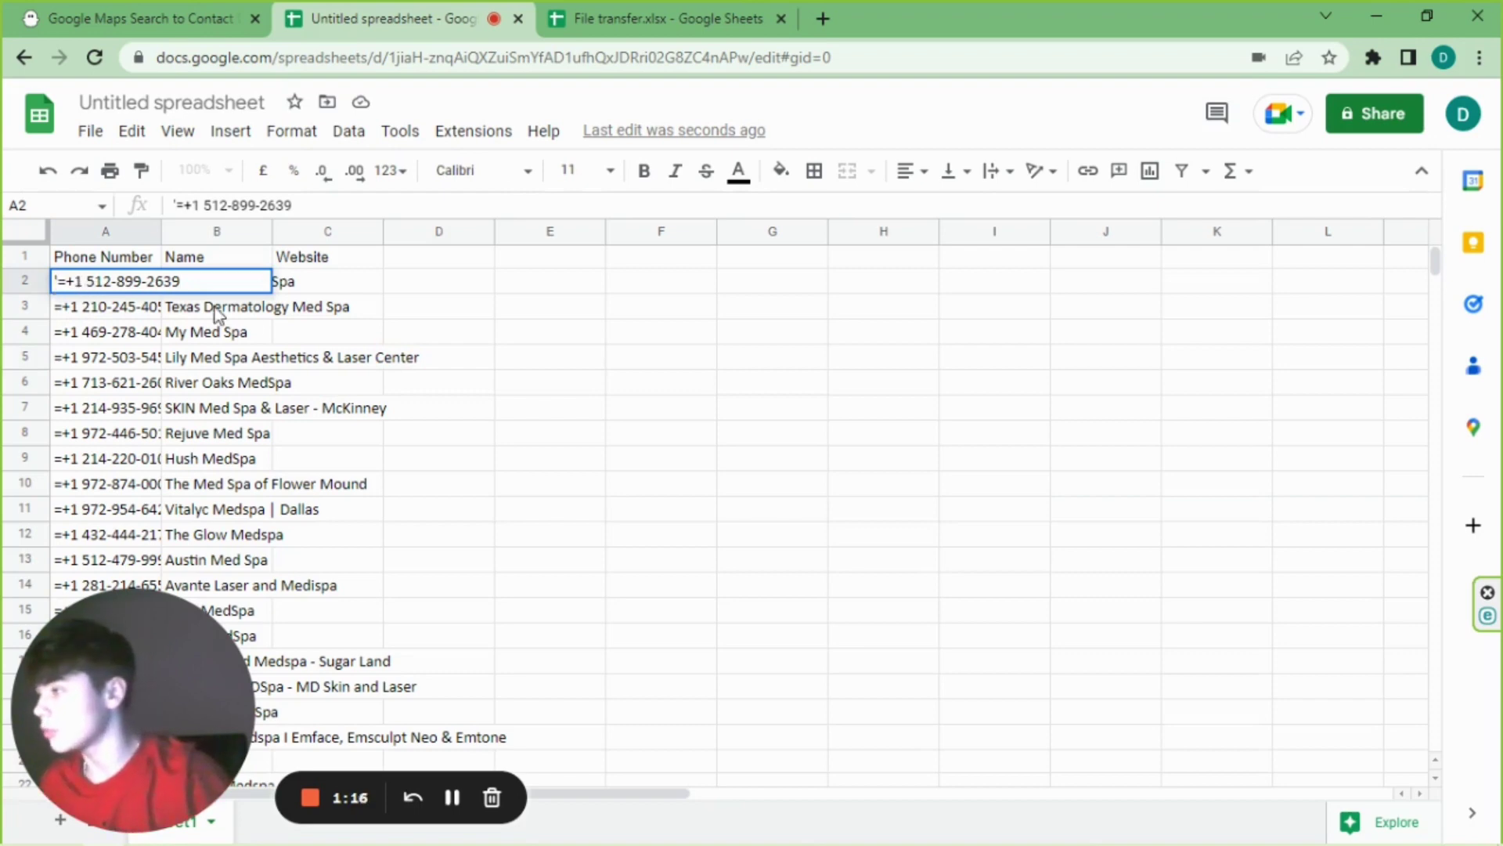
pyautogui.click(637, 307)
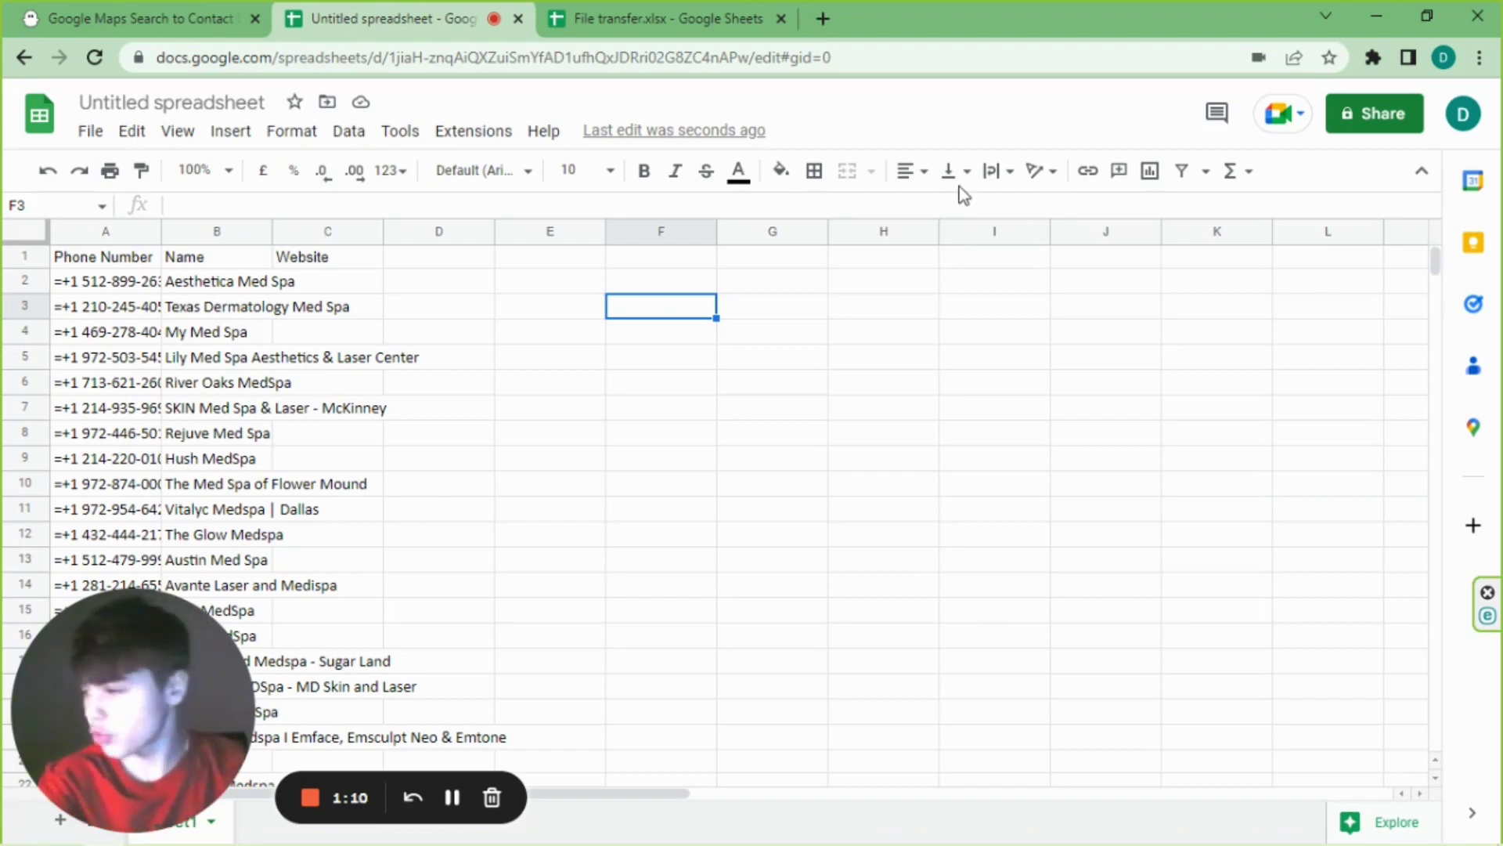
# - Find every "=+" in all sheets and replace all occurrences with nothing to clean the phone numbers
pyautogui.hotkey('ctrl', 'f')
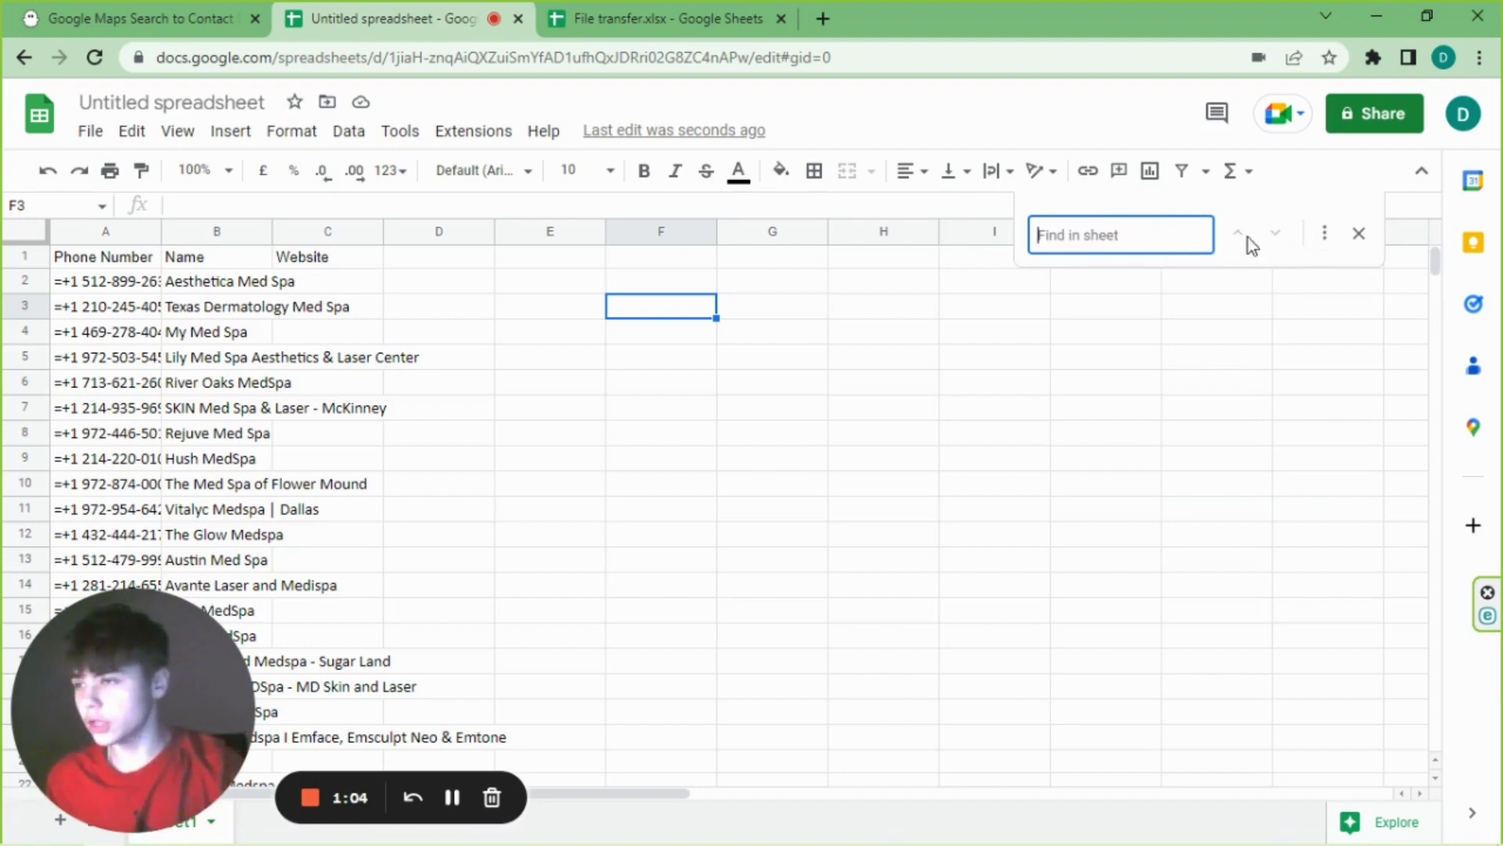
pyautogui.click(1325, 238)
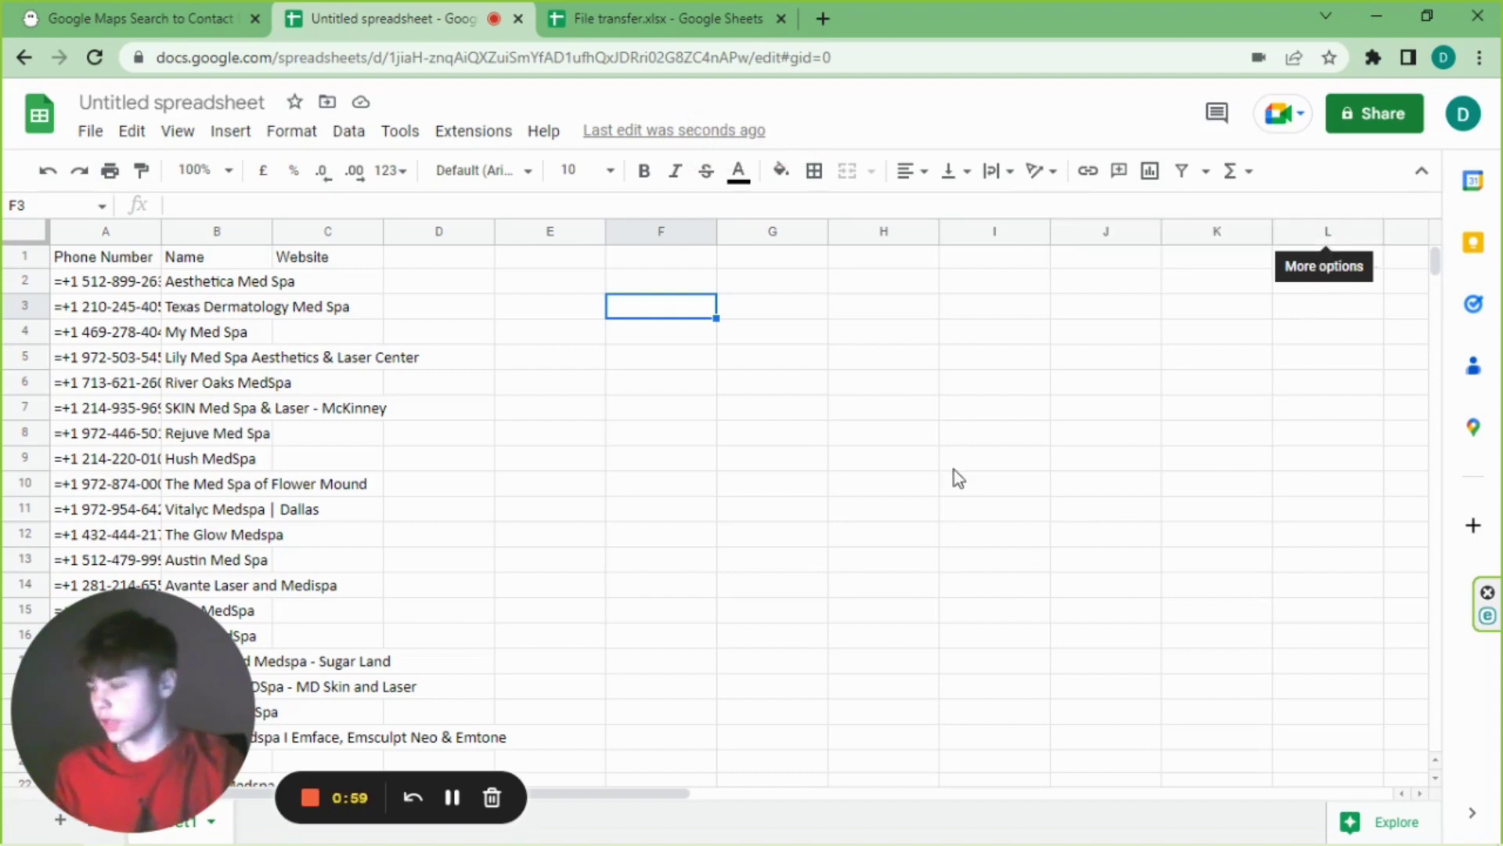
pyautogui.click(669, 279)
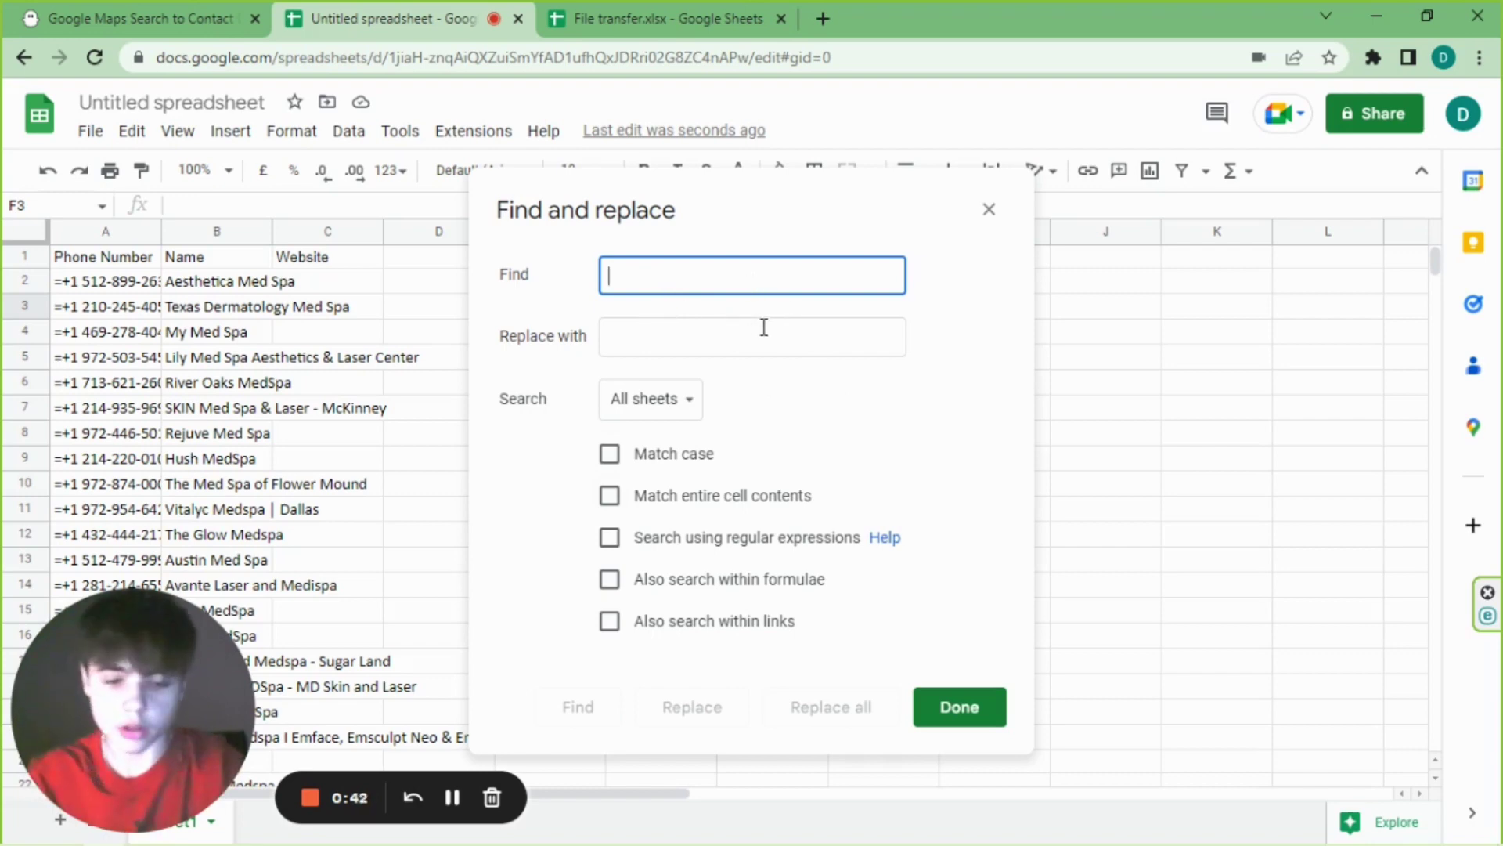
pyautogui.write('=+')
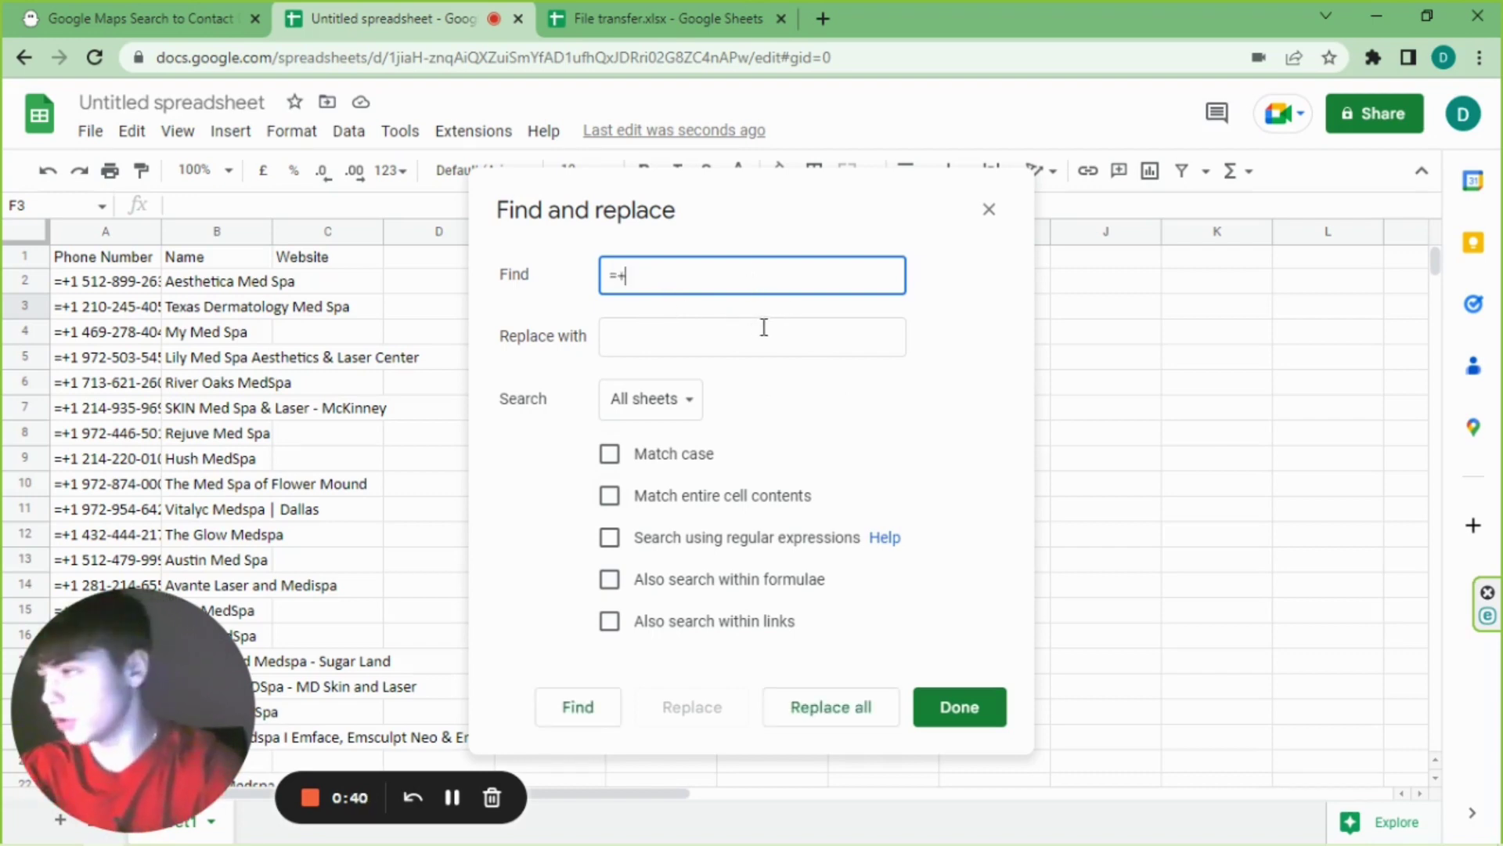
pyautogui.click(844, 716)
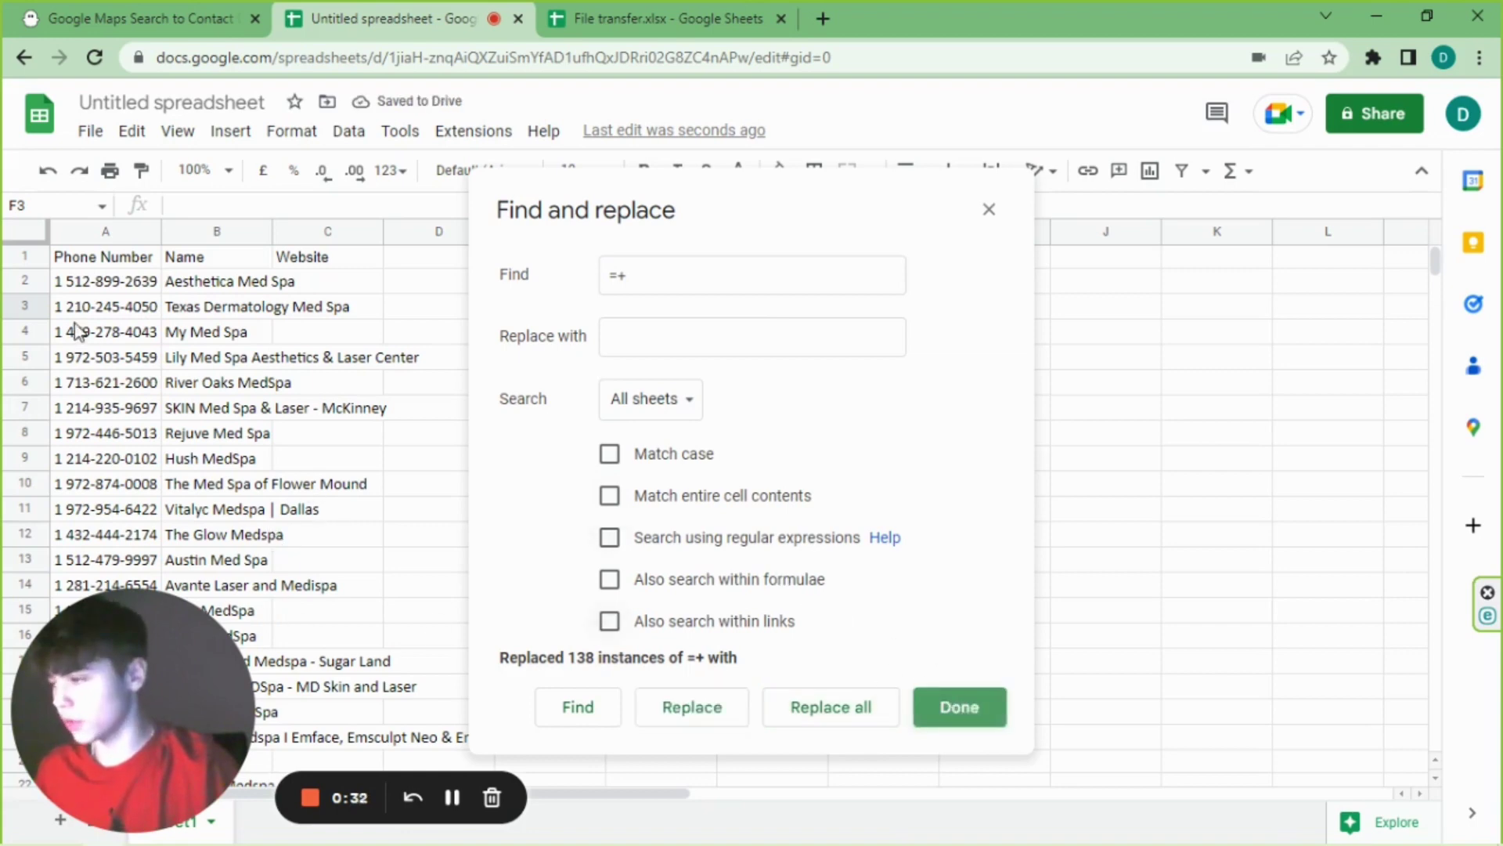
pyautogui.press('Escape')
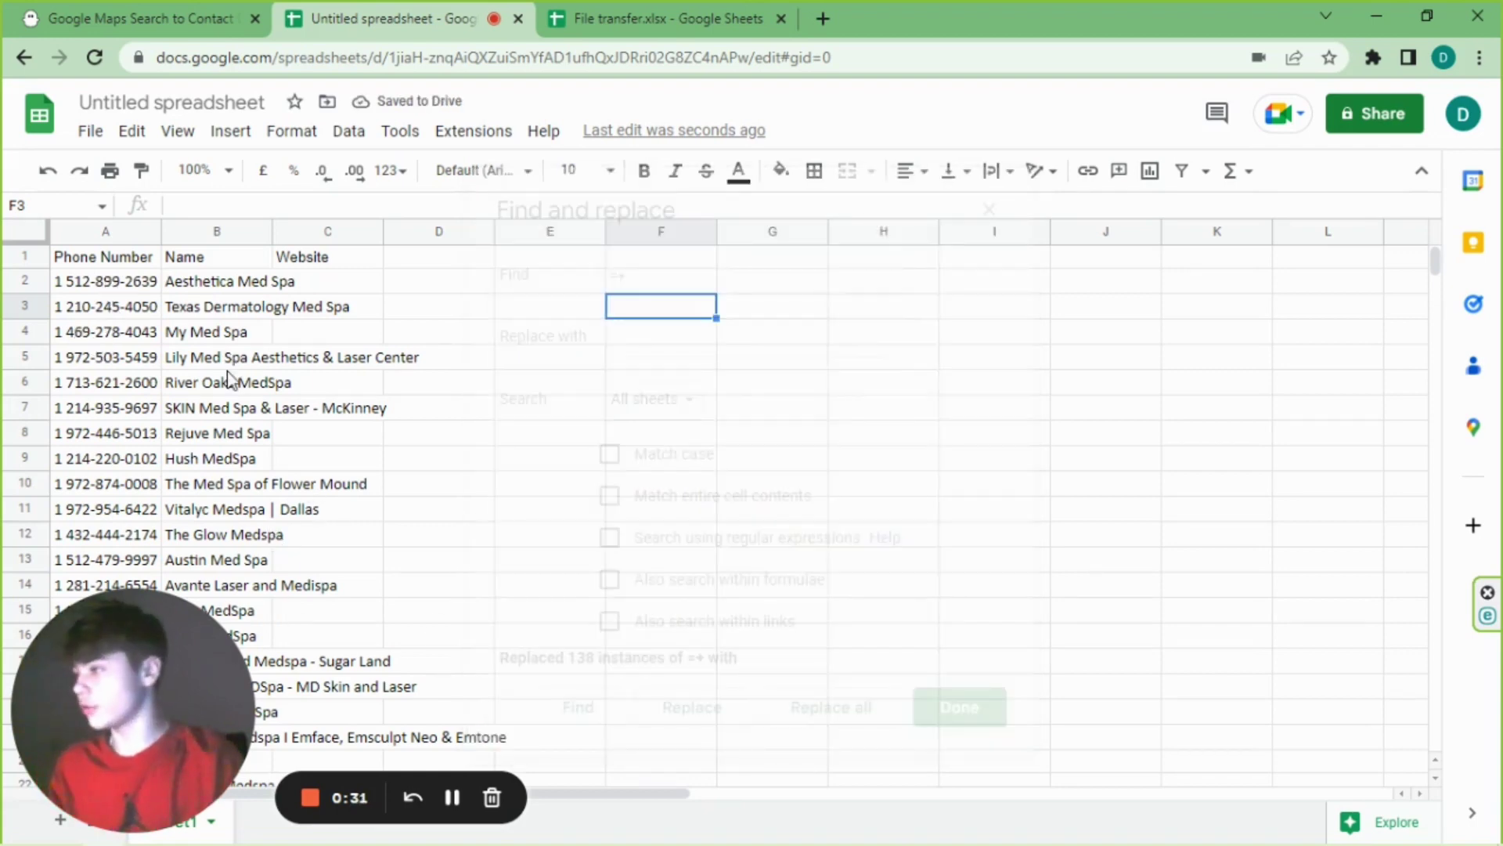
pyautogui.click(94, 338)
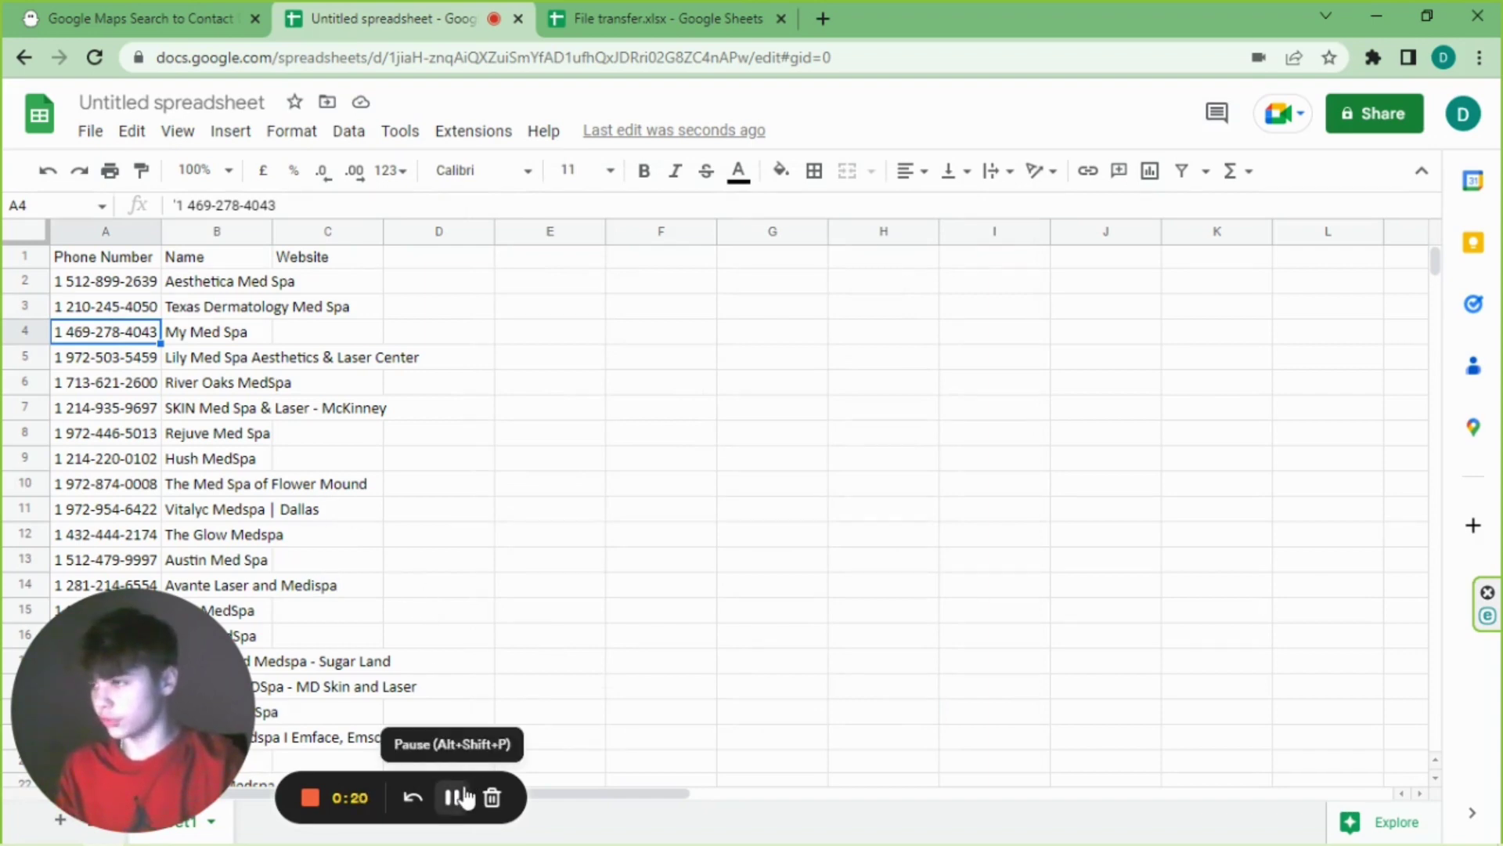
# - Copy the website URLs from column C of the results file in WPS Office into the Website column, starting at cell C2
pyautogui.click(464, 797)
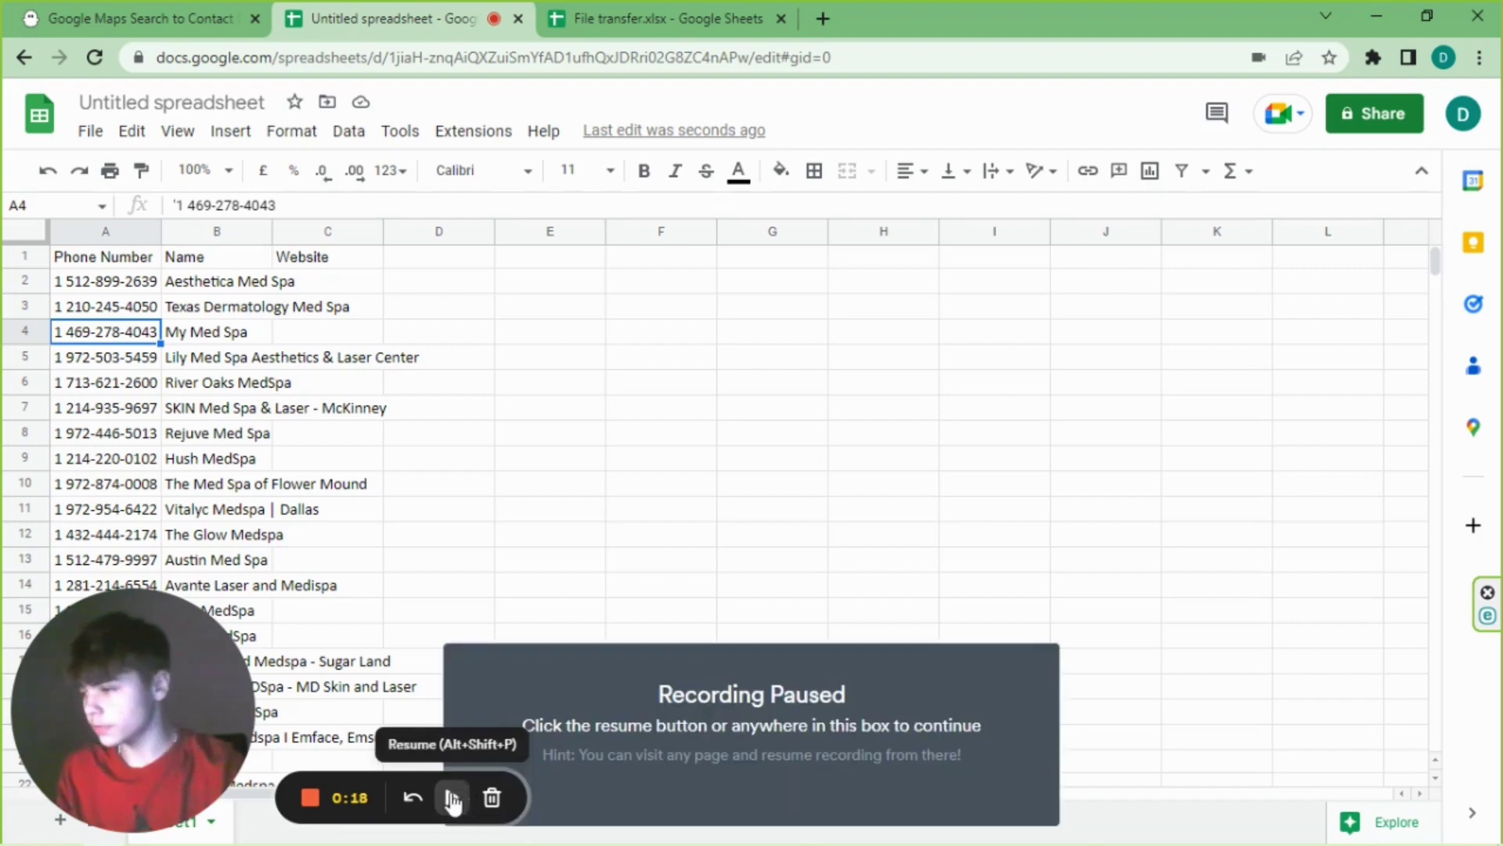
pyautogui.click(458, 797)
pyautogui.click(186, 831)
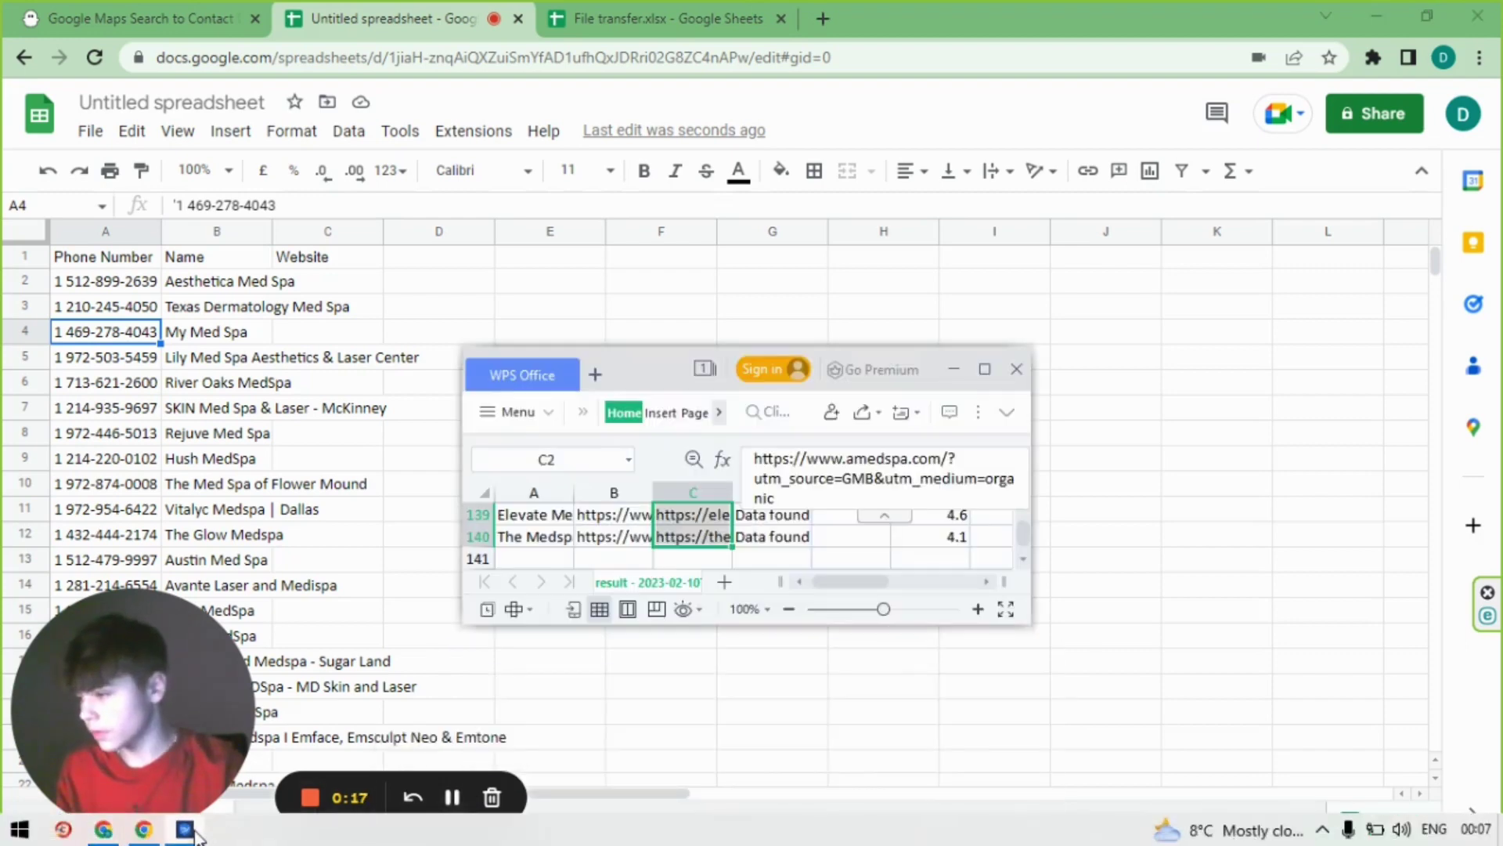
pyautogui.rightClick(693, 525)
pyautogui.click(781, 49)
pyautogui.hotkey('alt', 'Tab')
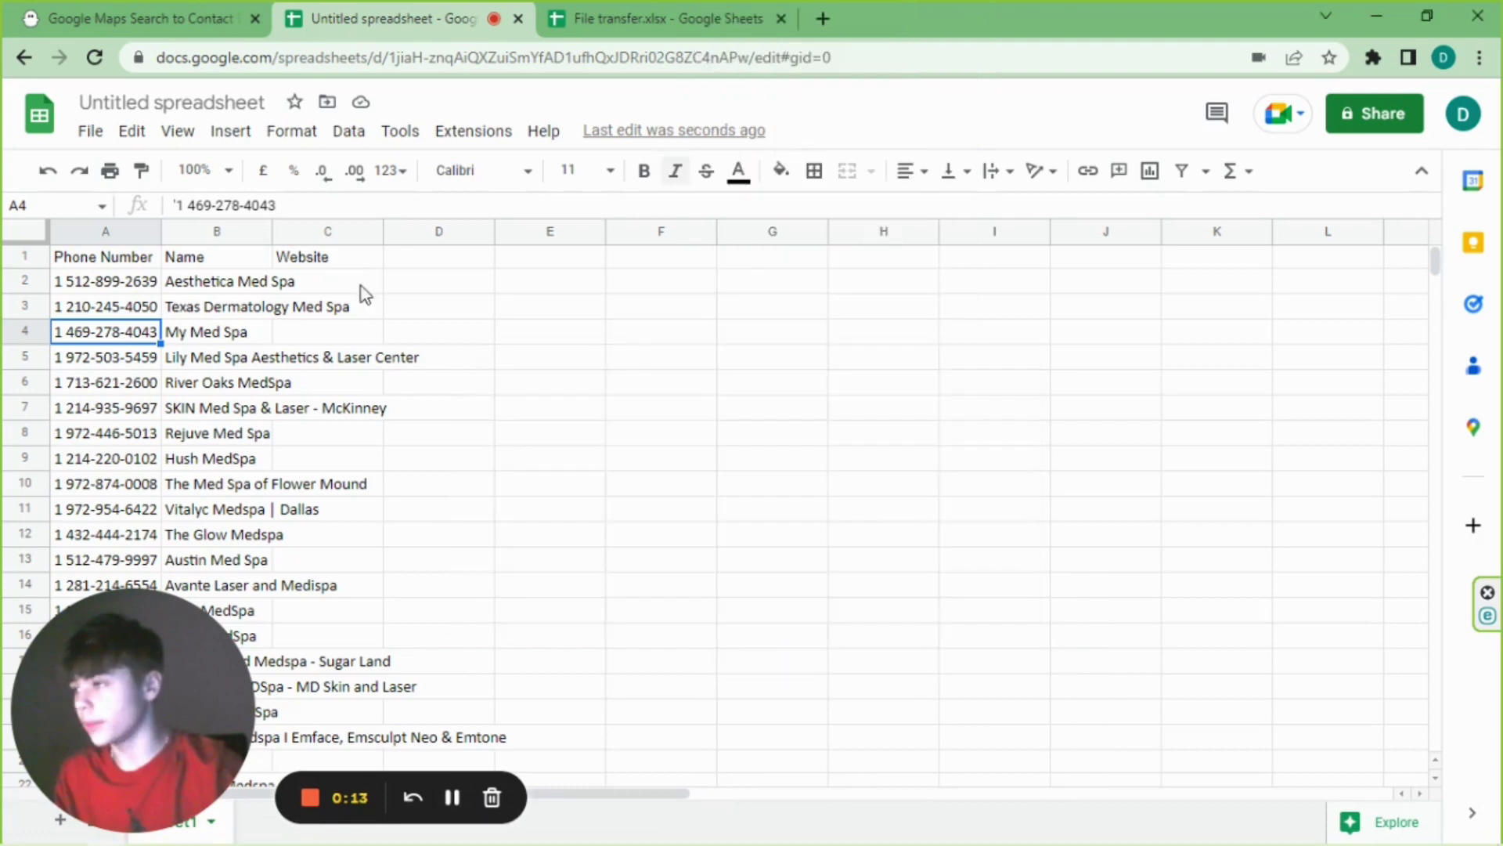
pyautogui.click(340, 285)
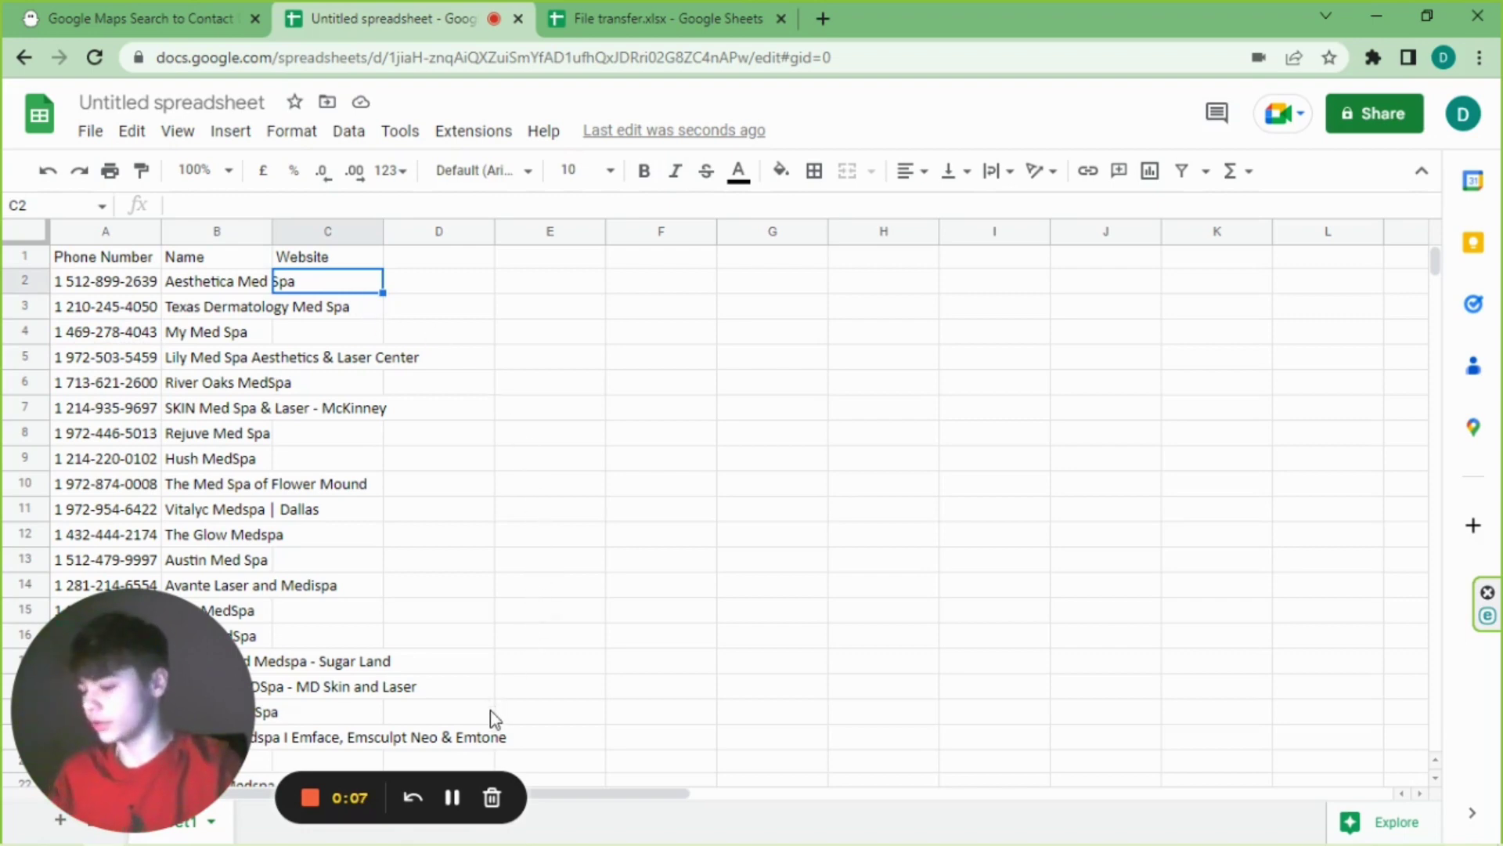
pyautogui.click(452, 797)
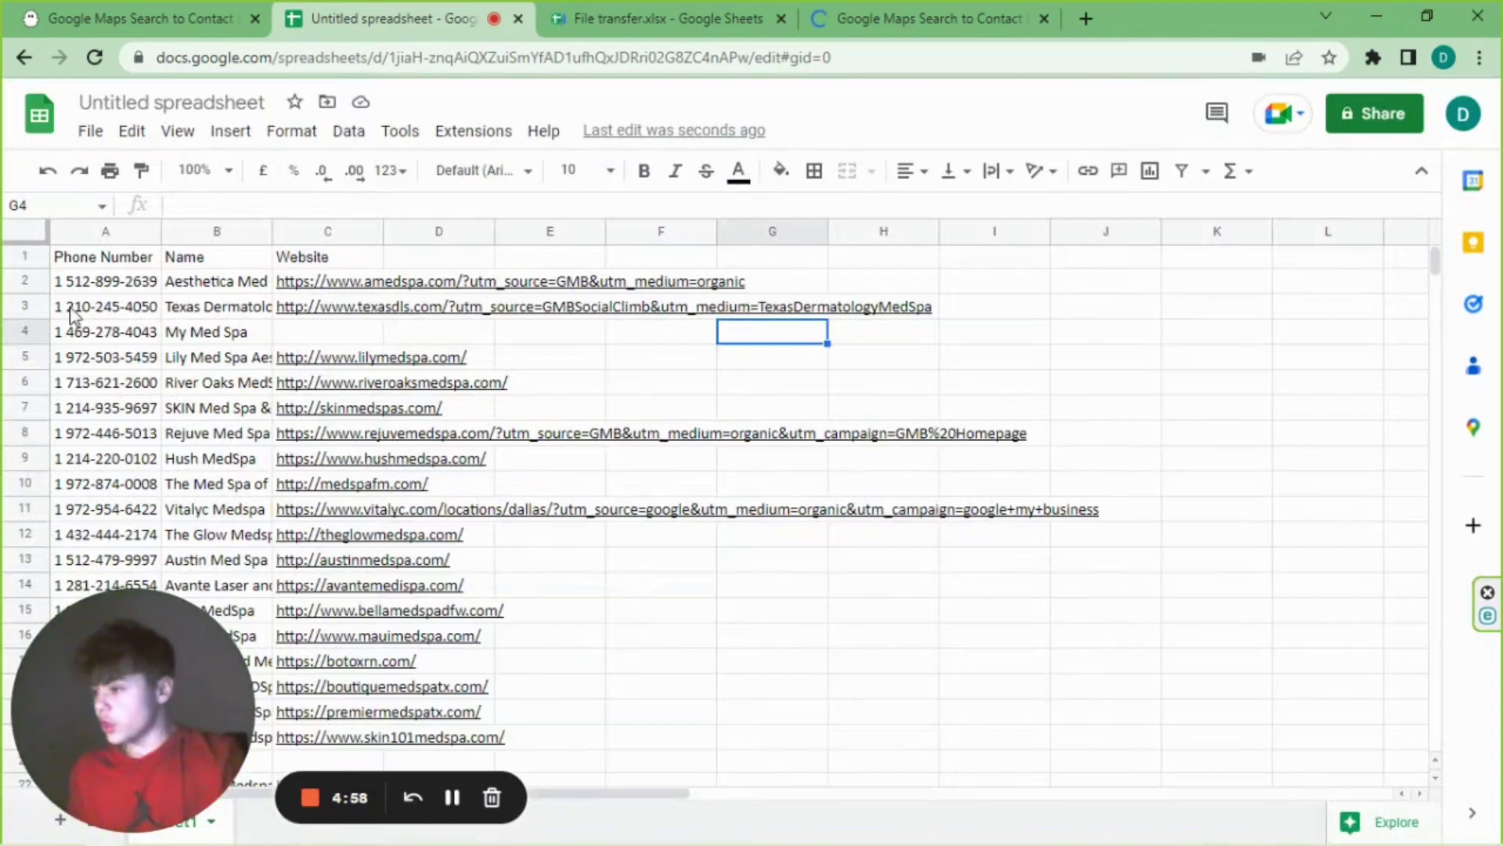
pyautogui.click(26, 329)
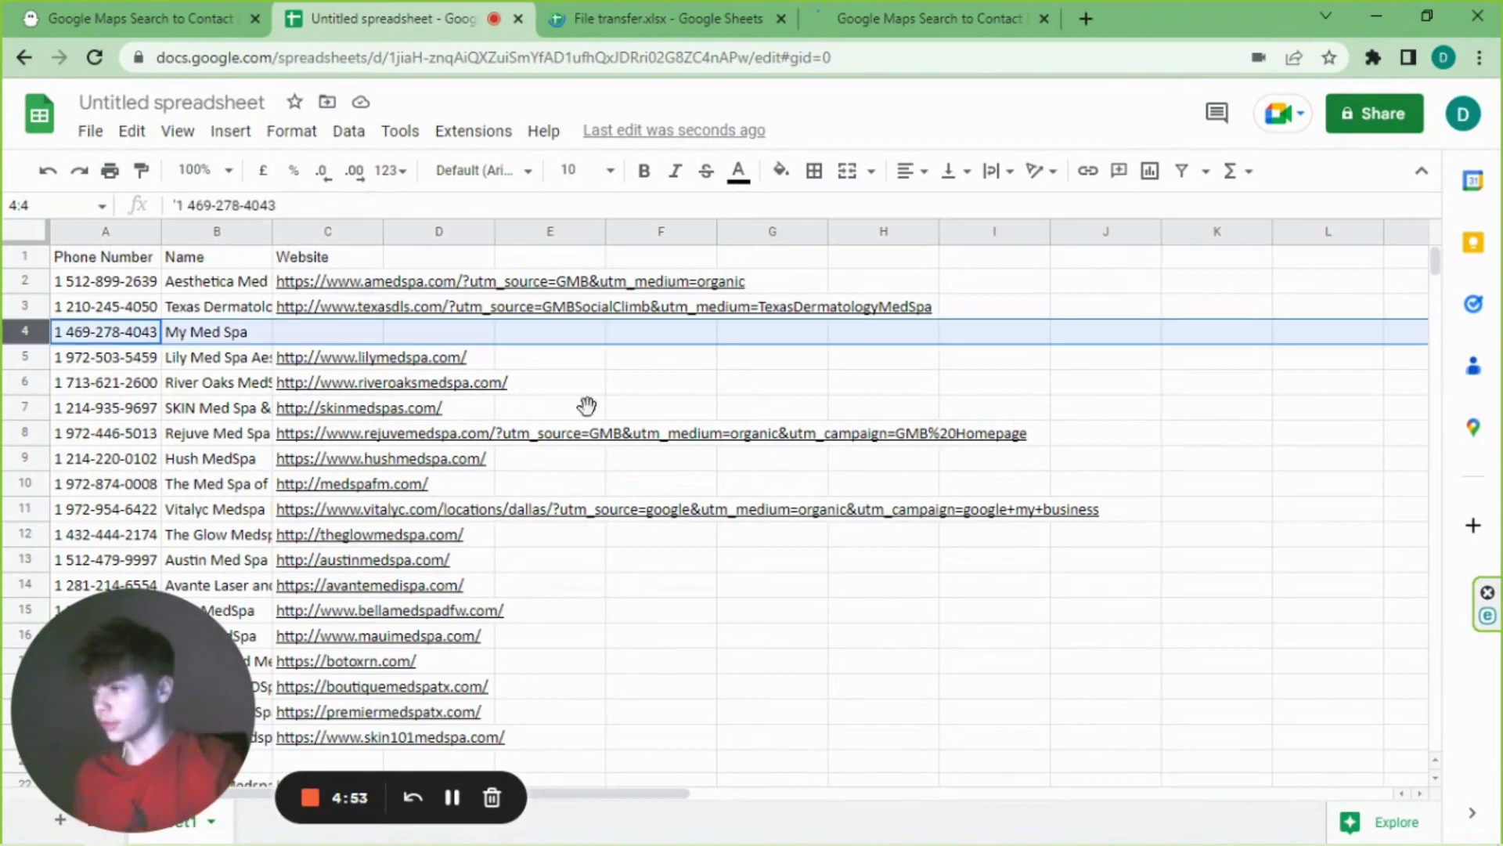
pyautogui.hotkey('shift', 'F10')
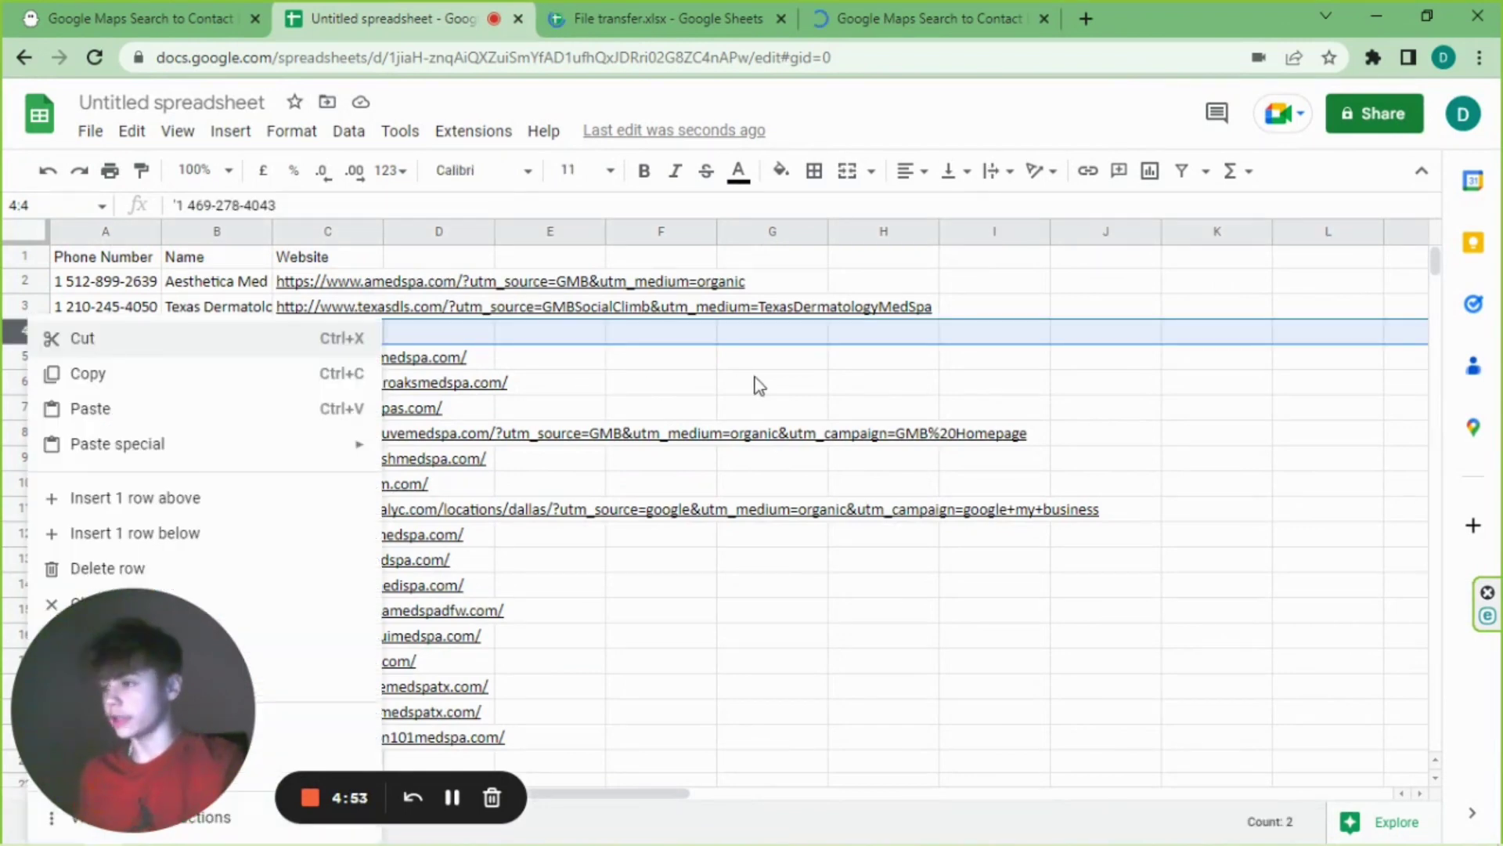
pyautogui.click(754, 377)
# - Delete the empty row 21 from the contact list
pyautogui.scroll(-3, 491, 405)
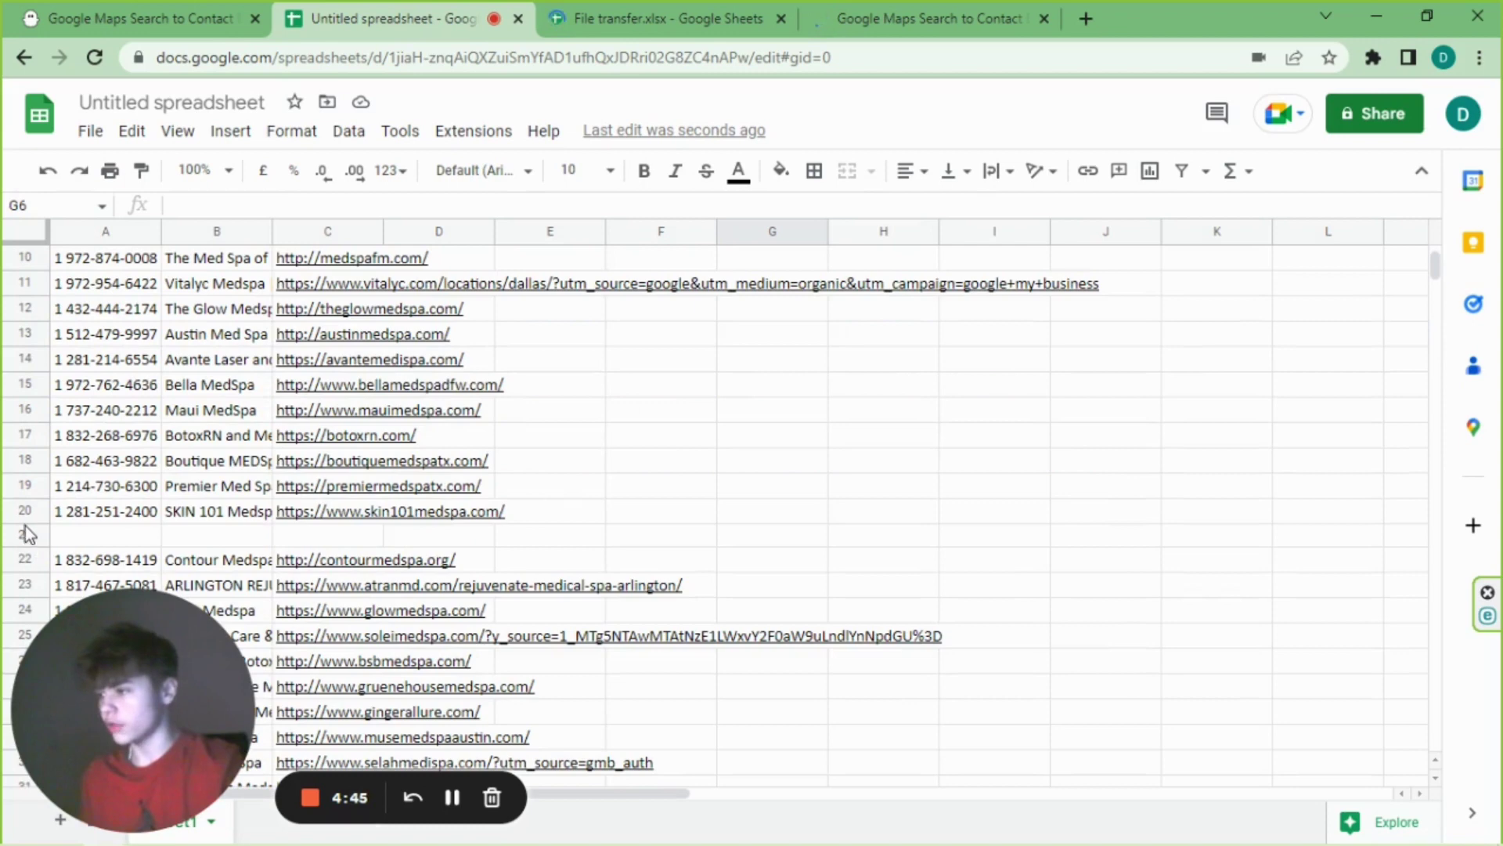
pyautogui.scroll(-1, 28, 534)
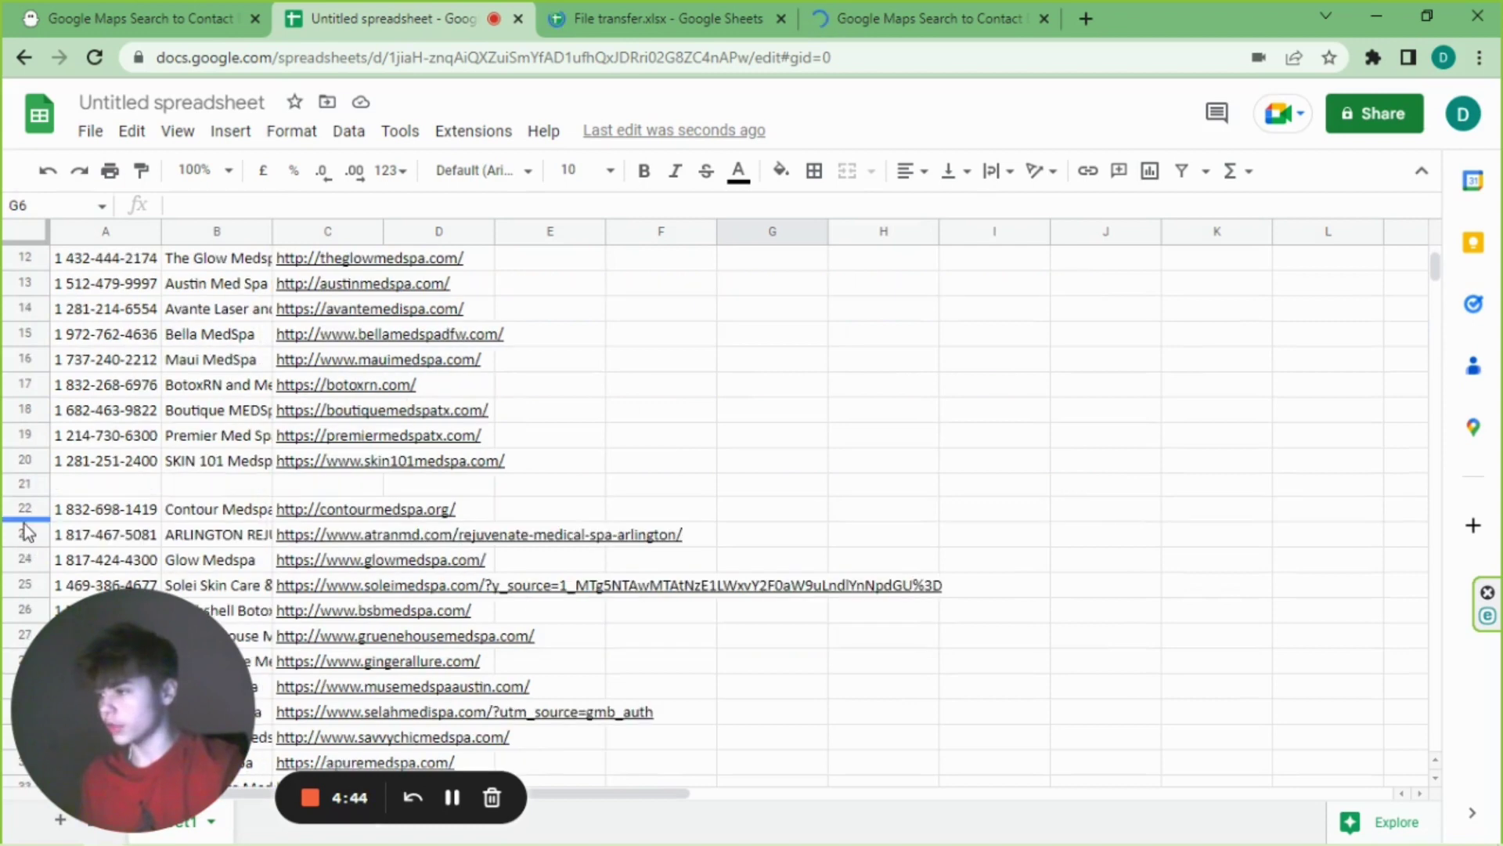
pyautogui.click(17, 484)
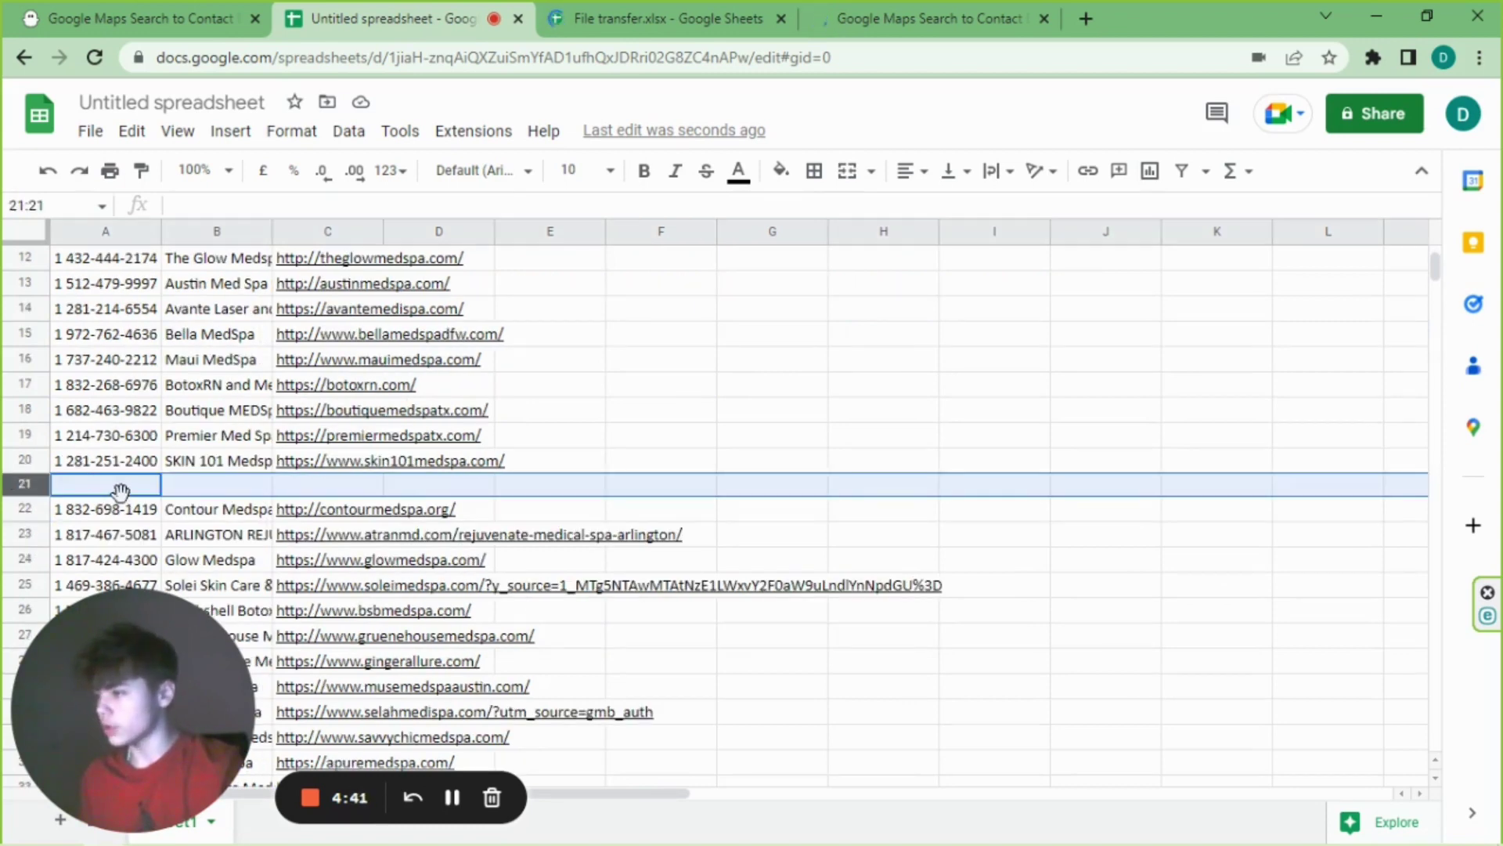
pyautogui.rightClick(151, 483)
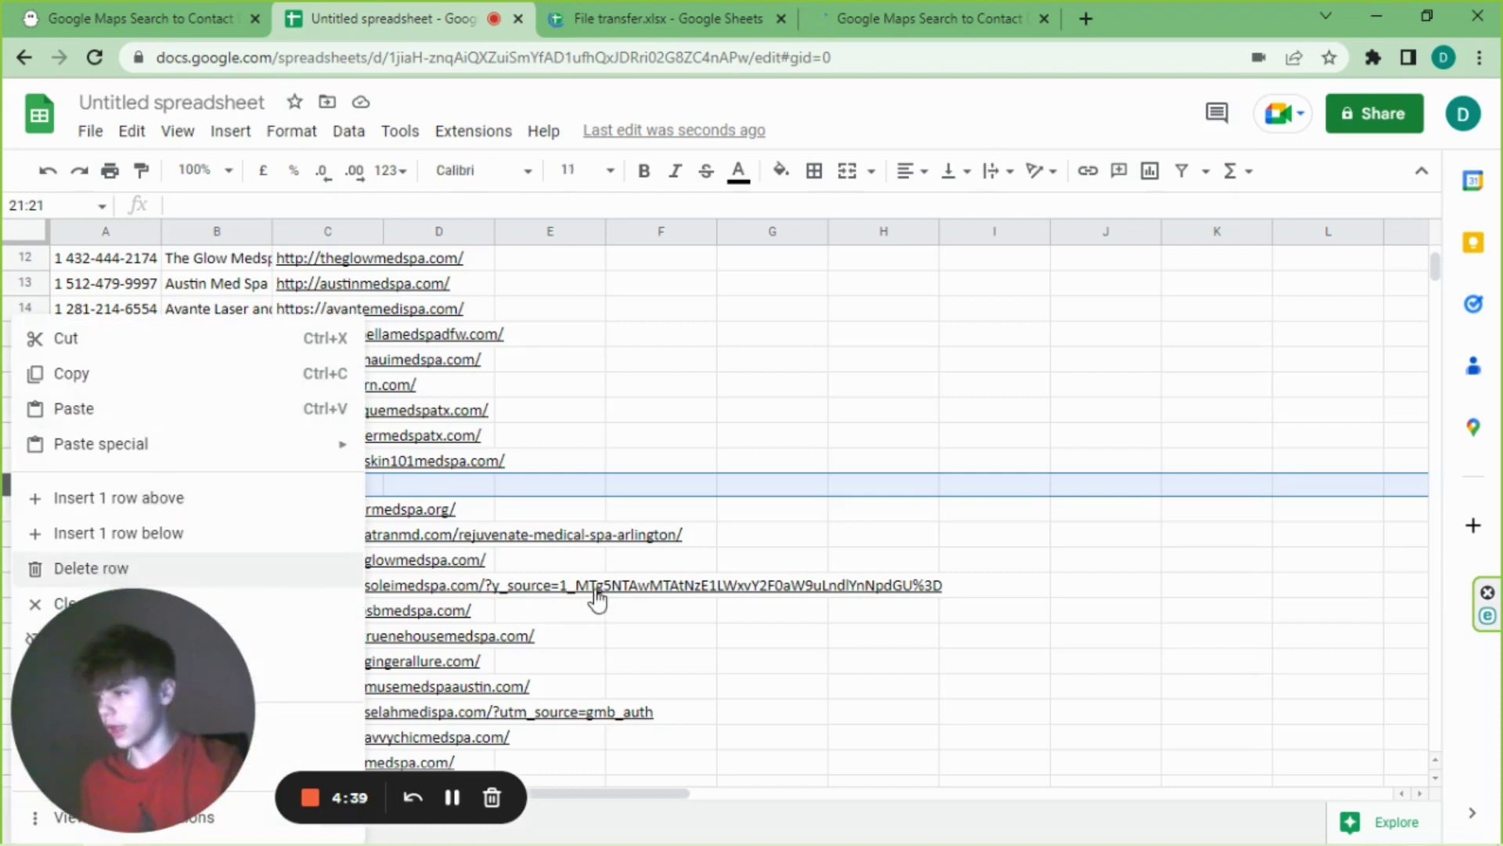
pyautogui.press('Escape')
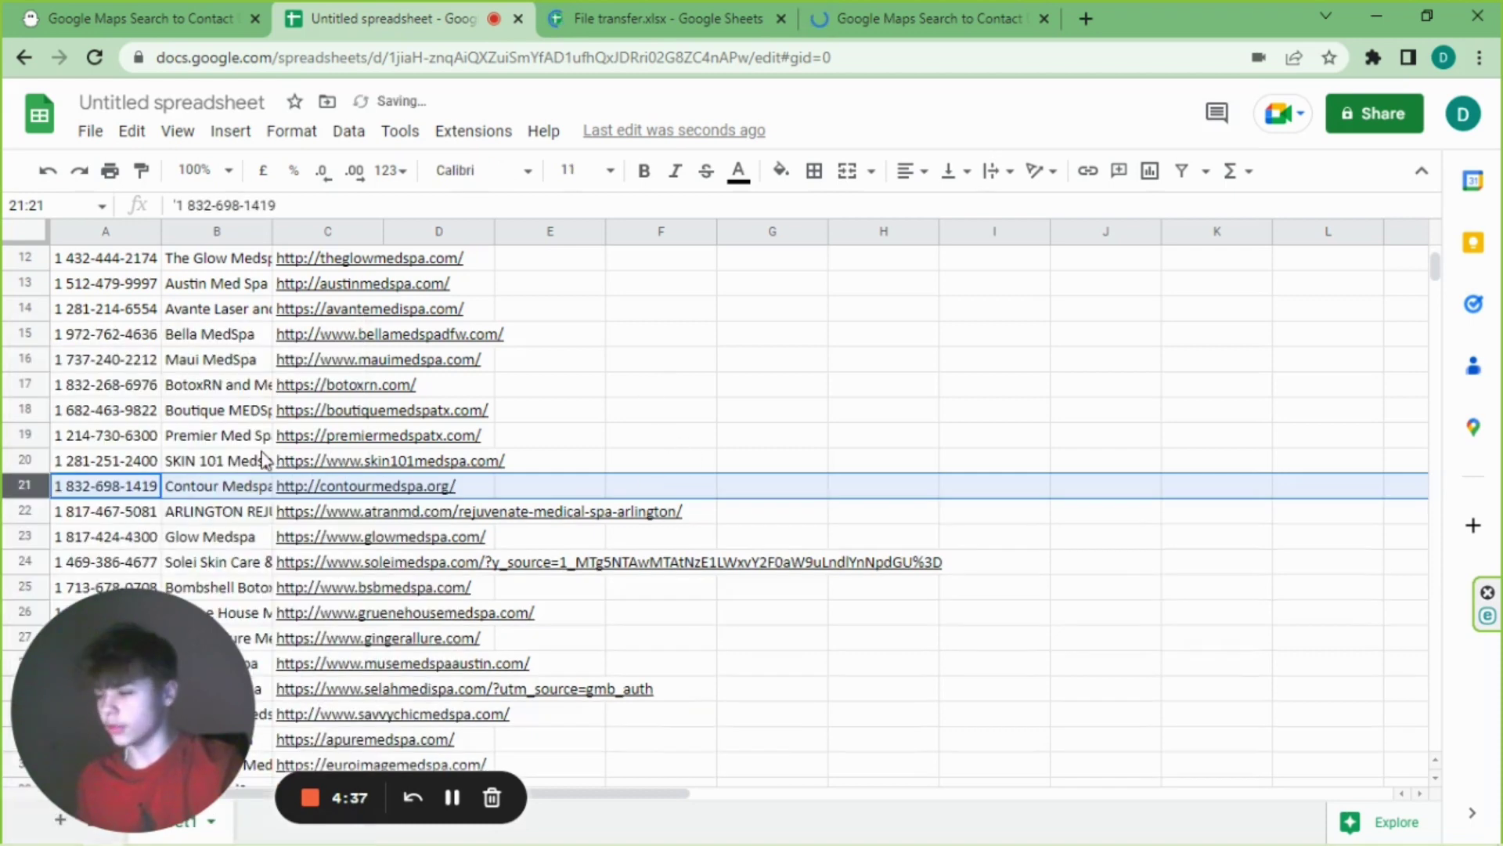
# - Examine the rest of the contact list down to its last entry for empty rows, and return to the start
pyautogui.scroll(-4, 297, 470)
pyautogui.scroll(-15, 293, 484)
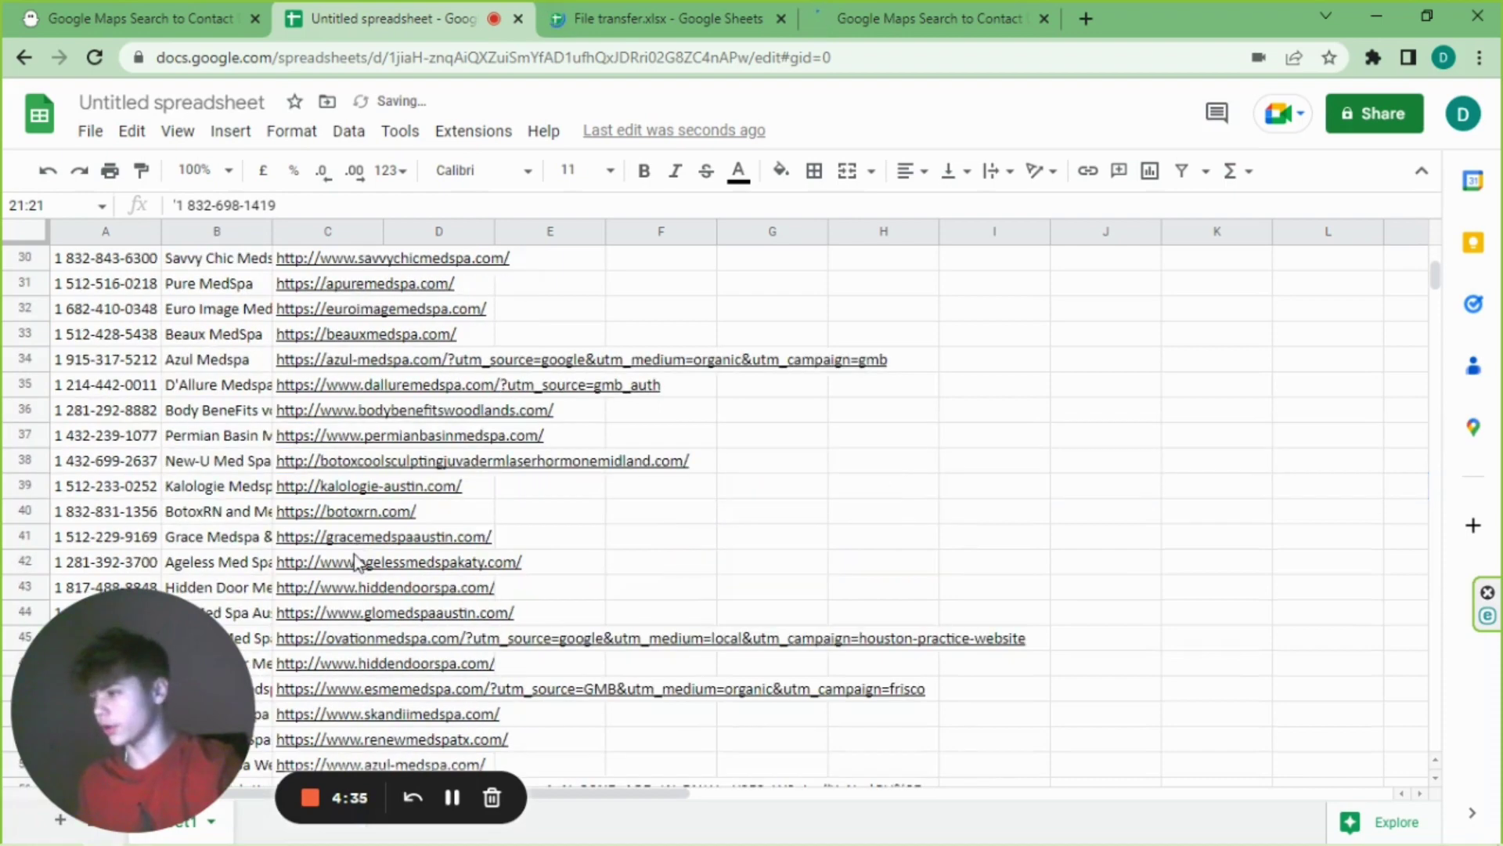
pyautogui.scroll(-3, 637, 556)
pyautogui.scroll(-6, 516, 562)
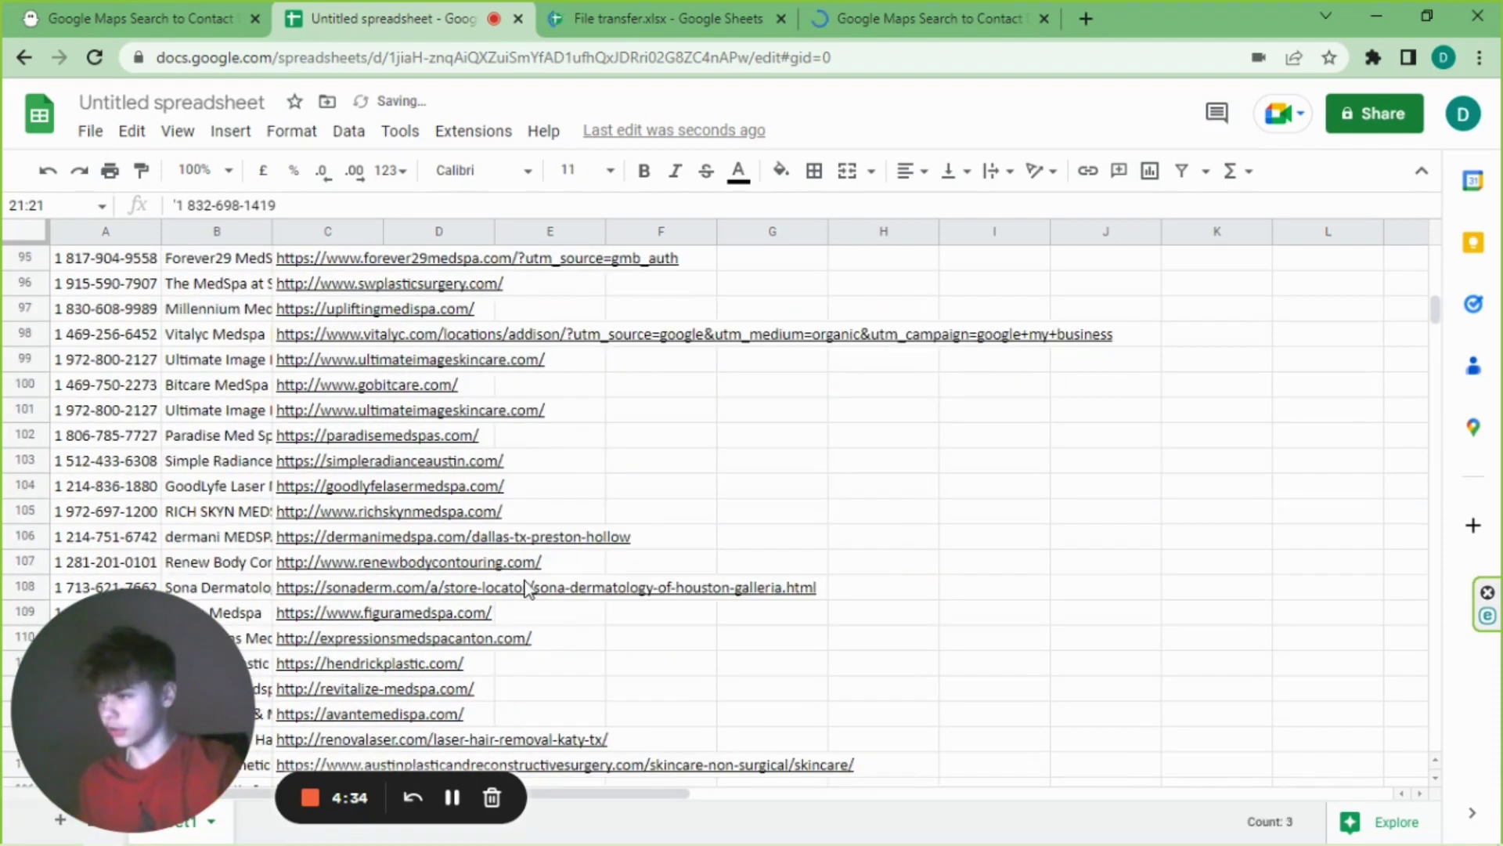
pyautogui.scroll(-12, 524, 586)
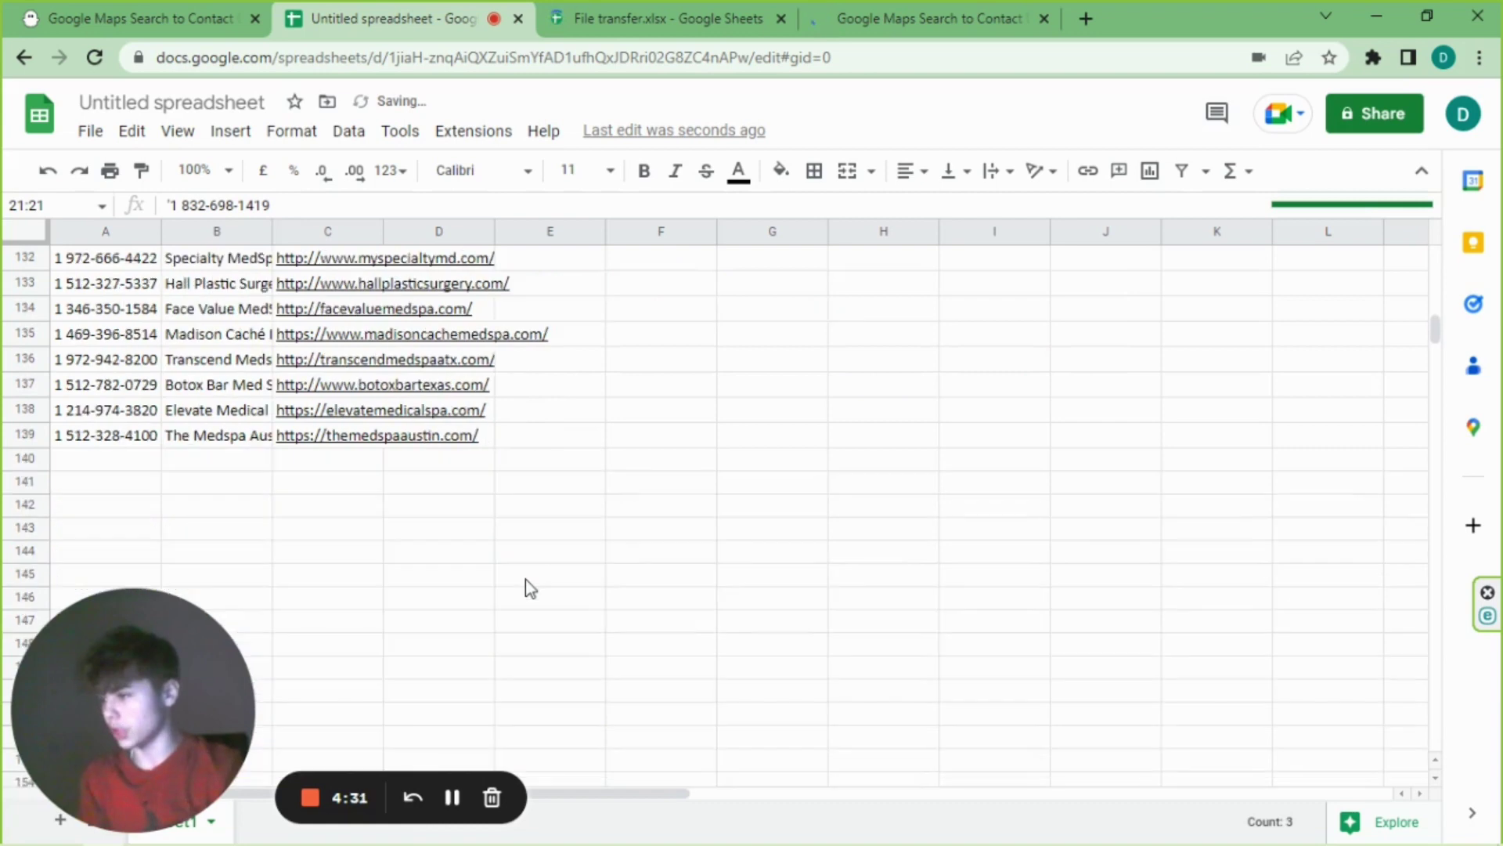
pyautogui.scroll(5, 525, 586)
pyautogui.scroll(5, 527, 587)
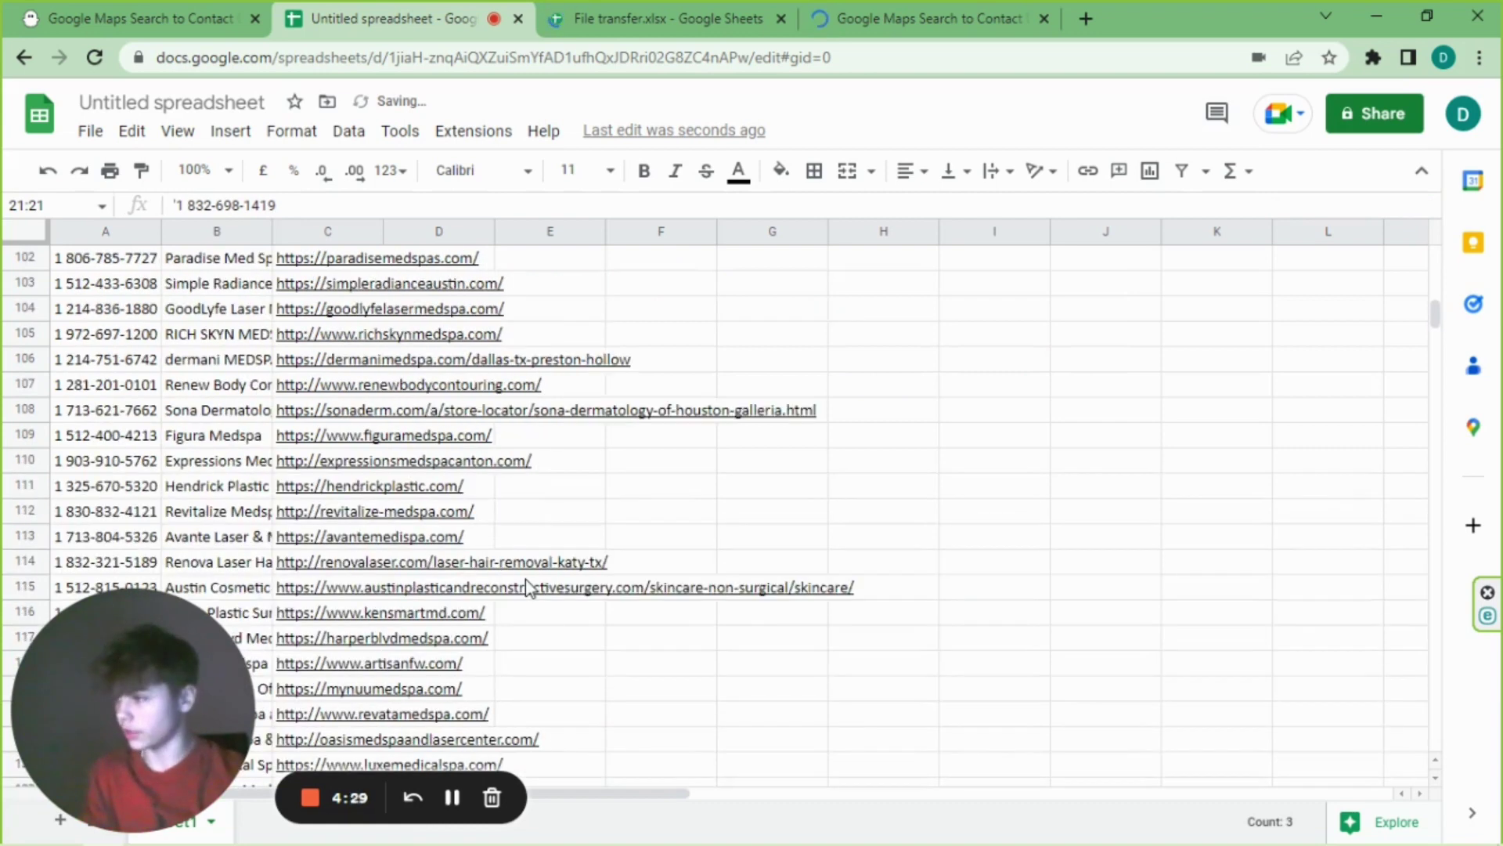
pyautogui.scroll(20, 529, 579)
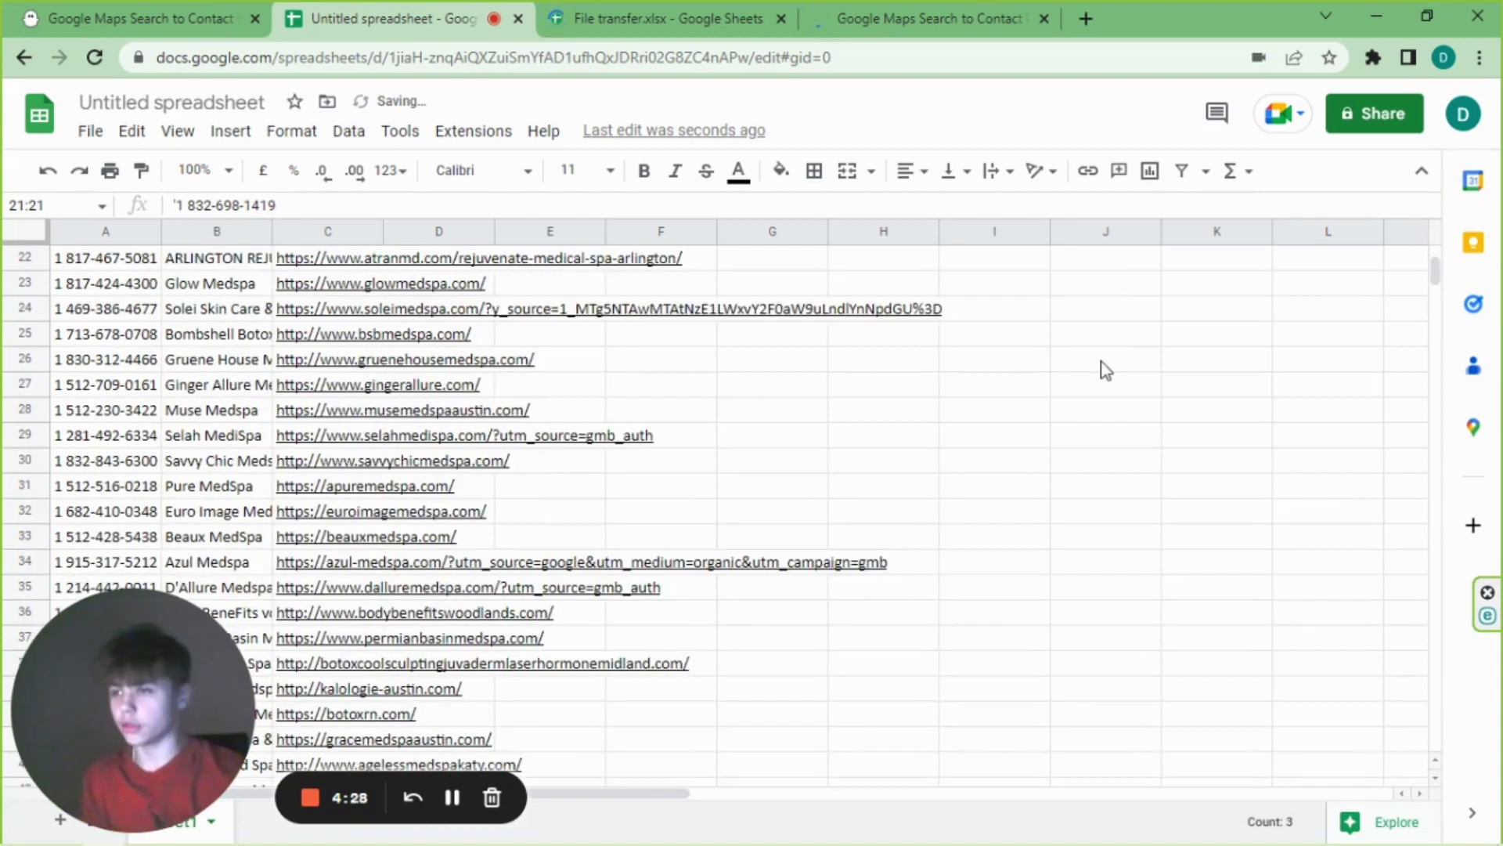
pyautogui.scroll(7, 1069, 404)
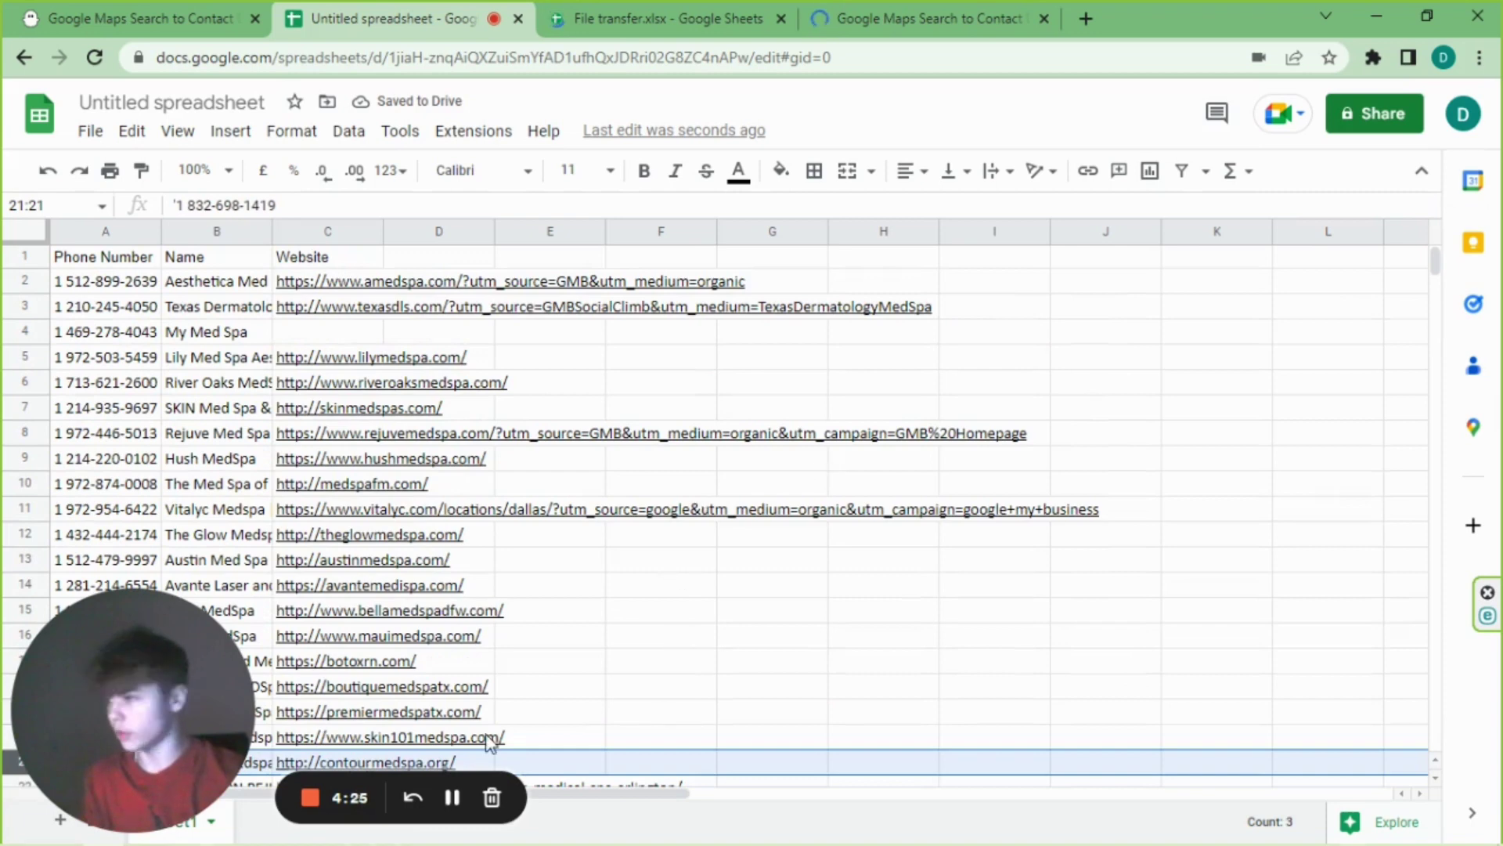
# - Download the contact sheet as comma-separated values (.csv) and switch to the File transfer spreadsheet
pyautogui.click(92, 135)
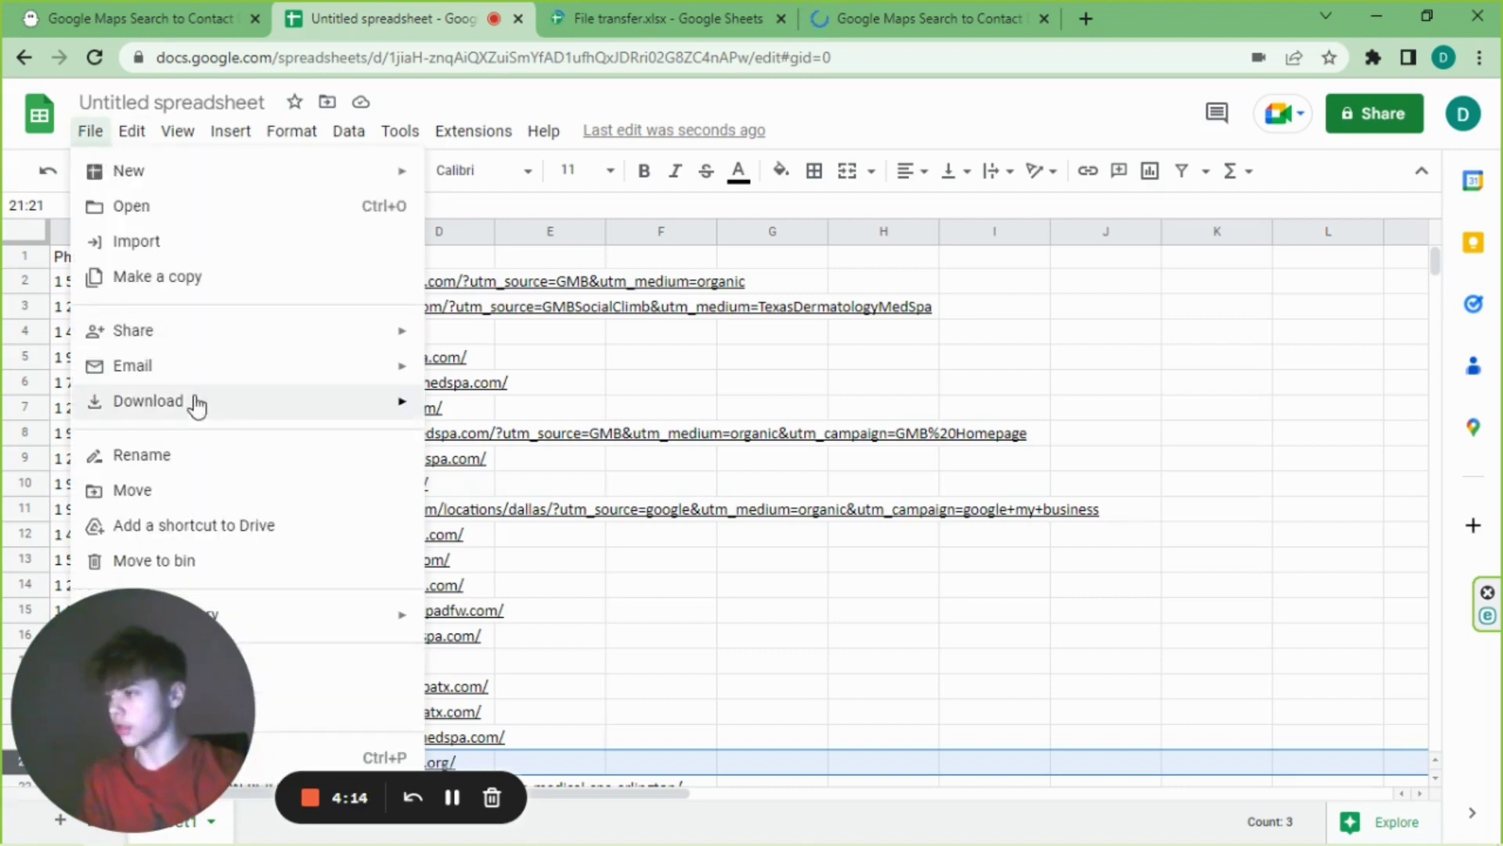
pyautogui.moveTo(196, 403)
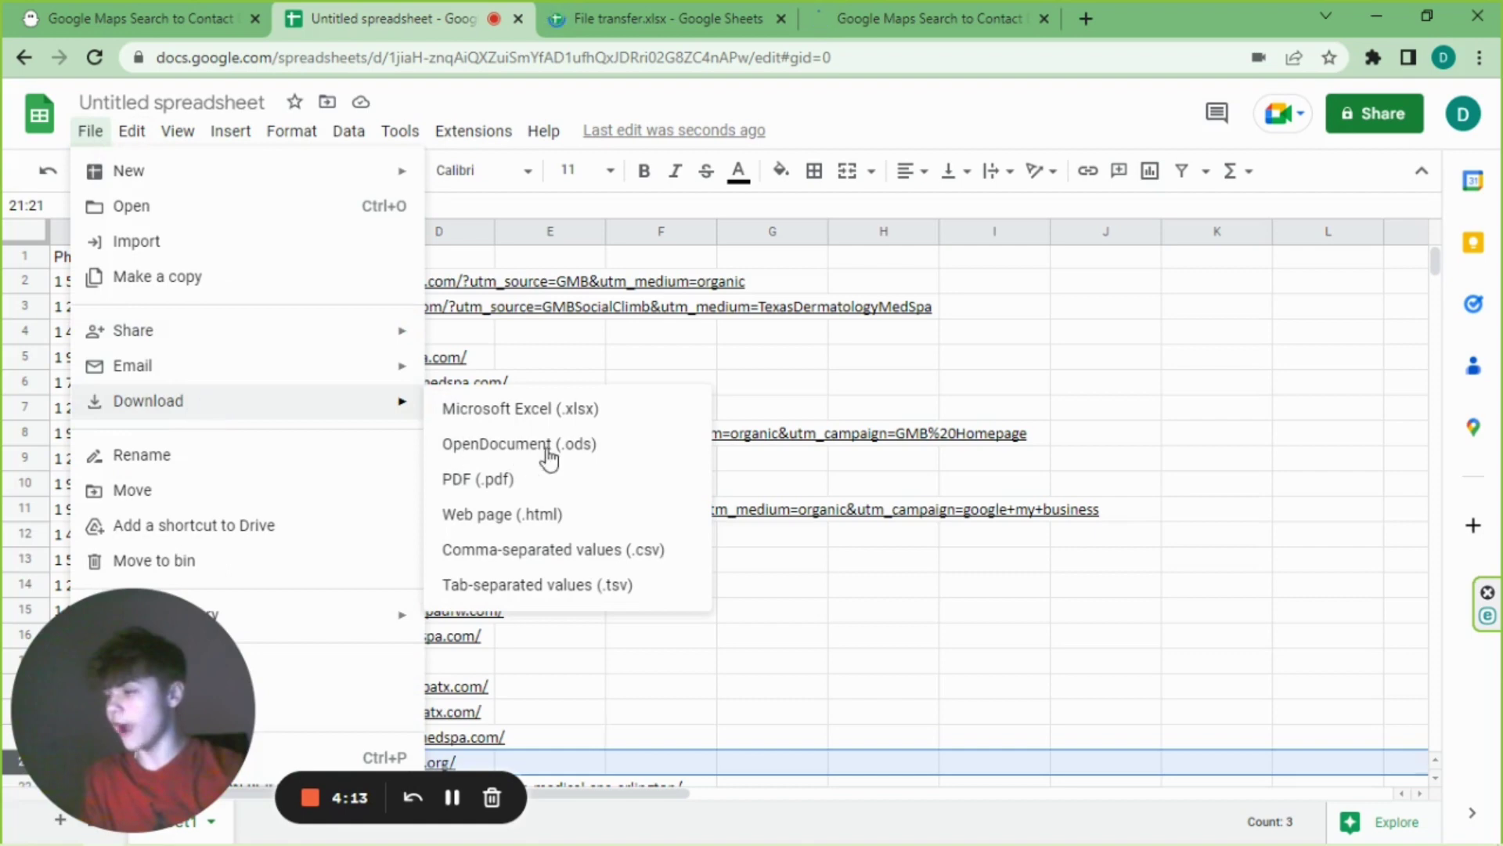
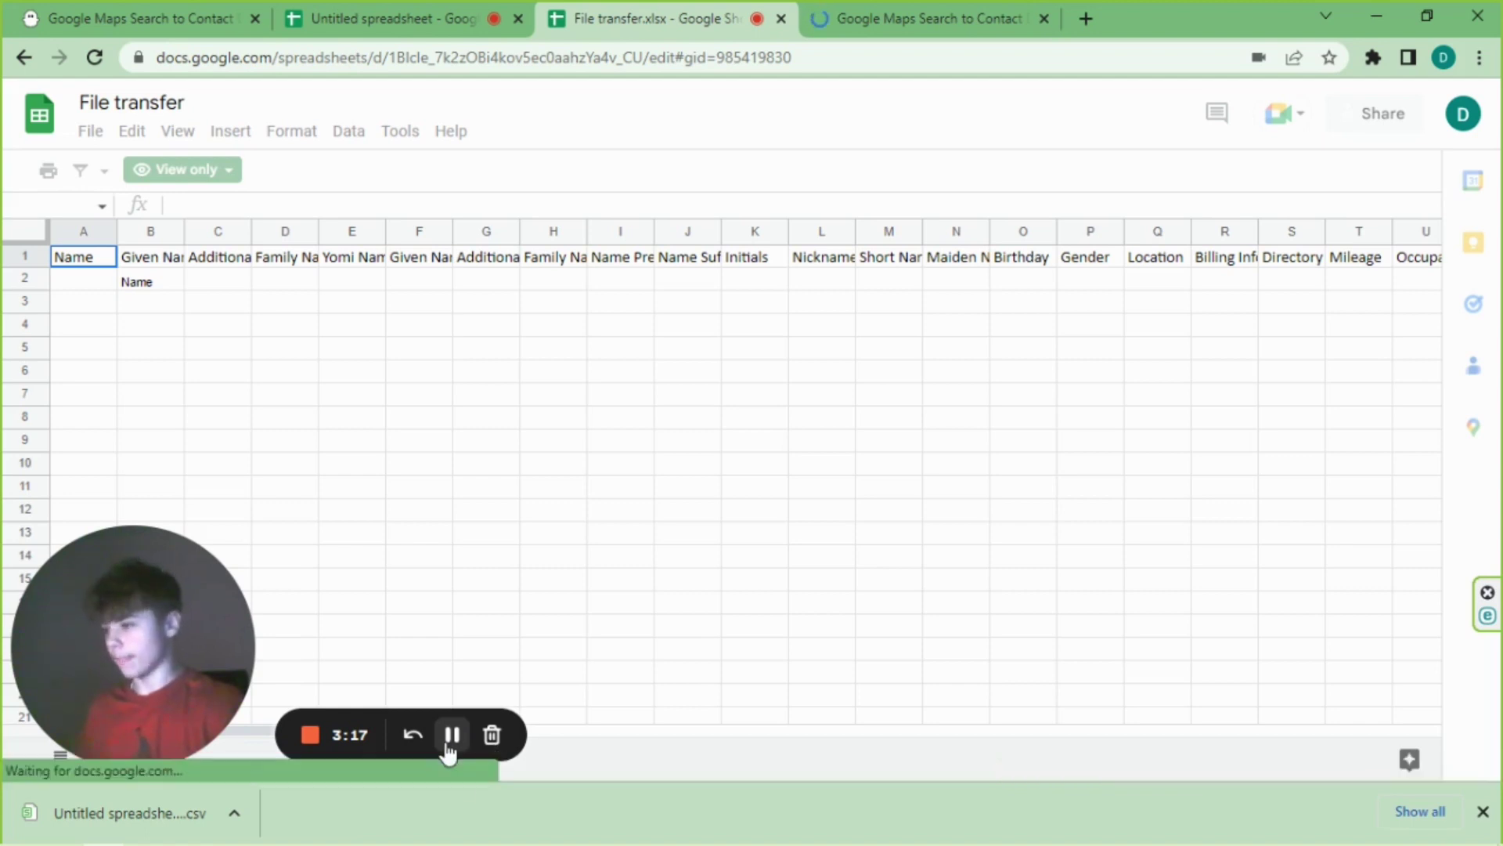
pyautogui.click(451, 736)
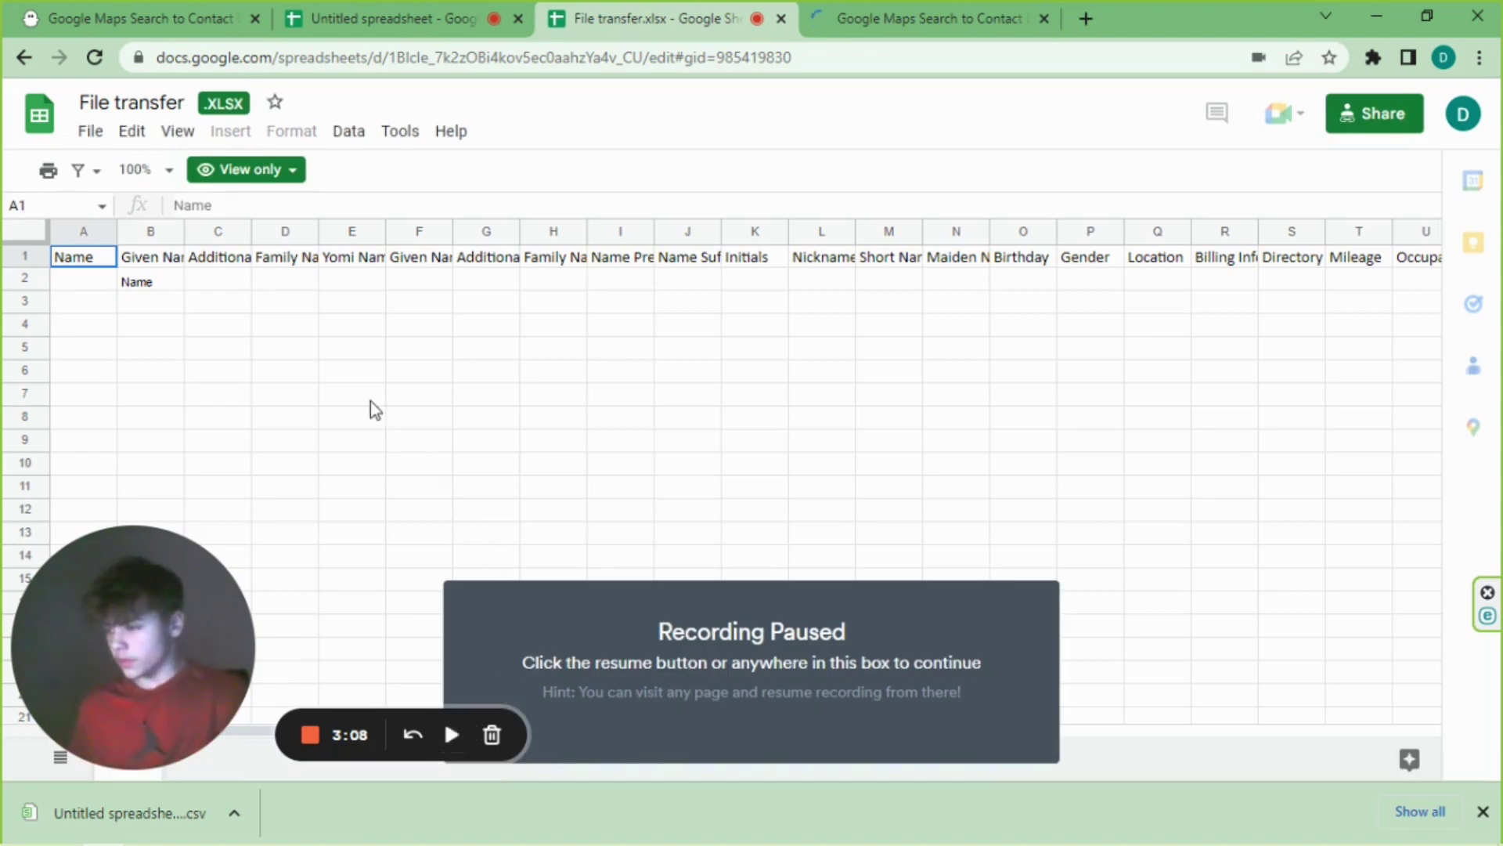
pyautogui.hotkey('alt', 'shift', 'p')
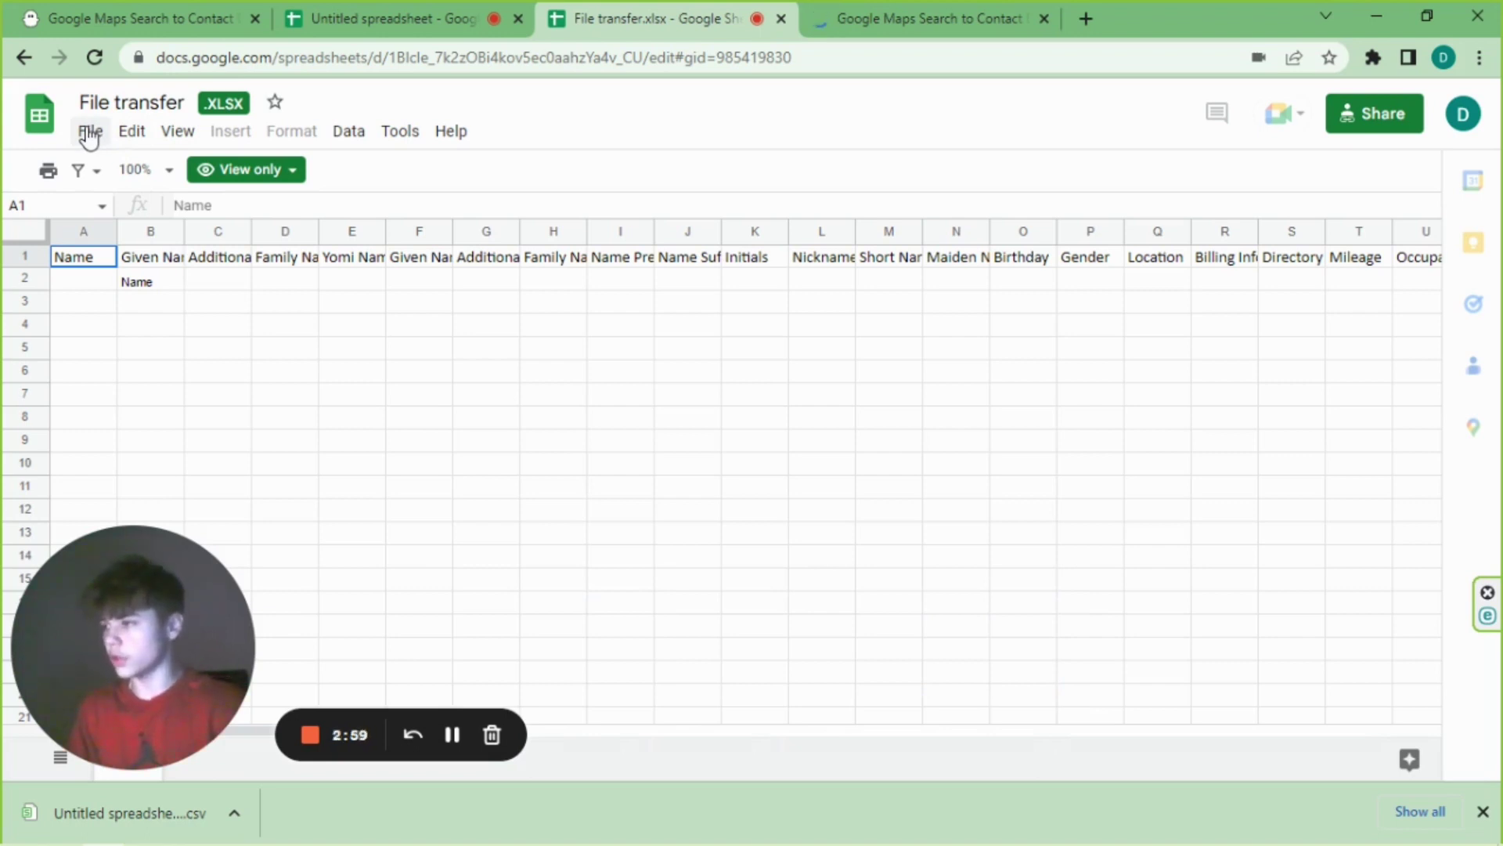
# - Make a copy of the view-only File transfer spreadsheet and select cell B2 in the copy
pyautogui.click(90, 132)
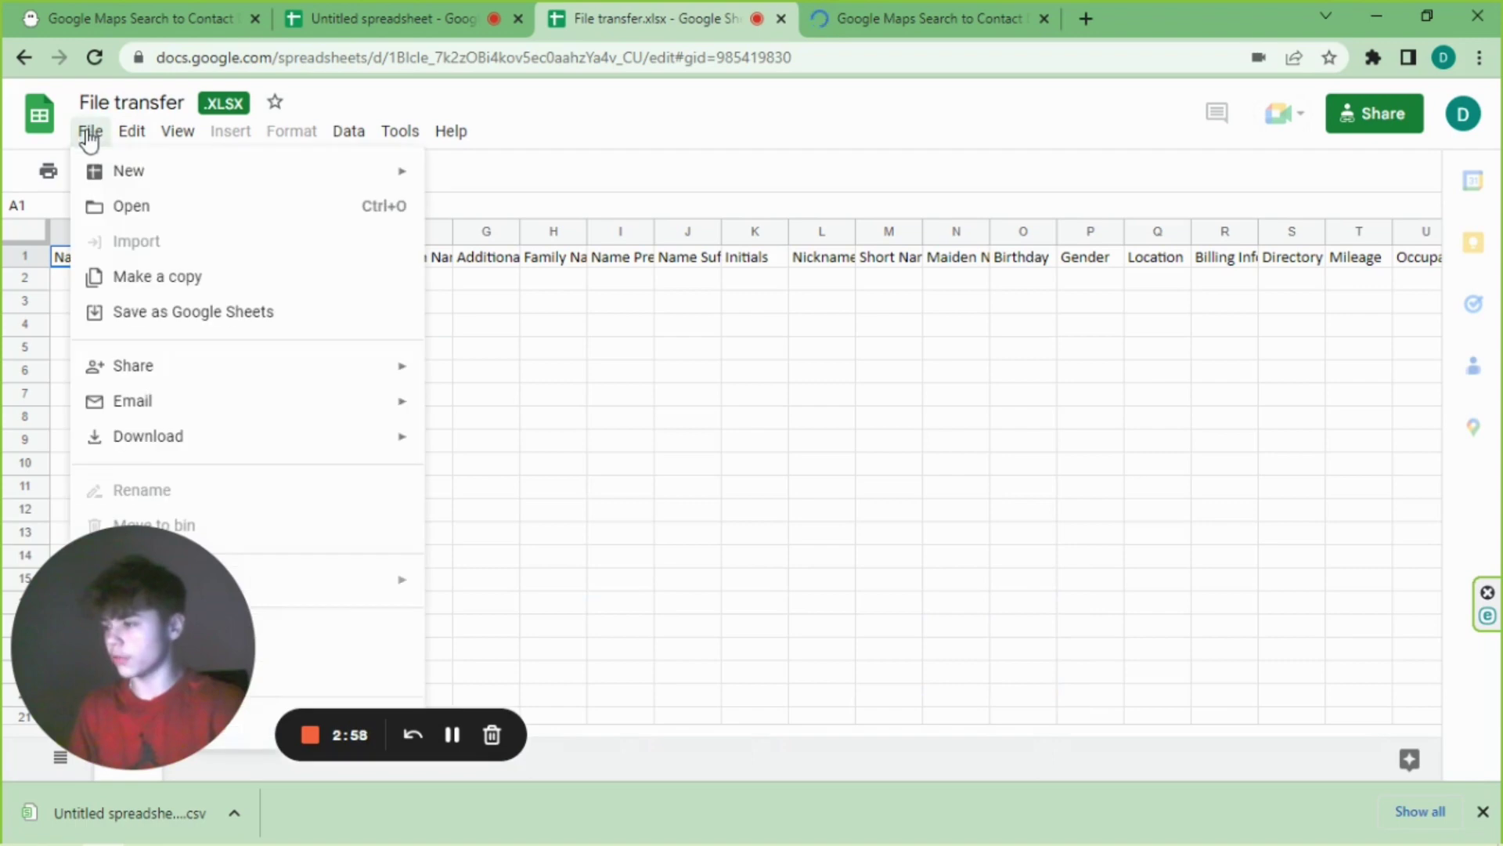
pyautogui.click(194, 280)
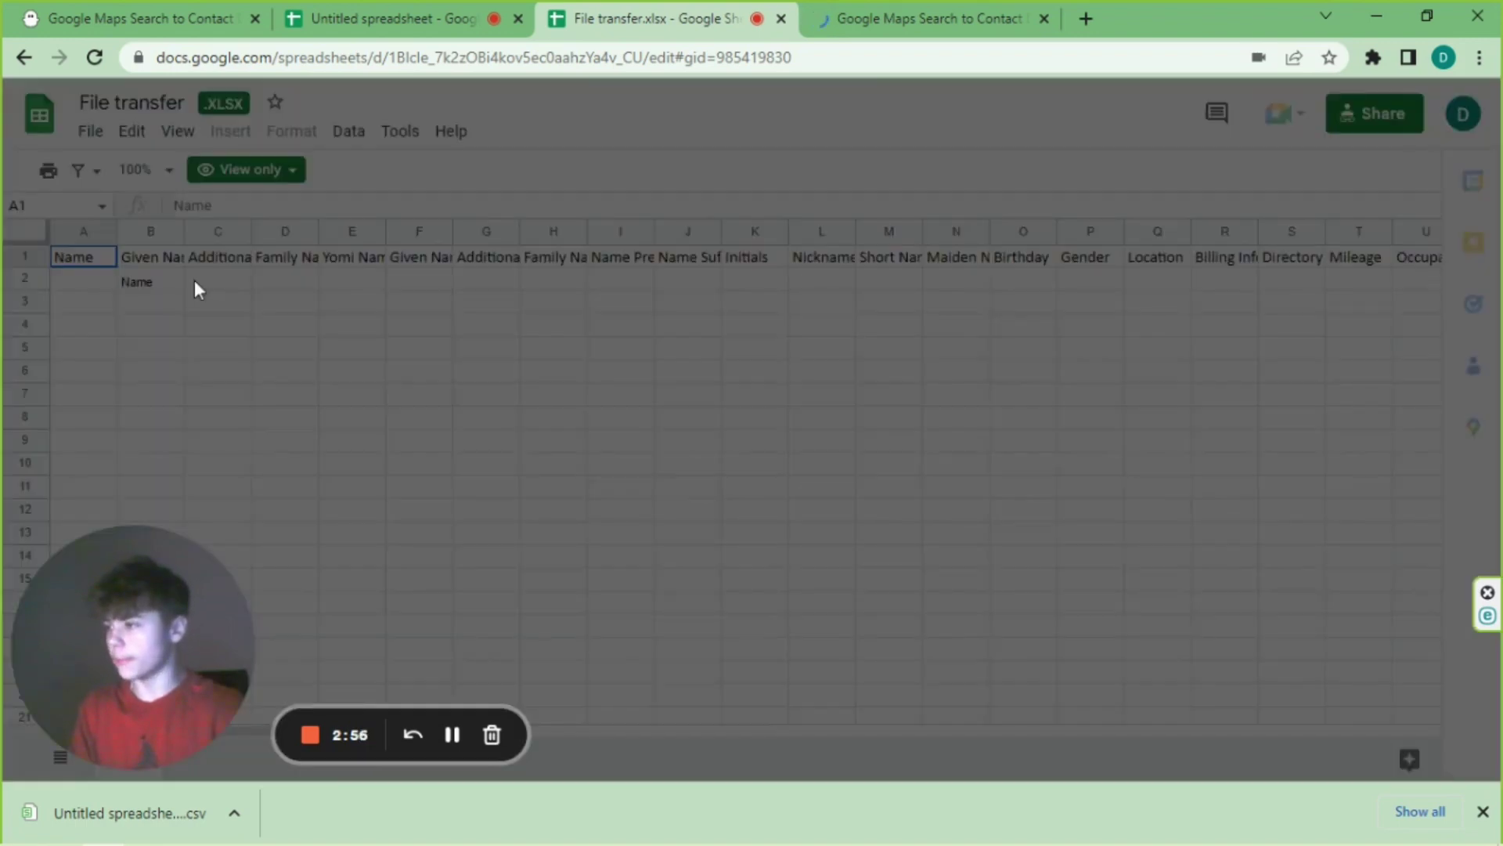
pyautogui.click(865, 570)
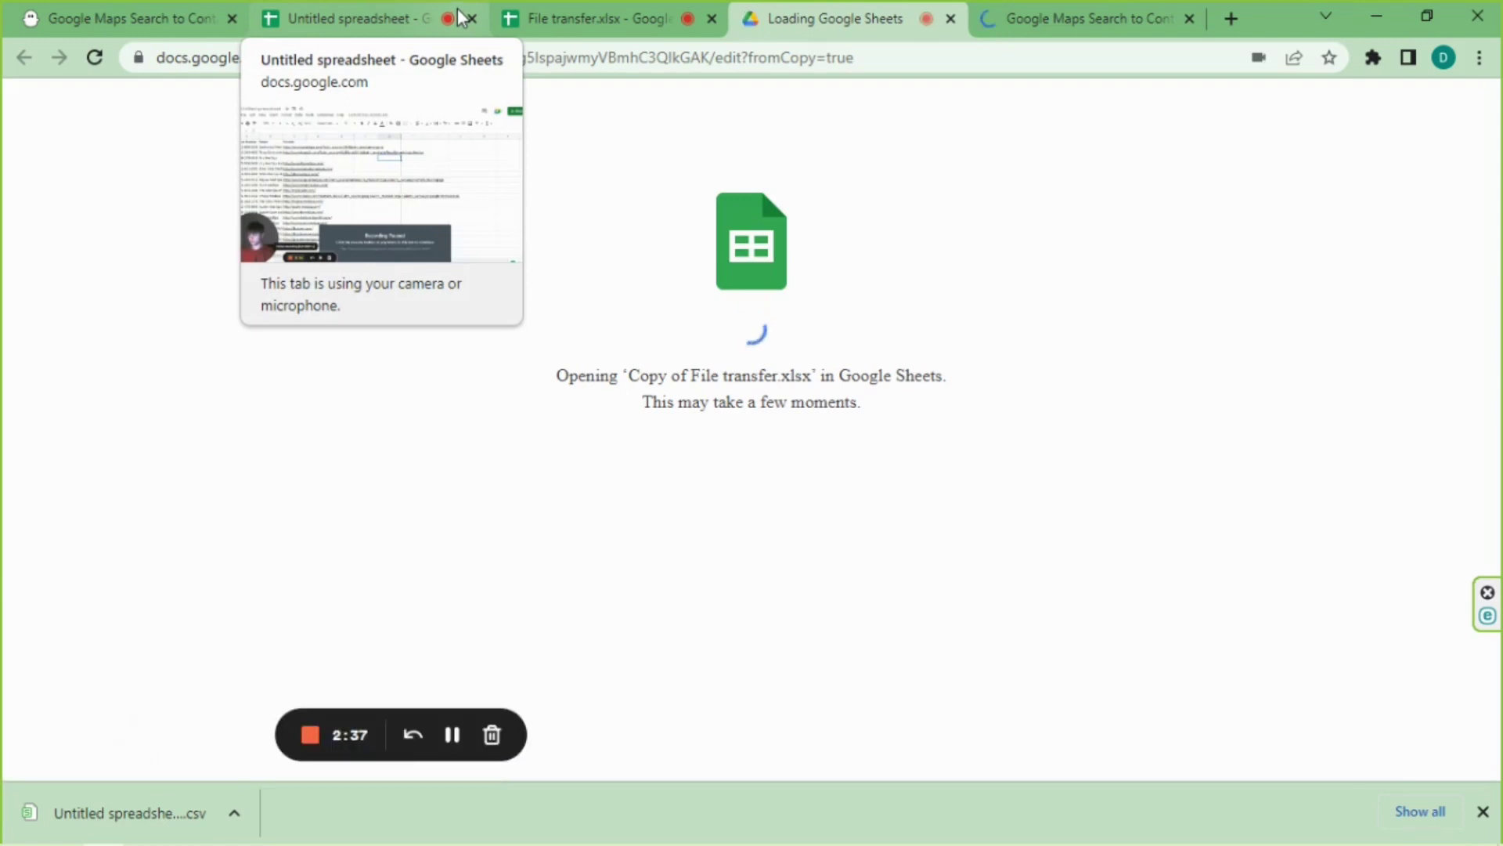
pyautogui.click(452, 735)
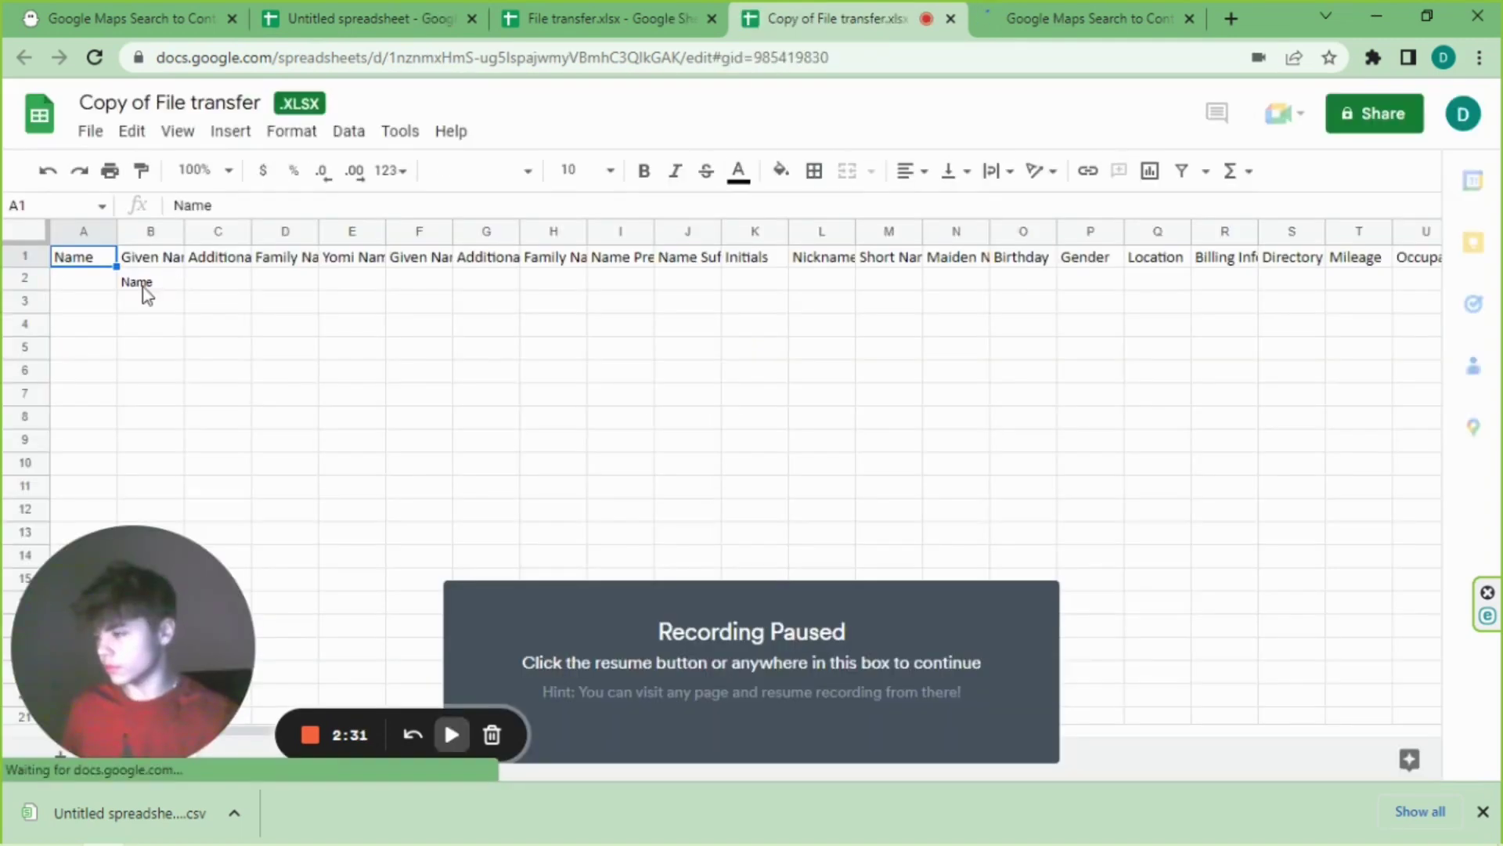
pyautogui.click(143, 286)
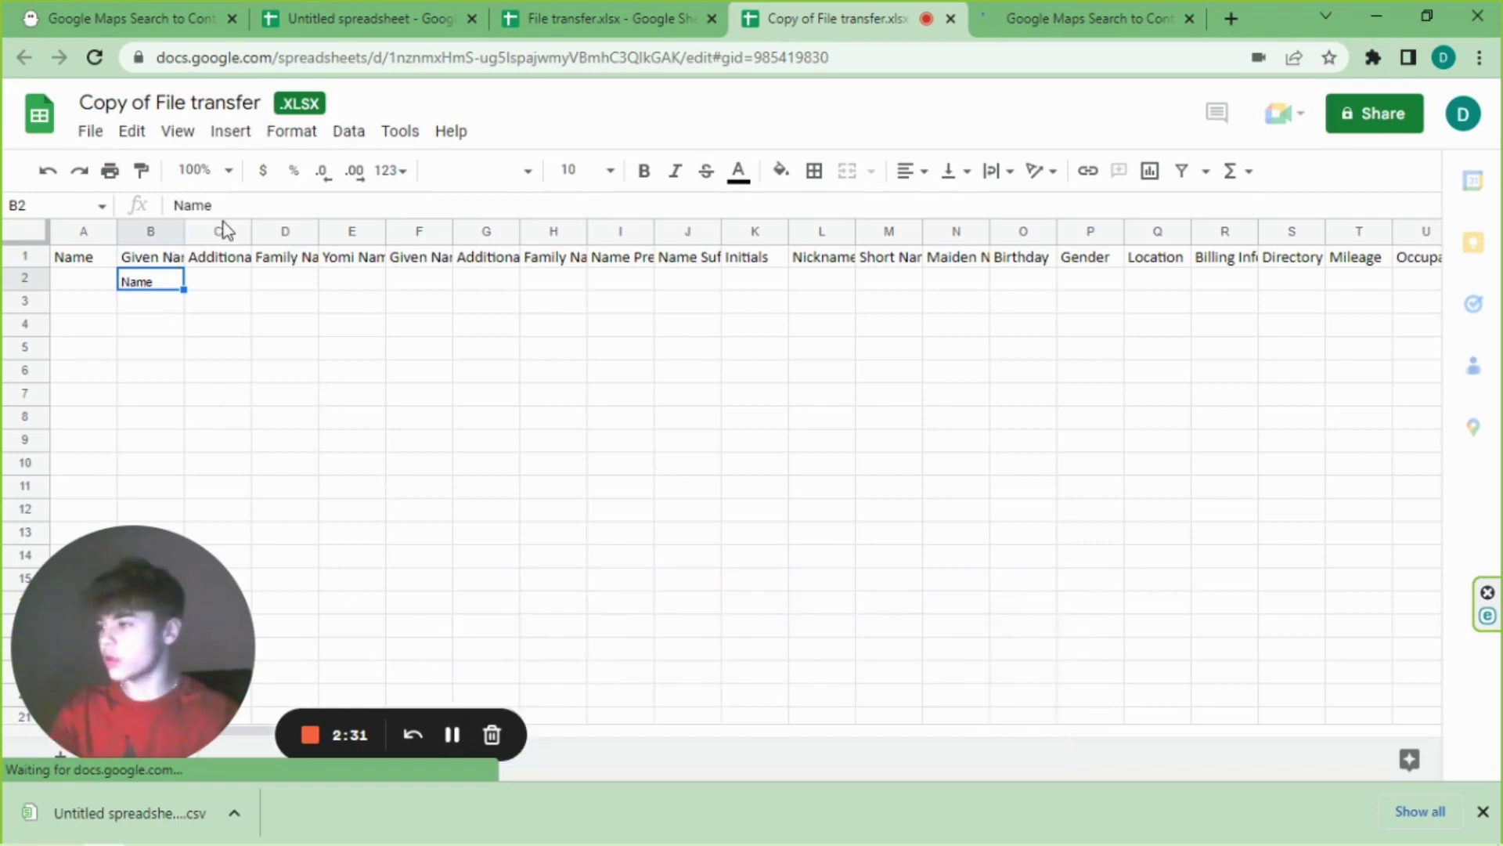
# - Switch from the copied template to the untitled spreadsheet holding the contact list
pyautogui.click(505, 443)
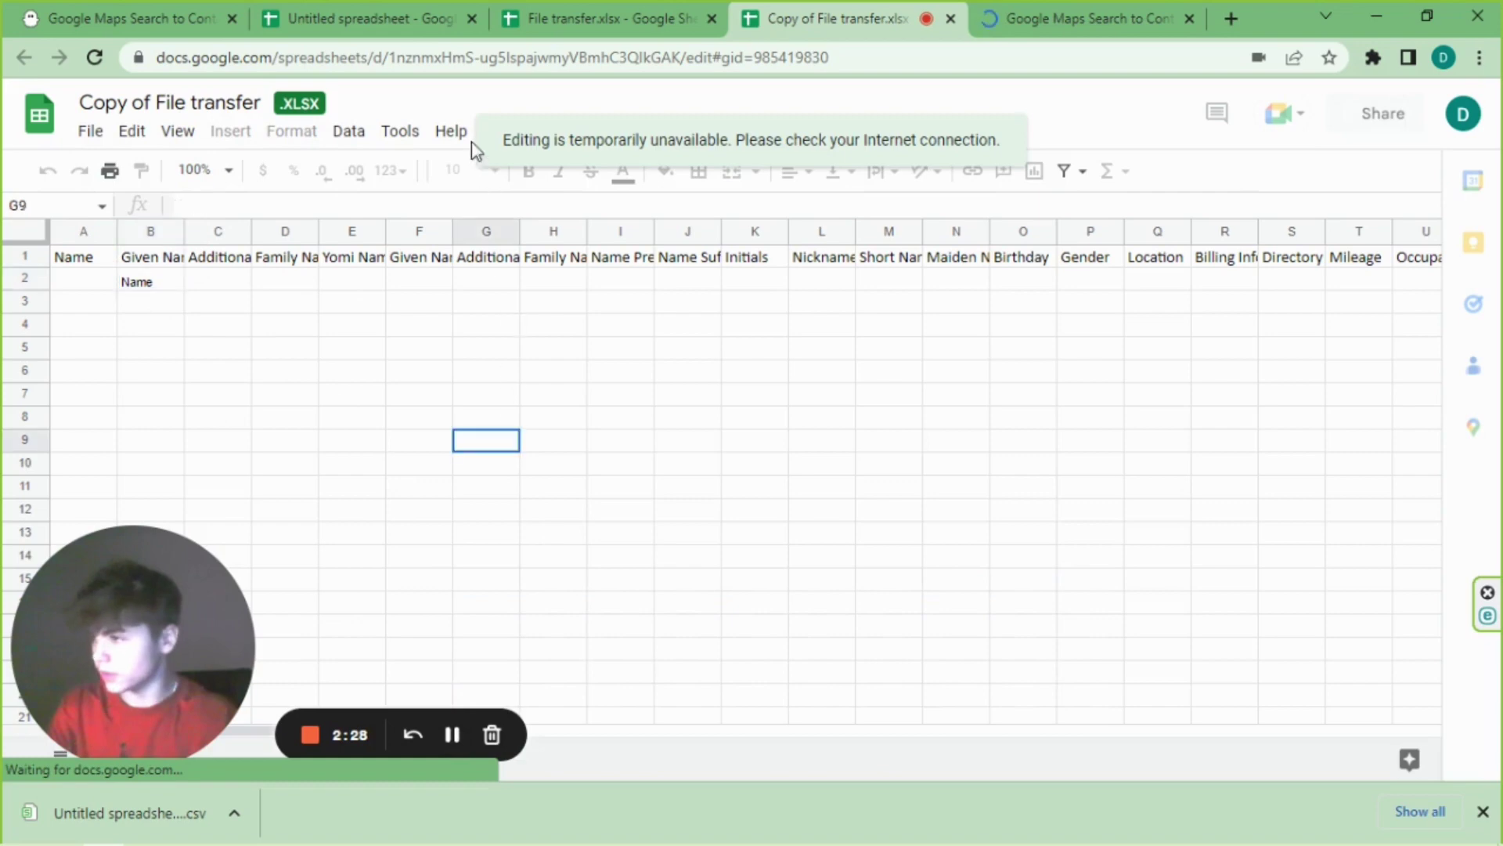
pyautogui.click(386, 14)
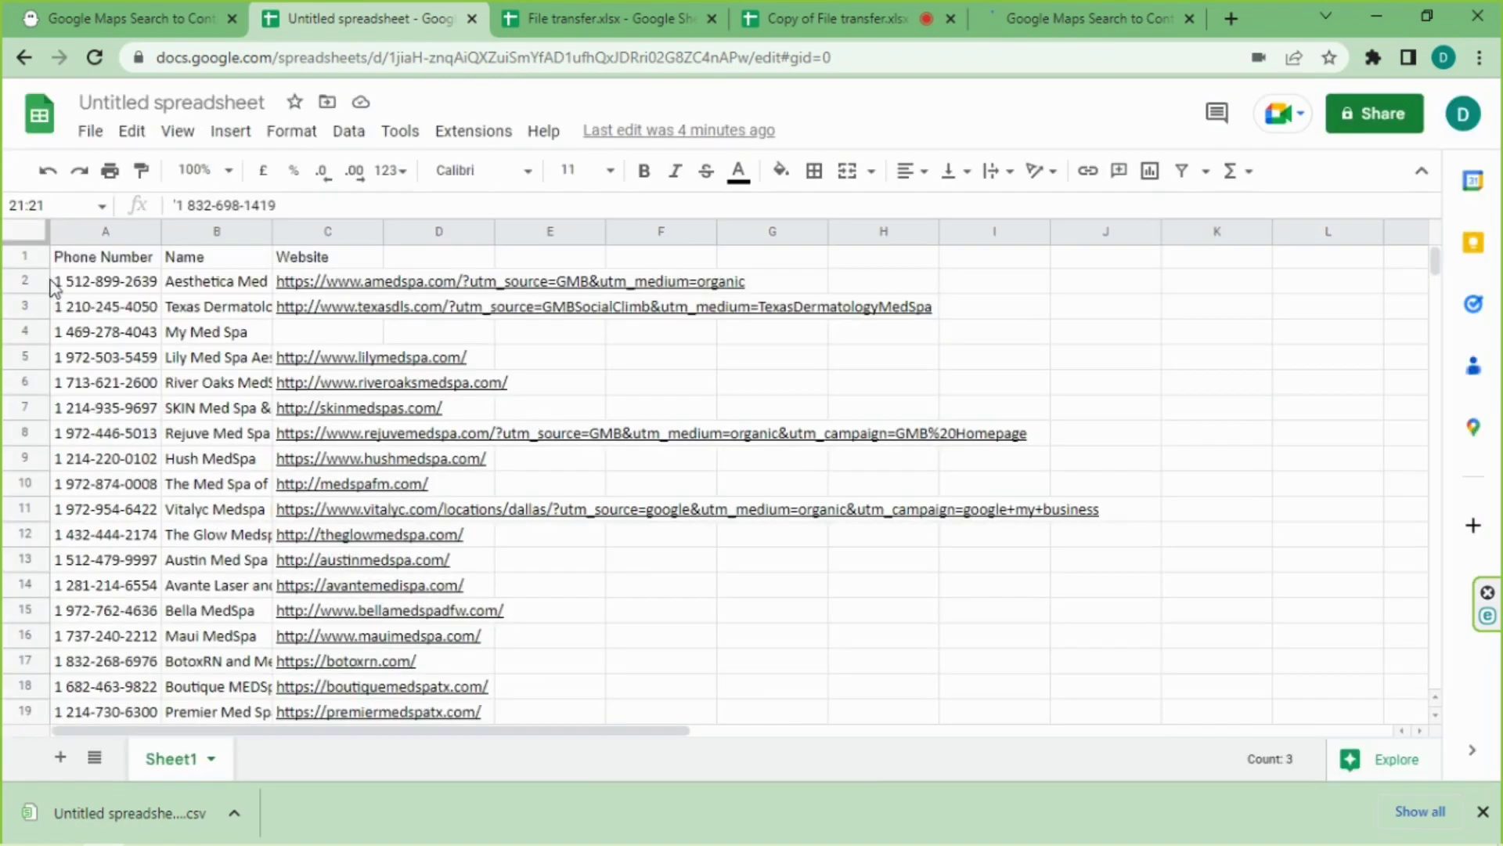
pyautogui.click(106, 280)
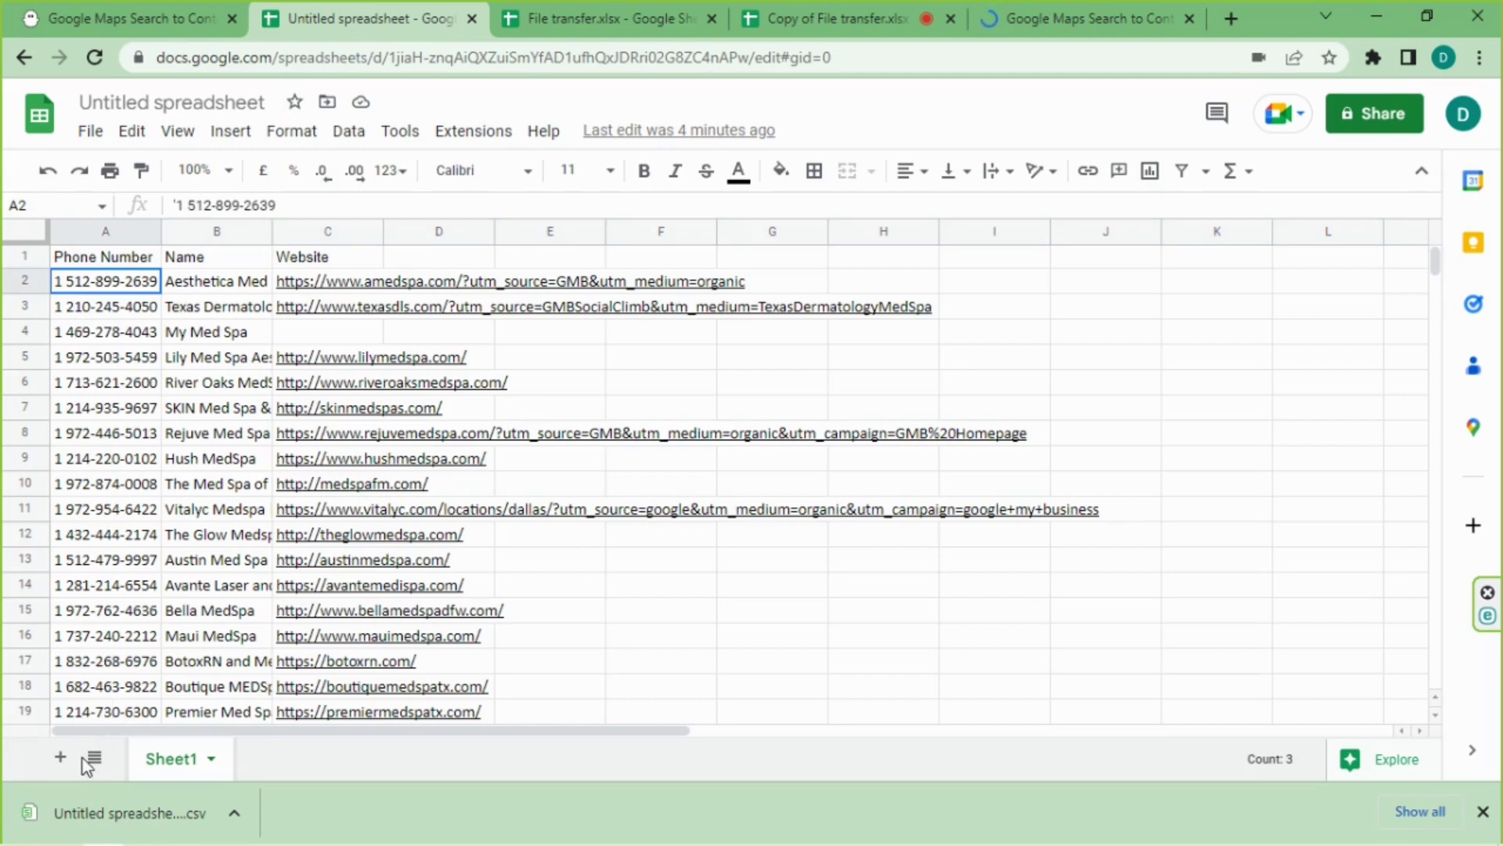
pyautogui.keyDown('shift'); pyautogui.click(114, 682); pyautogui.keyUp('shift')
pyautogui.keyDown('shift'); pyautogui.click(109, 660); pyautogui.keyUp('shift')
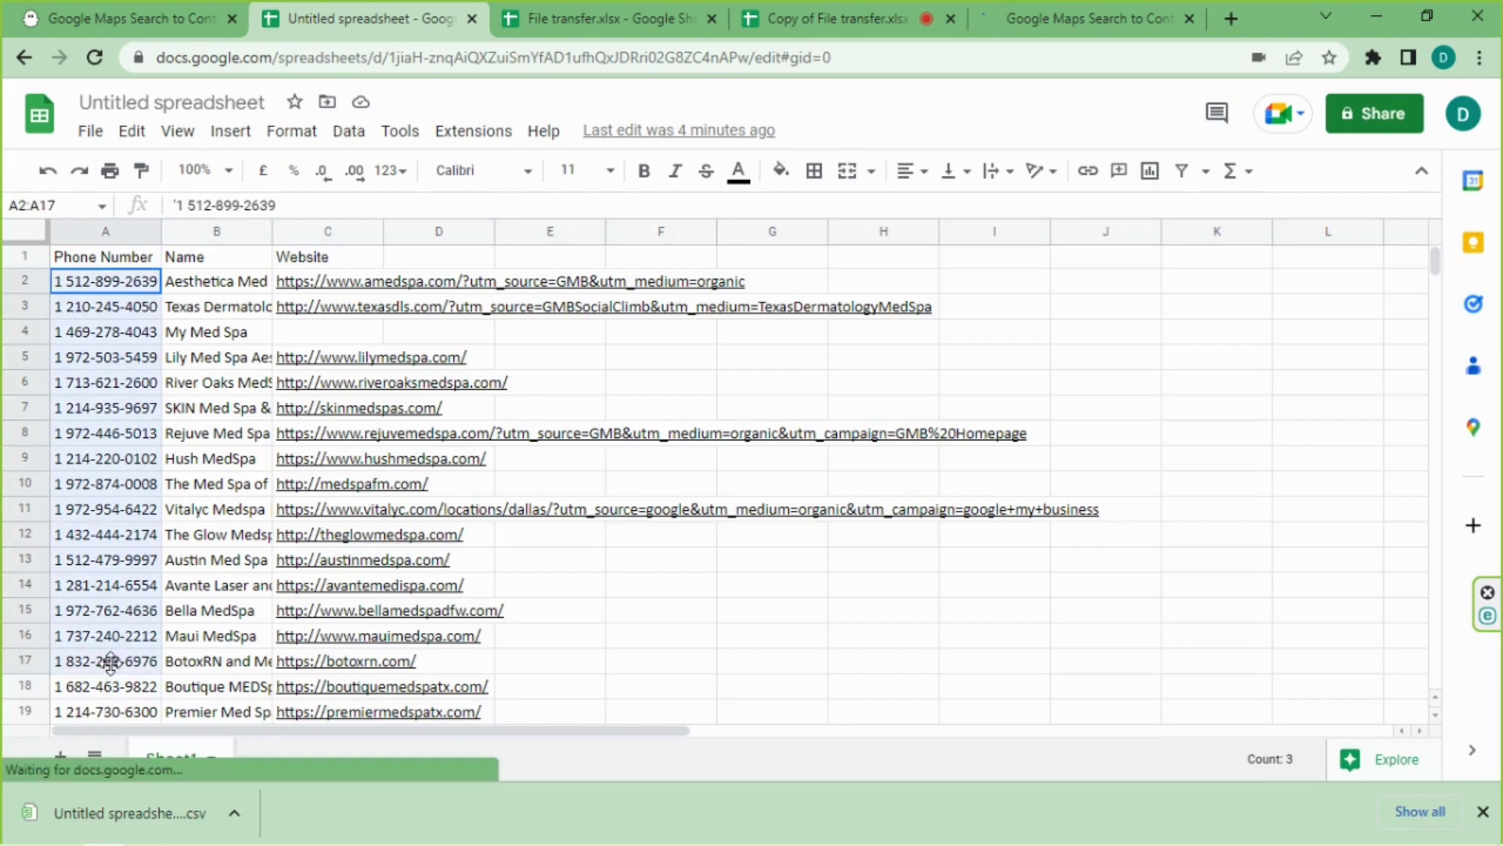
pyautogui.keyDown('shift'); pyautogui.click(175, 662); pyautogui.keyUp('shift')
pyautogui.keyDown('shift'); pyautogui.click(110, 660); pyautogui.keyUp('shift')
pyautogui.keyDown('shift'); pyautogui.click(110, 679); pyautogui.keyUp('shift')
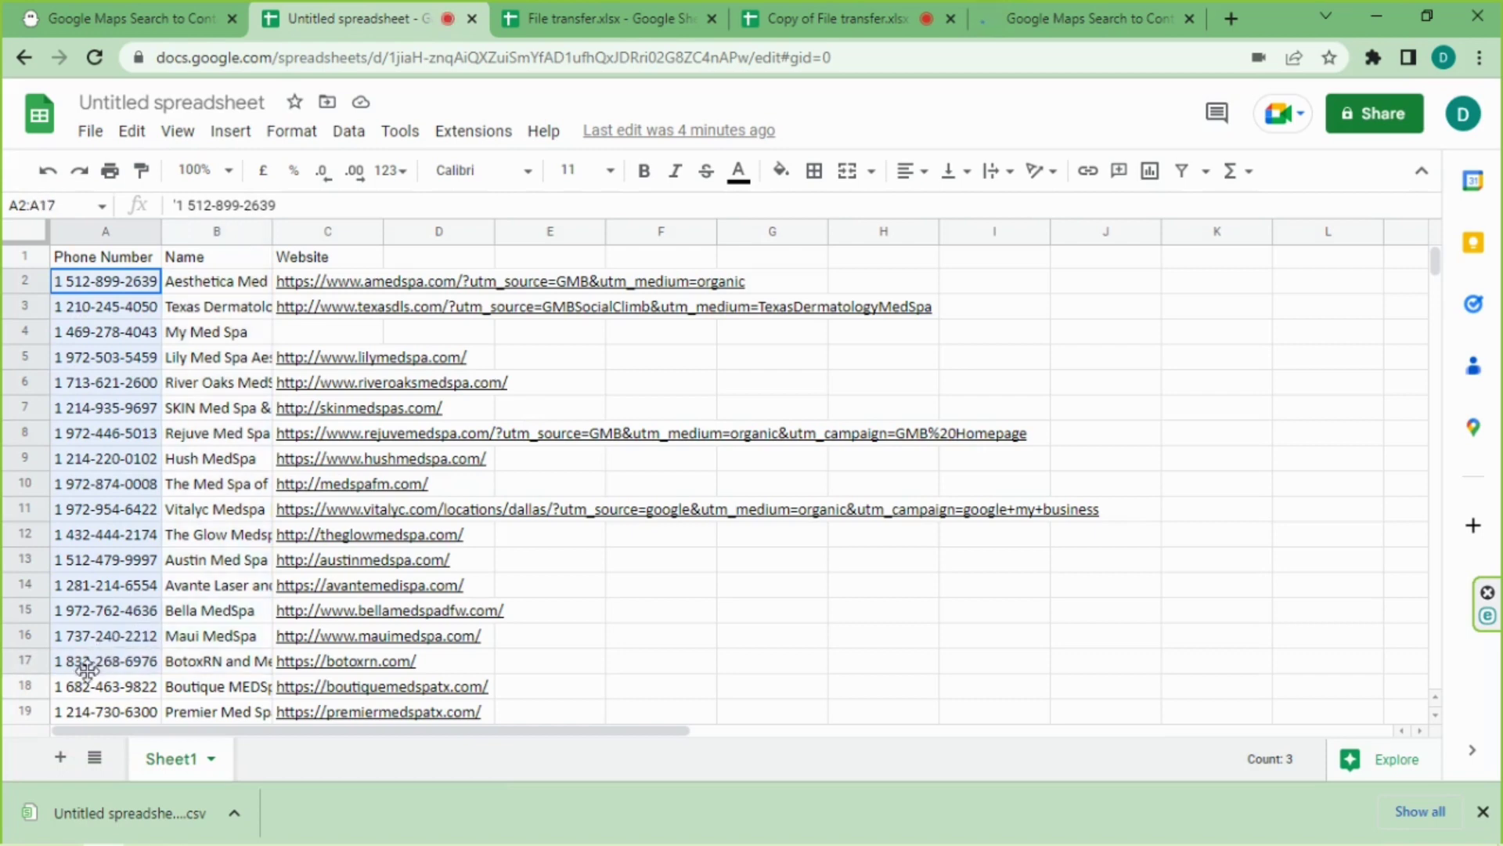
pyautogui.hotkey('shift', 'Down')
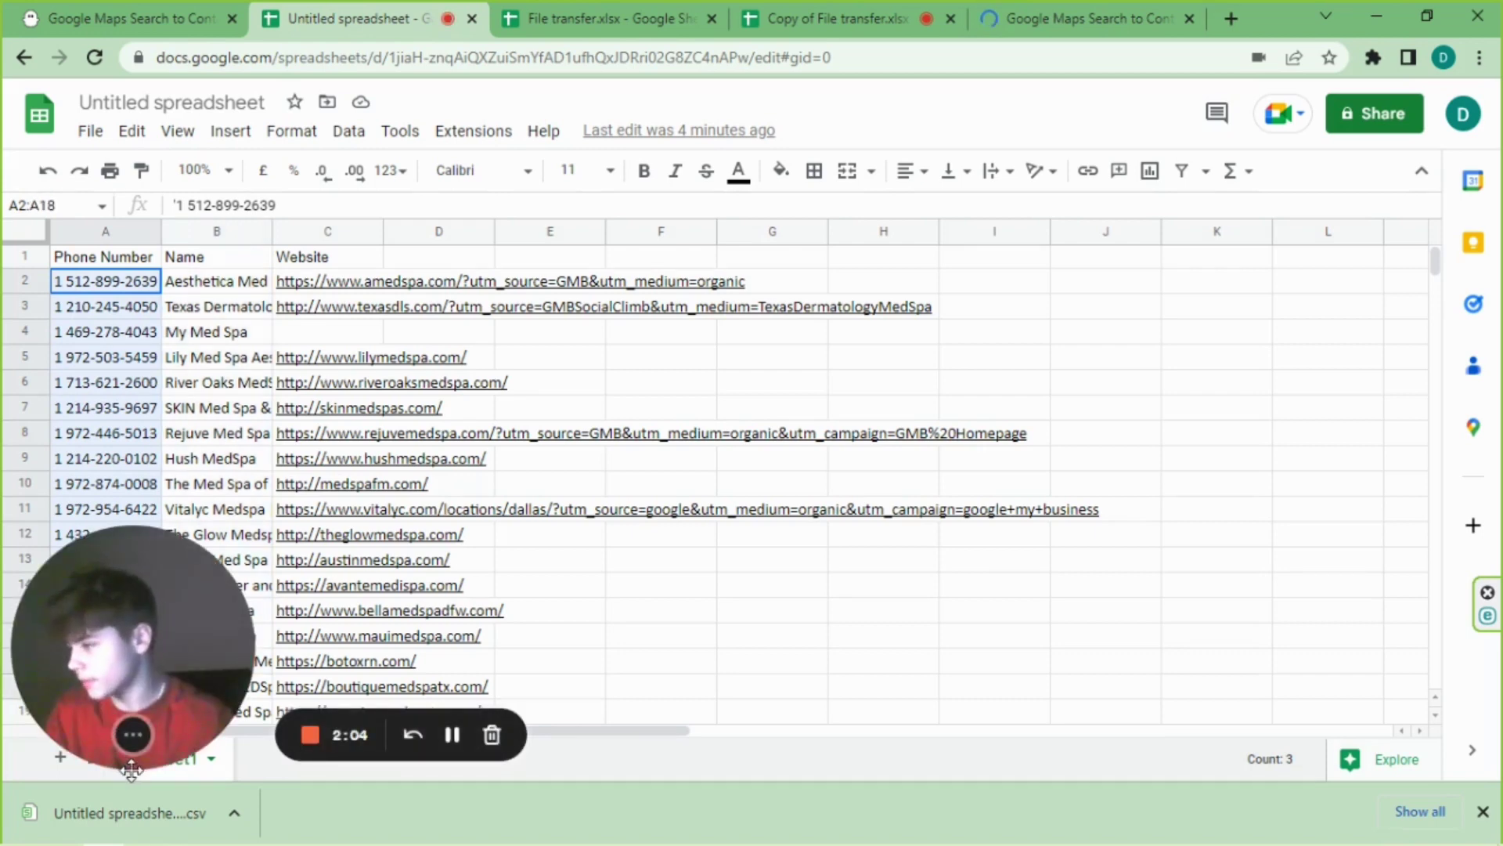
pyautogui.keyDown('shift'); pyautogui.click(249, 433); pyautogui.keyUp('shift')
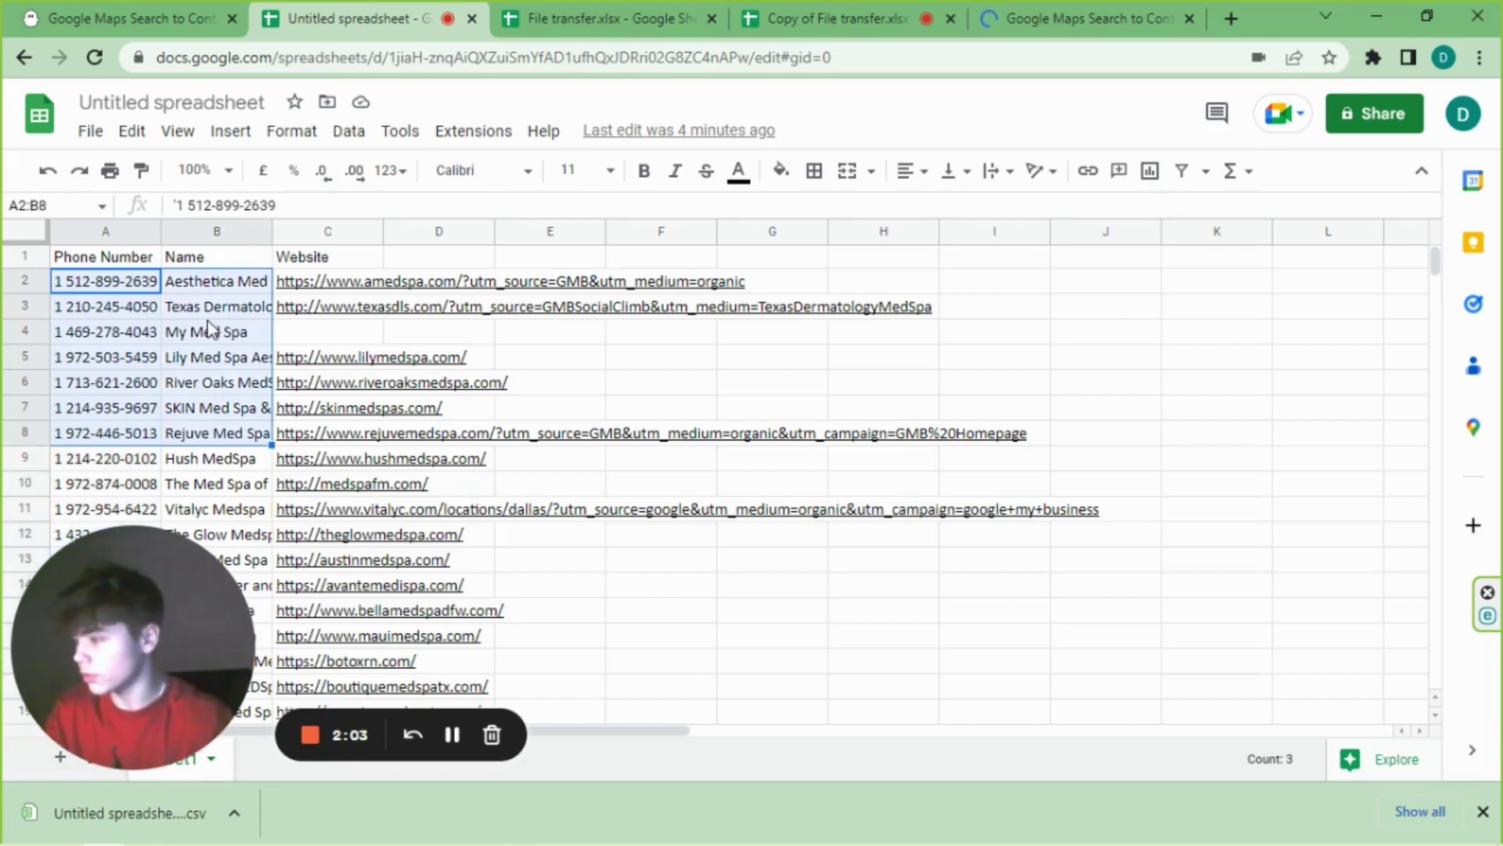
pyautogui.press('Down')
pyautogui.press('Right')
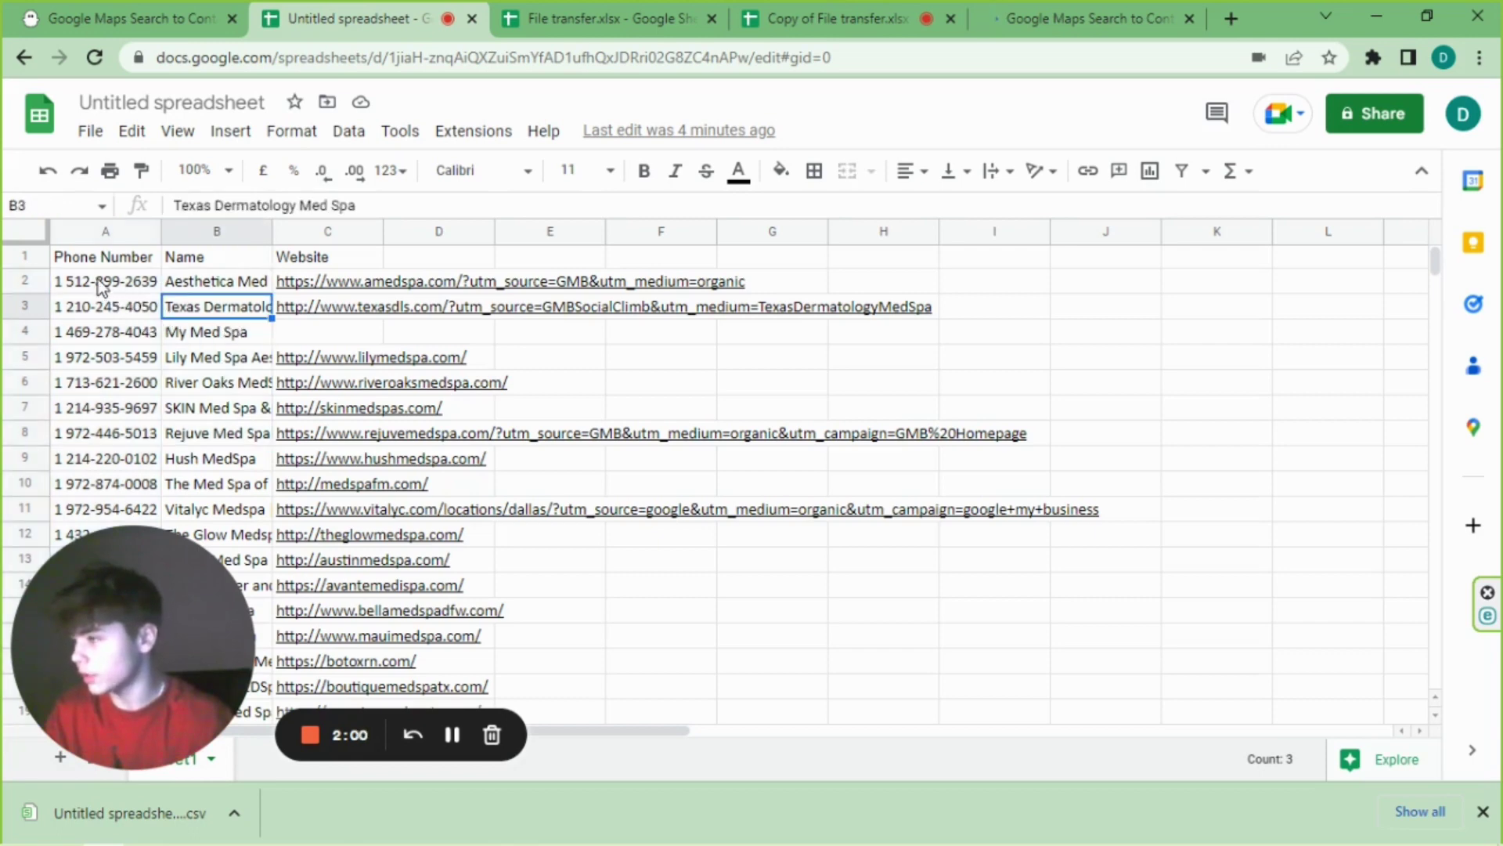
# - Copy the phone number range A2:A144 from the contact list and switch to the Copy of File transfer spreadsheet
pyautogui.moveTo(102, 288); pyautogui.dragTo(87, 487)
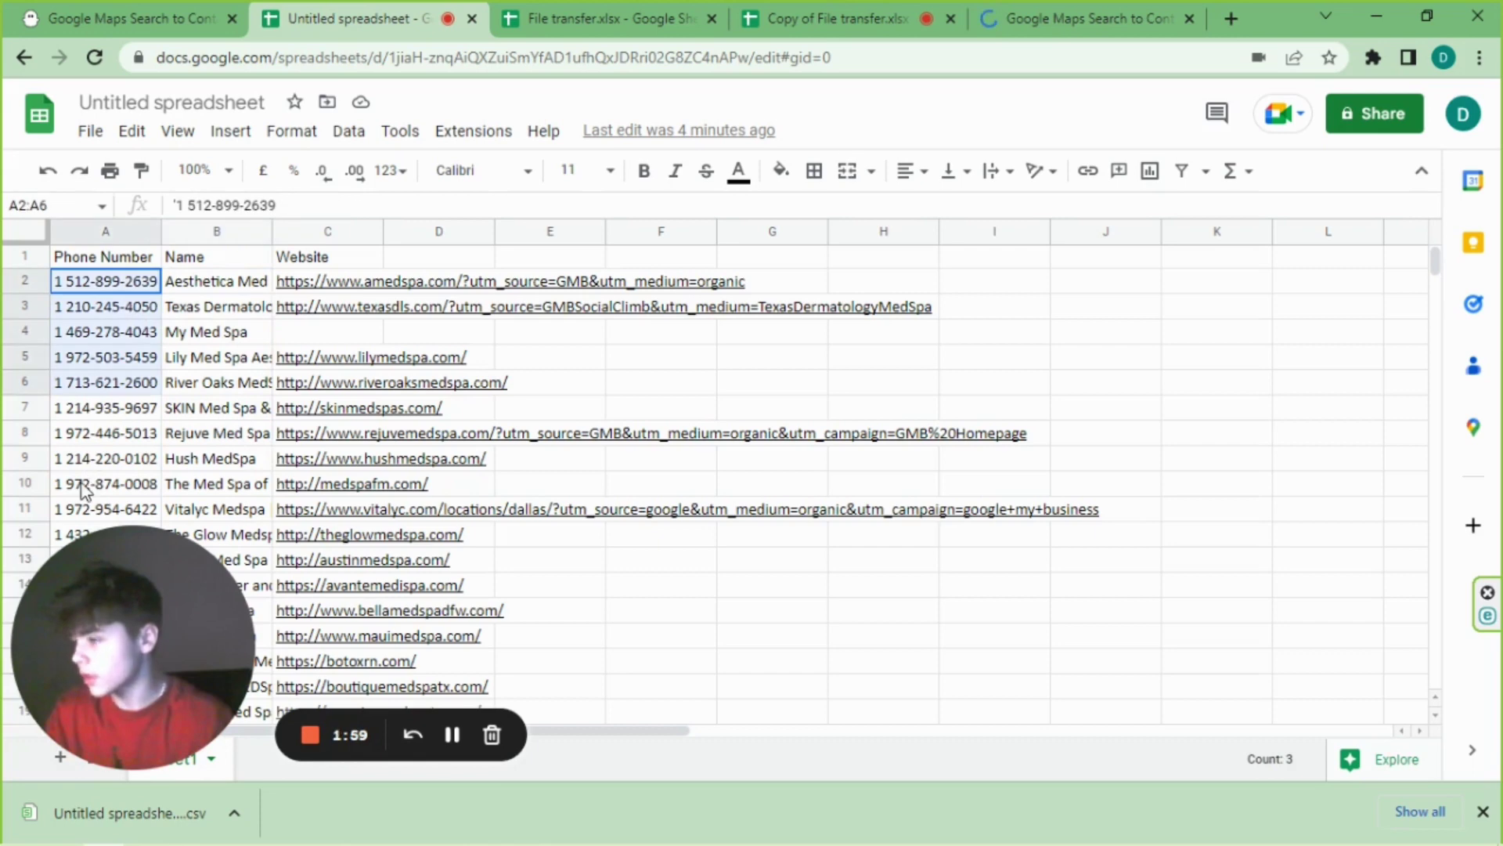
pyautogui.moveTo(56, 550); pyautogui.dragTo(59, 584)
pyautogui.scroll(-1, 69, 465)
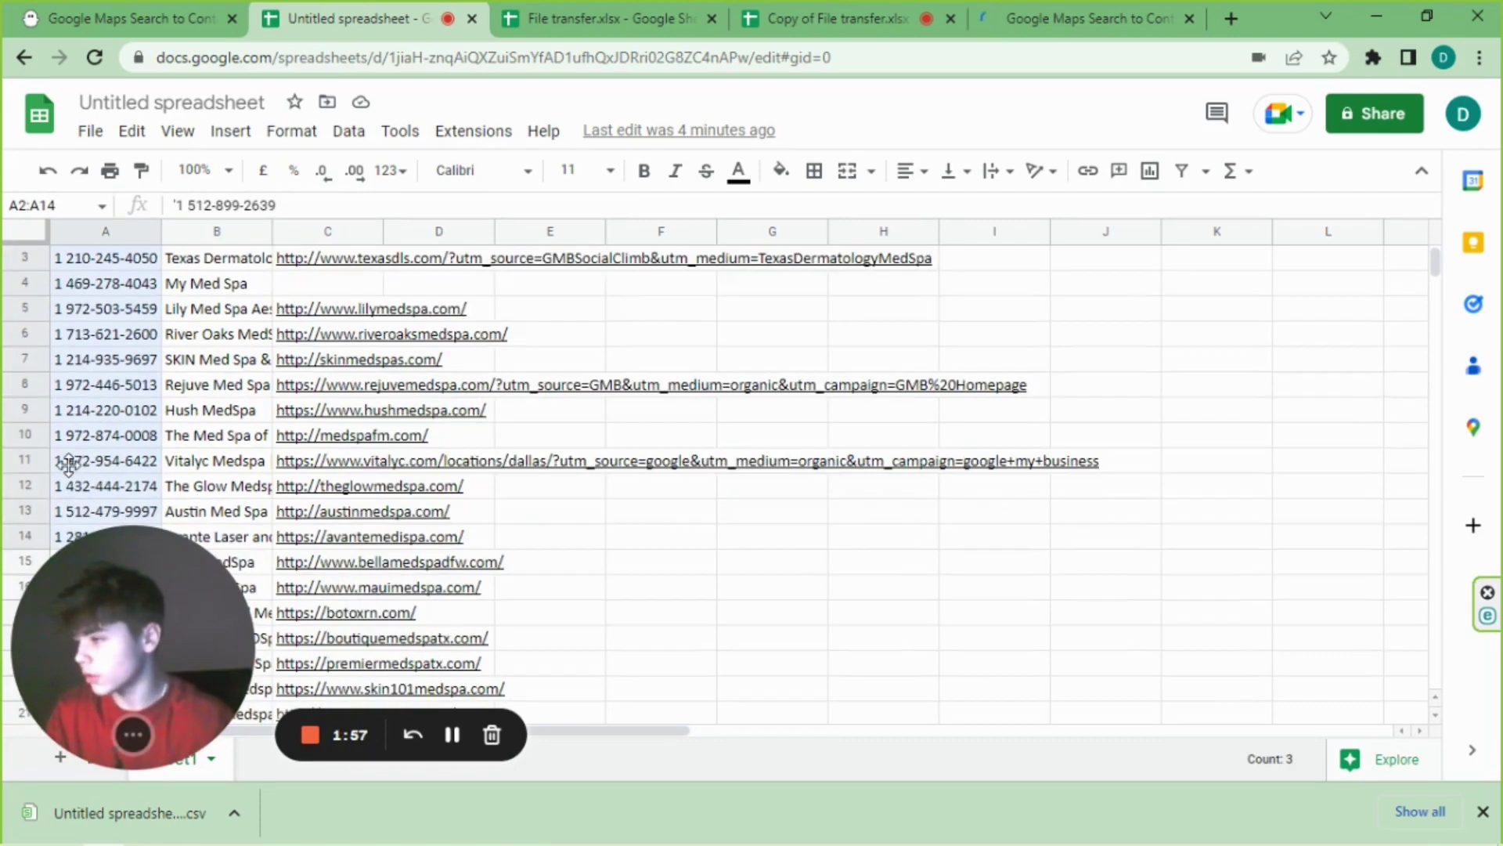
pyautogui.scroll(-1, 88, 484)
pyautogui.moveTo(87, 477)
pyautogui.mouseDown()
pyautogui.moveTo(56, 496)
pyautogui.moveTo(86, 484)
pyautogui.moveTo(88, 372)
pyautogui.moveTo(118, 469)
pyautogui.moveTo(94, 508)
pyautogui.moveTo(94, 488)
pyautogui.mouseUp()
pyautogui.scroll(-1, 86, 487)
pyautogui.scroll(-5, 87, 484)
pyautogui.scroll(-15, 87, 484)
pyautogui.scroll(-12, 78, 483)
pyautogui.scroll(-4, 76, 485)
pyautogui.scroll(-20, 78, 482)
pyautogui.scroll(20, 81, 387)
pyautogui.scroll(15, 81, 387)
pyautogui.scroll(12, 82, 387)
pyautogui.scroll(8, 81, 387)
pyautogui.scroll(3, 86, 374)
pyautogui.scroll(1, 94, 373)
pyautogui.scroll(3, 97, 374)
pyautogui.scroll(8, 101, 374)
pyautogui.scroll(1, 100, 374)
pyautogui.scroll(3, 108, 433)
pyautogui.scroll(-2, 118, 470)
pyautogui.scroll(-1, 92, 505)
pyautogui.scroll(-2, 91, 485)
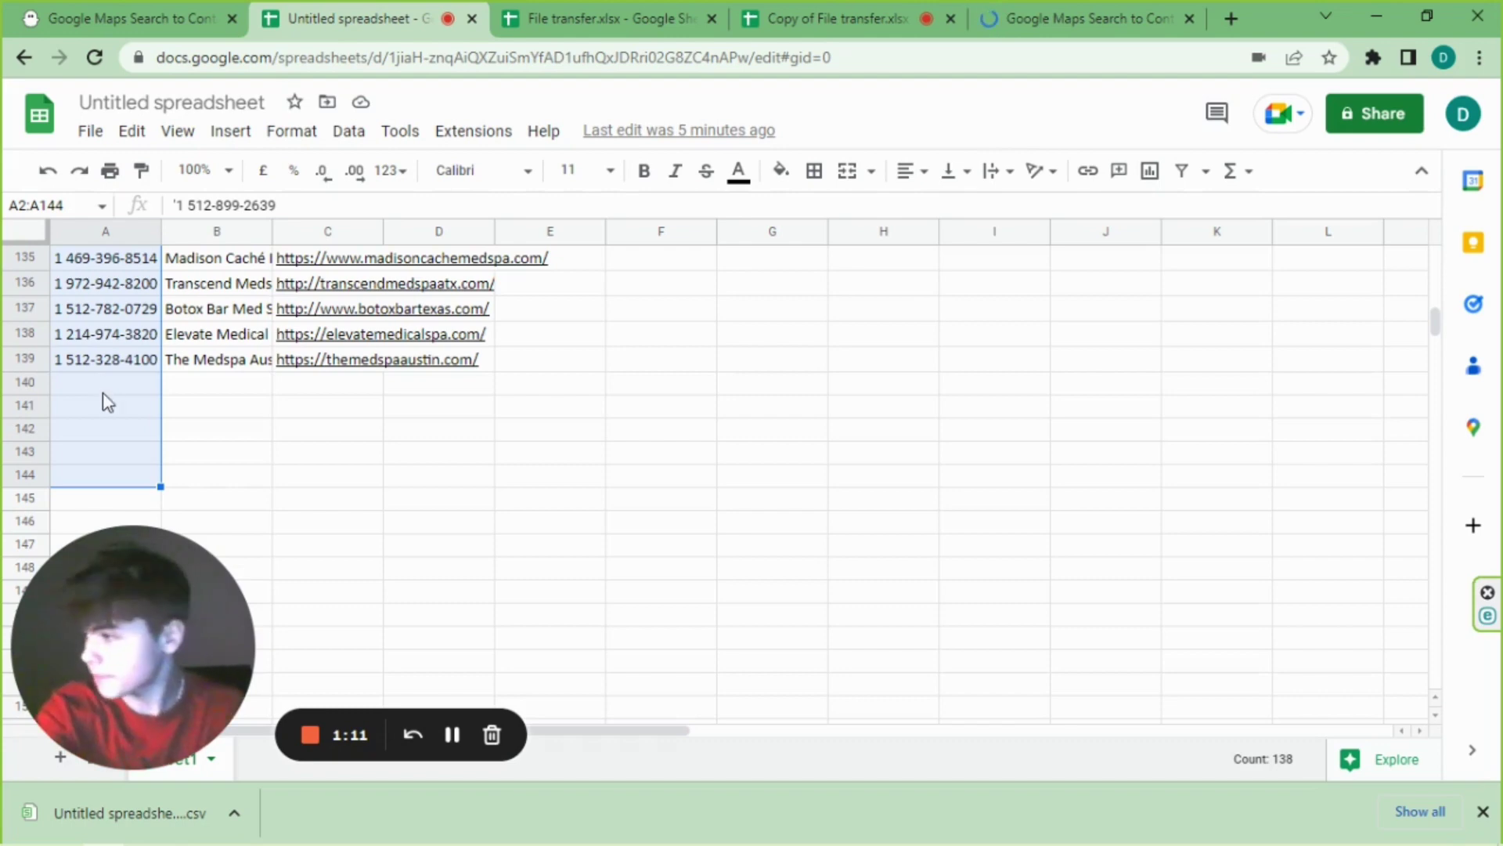
pyautogui.hotkey('ctrl', 'c')
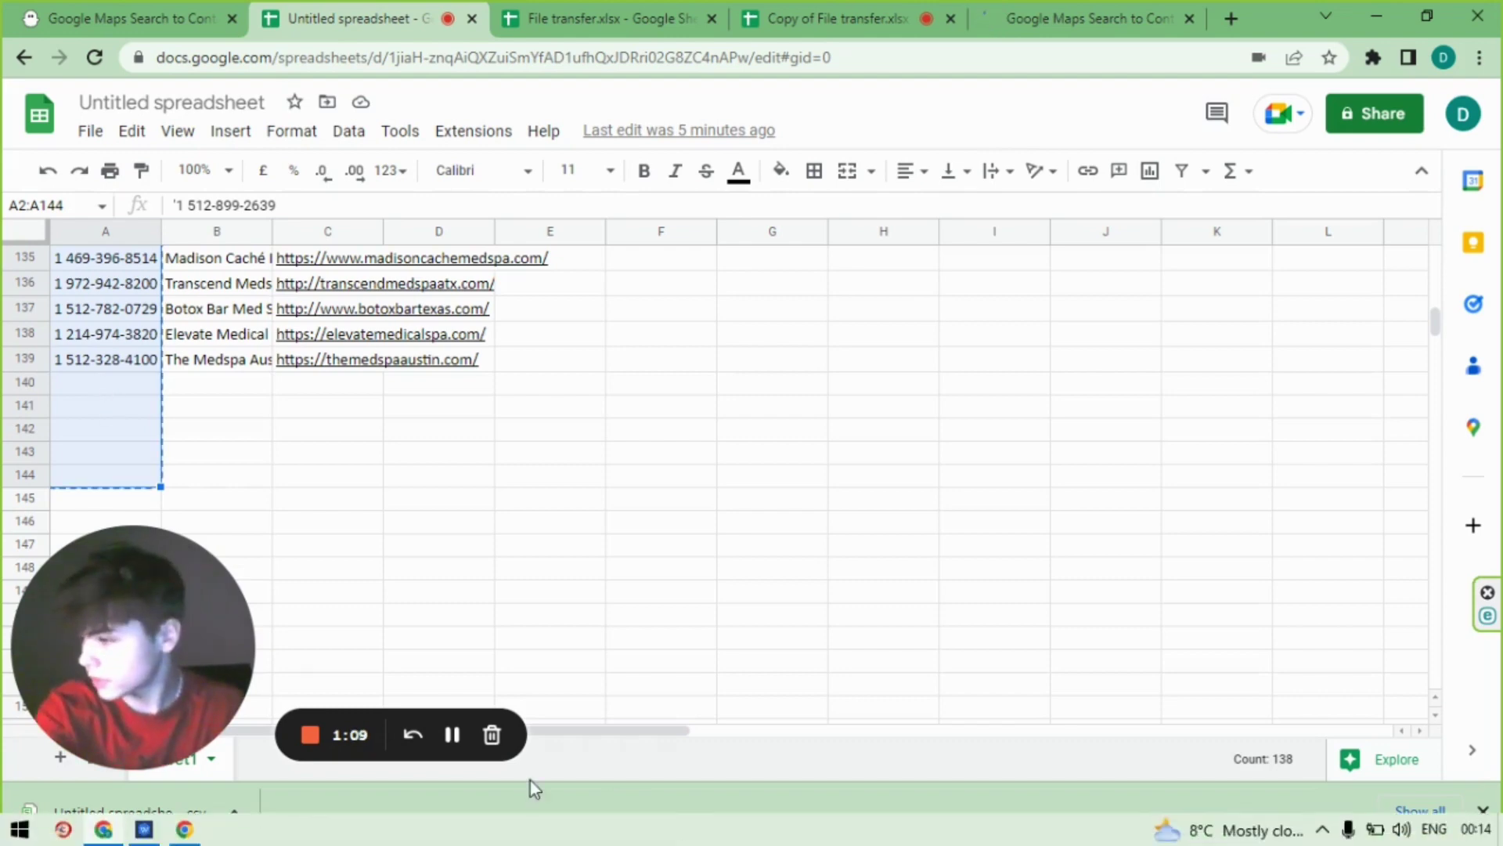
pyautogui.click(792, 17)
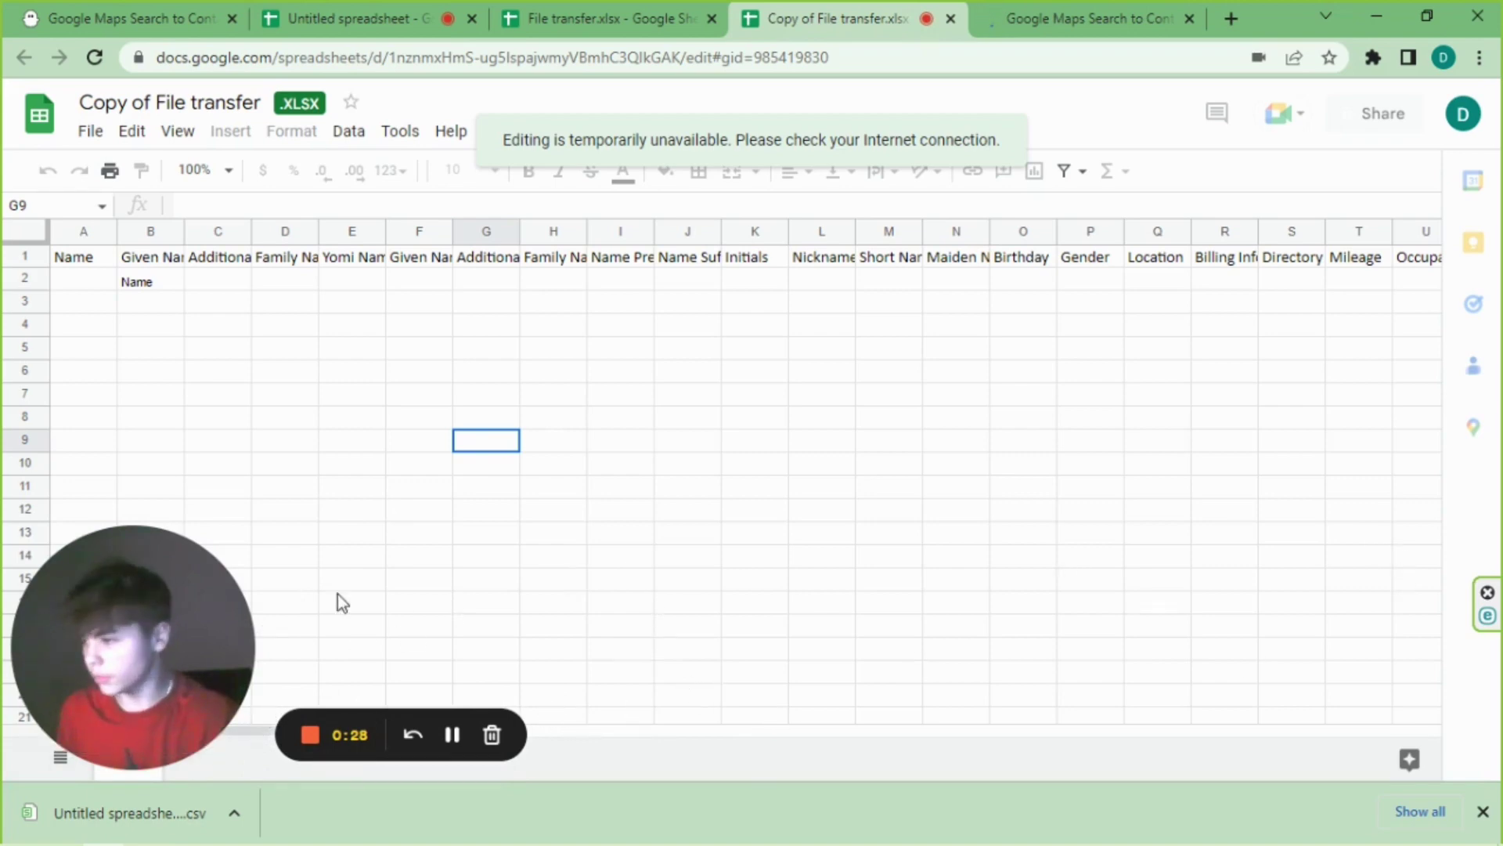
pyautogui.click(452, 736)
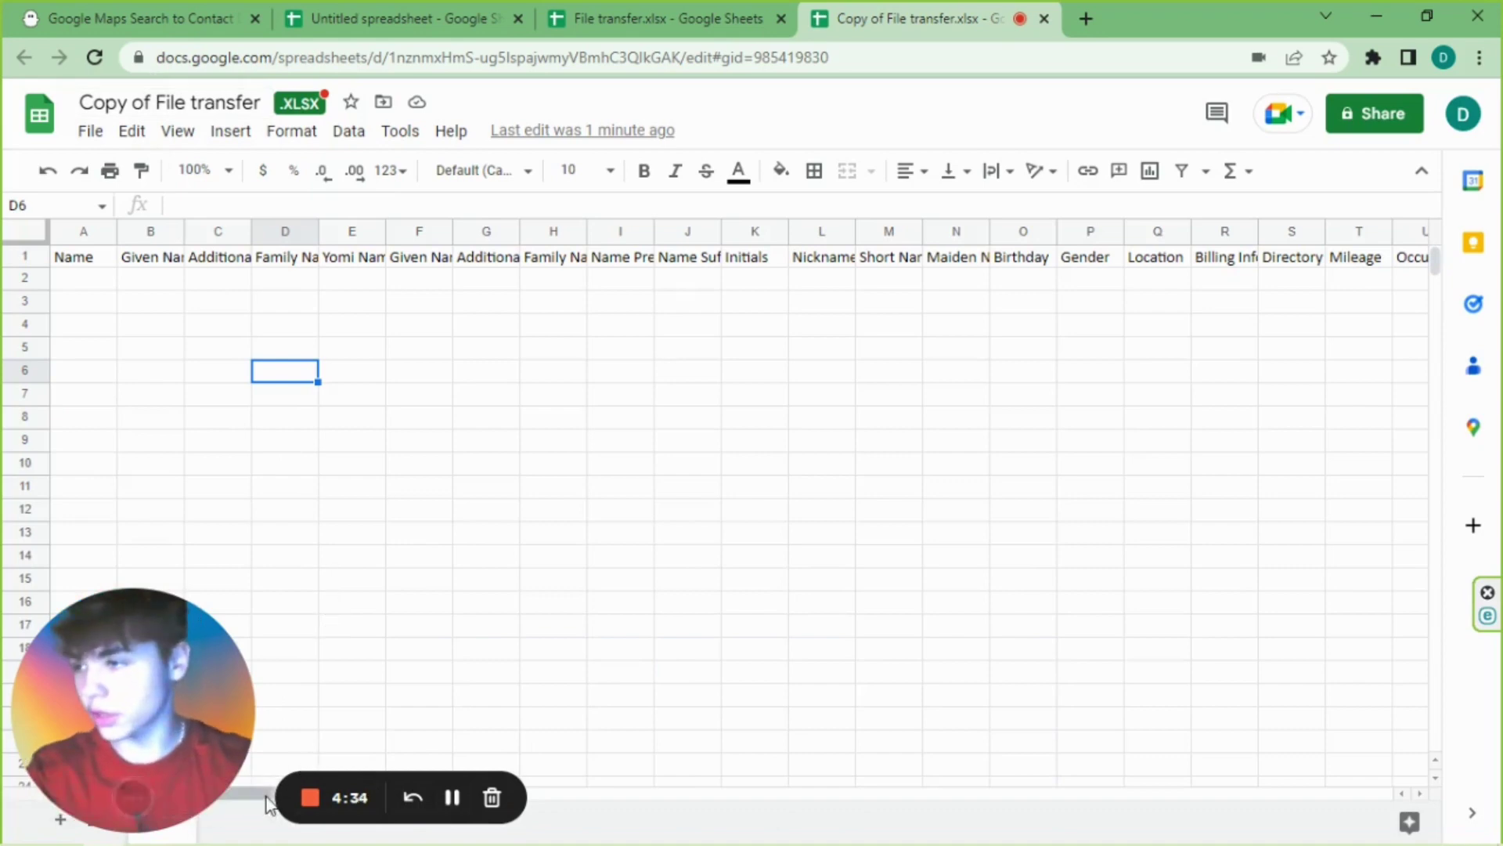
# - Examine the full headers of the two Phone 1 columns, AH and AI, in the template copy
pyautogui.moveTo(290, 799); pyautogui.dragTo(704, 797)
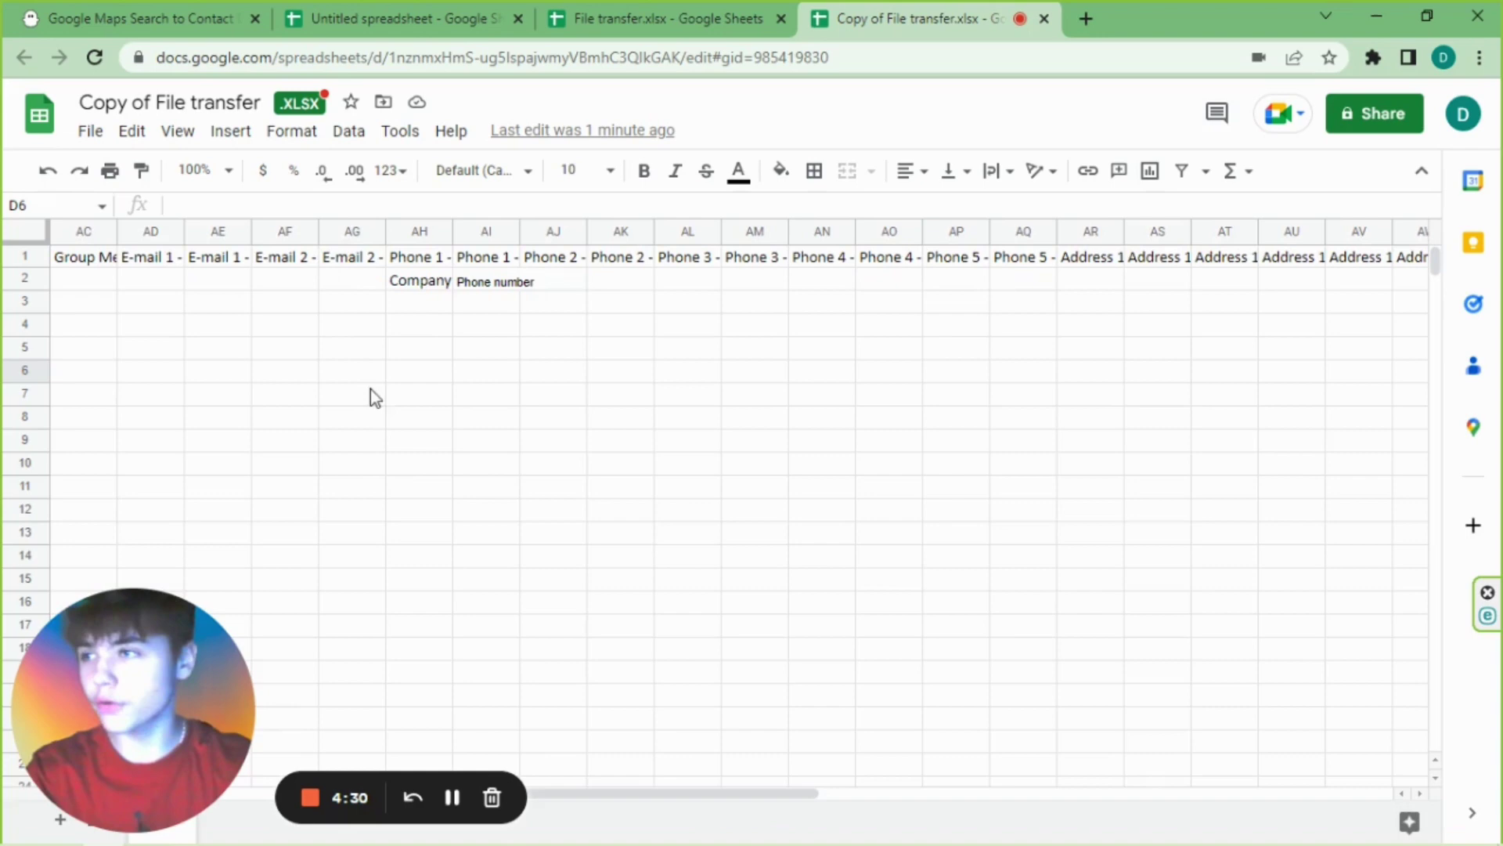
pyautogui.doubleClick(439, 257)
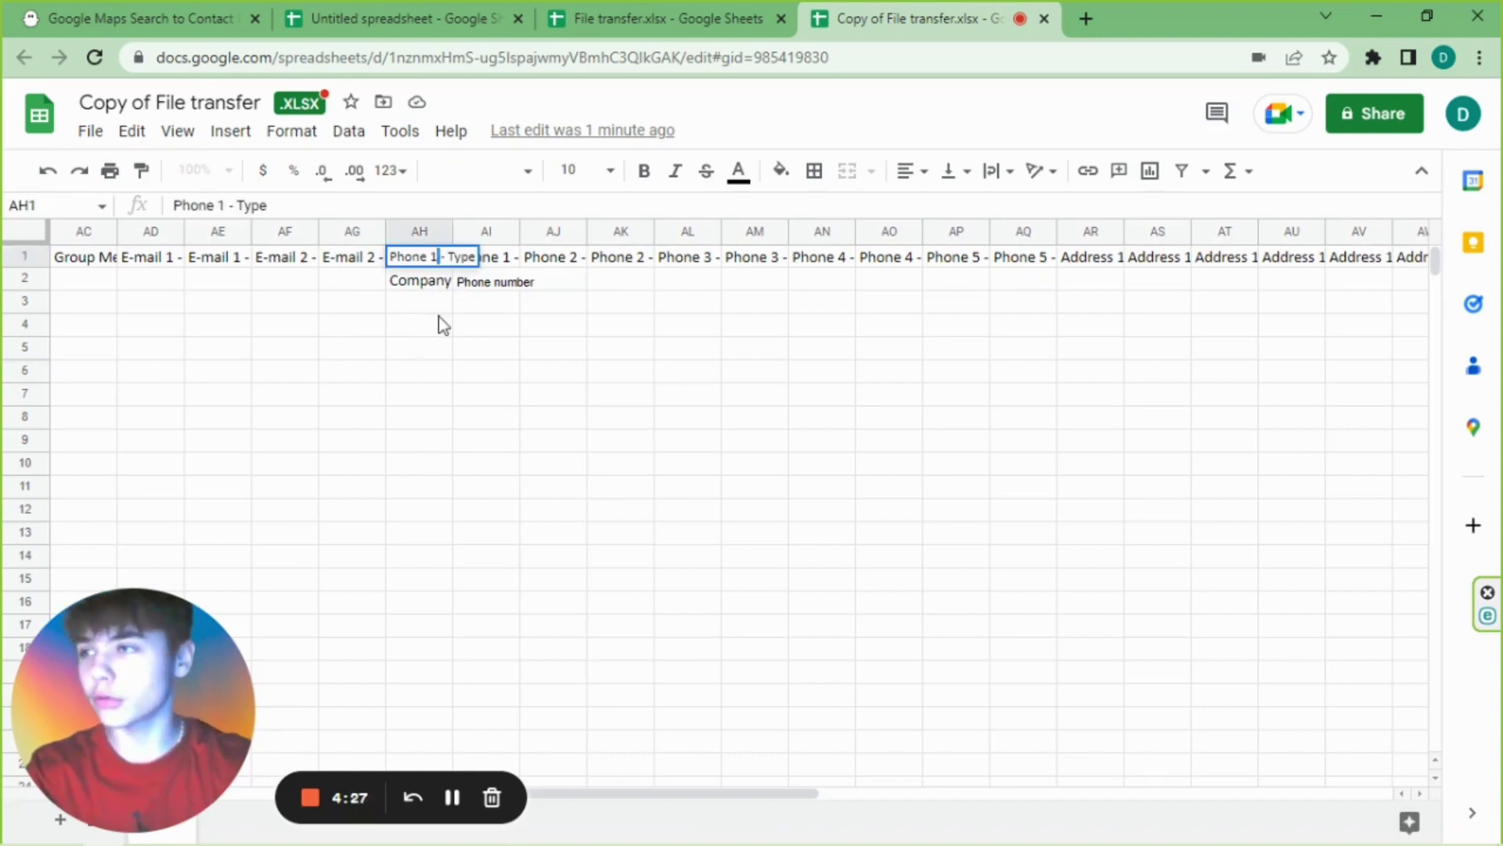
pyautogui.press('Escape')
pyautogui.press('Down')
pyautogui.press('Down')
pyautogui.press('Down')
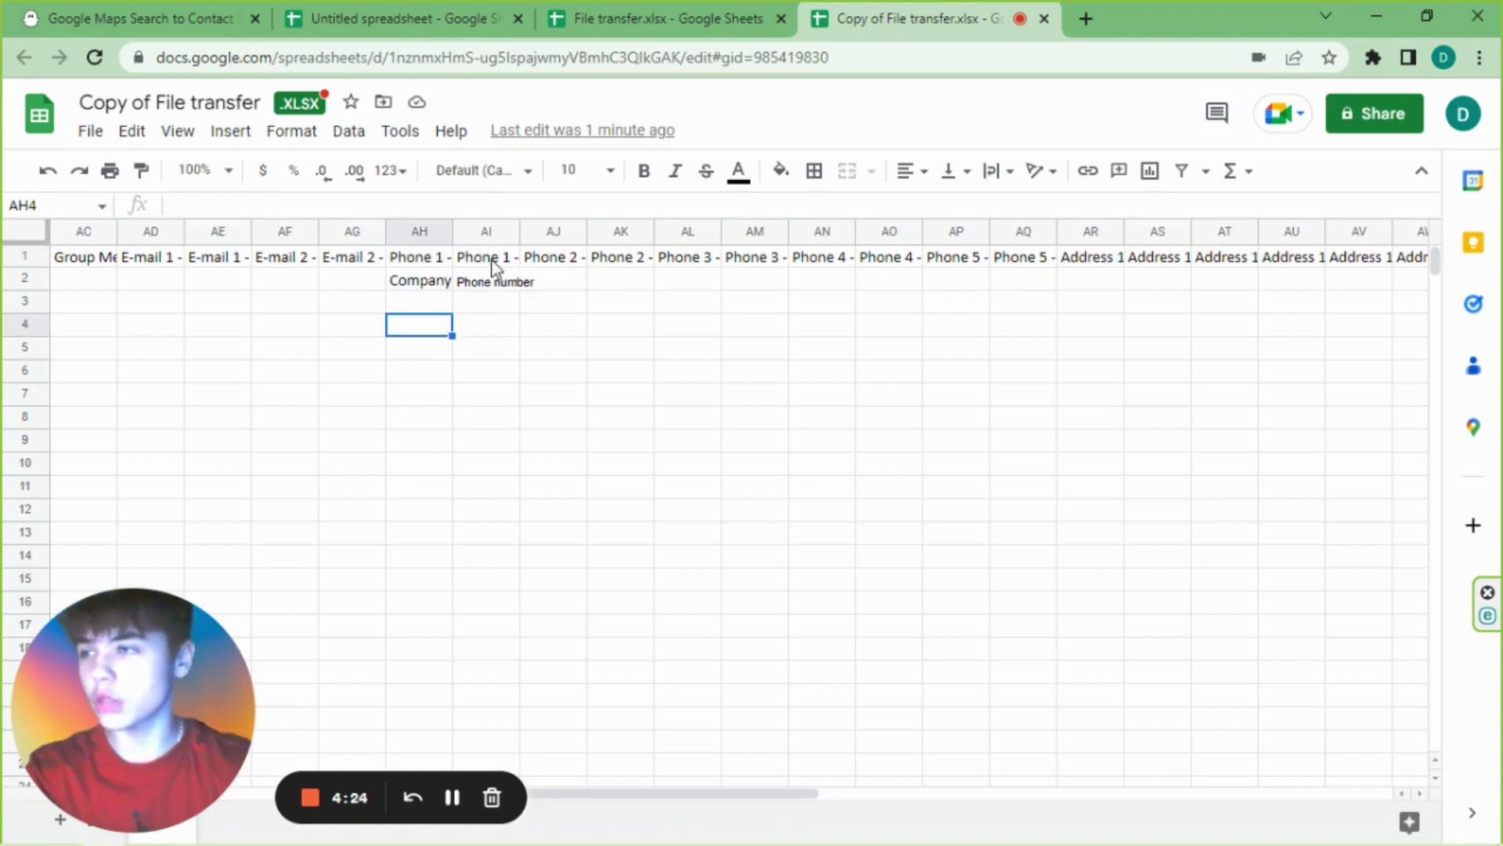
pyautogui.tripleClick(493, 260)
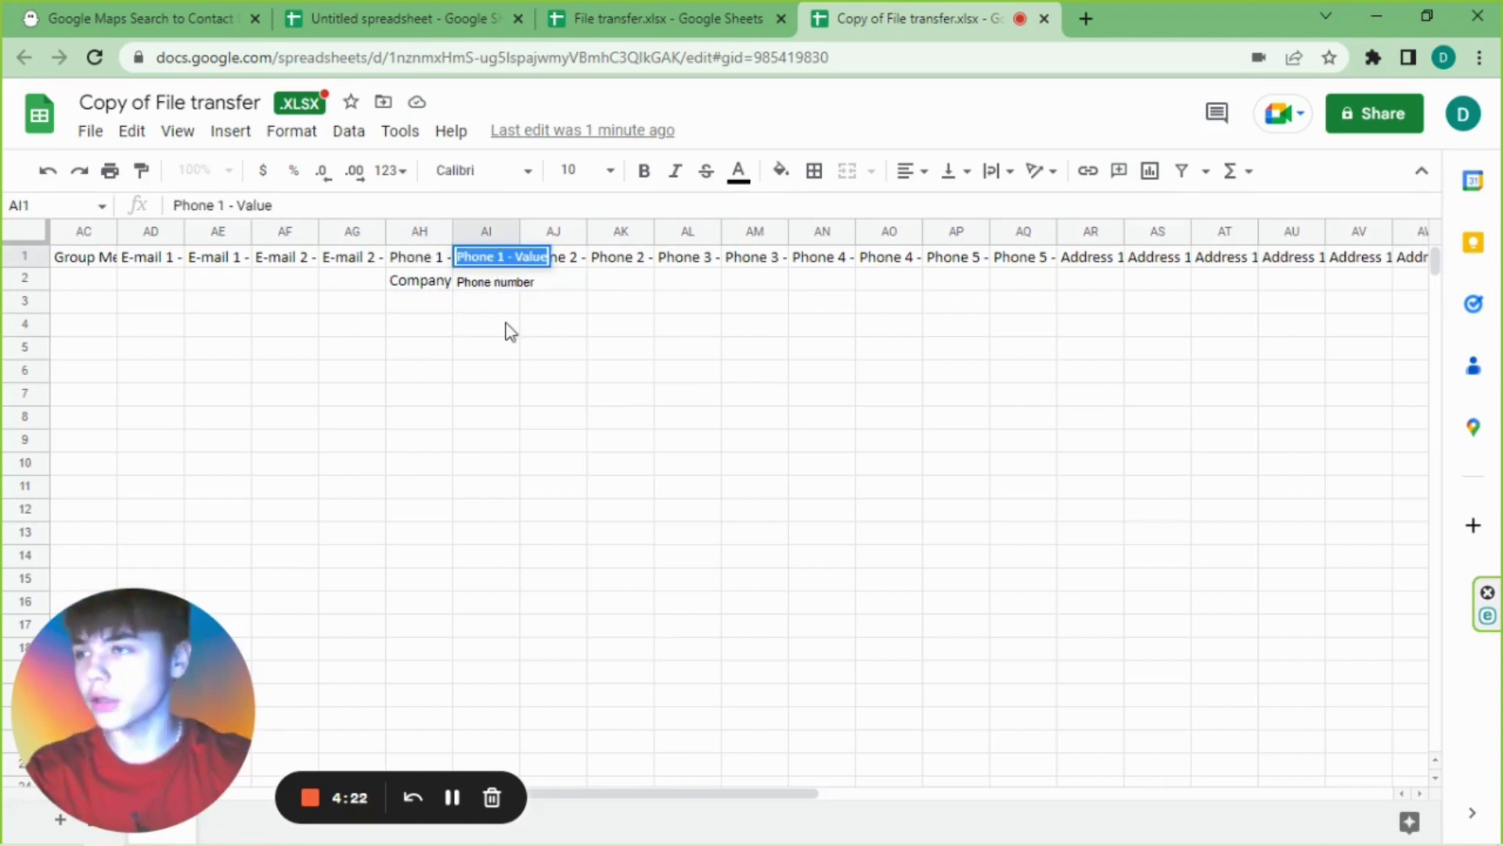
pyautogui.press('Escape')
pyautogui.press('Down')
pyautogui.press('Down')
pyautogui.press('Down')
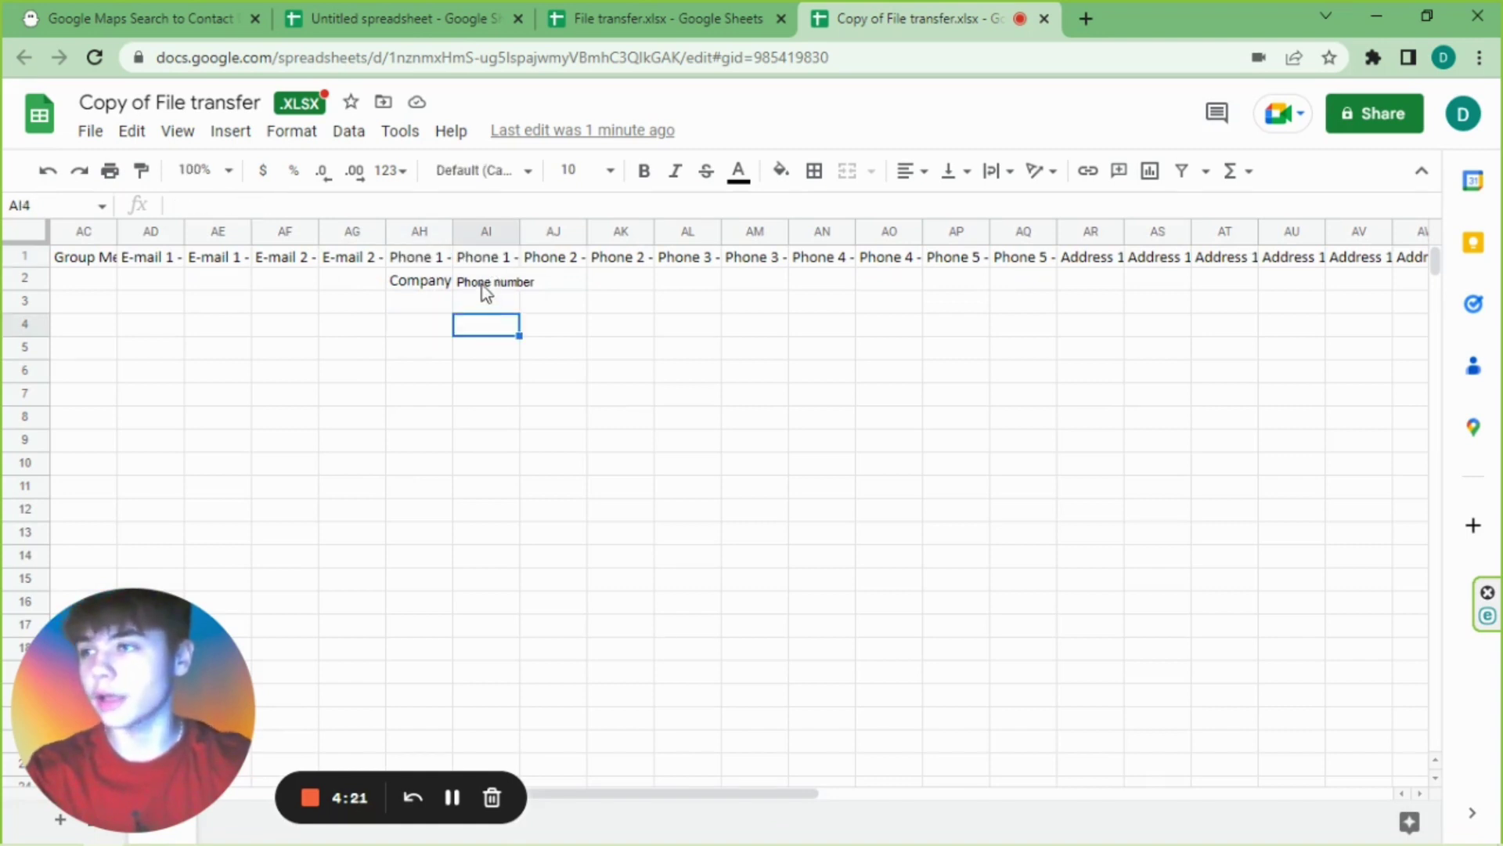
# - Clear the "Phone number" placeholder from cell AI2 in the Phone 1 - Value column
pyautogui.click(484, 285)
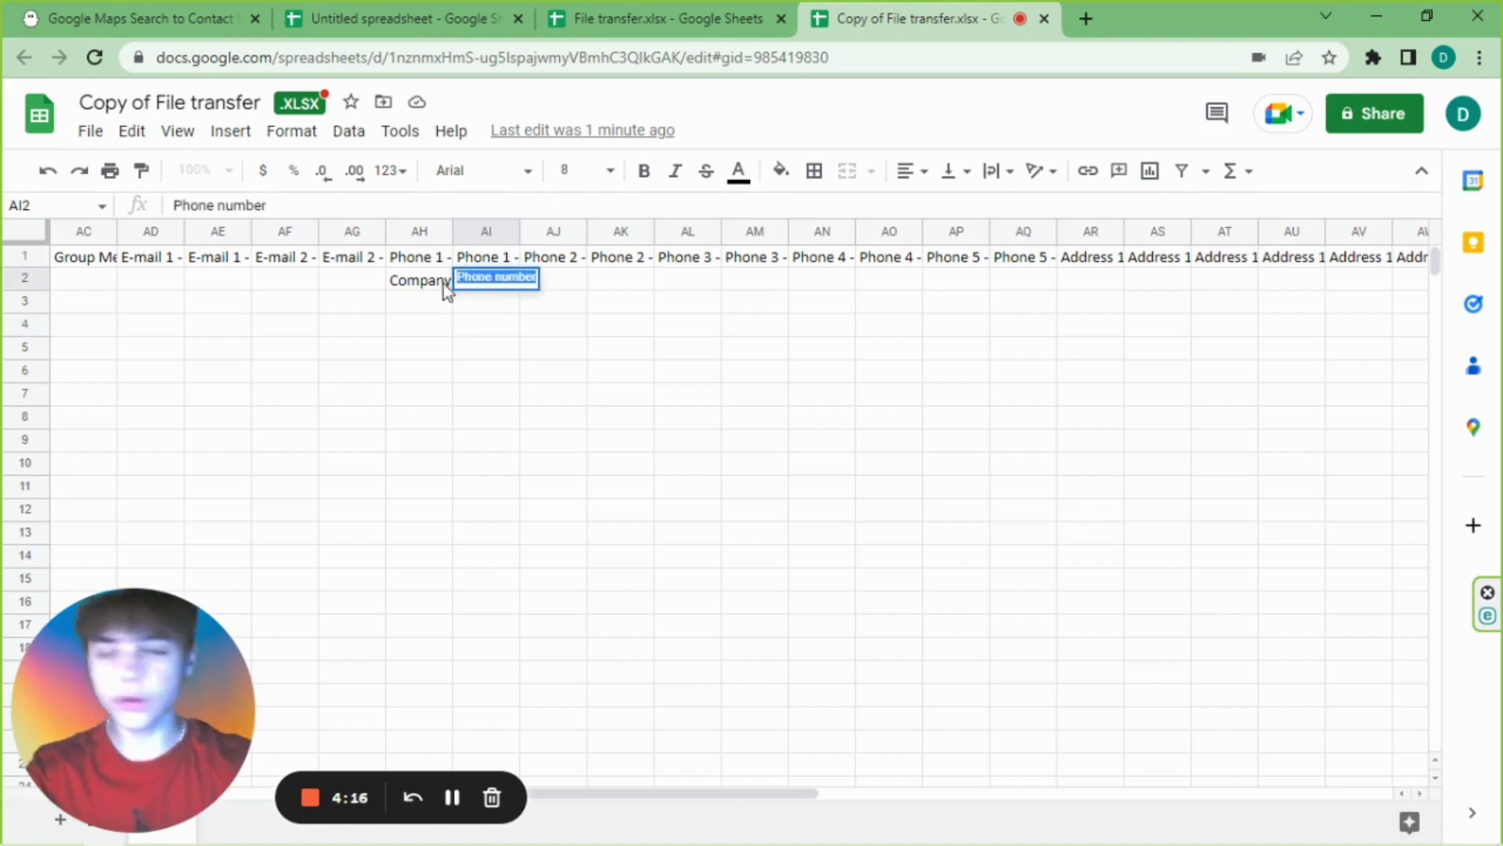
pyautogui.press('BackSpace')
pyautogui.press('Down')
pyautogui.press('Down')
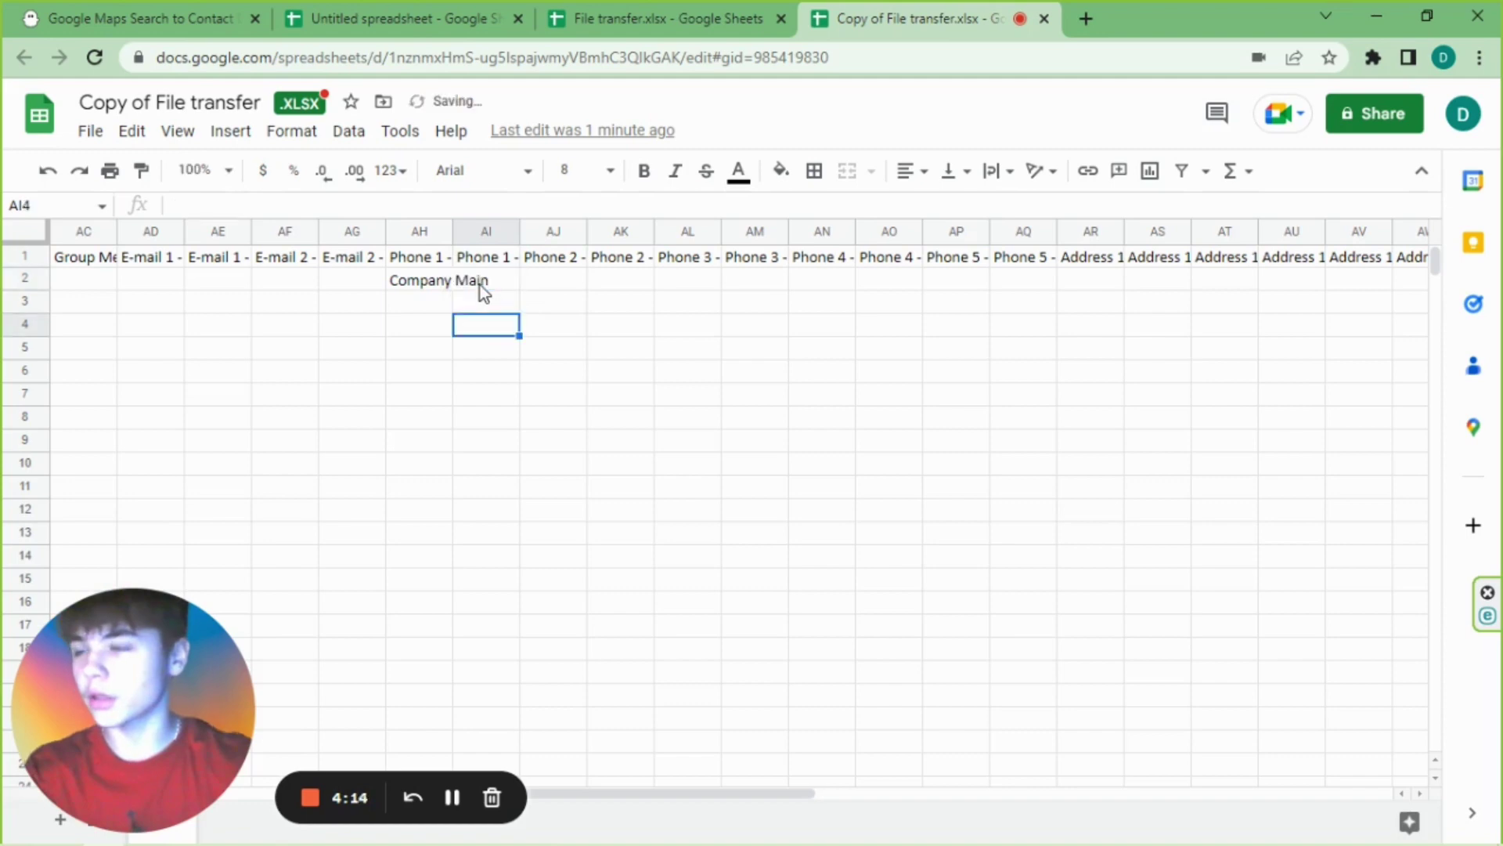
pyautogui.click(479, 285)
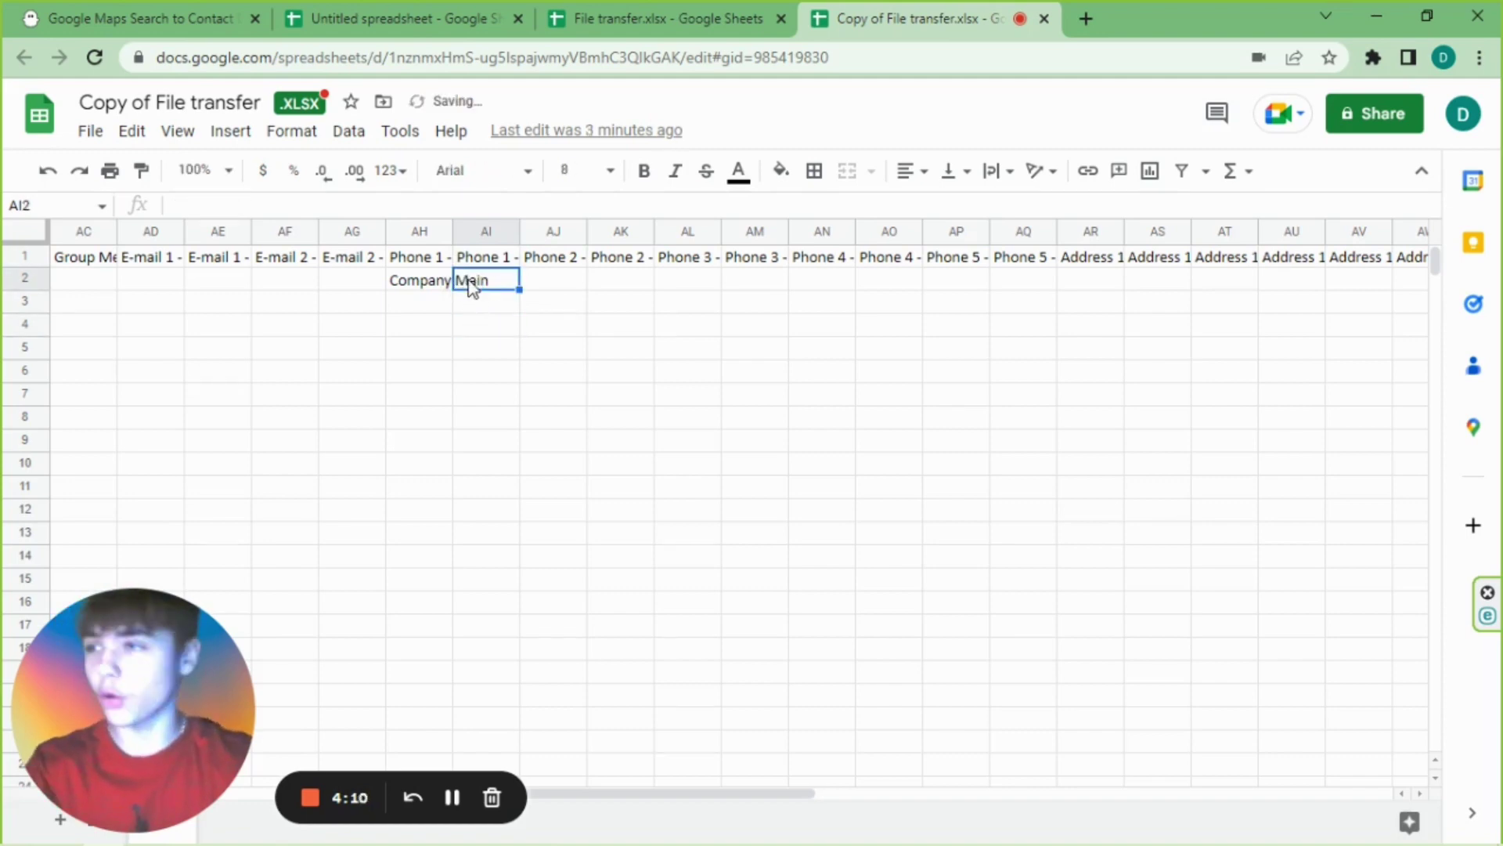
pyautogui.hotkey('ctrl', 'v')
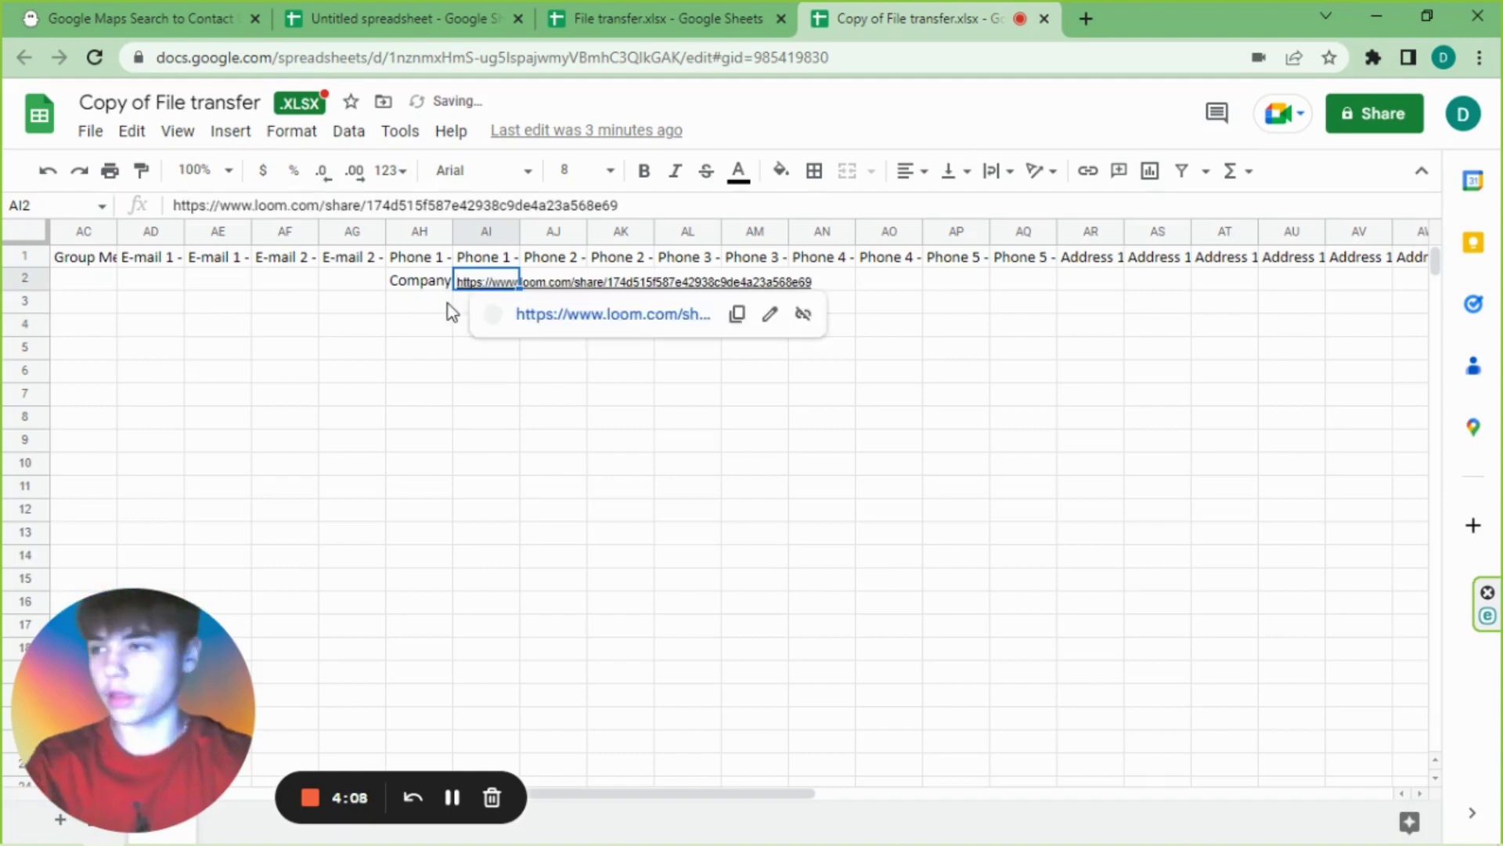
pyautogui.click(445, 364)
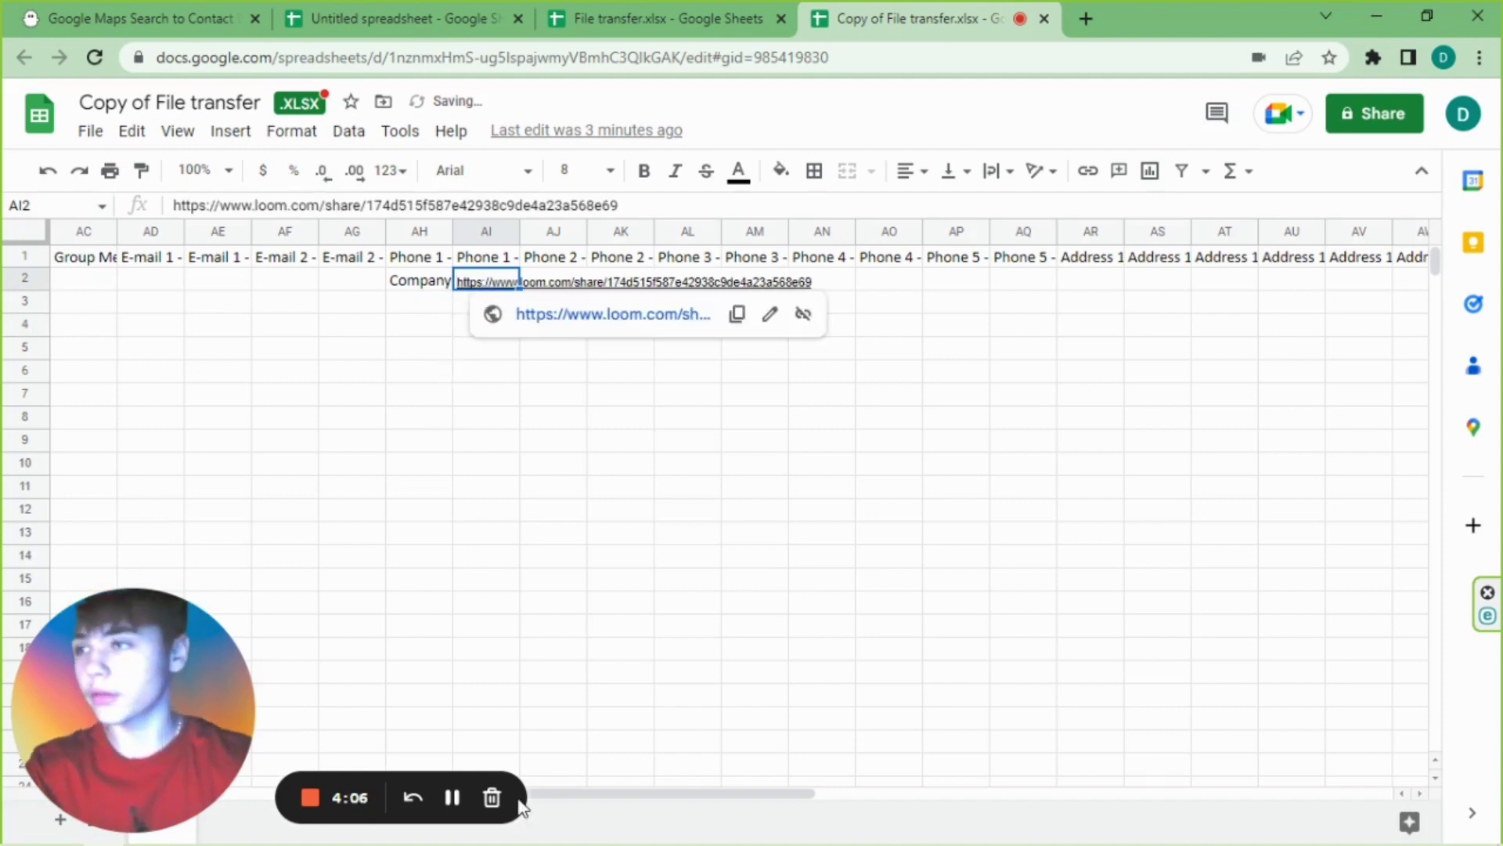
pyautogui.click(453, 799)
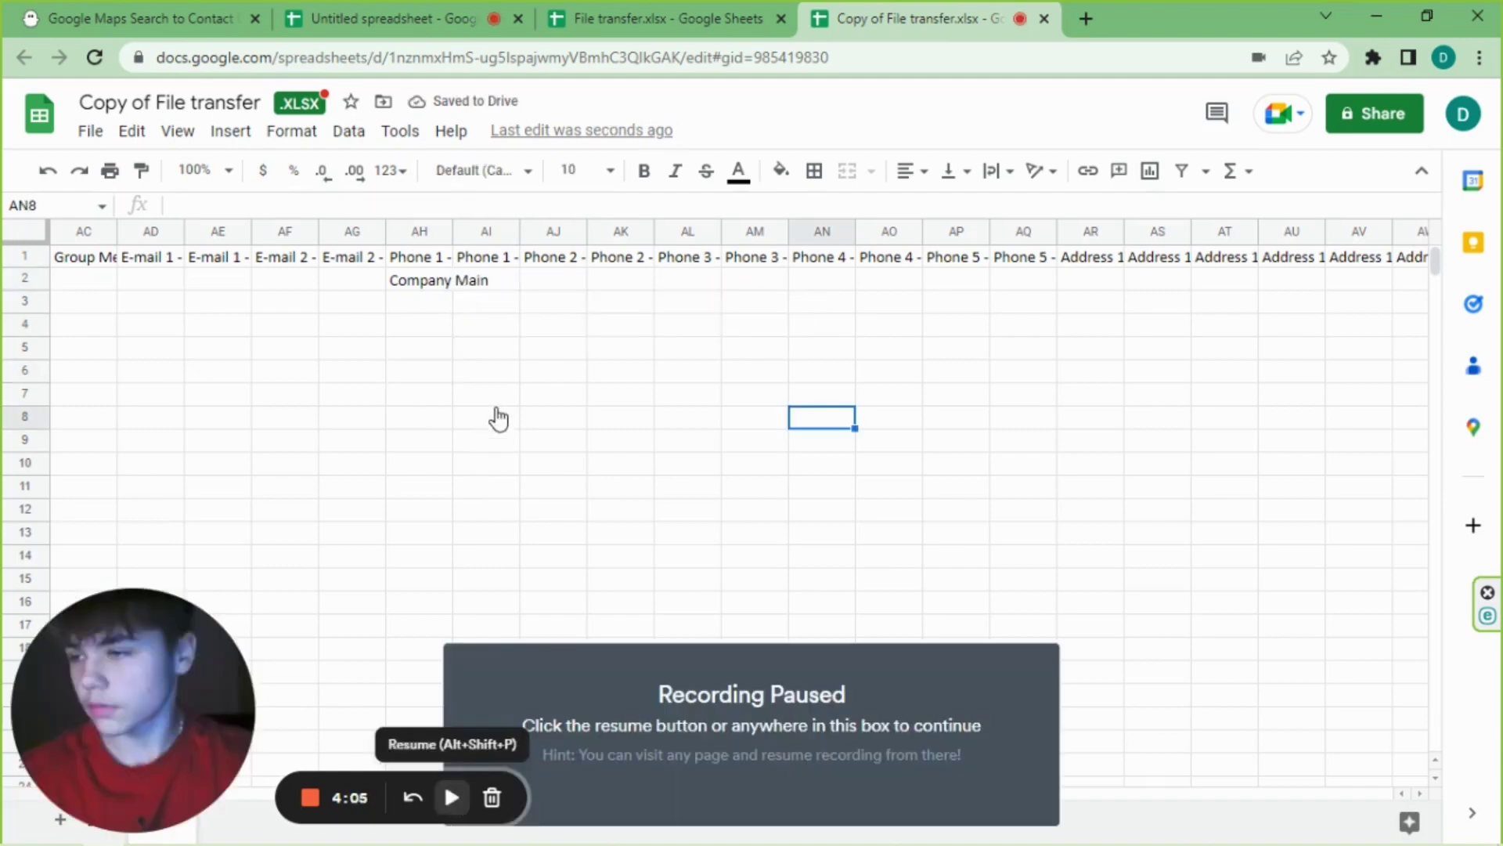
pyautogui.click(452, 797)
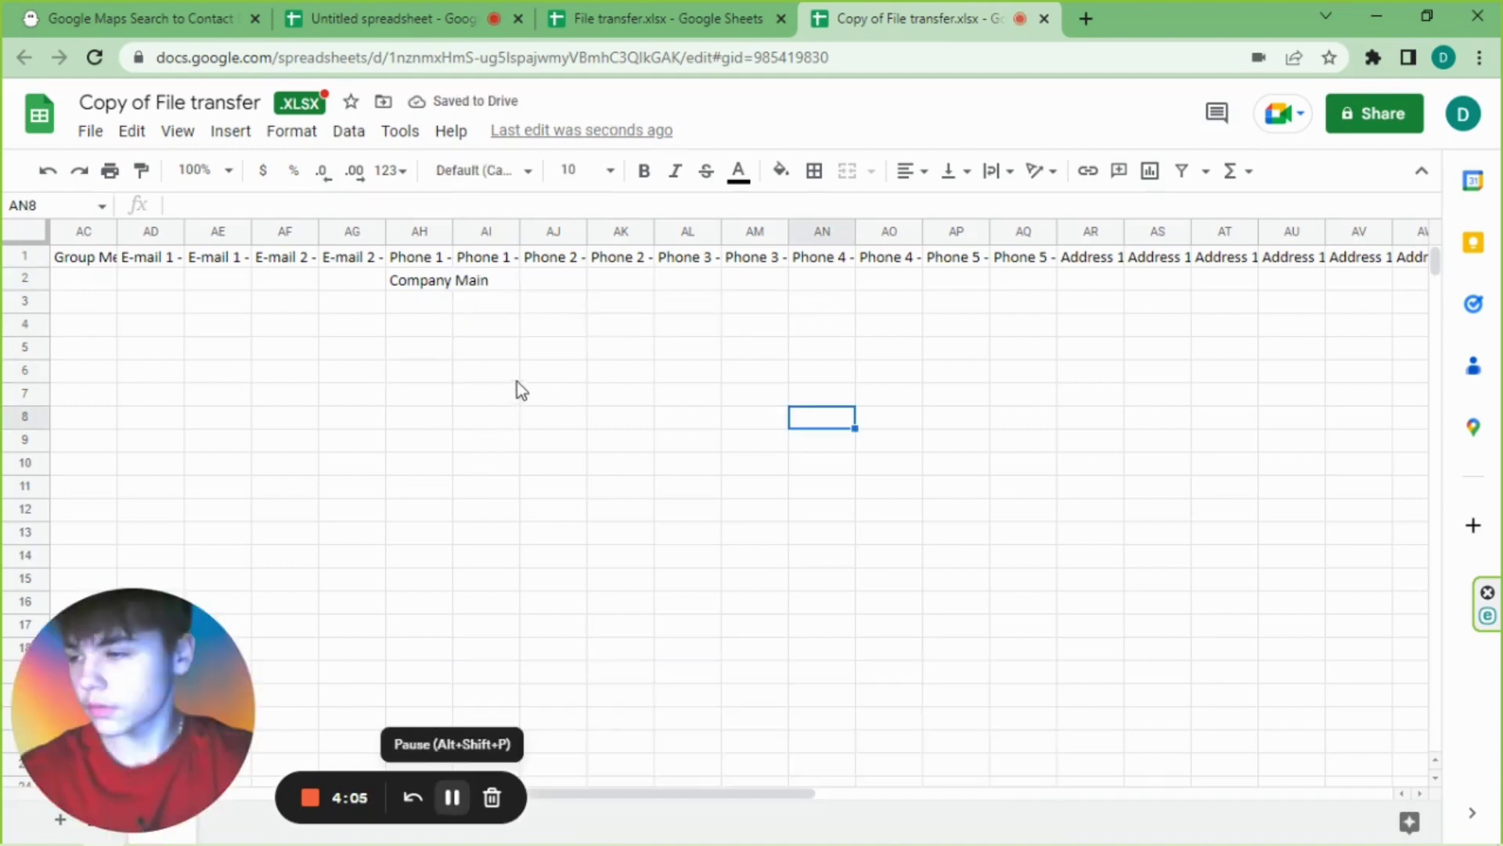
# - Paste the copied phone numbers into the Phone 1 - Value column starting at cell AI2
pyautogui.click(485, 283)
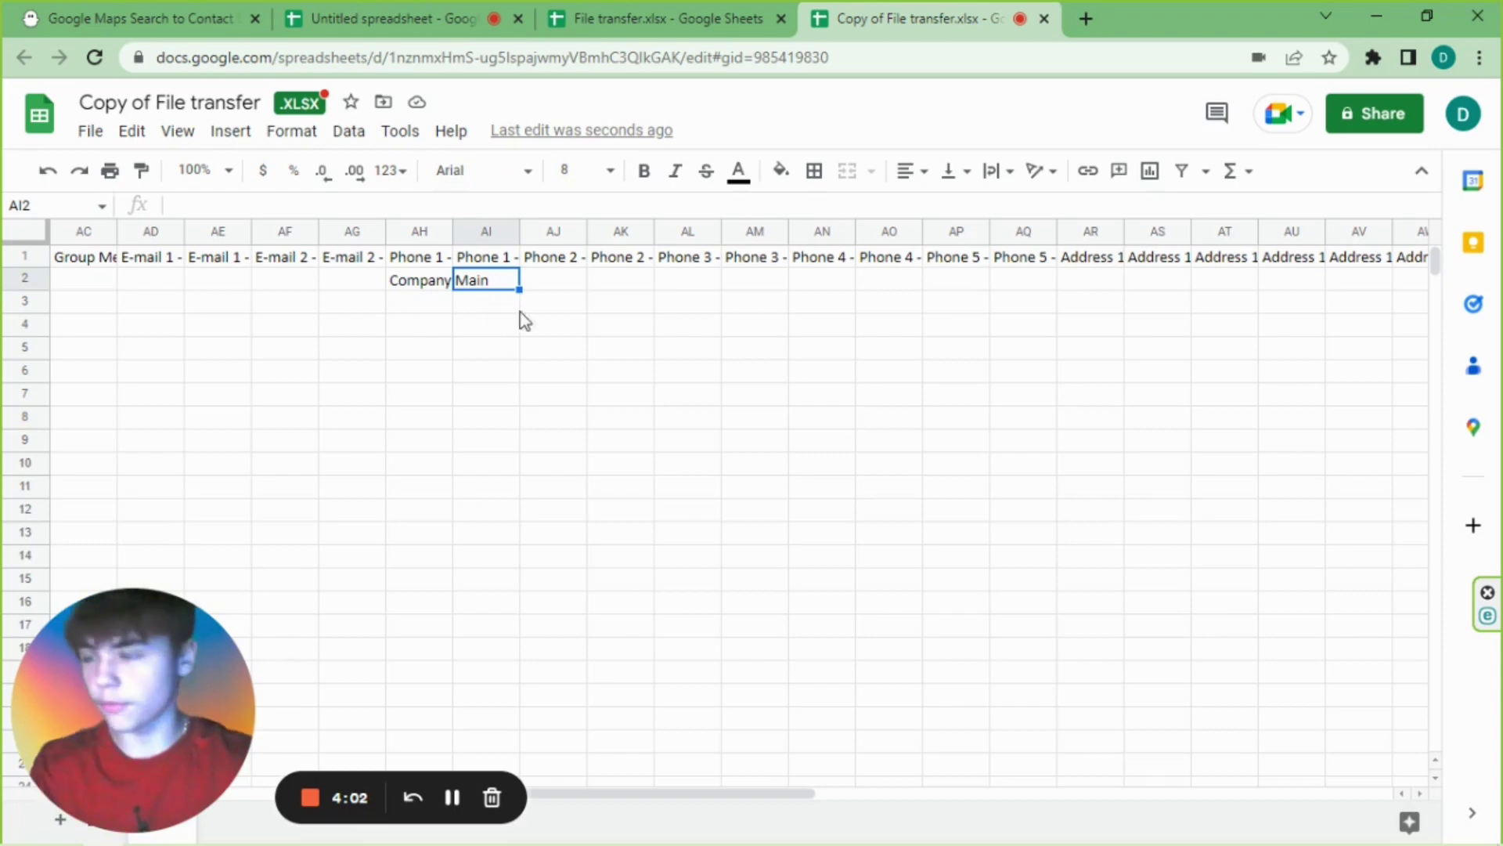
pyautogui.hotkey('ctrl', 'v')
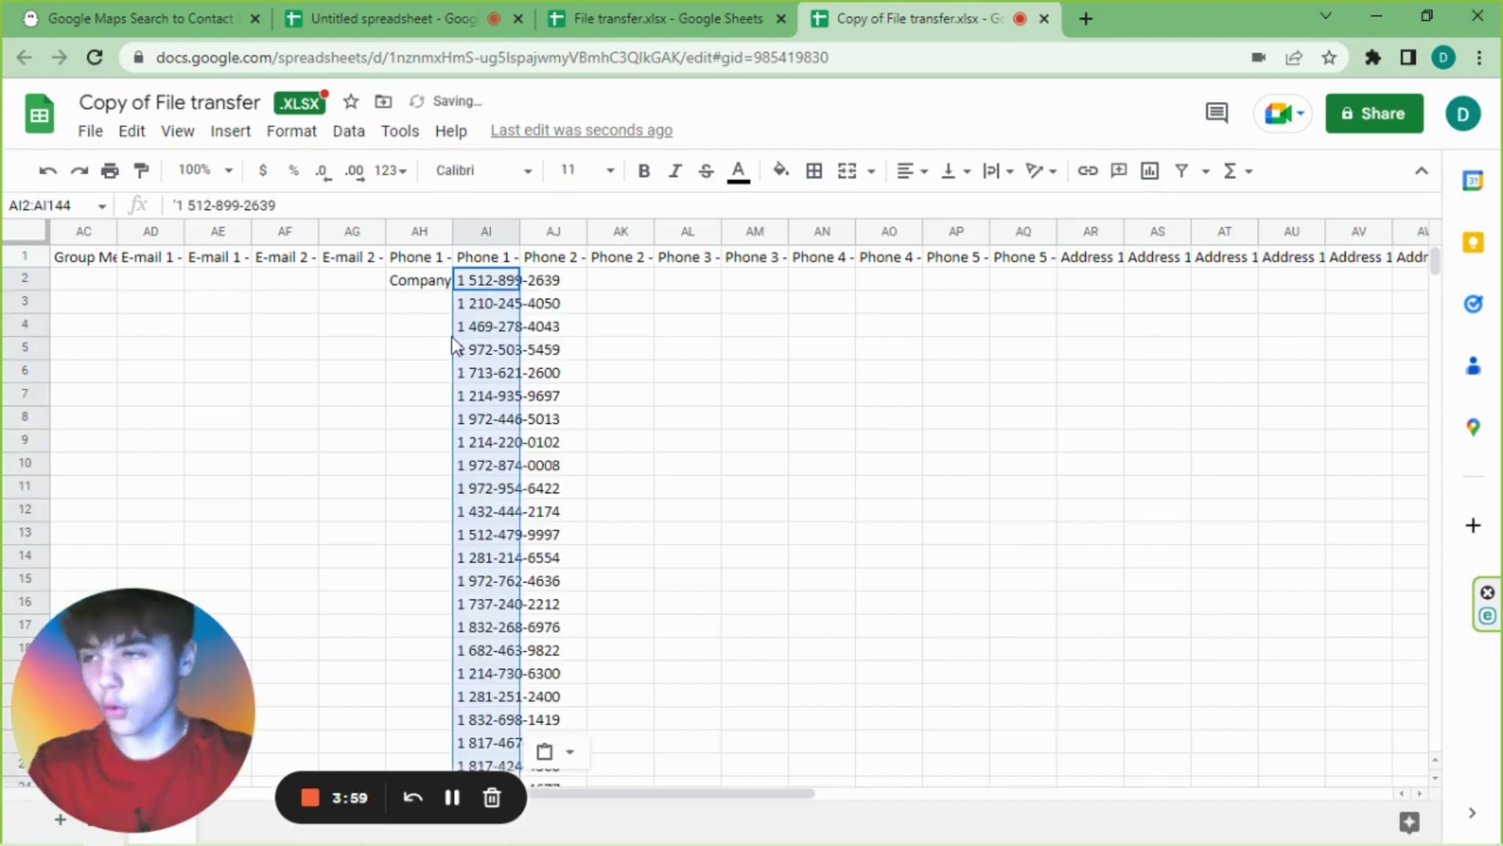
# - Fill the "Company Main" entry in AH2 down the Phone 1 - Type column to row 139
pyautogui.click(419, 282)
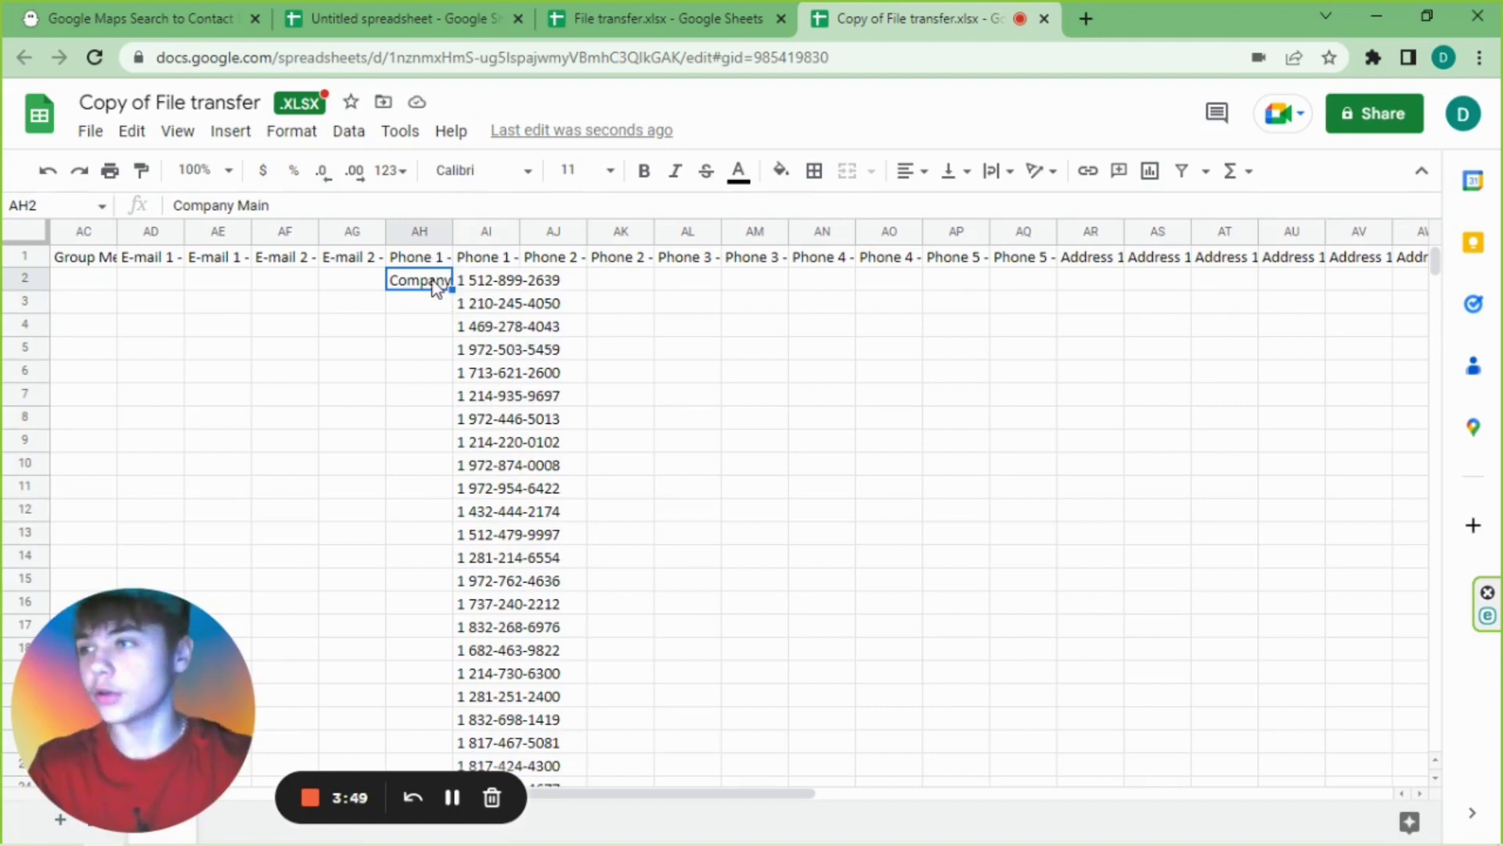
pyautogui.press('Return')
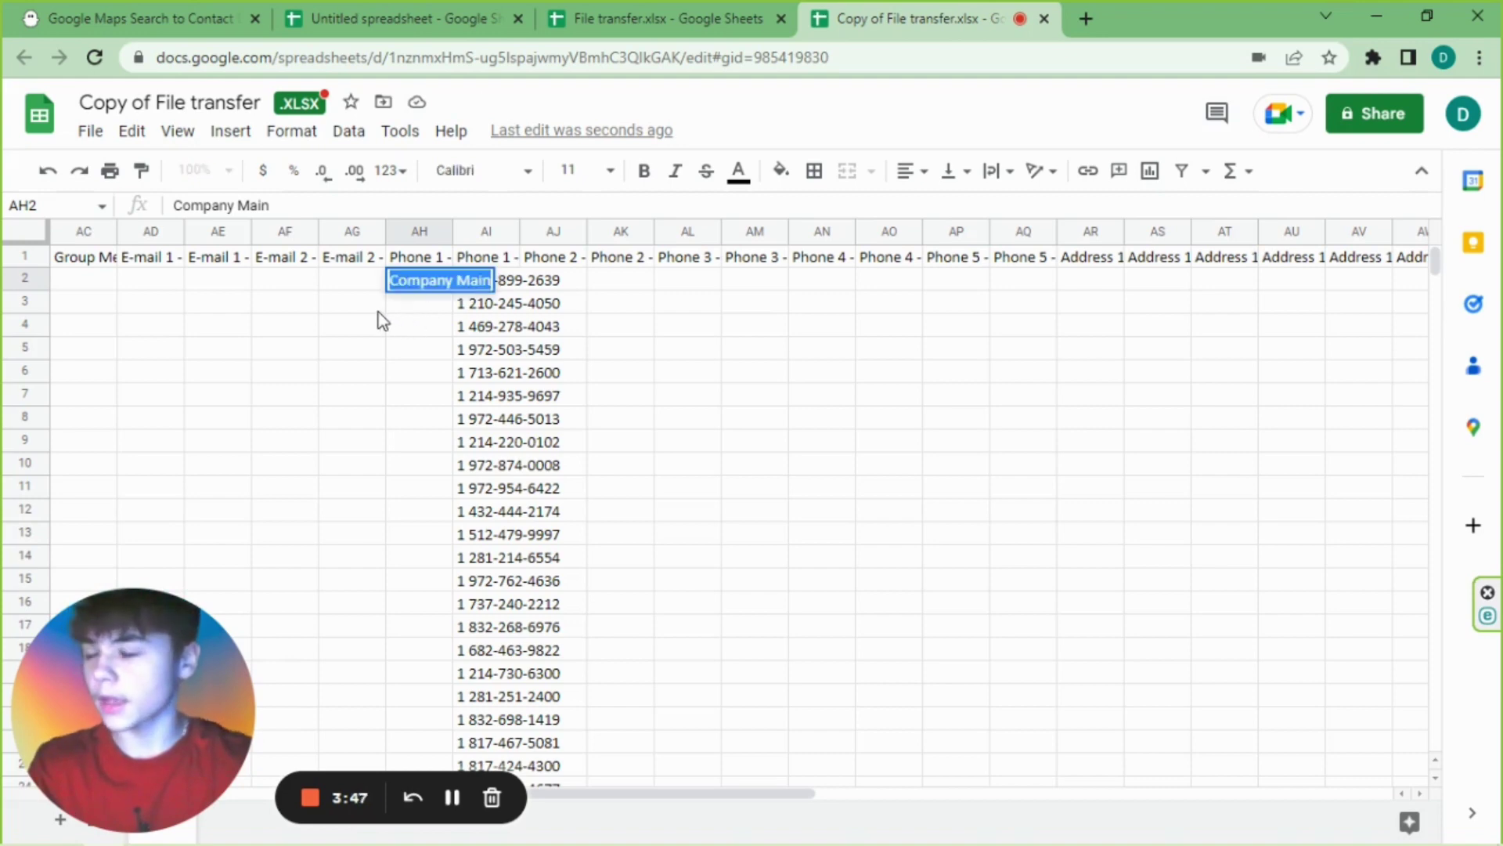
pyautogui.click(379, 312)
pyautogui.click(443, 284)
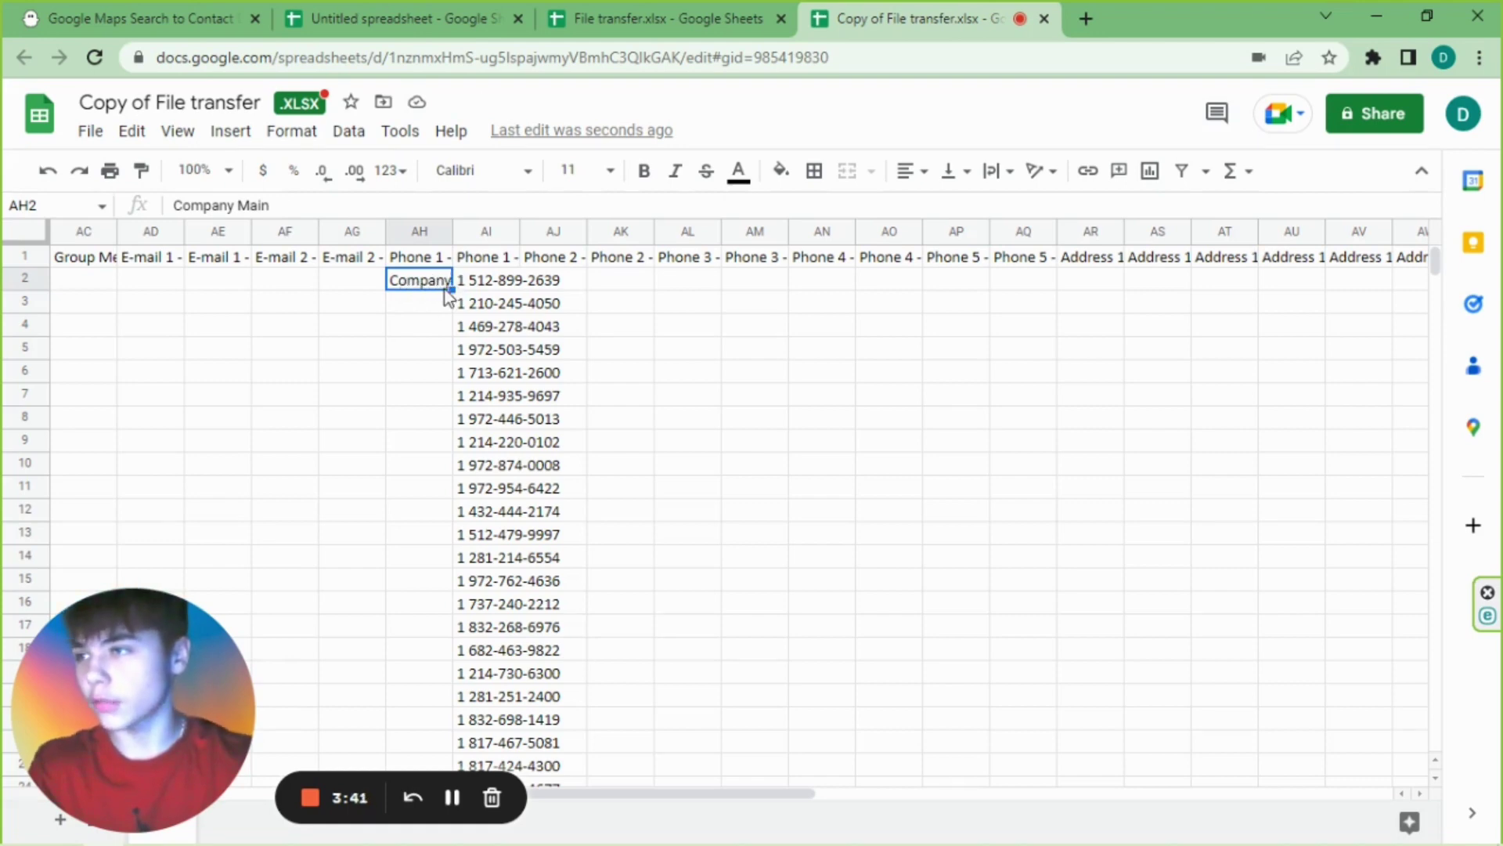
pyautogui.moveTo(452, 288); pyautogui.dragTo(133, 797)
pyautogui.scroll(-1, 457, 624)
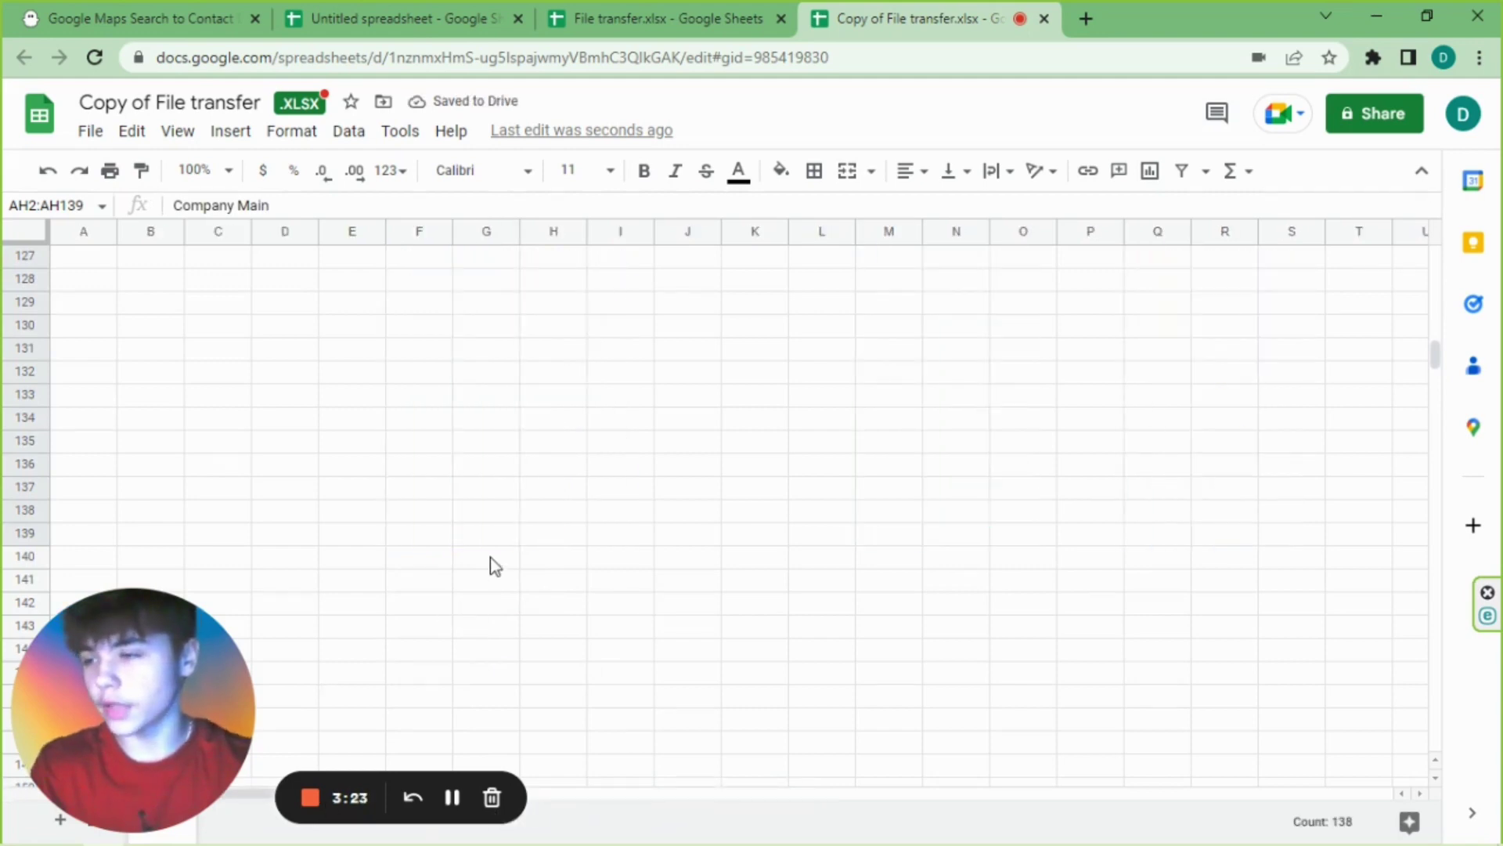
# - Paste the copied business names into the Given Name column starting at cell B2
pyautogui.scroll(20, 491, 562)
pyautogui.scroll(19, 492, 562)
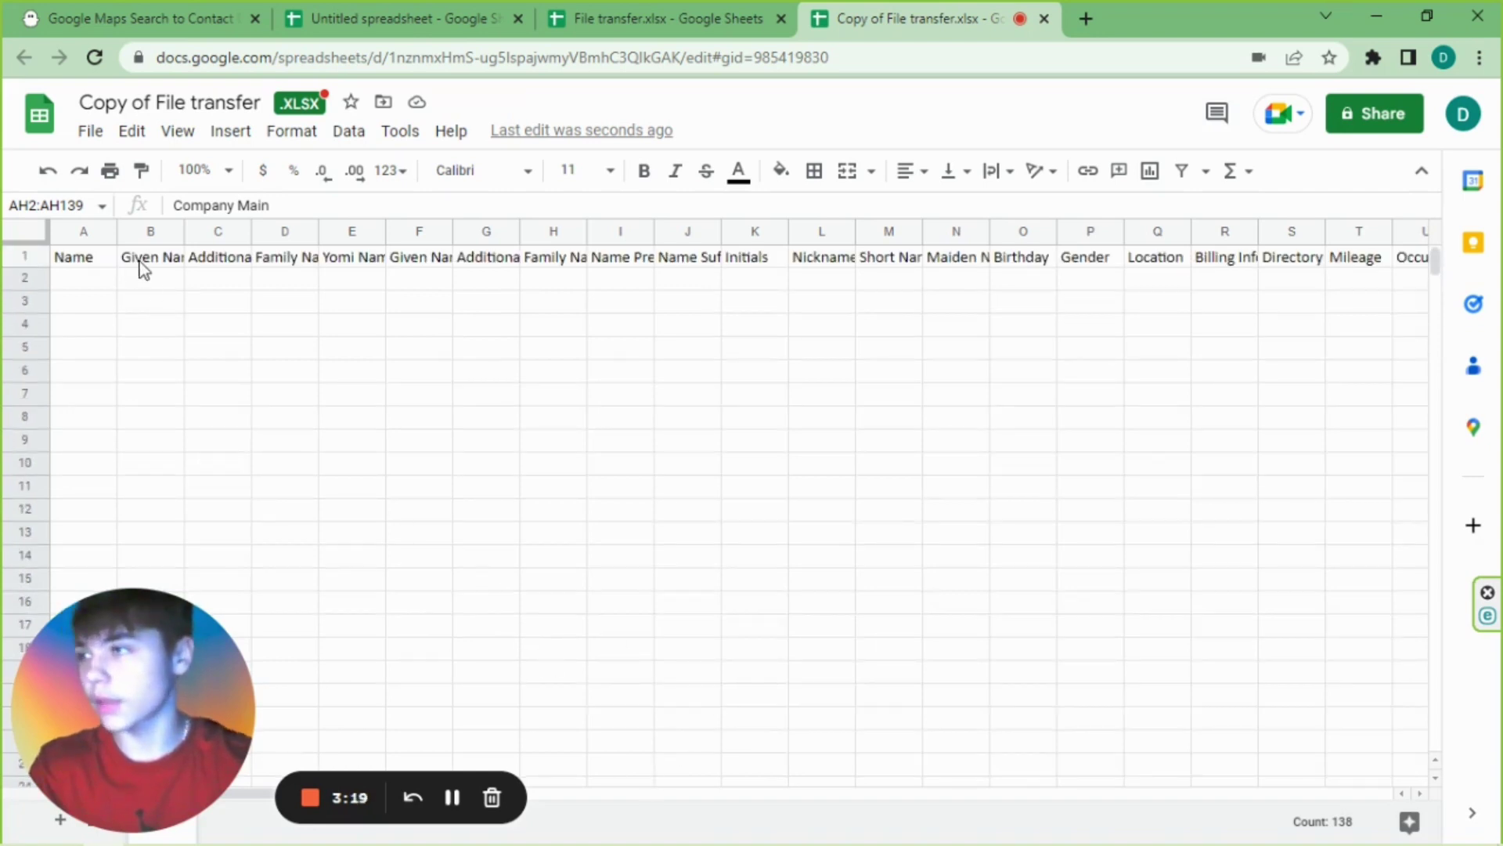
pyautogui.click(149, 266)
pyautogui.press('Down')
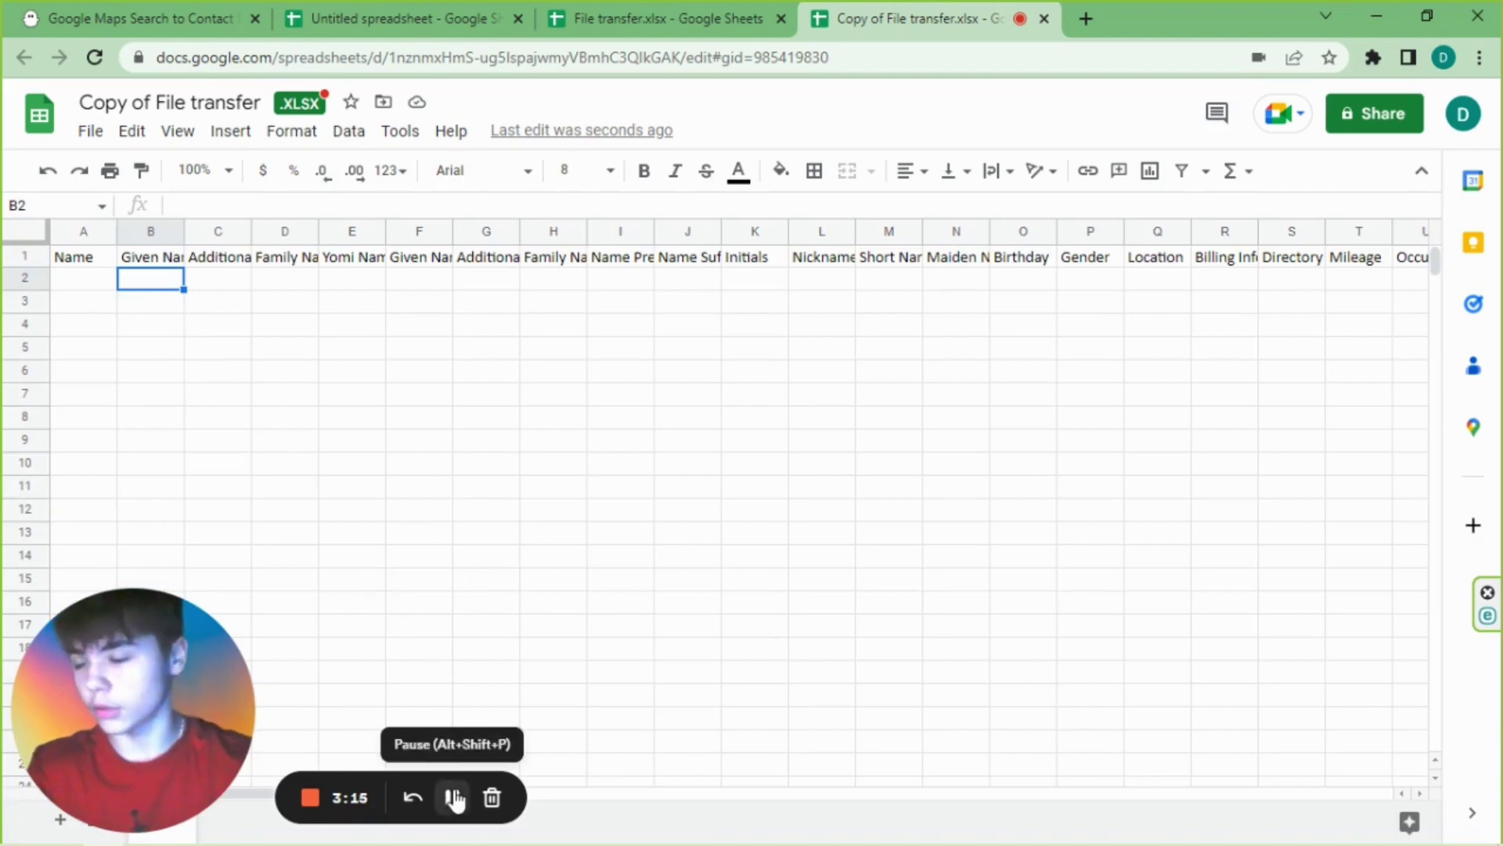
pyautogui.hotkey('ctrl', 'v')
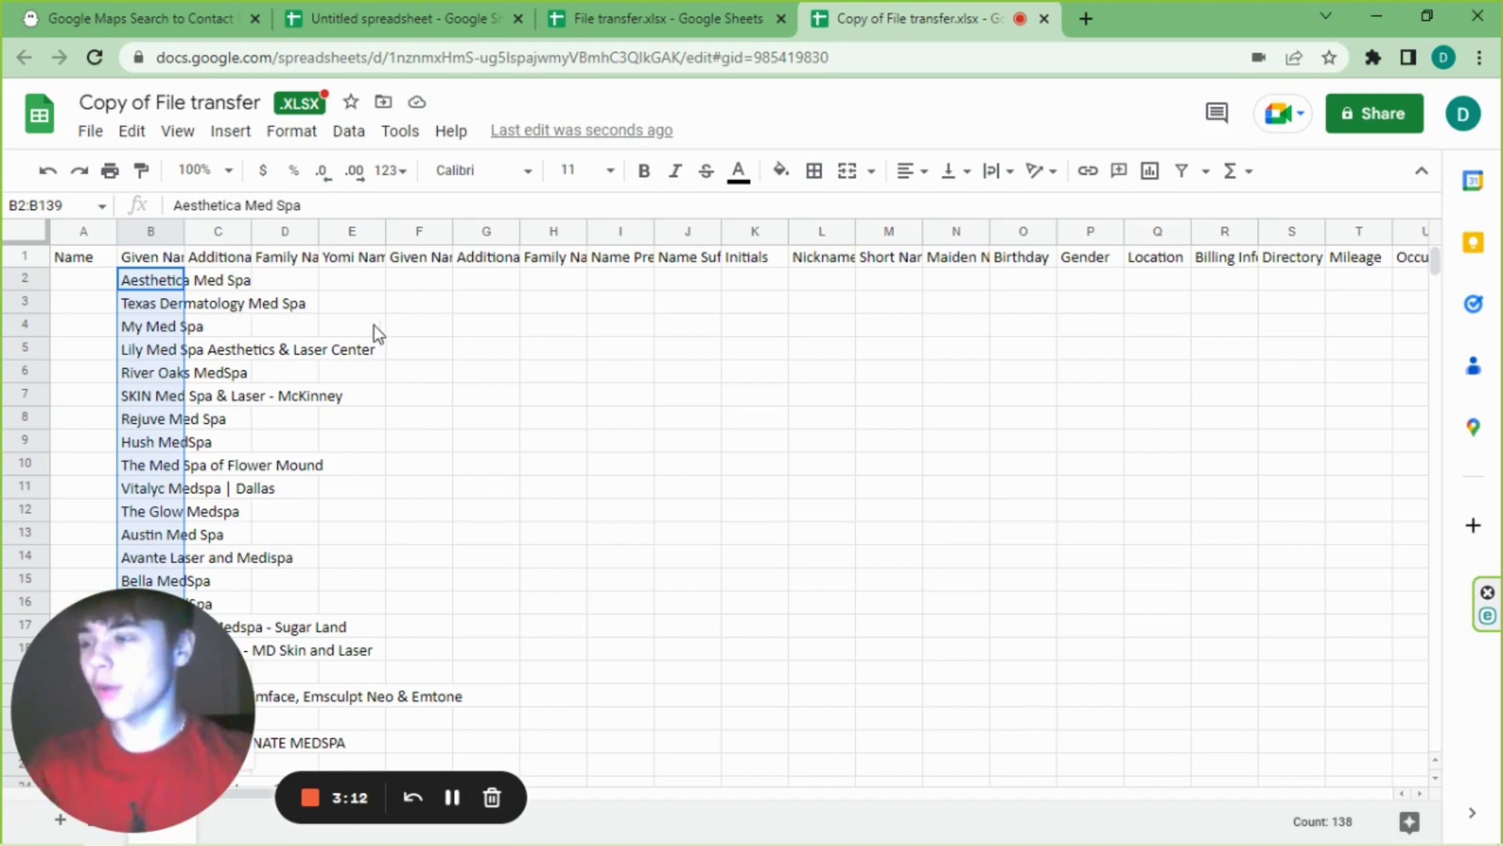
# - Download the filled-in contact template sheet as a comma-separated values (.csv) file
pyautogui.click(348, 325)
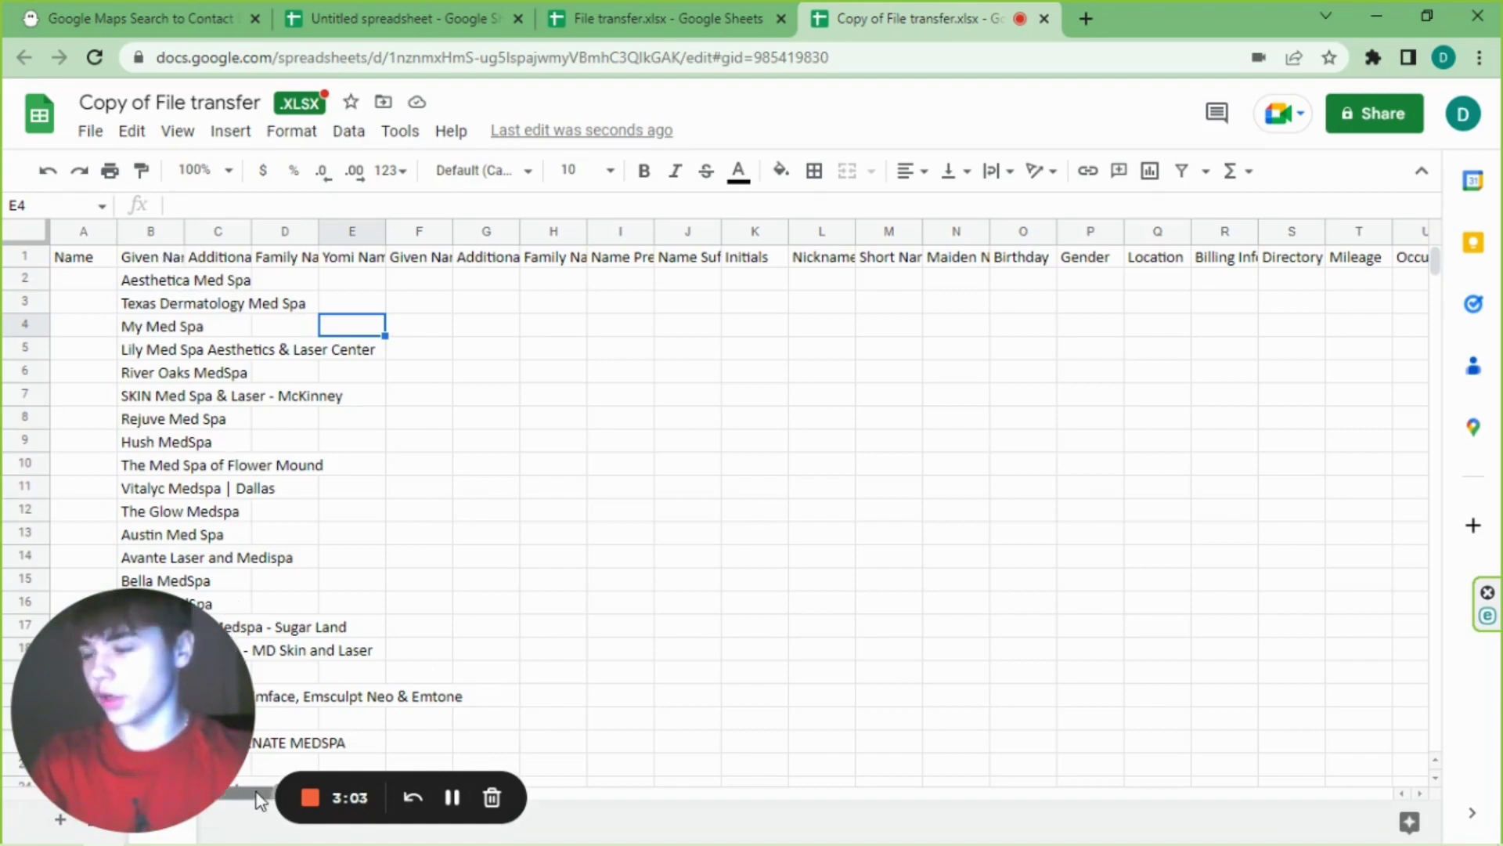
pyautogui.hscroll(3, 548, 771)
pyautogui.hscroll(15, 548, 763)
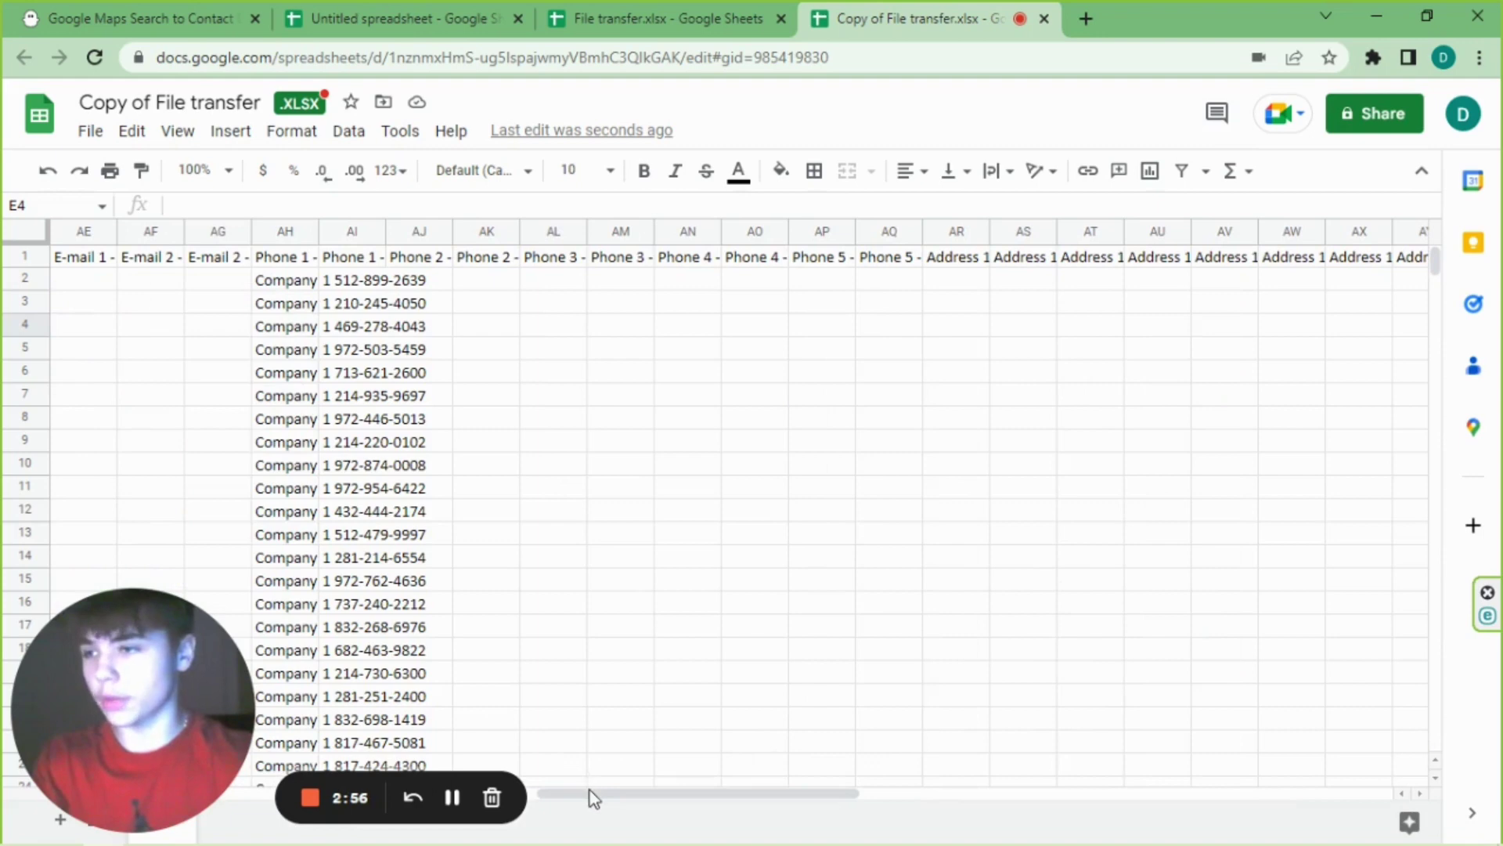
pyautogui.moveTo(590, 794); pyautogui.dragTo(78, 783)
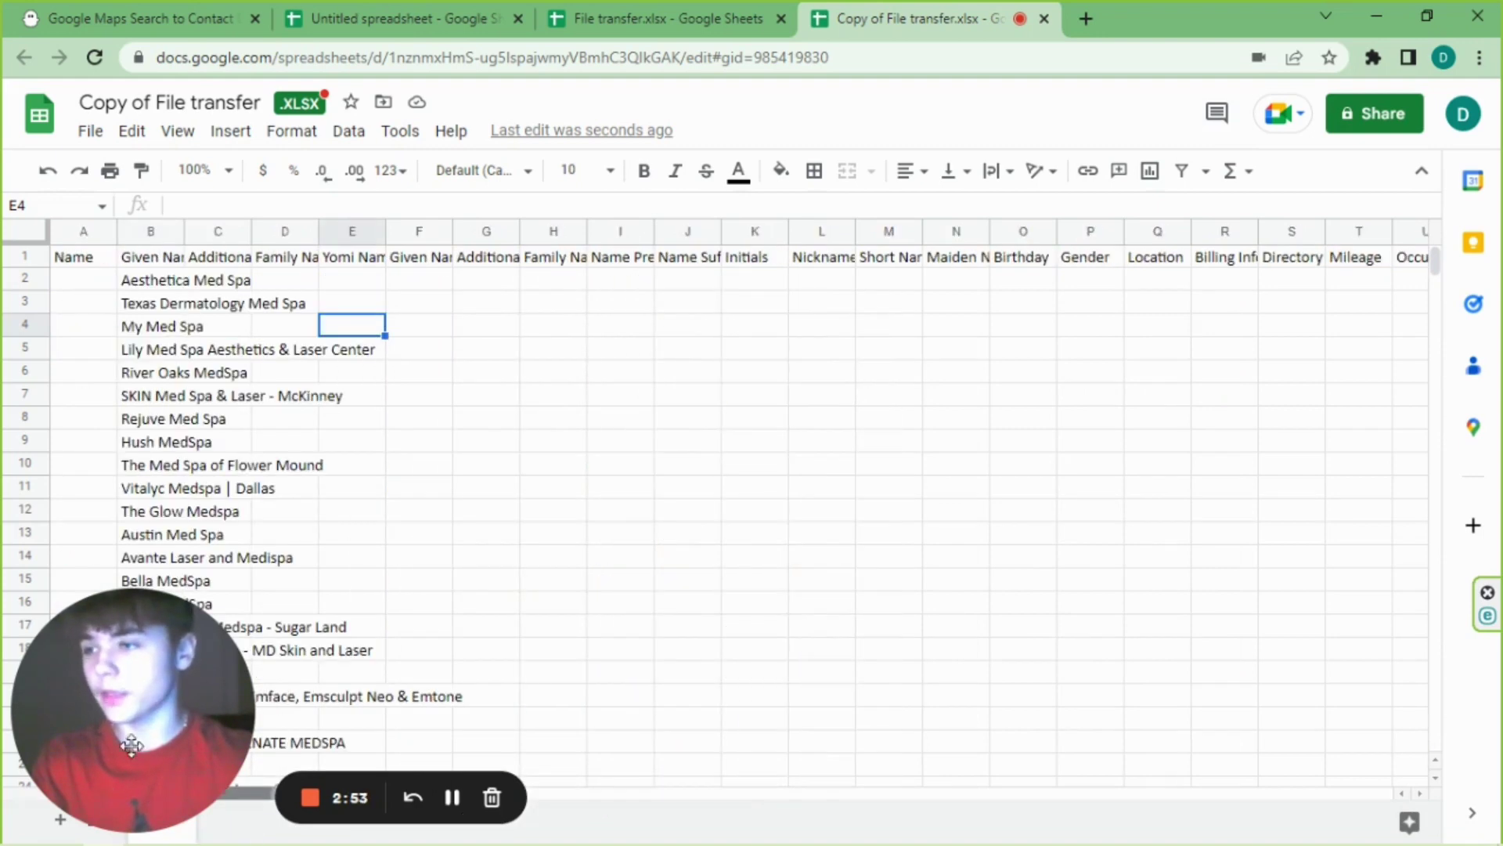
pyautogui.click(96, 132)
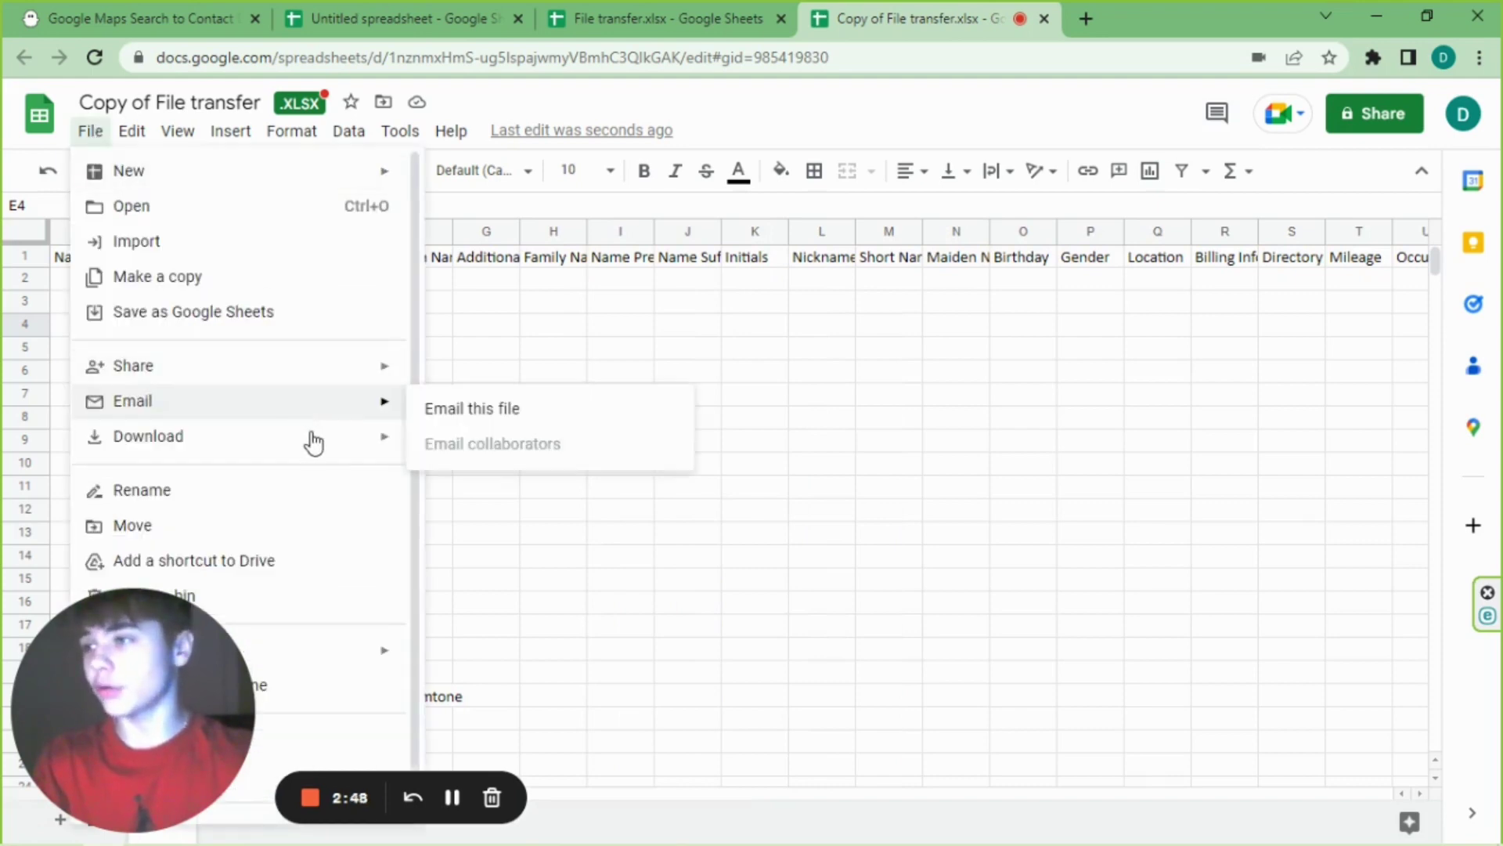
pyautogui.moveTo(316, 445)
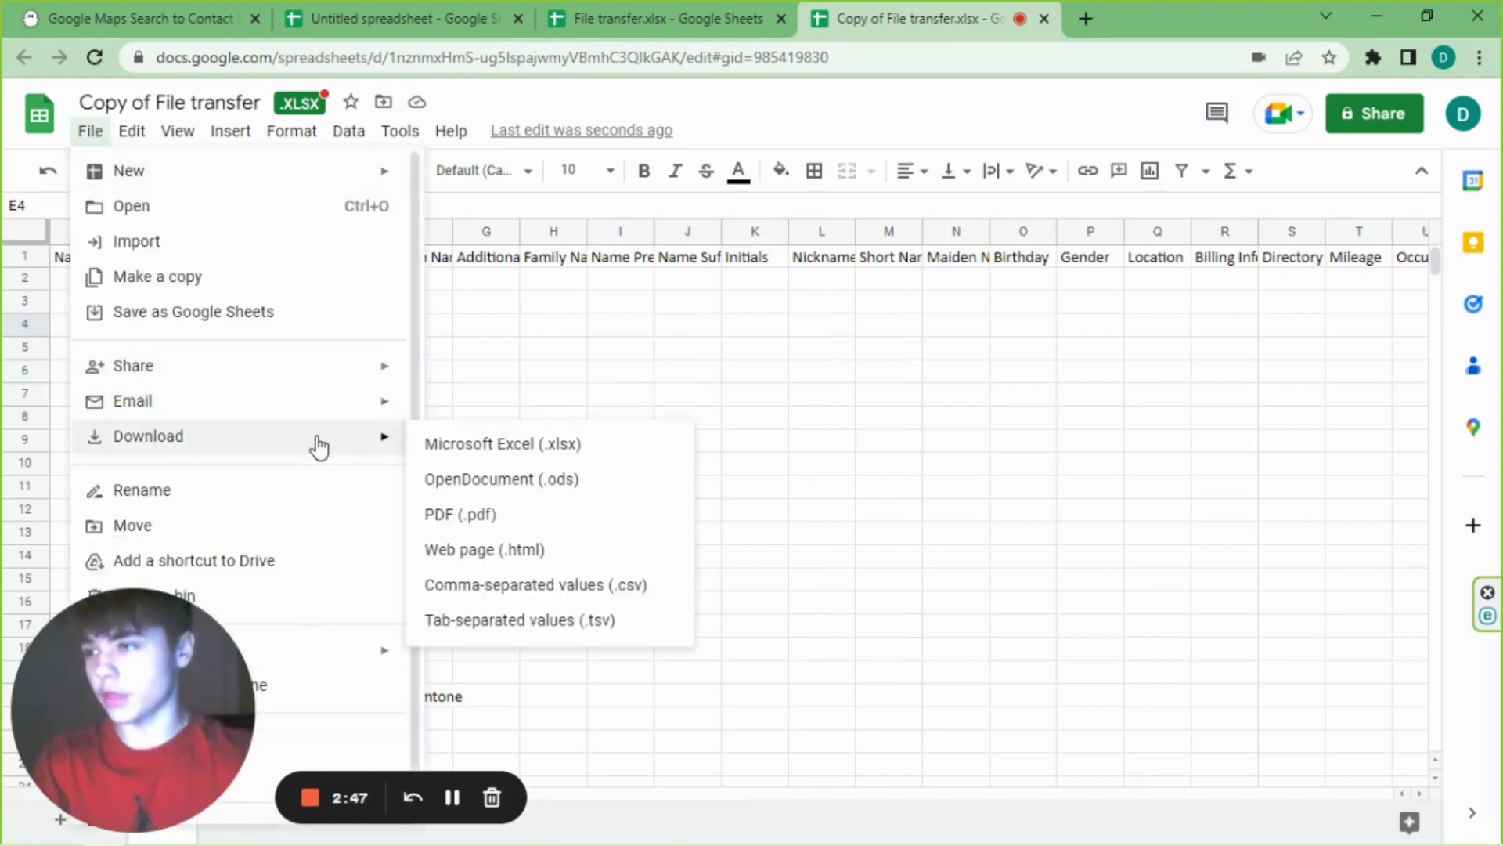
pyautogui.click(617, 586)
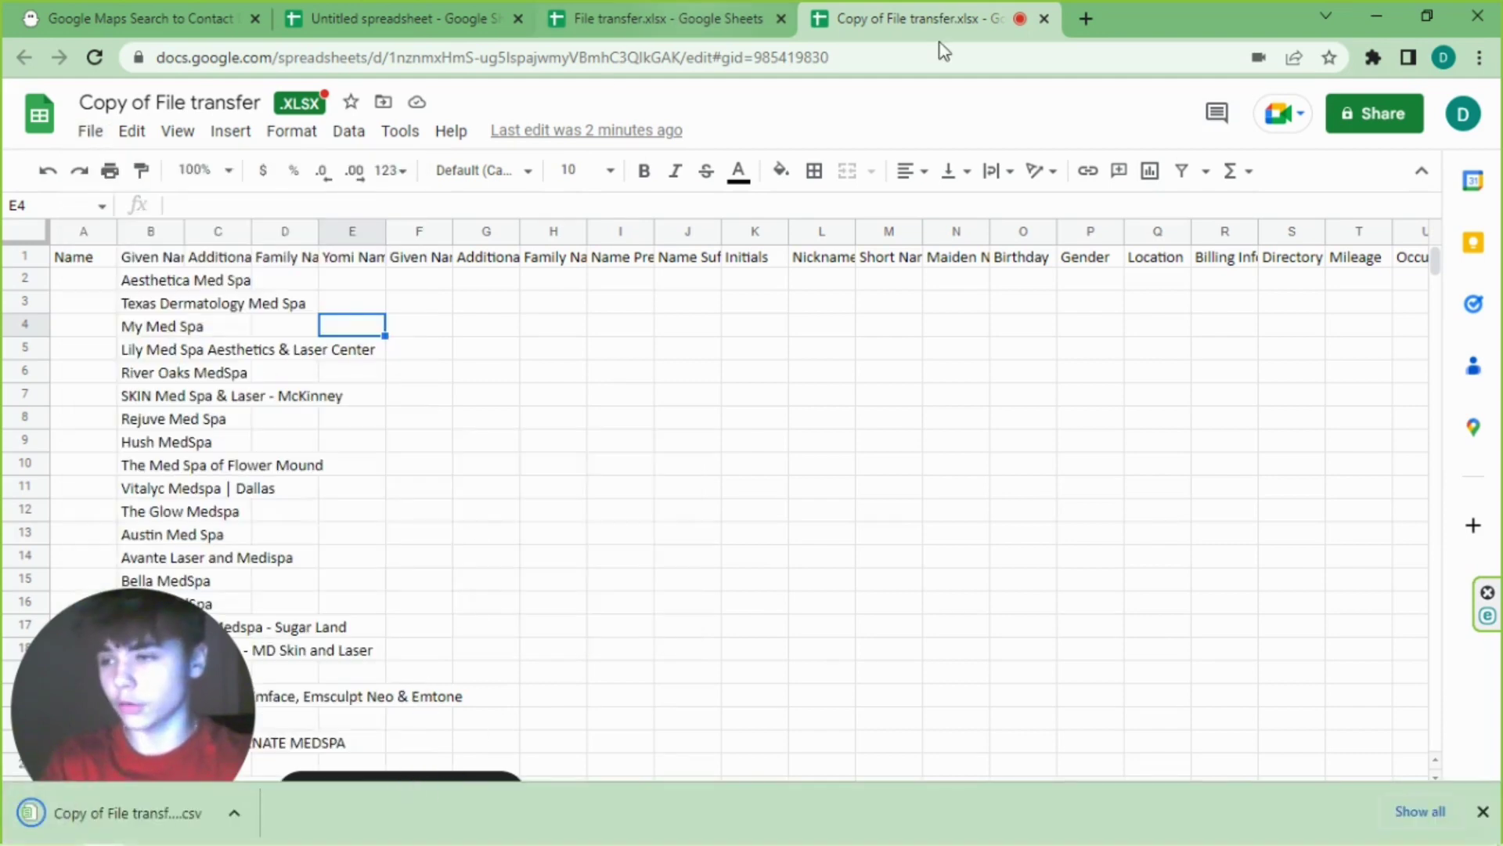
# - Open Google Contacts at contacts.google.com in a new browser tab
pyautogui.click(1086, 19)
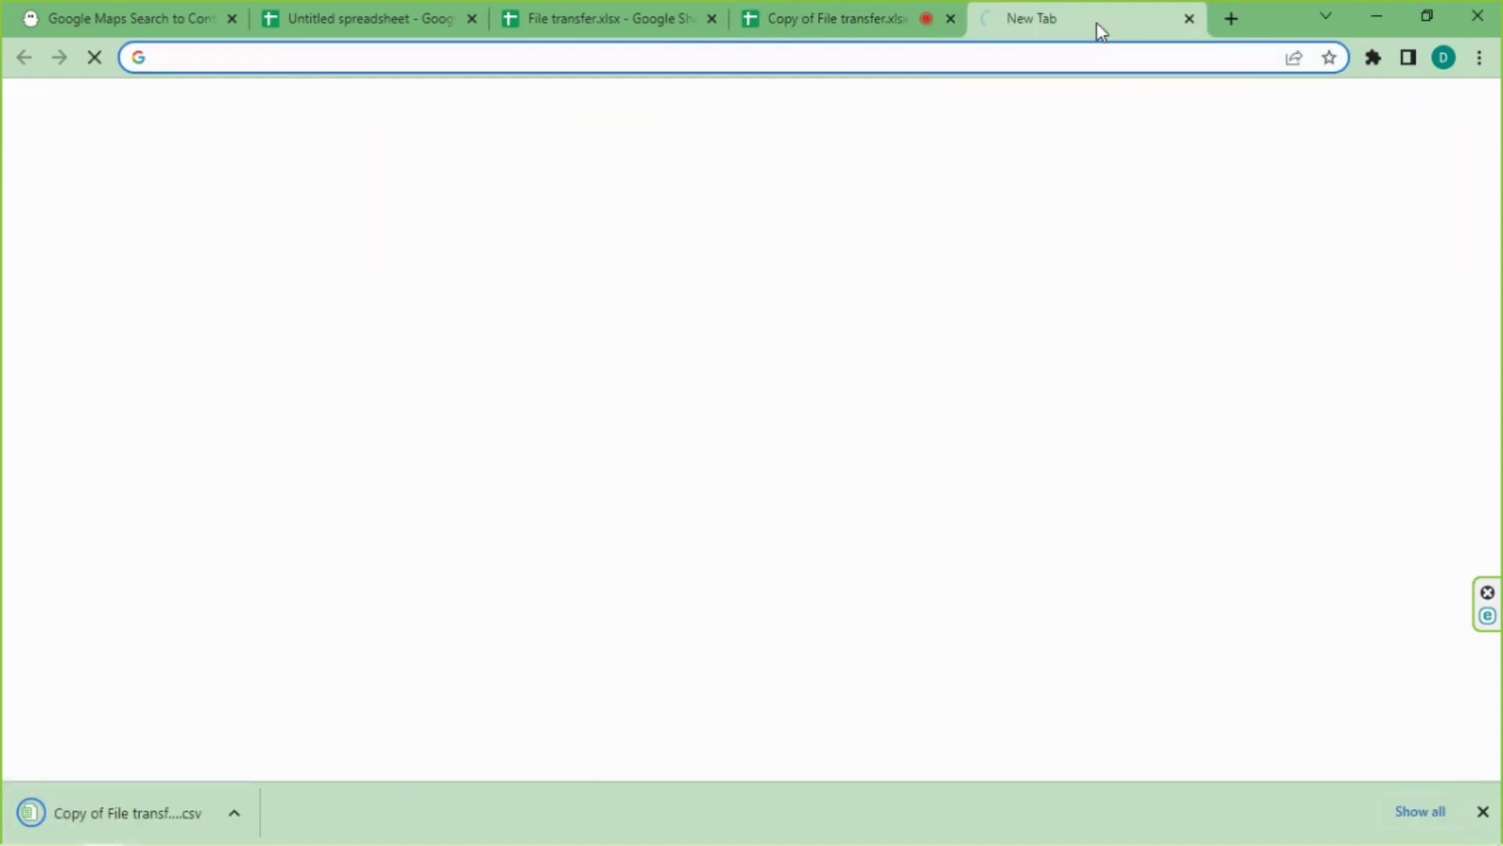
pyautogui.write('contacts.google.com')
pyautogui.press('Return')
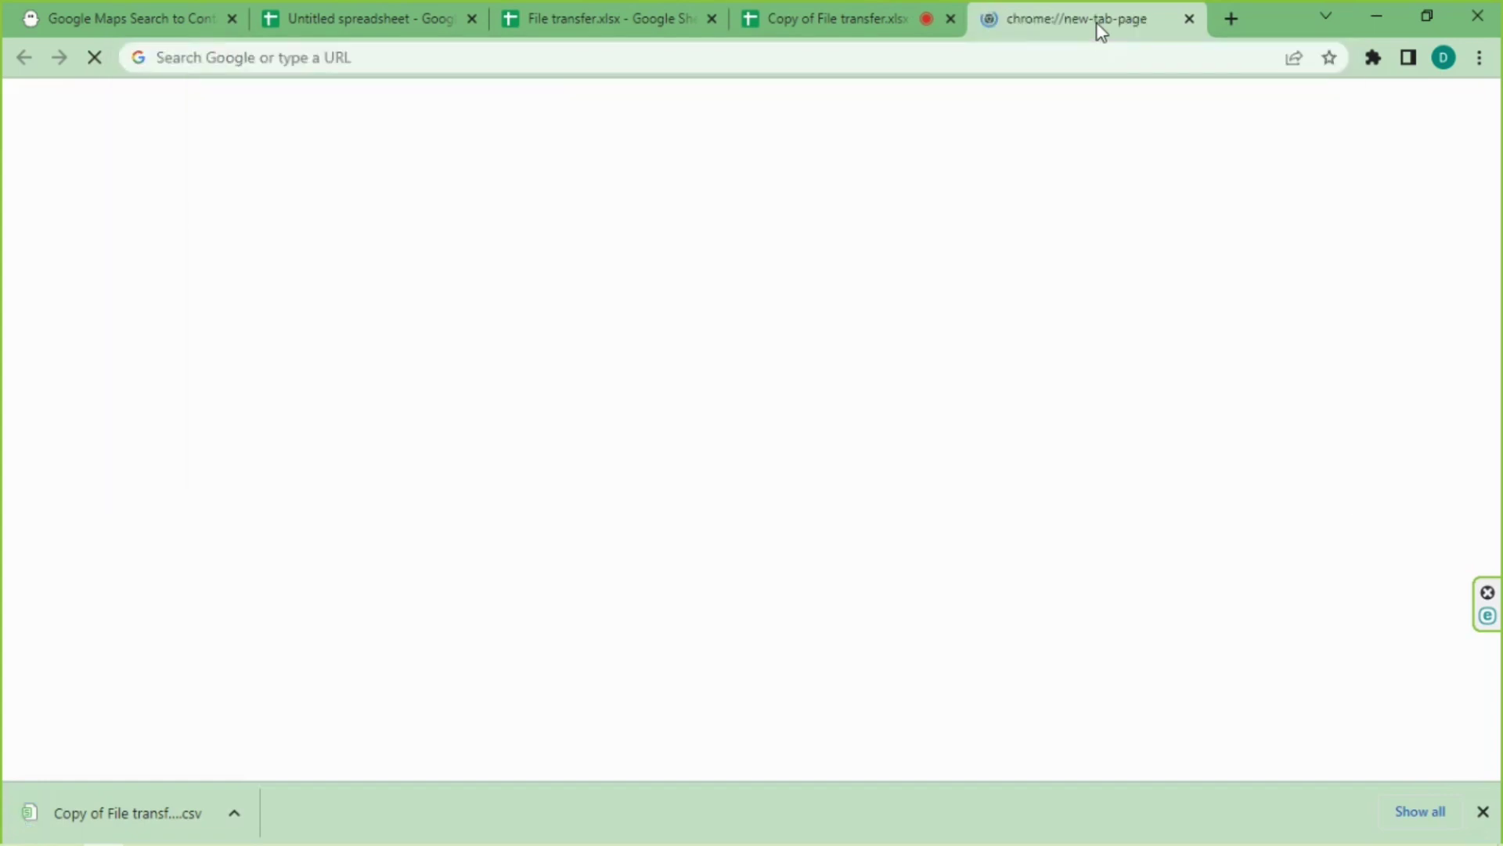
pyautogui.click(796, 35)
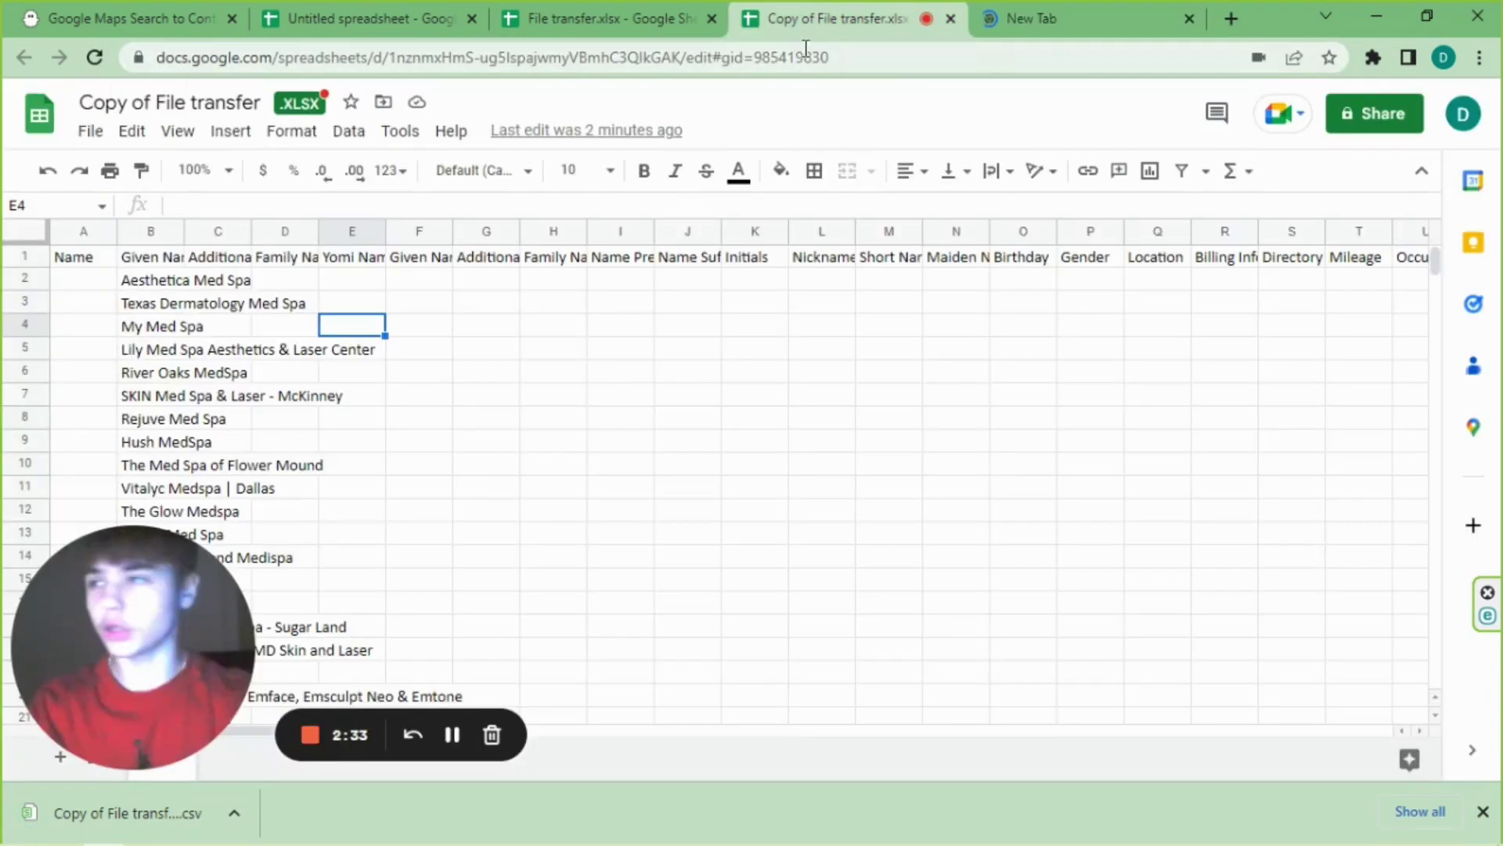
pyautogui.hotkey('ctrl', 'Tab')
pyautogui.click(770, 61)
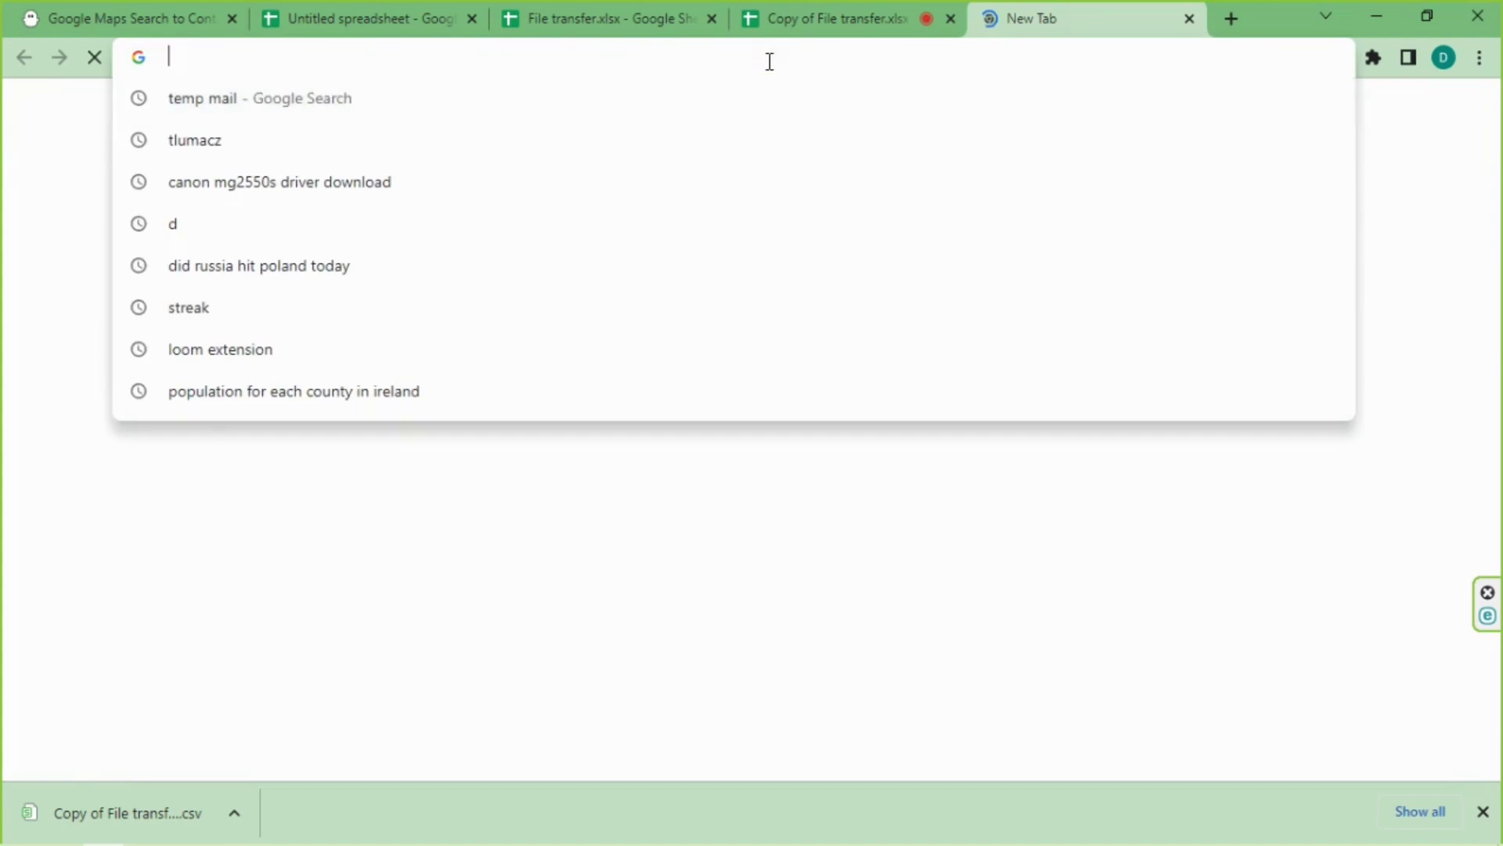
pyautogui.write('c')
pyautogui.press('Return')
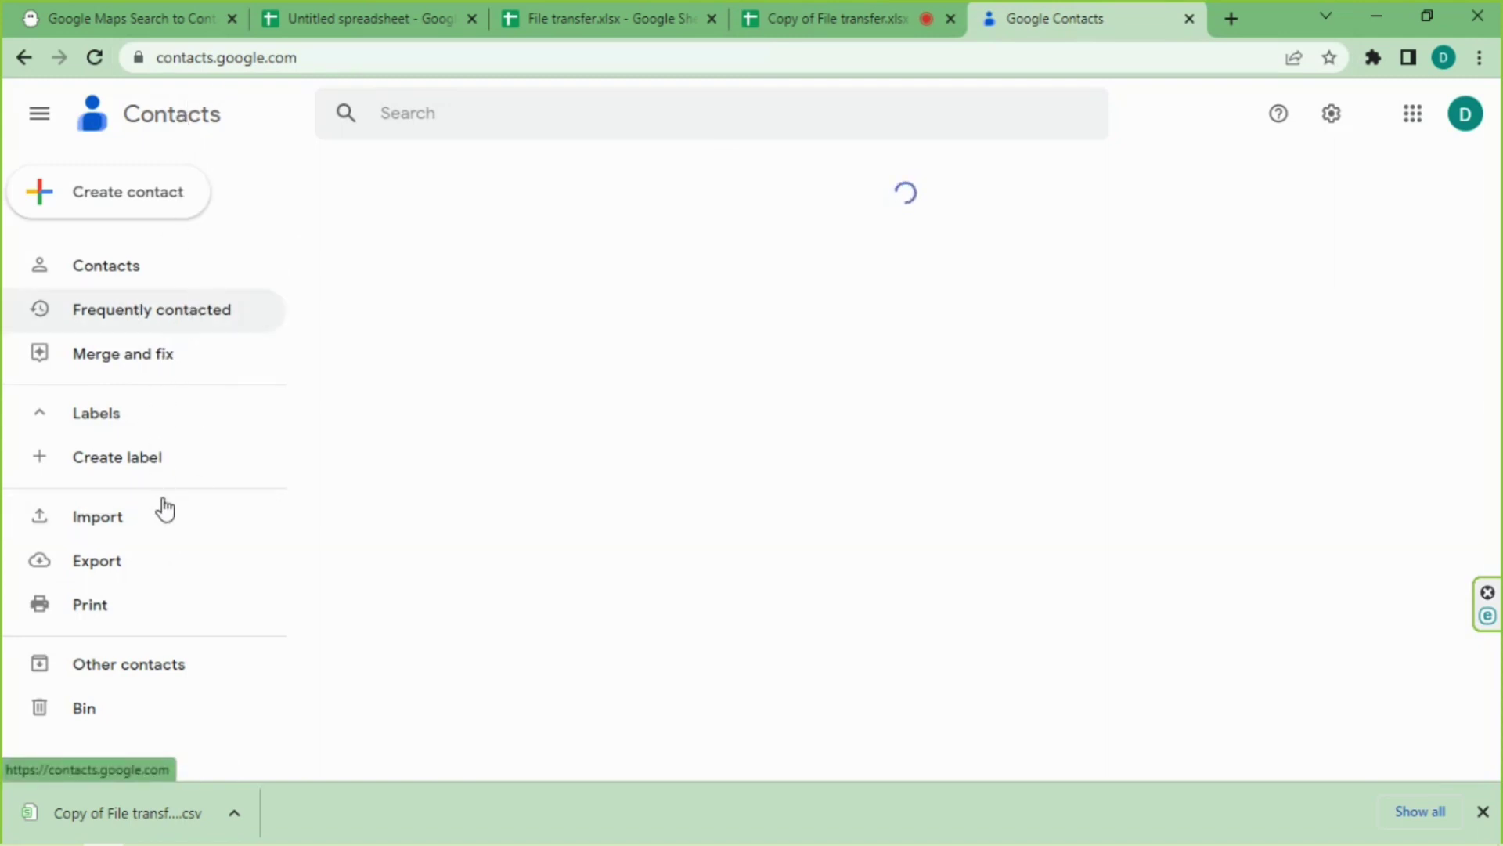
# - Import "Copy of File transfer.xlsx - in (16).csv" from the Downloads folder into Google Contacts
pyautogui.click(100, 518)
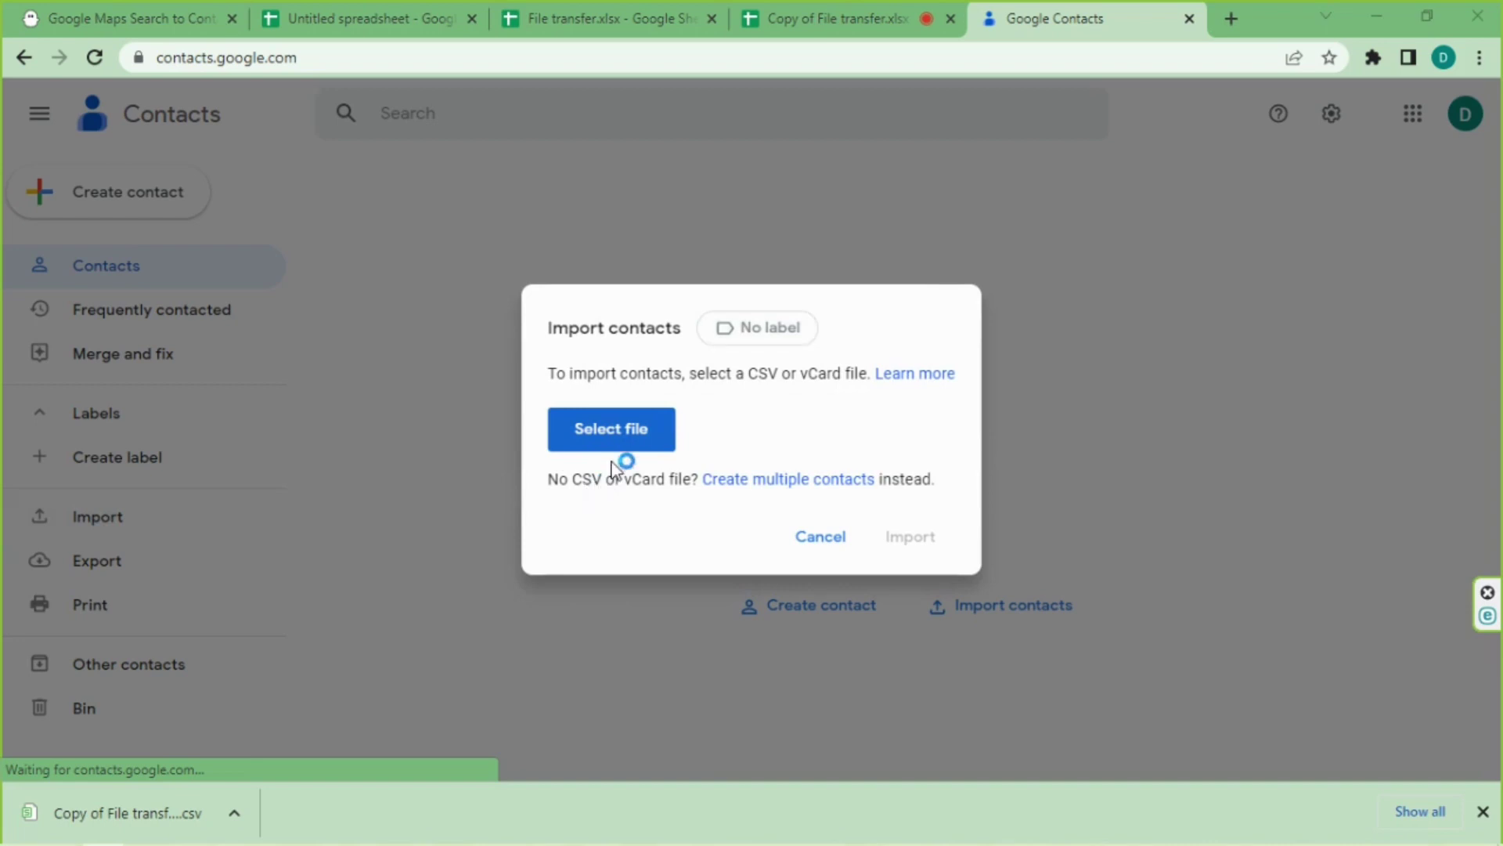
pyautogui.click(607, 436)
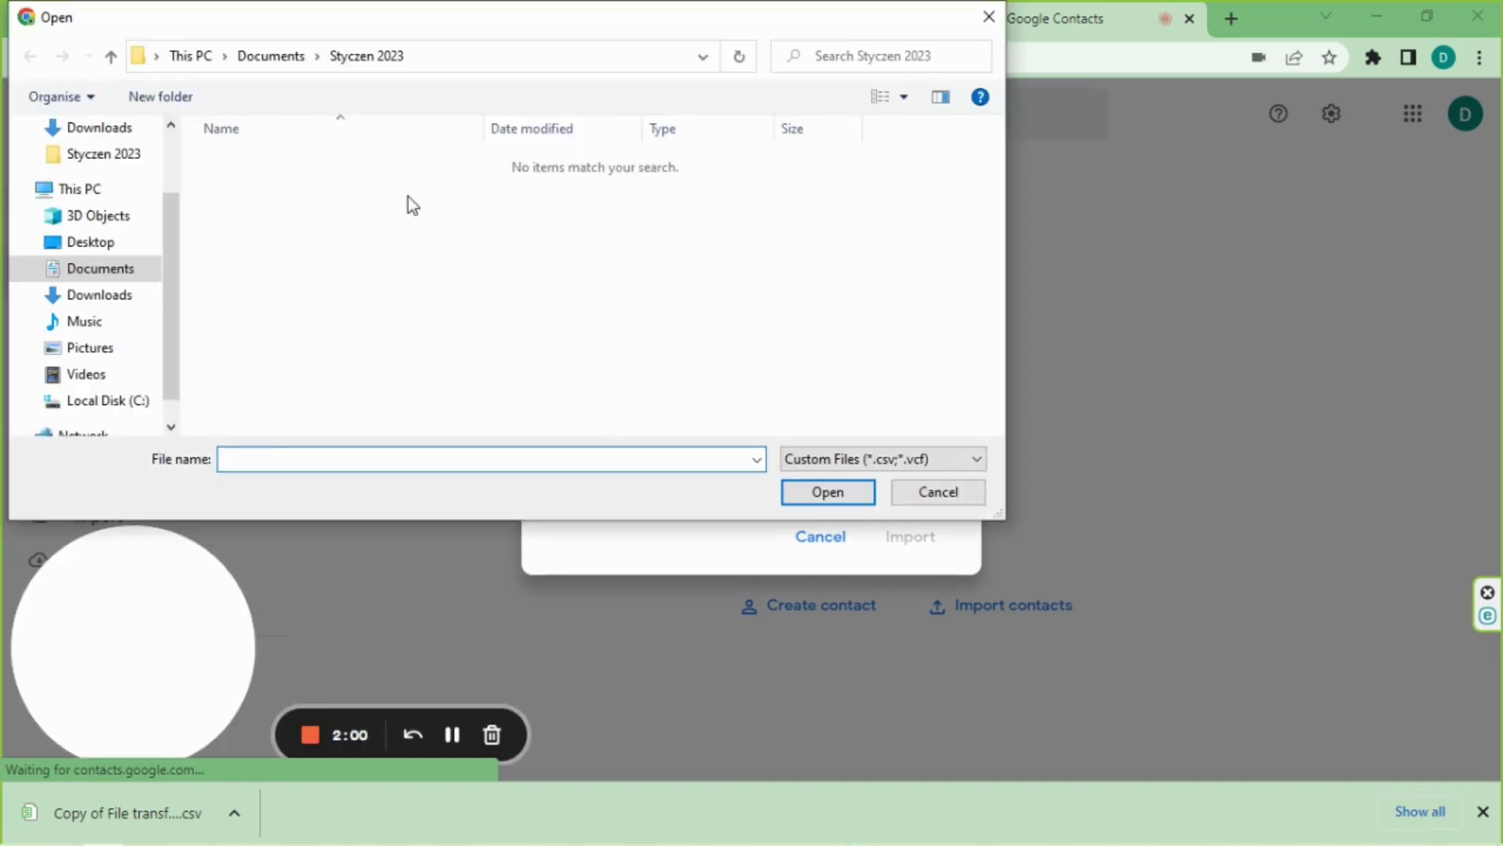
pyautogui.click(130, 303)
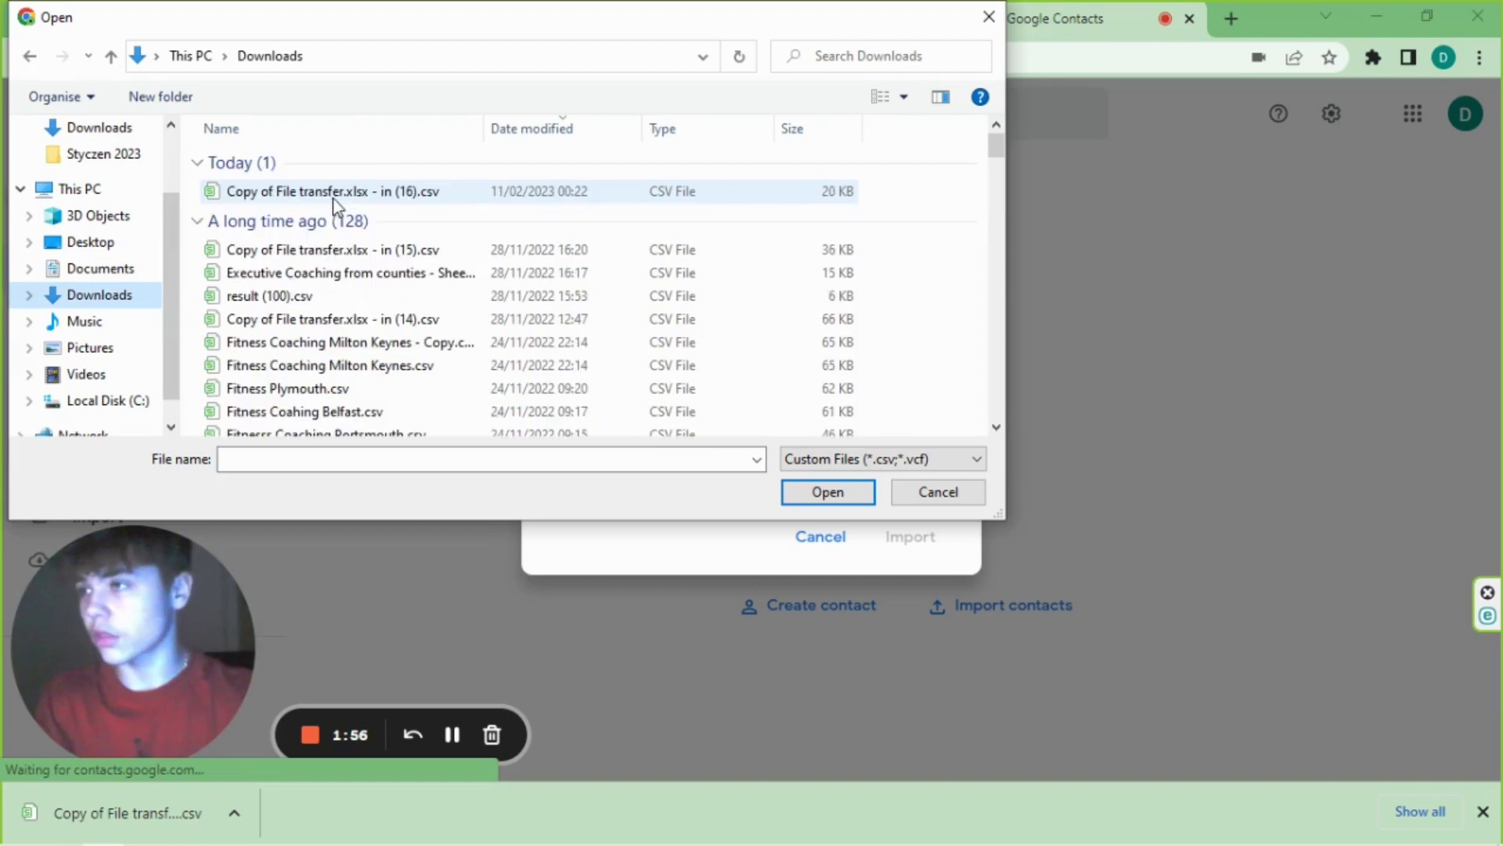
pyautogui.press('Escape')
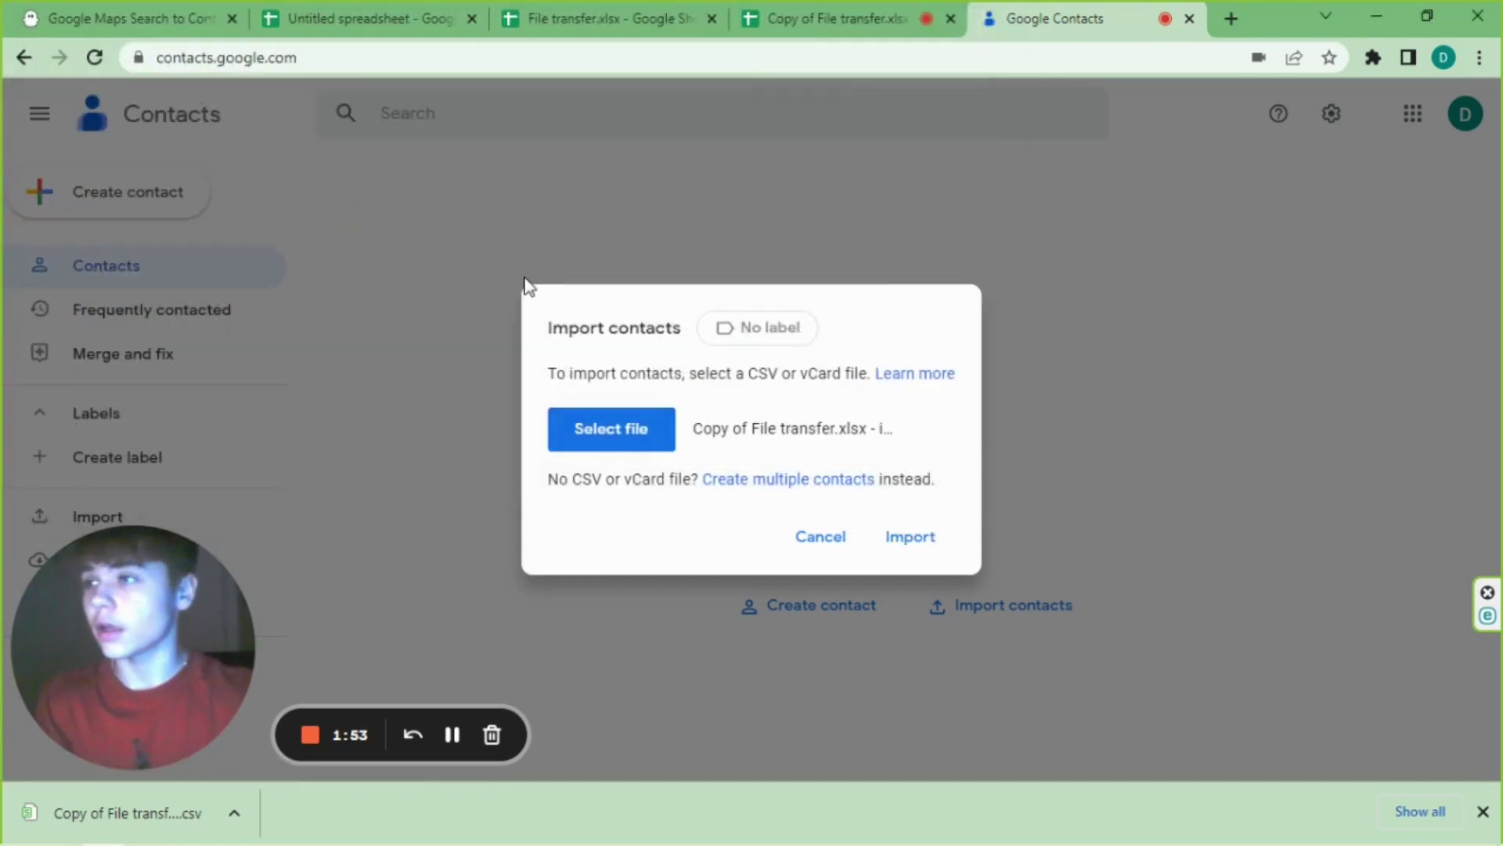
pyautogui.click(906, 536)
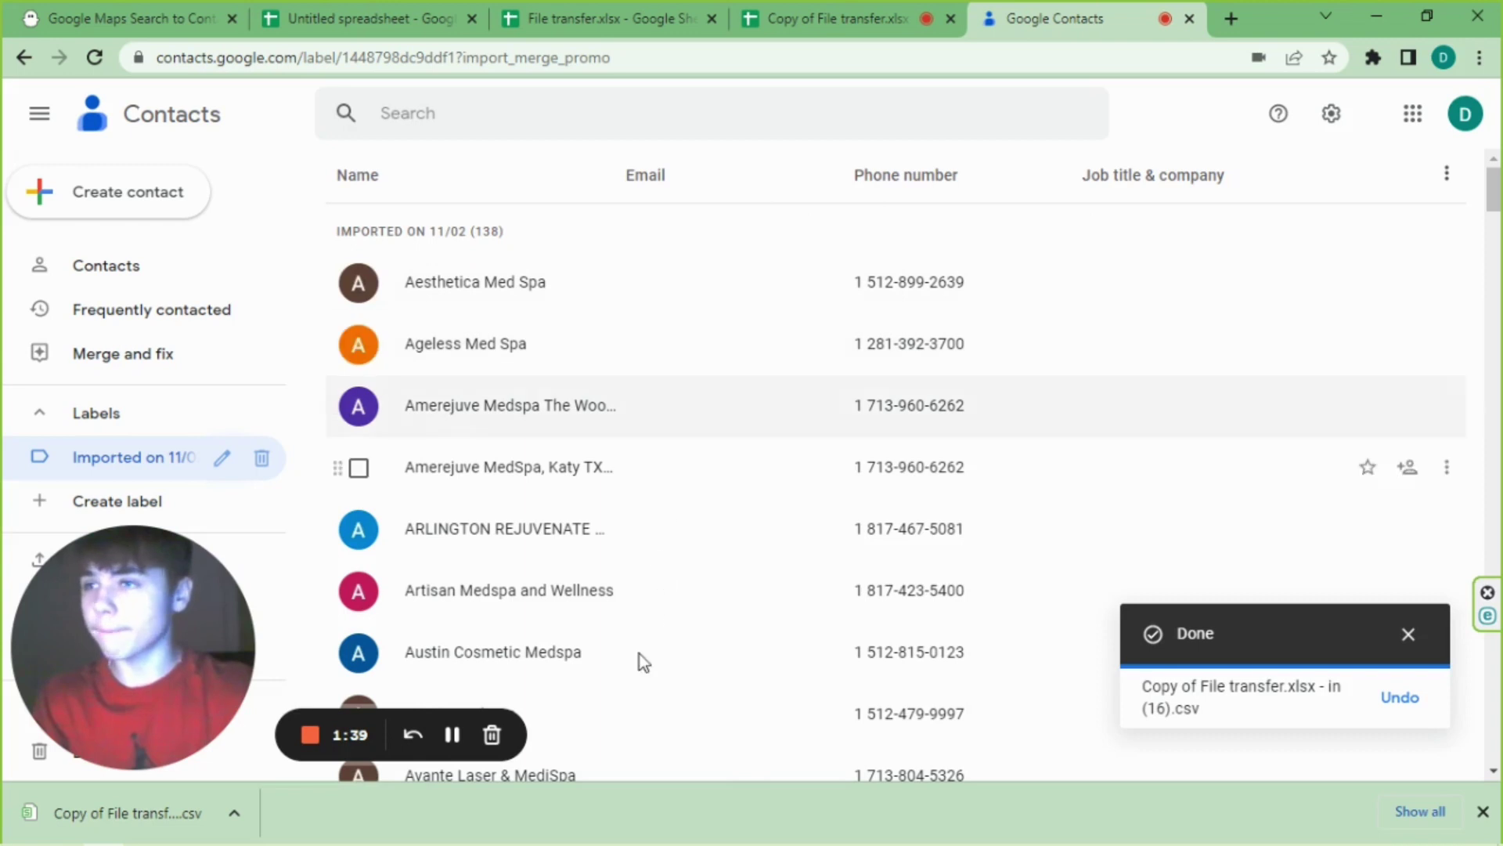
# - Look through the imported contacts list to check the business names and phone numbers
pyautogui.scroll(-15, 577, 462)
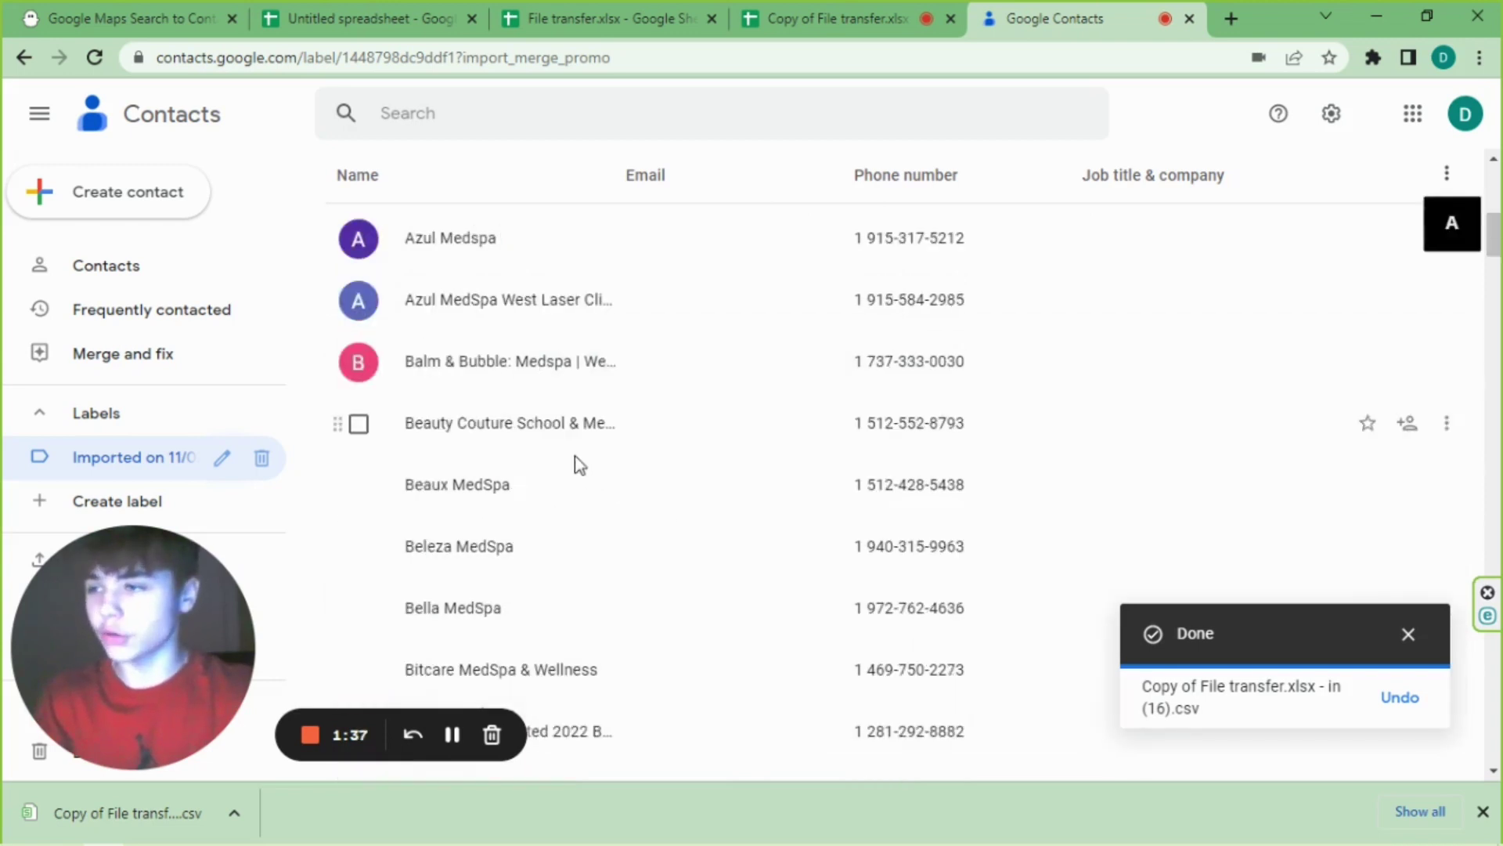
pyautogui.scroll(-5, 600, 548)
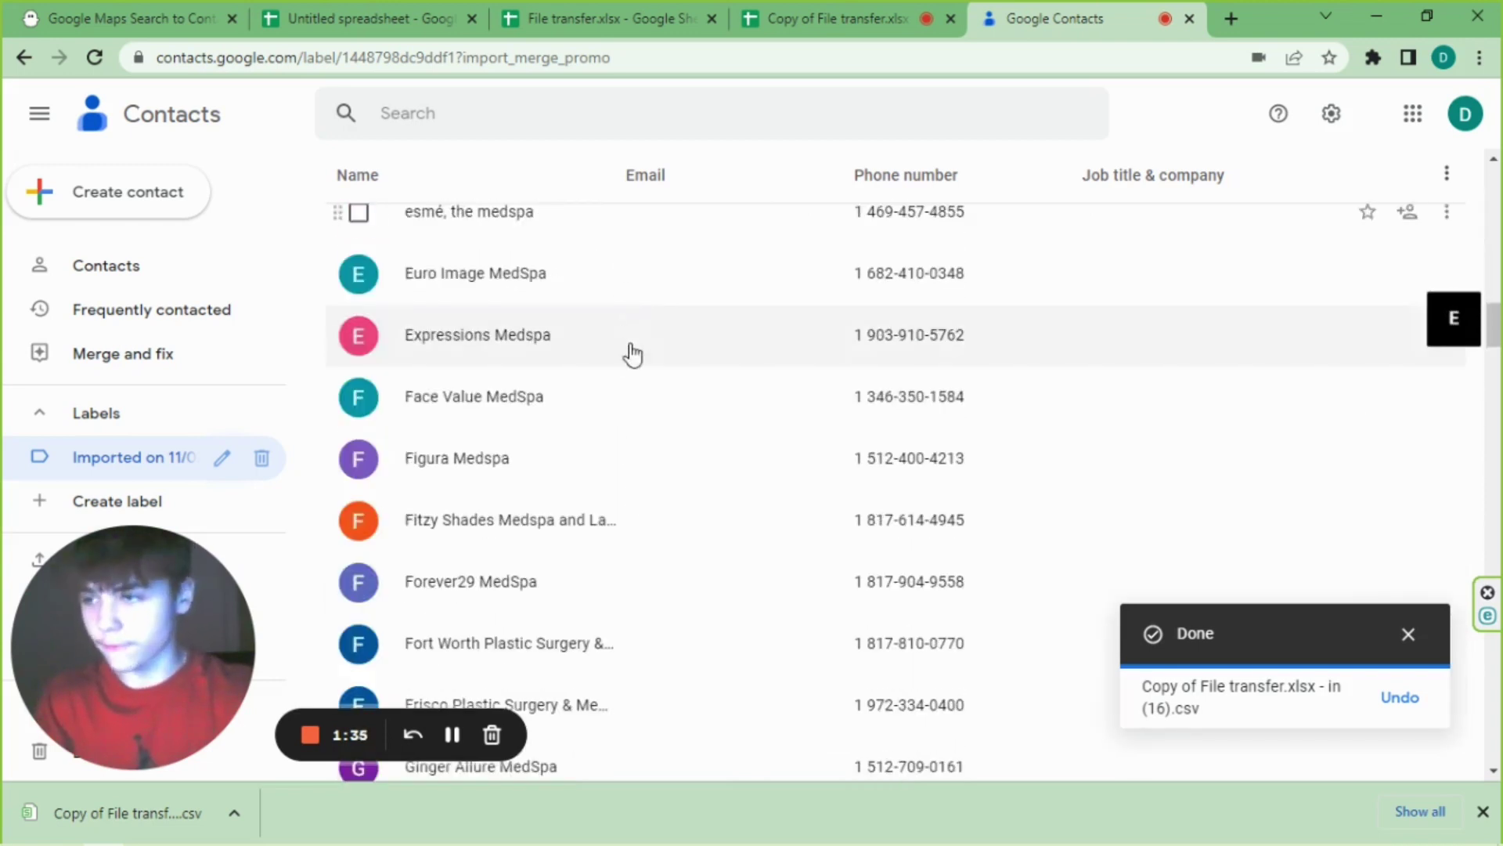
pyautogui.scroll(-3, 599, 548)
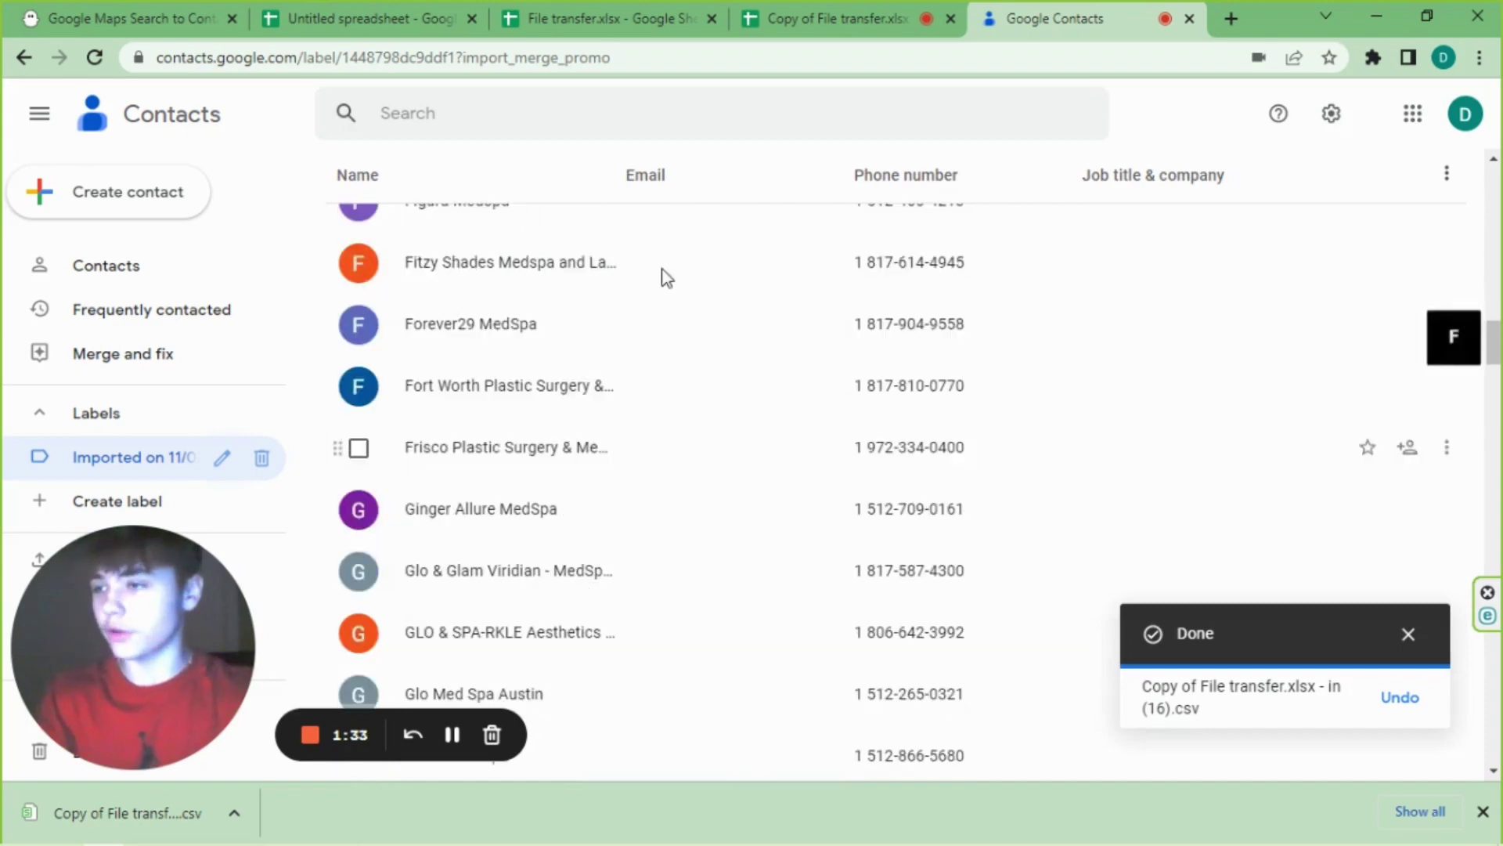
pyautogui.scroll(-6, 669, 392)
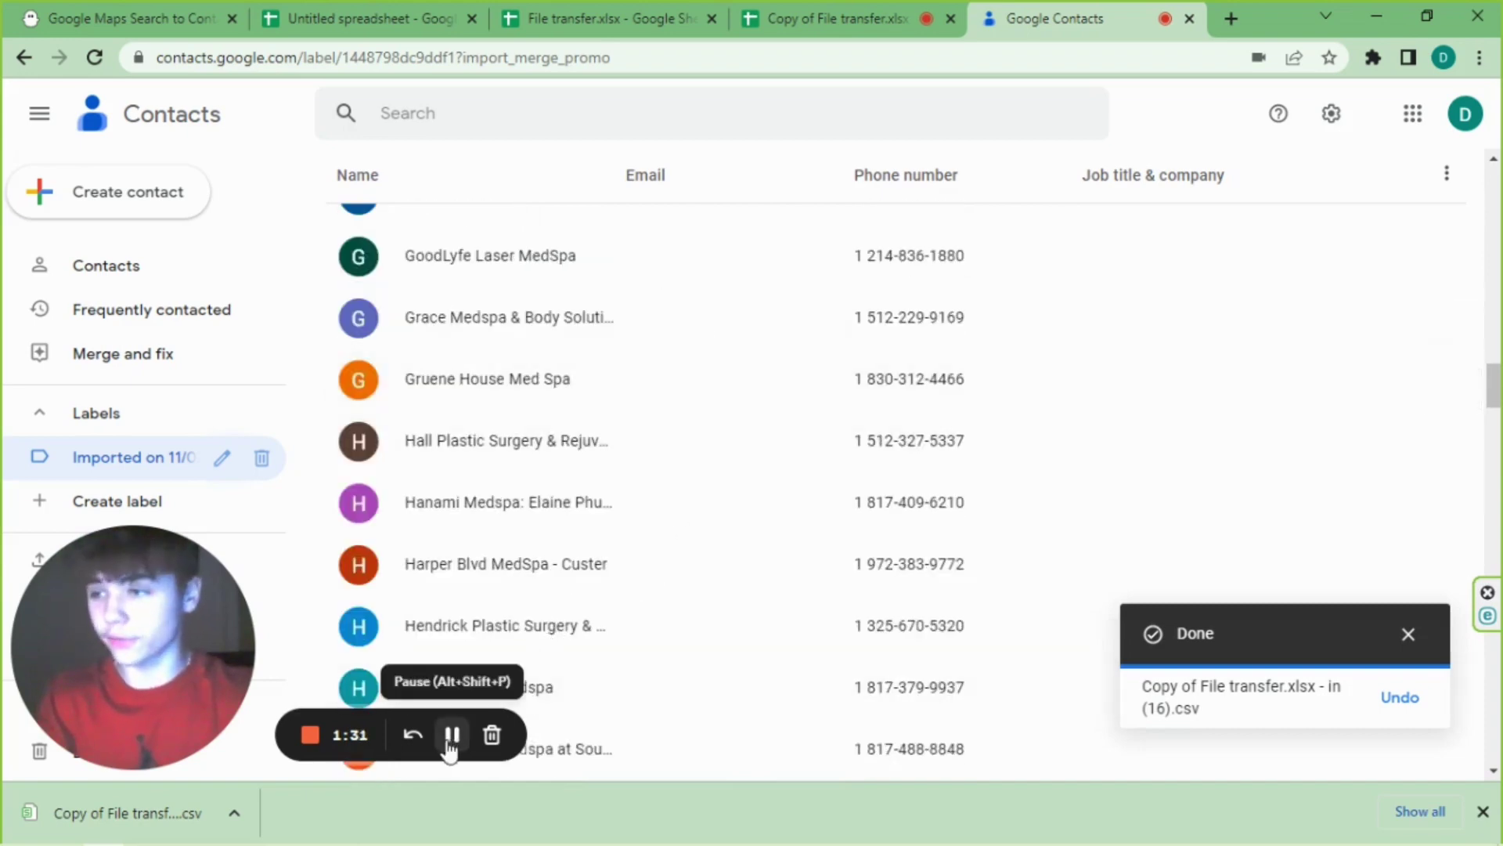
pyautogui.scroll(-10, 772, 409)
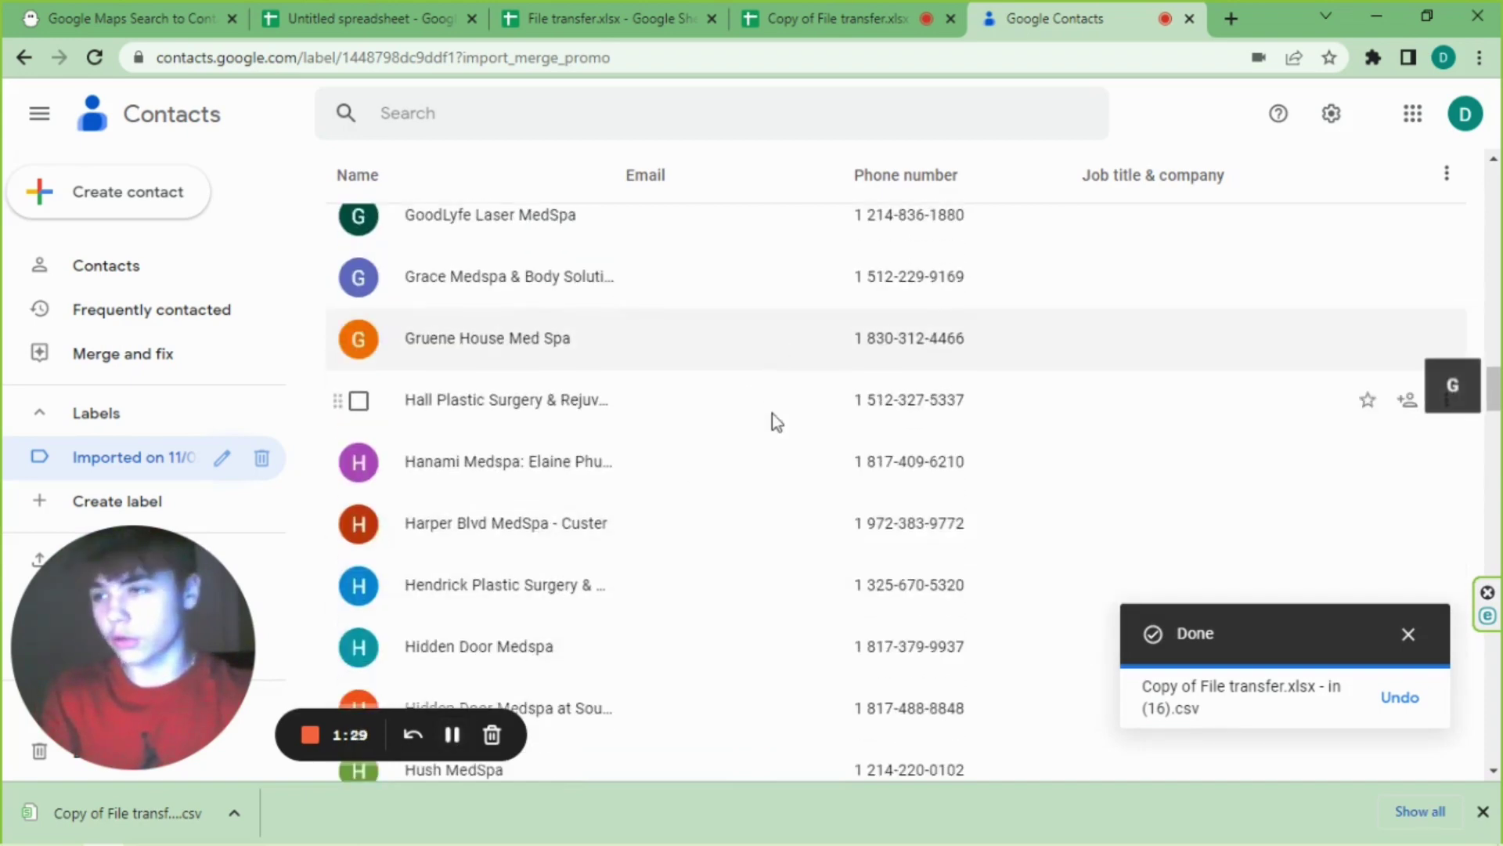
pyautogui.scroll(-10, 665, 537)
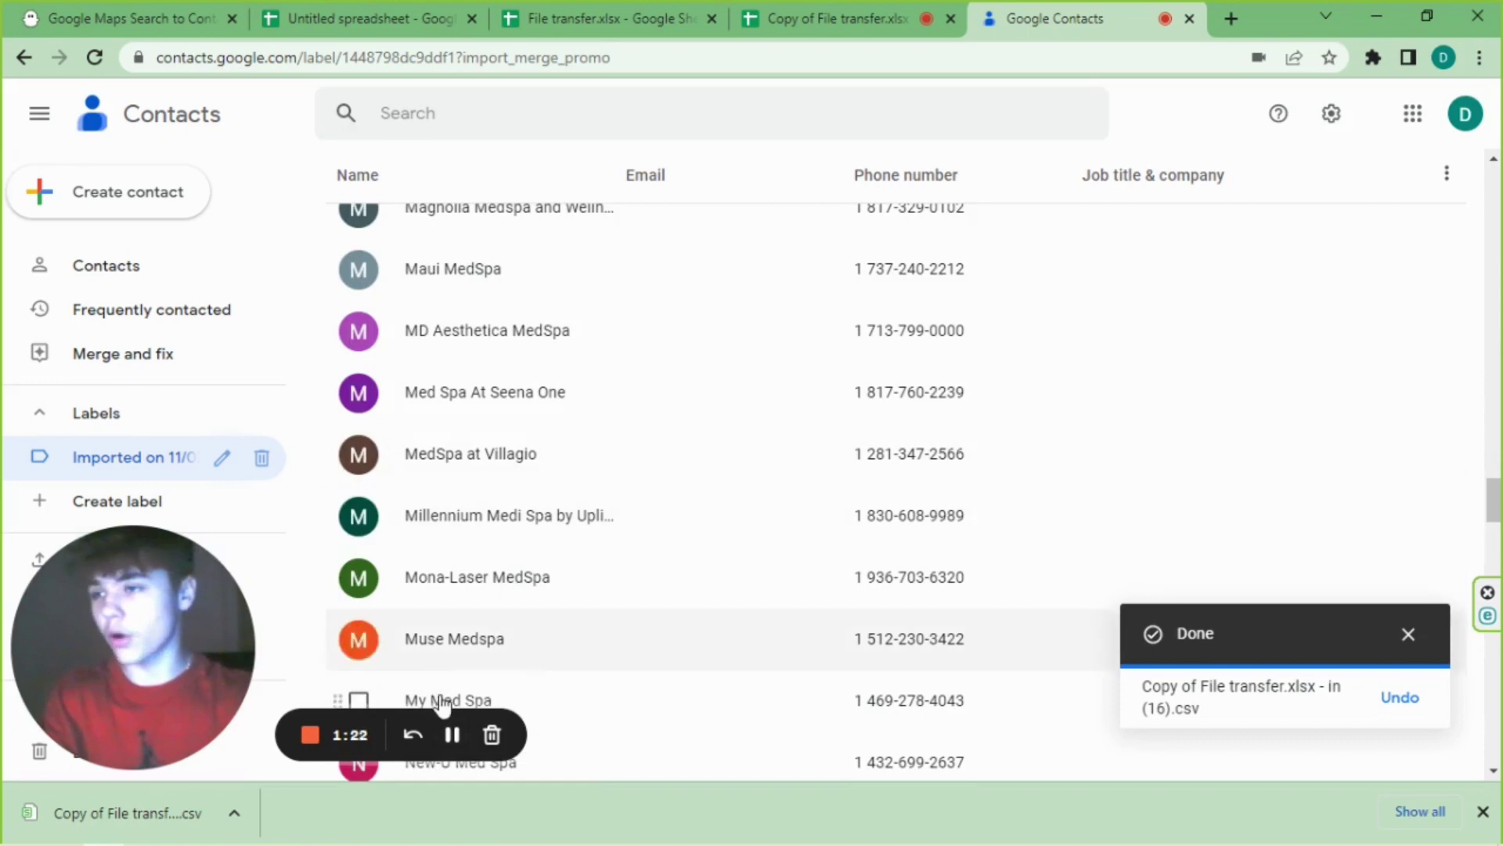
pyautogui.scroll(-1, 658, 529)
pyautogui.scroll(-10, 650, 539)
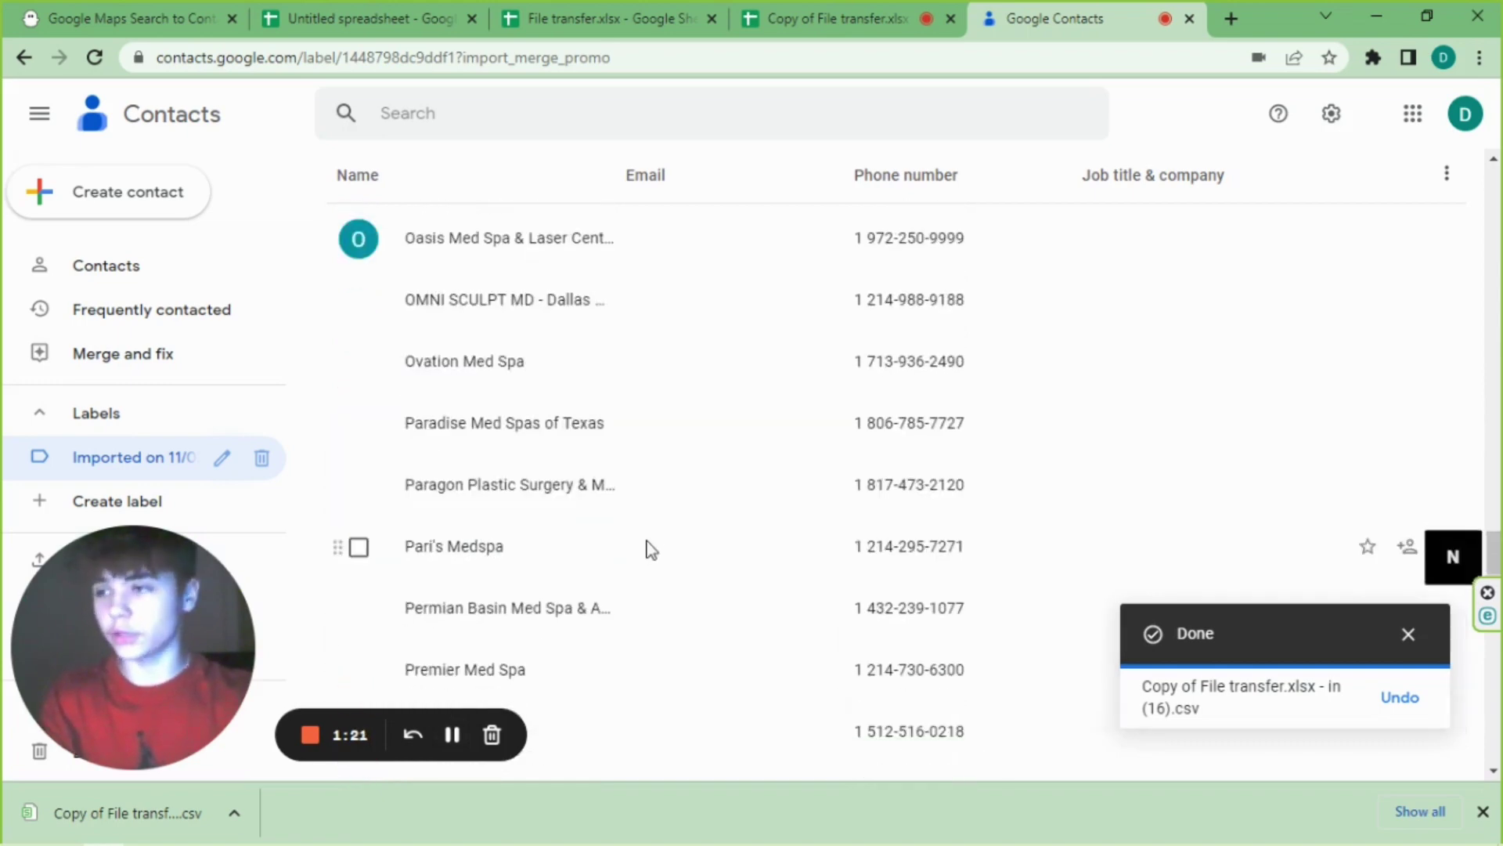
pyautogui.scroll(20, 637, 542)
pyautogui.scroll(15, 634, 533)
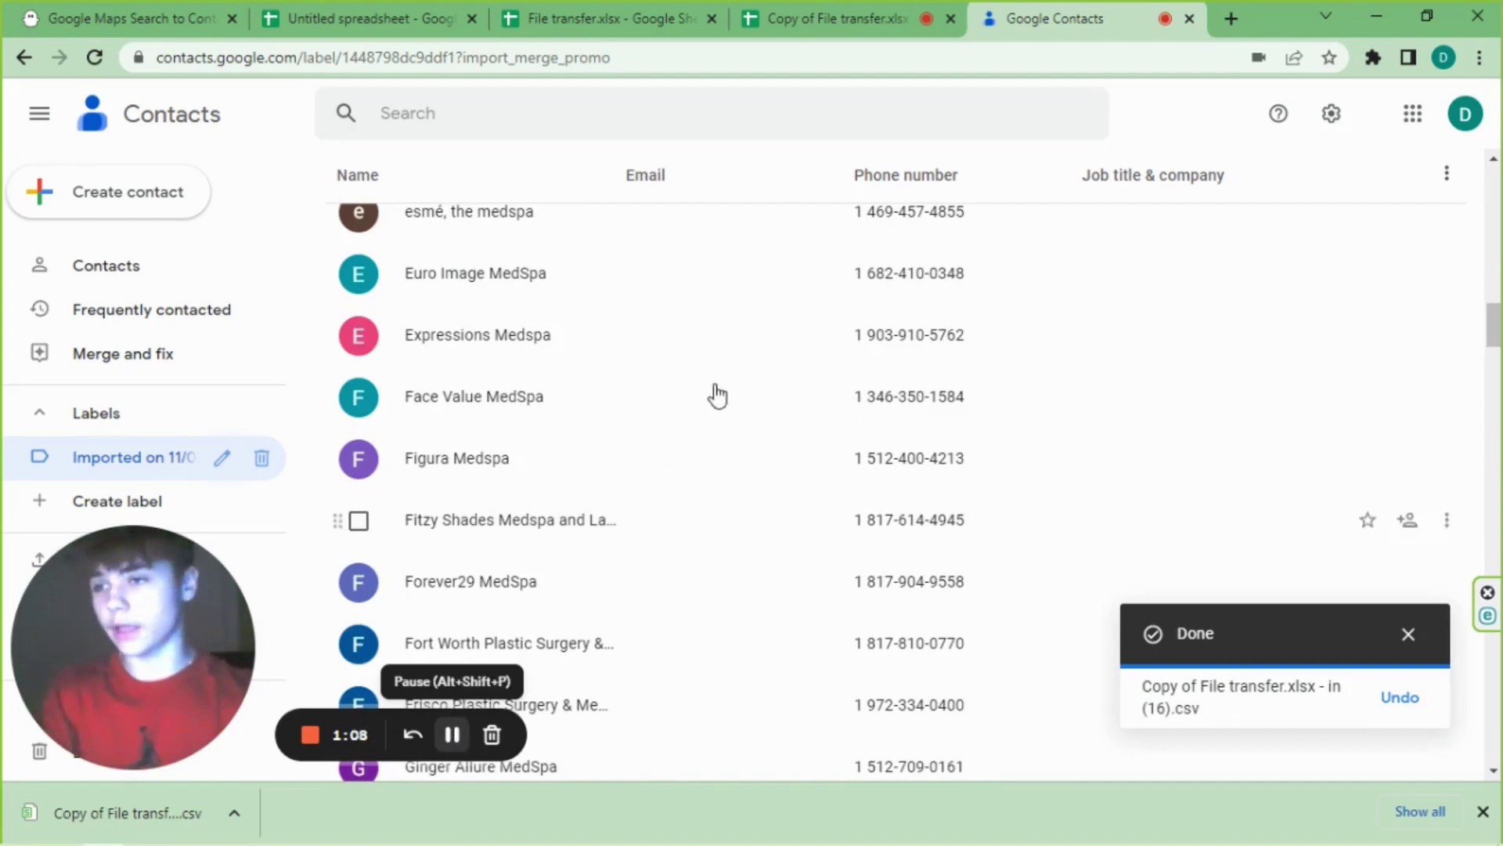
pyautogui.scroll(15, 715, 393)
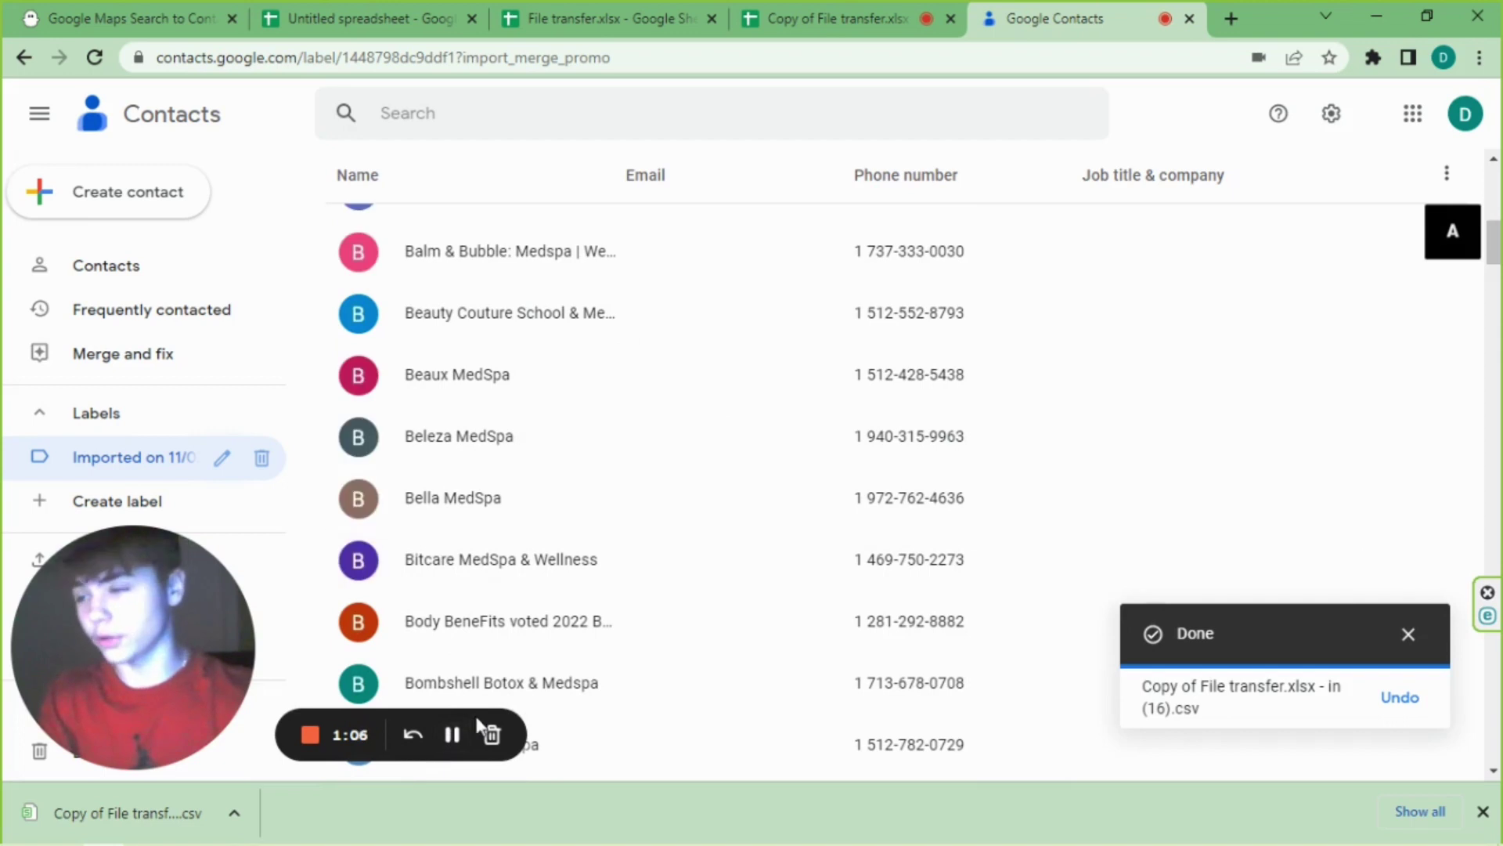